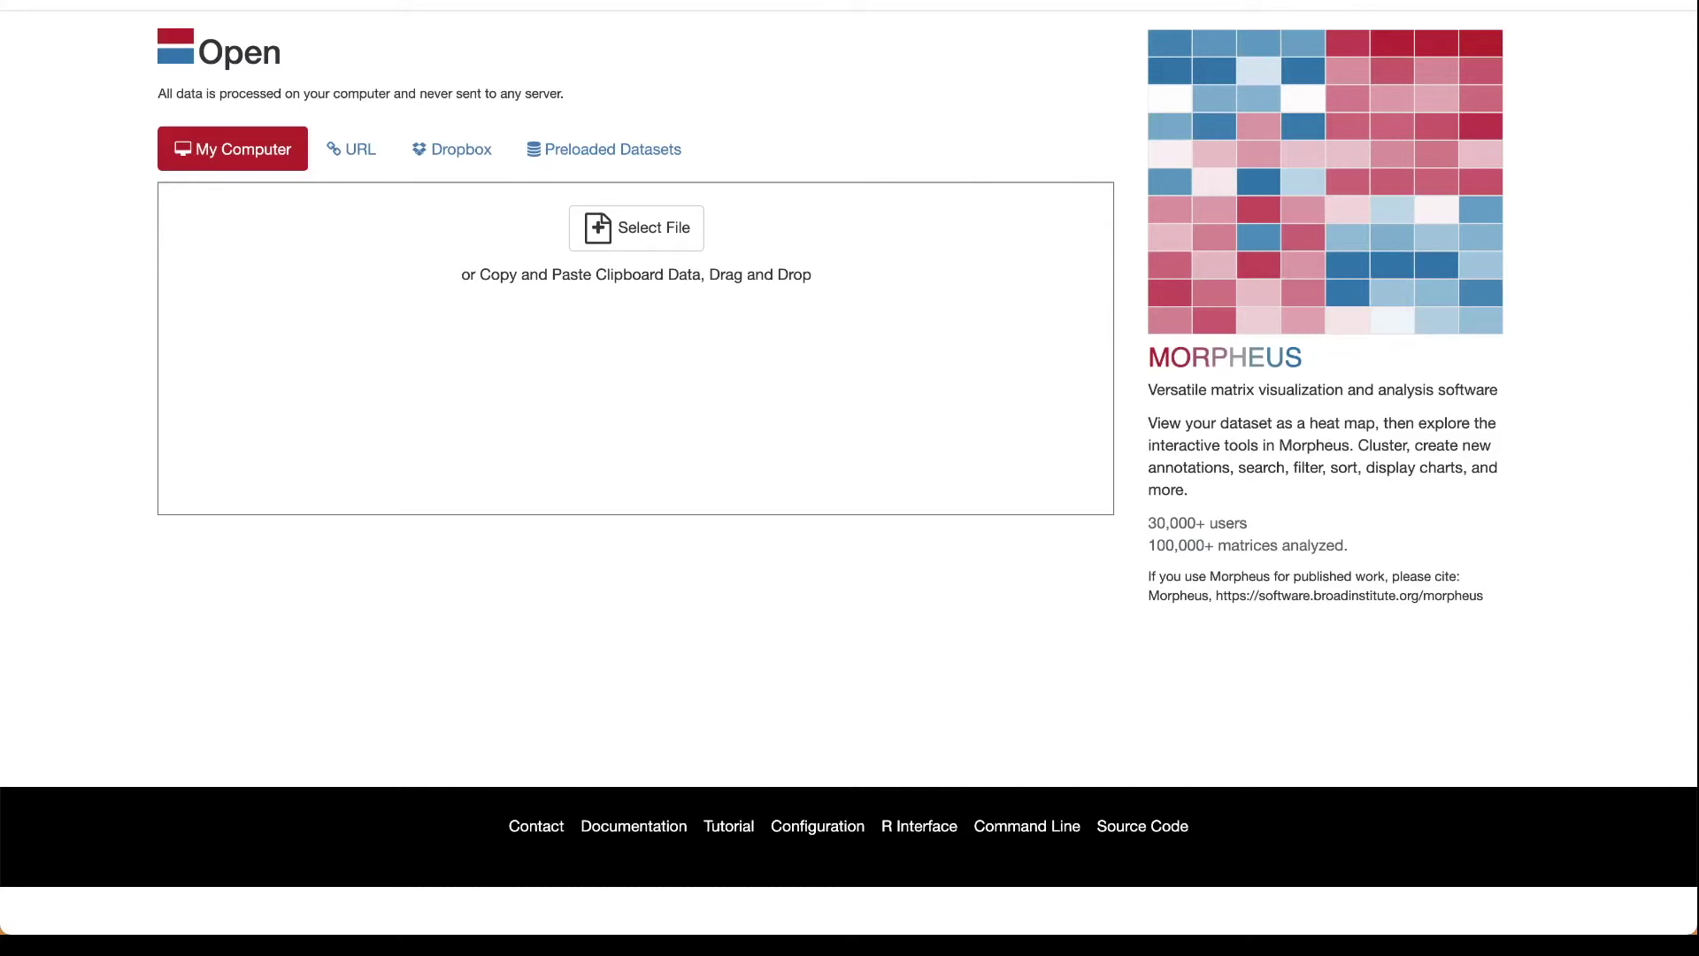
Step: Drag BBBC021_annotated onto the Open drop zone to load a 516×632 heat map
{"action": "left_click_drag", "start_coordinate": [1, 266], "coordinate": [437, 308]}
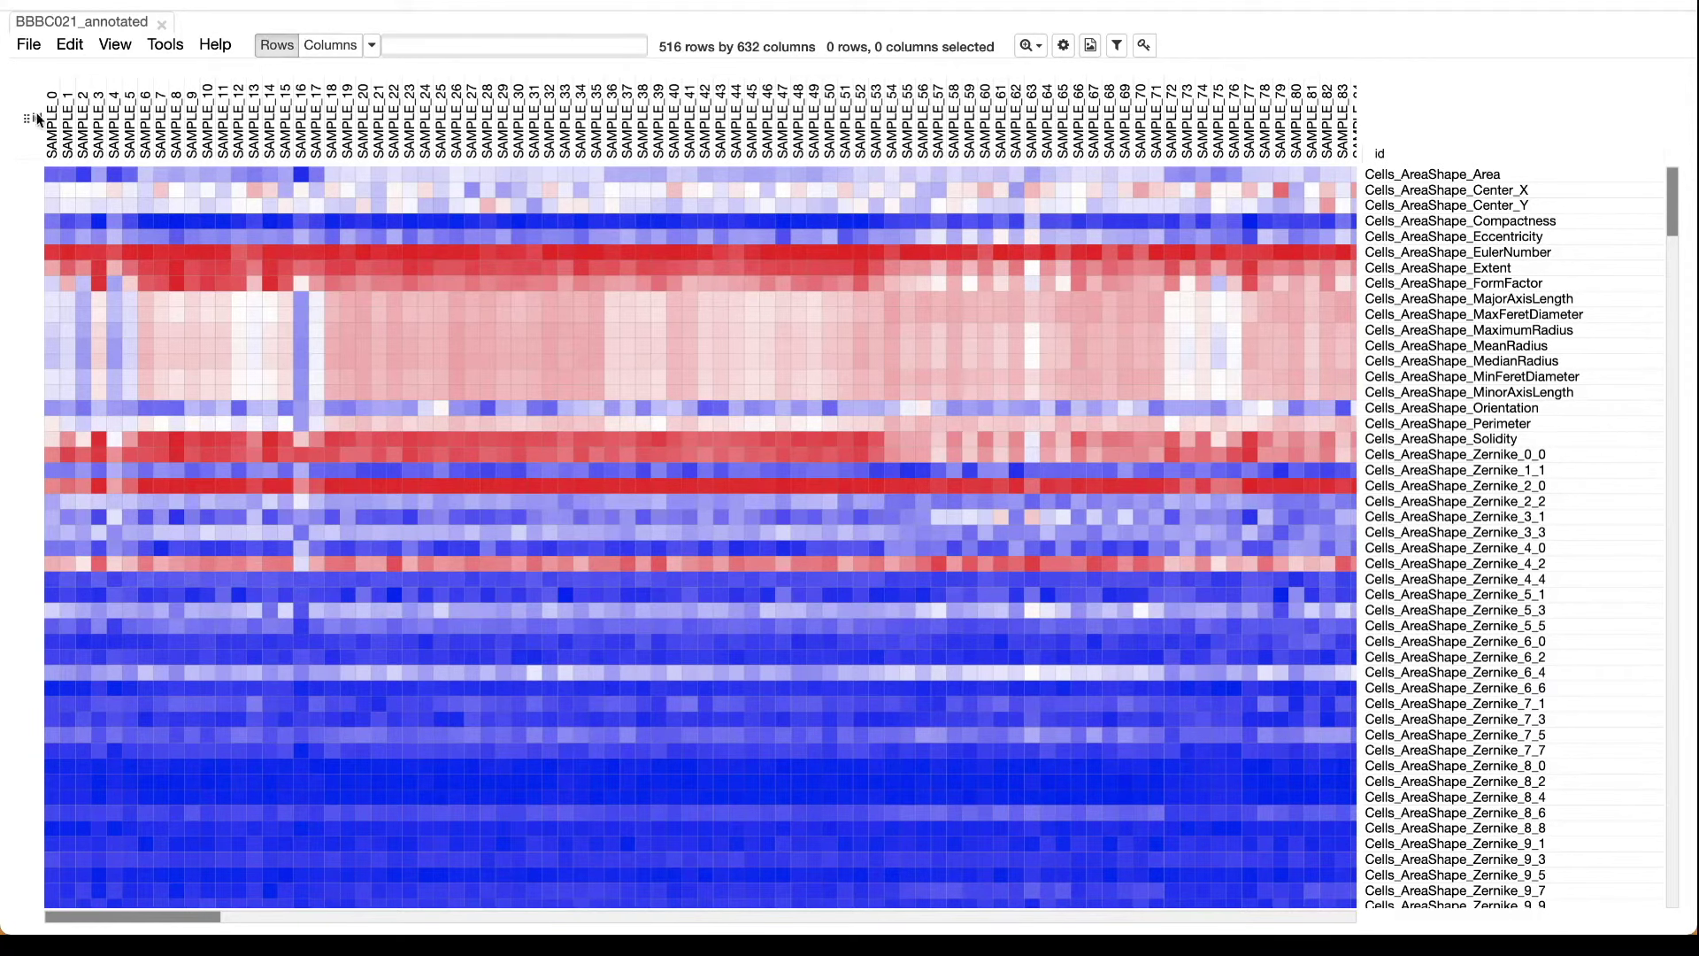
Step: In the Annotations options, replace the id column annotation with Plate, Well and Compound
{"action": "left_click", "coordinate": [1063, 46]}
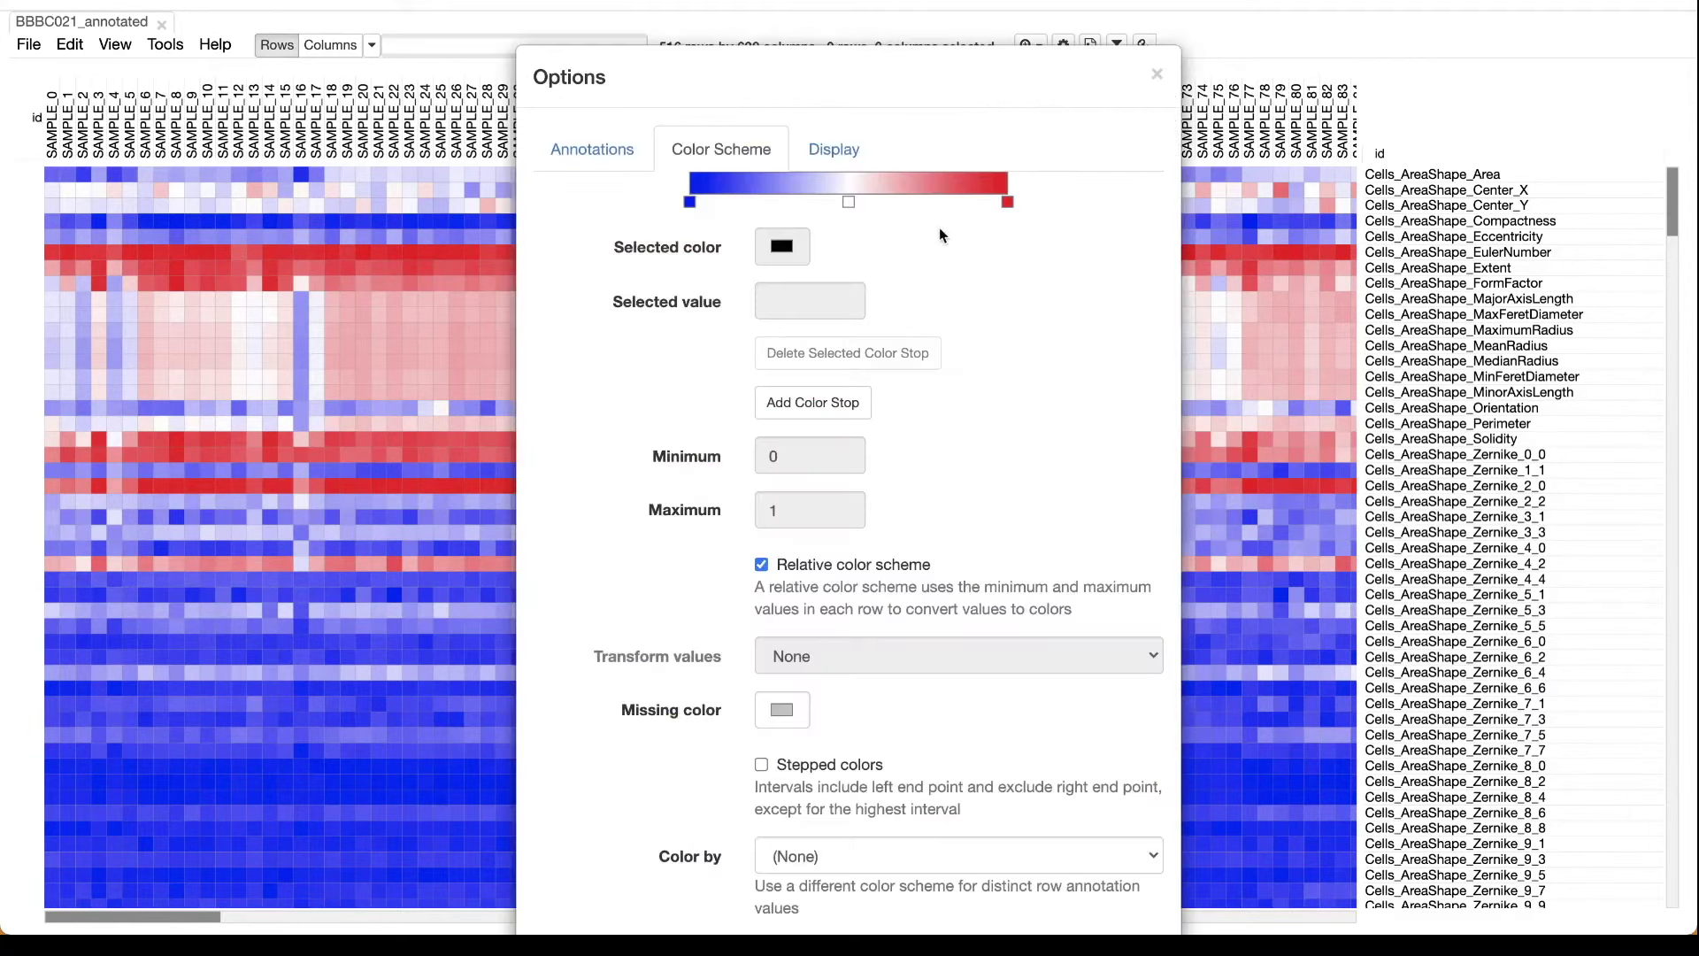
{"action": "left_click", "coordinate": [593, 150]}
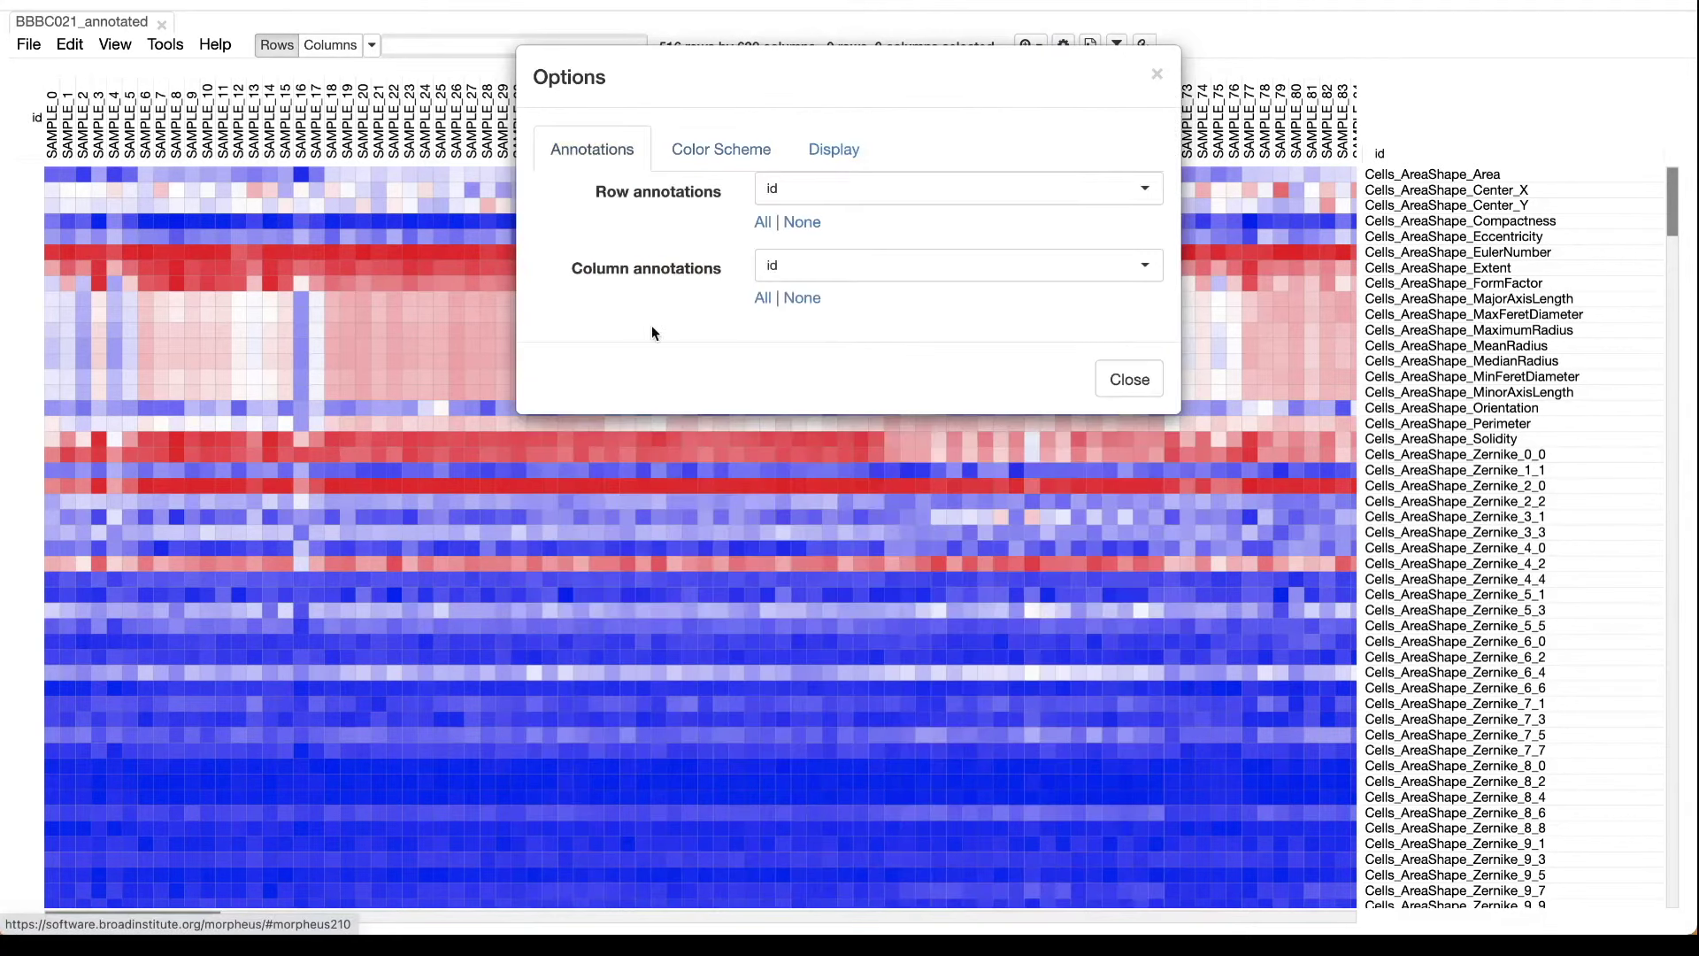
{"action": "left_click", "coordinate": [840, 264]}
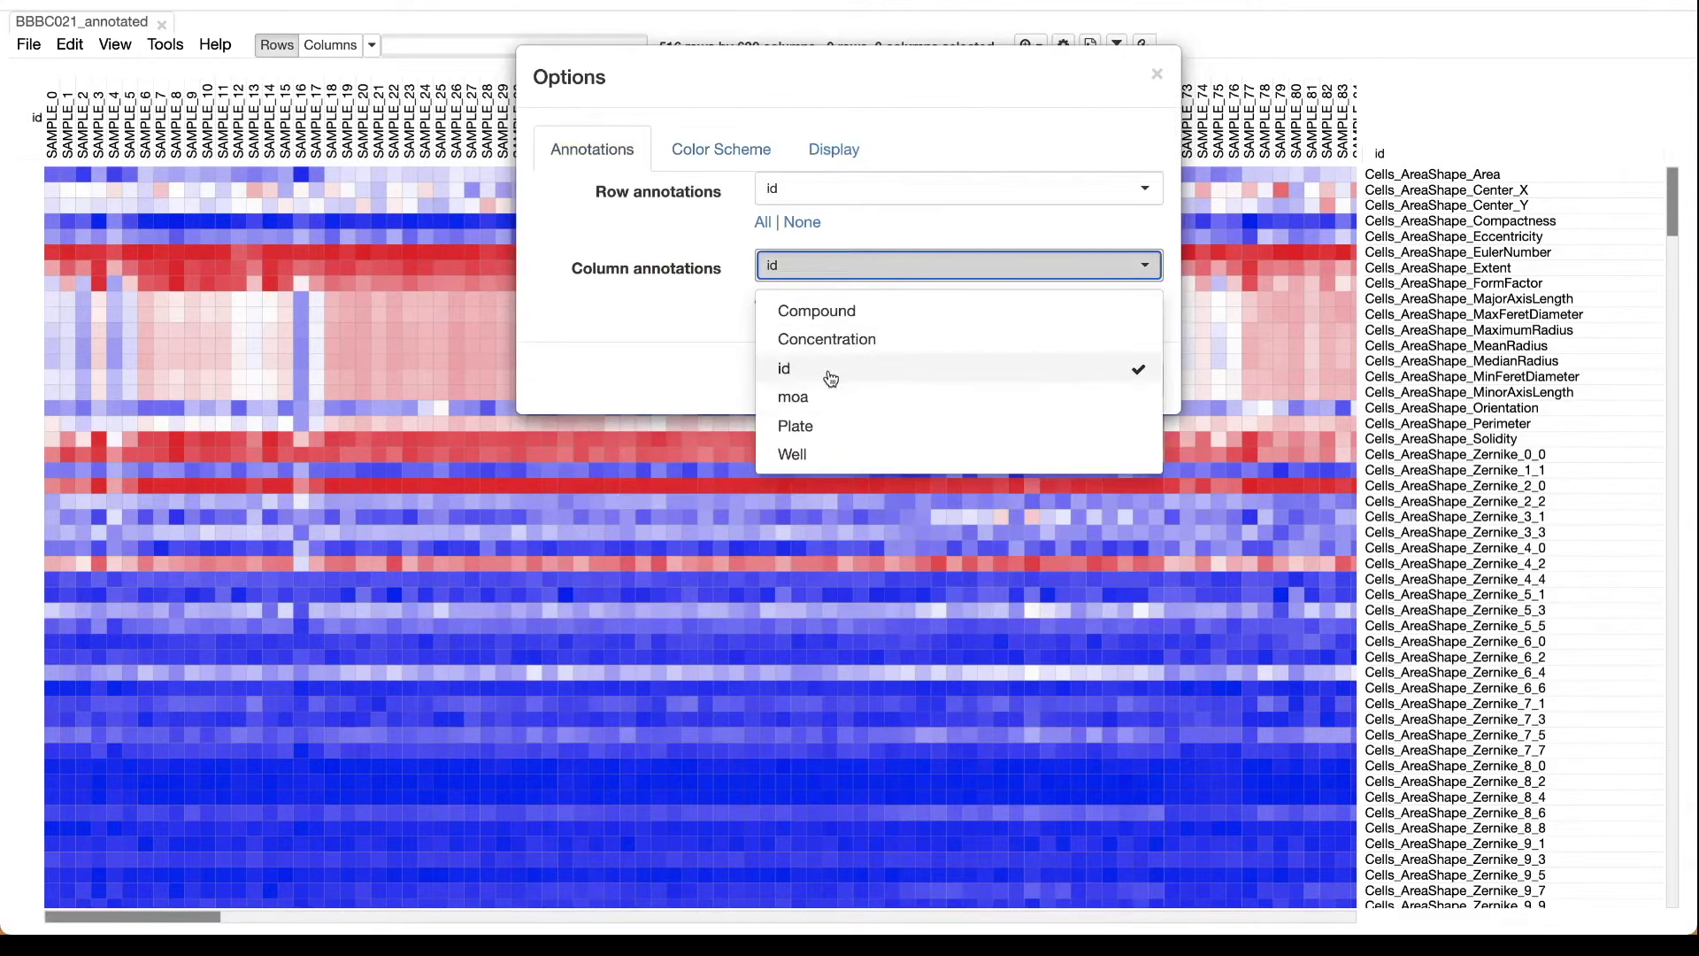
{"action": "left_click", "coordinate": [820, 431]}
{"action": "left_click", "coordinate": [815, 457]}
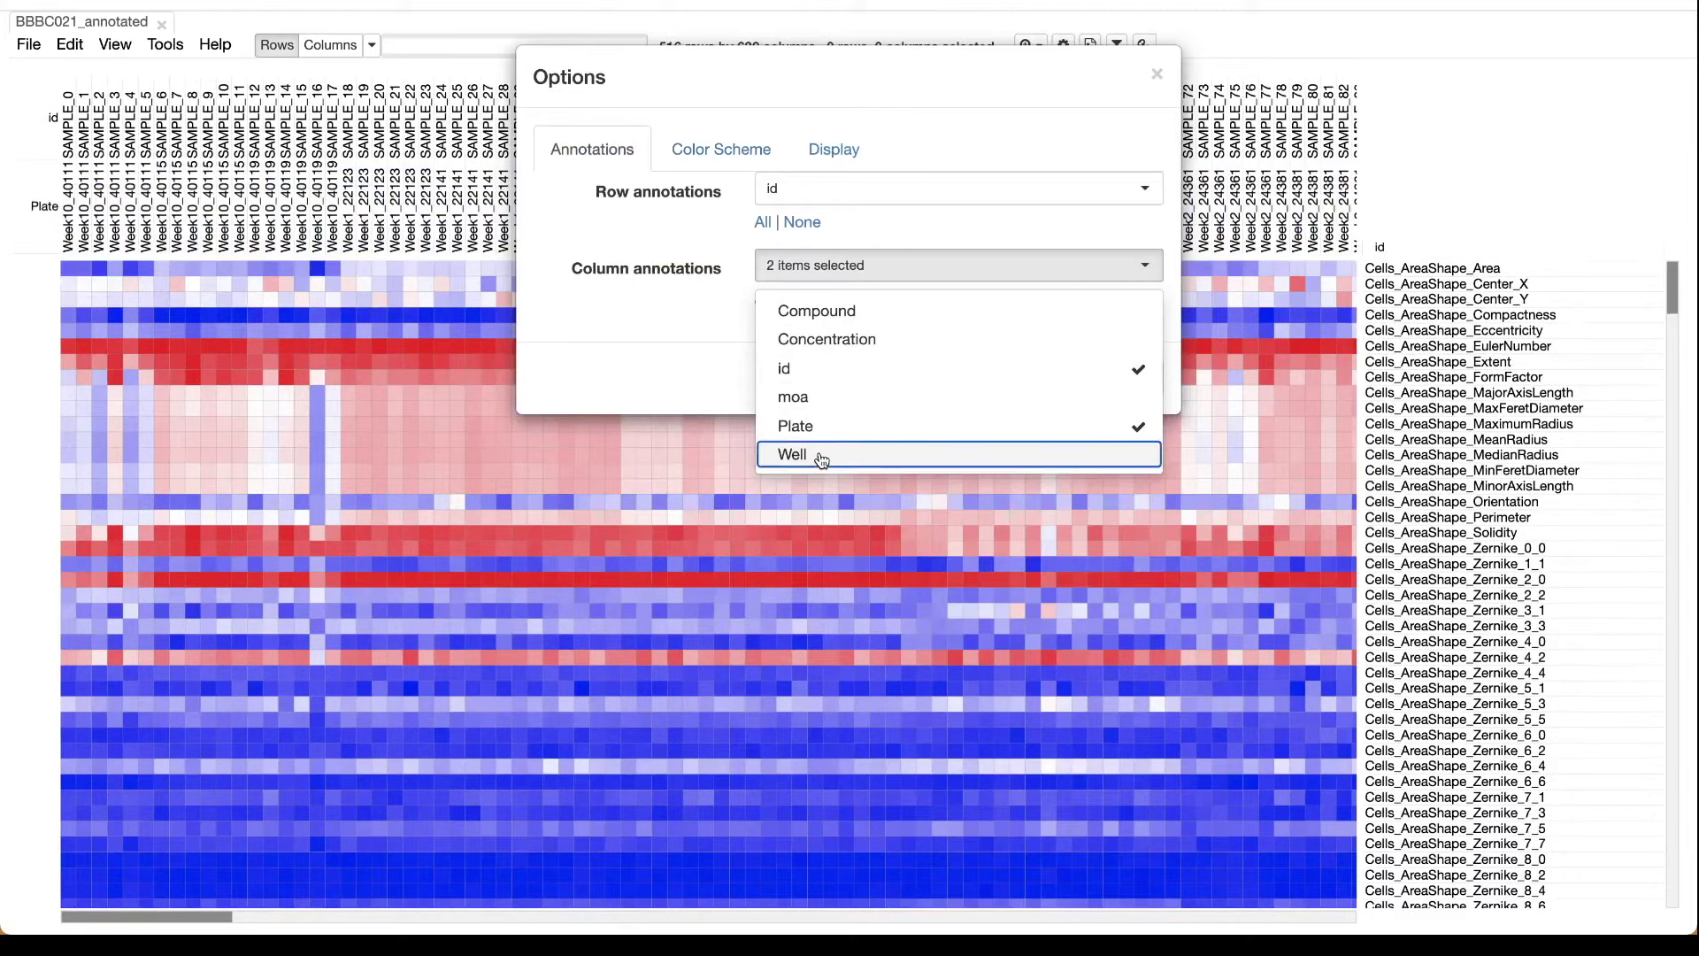
{"action": "left_click", "coordinate": [786, 376]}
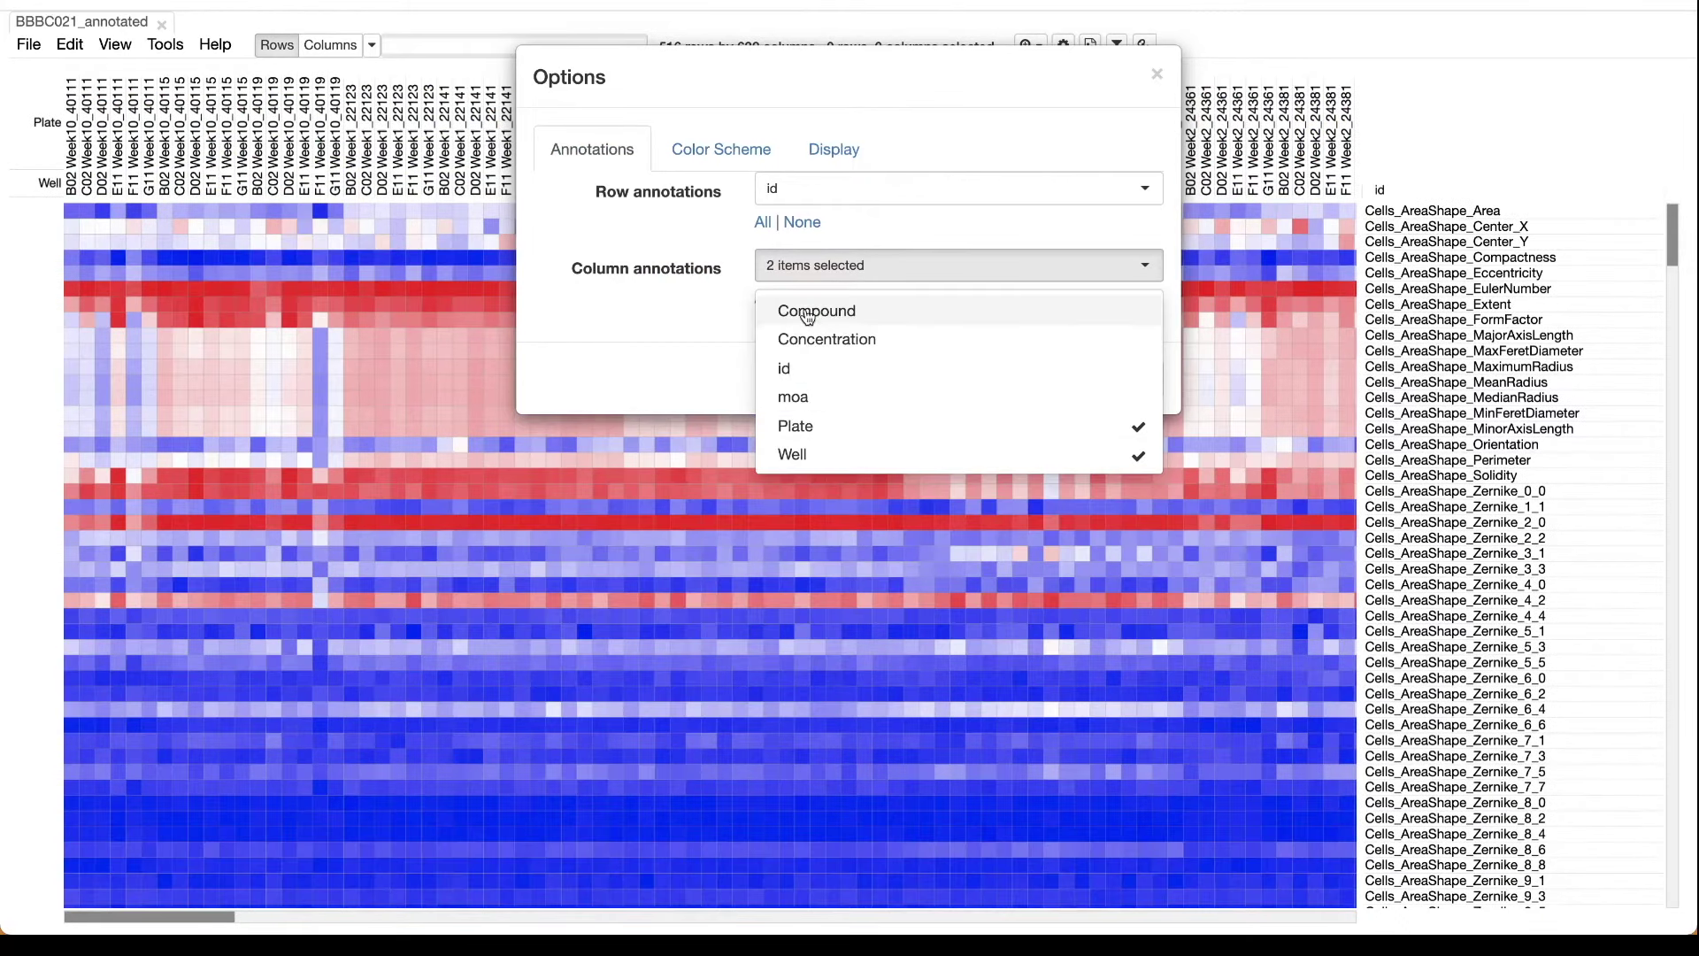
{"action": "left_click", "coordinate": [821, 310]}
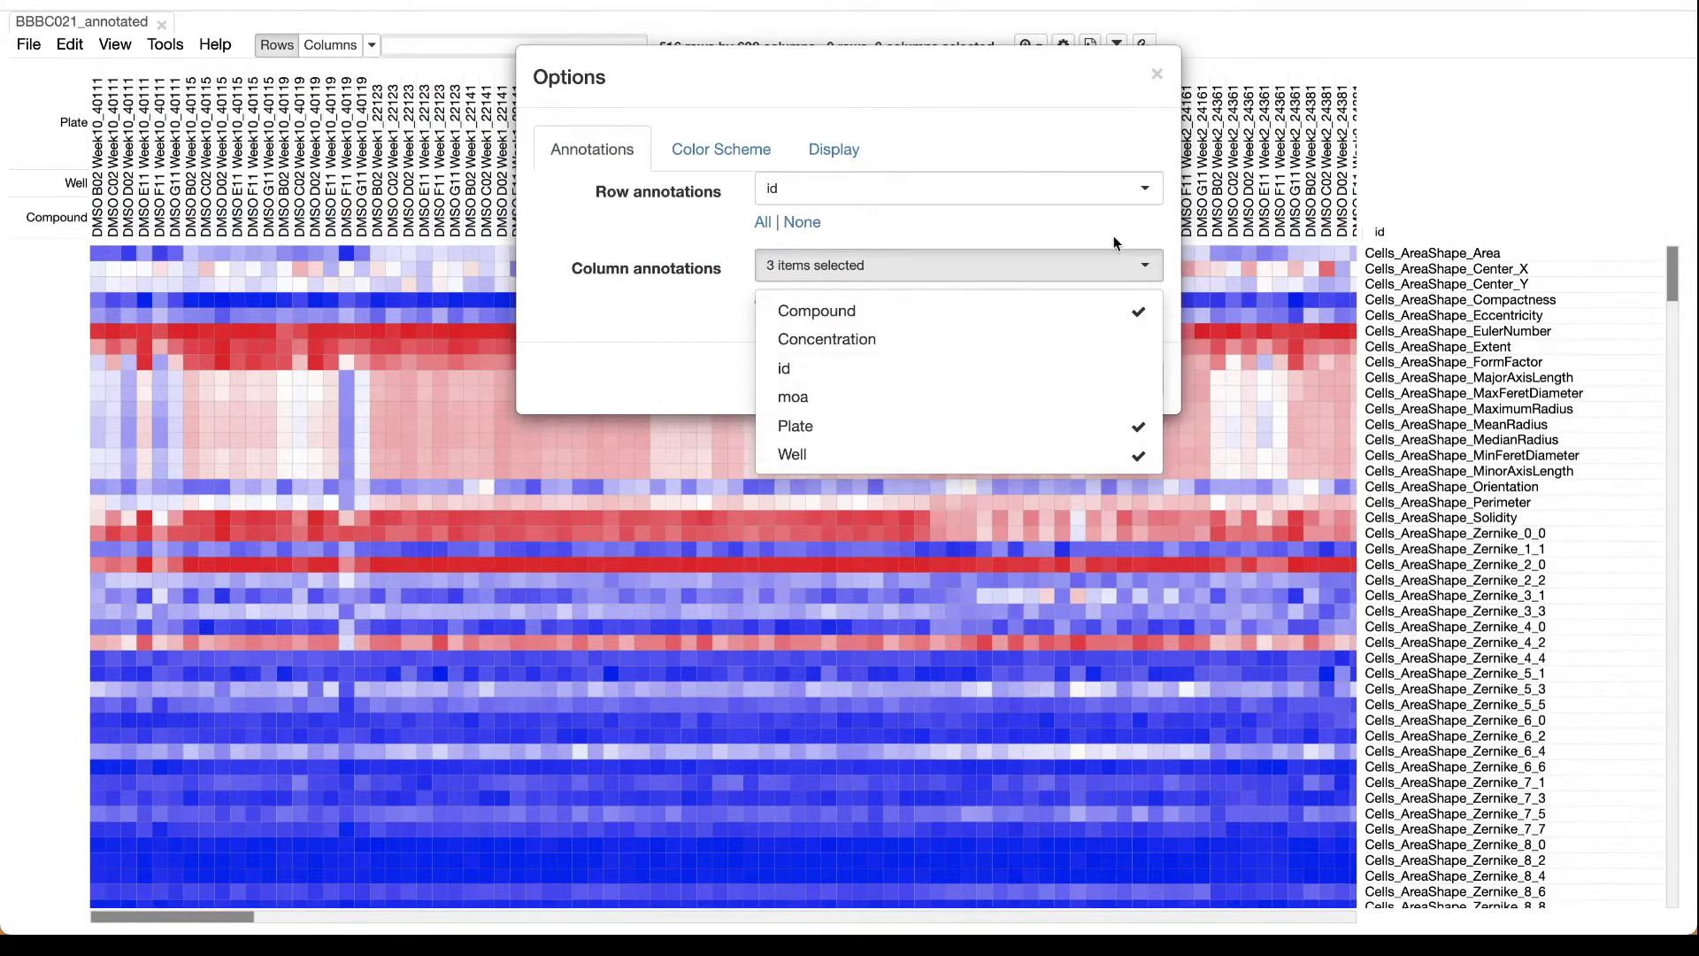
{"action": "left_click", "coordinate": [1160, 75]}
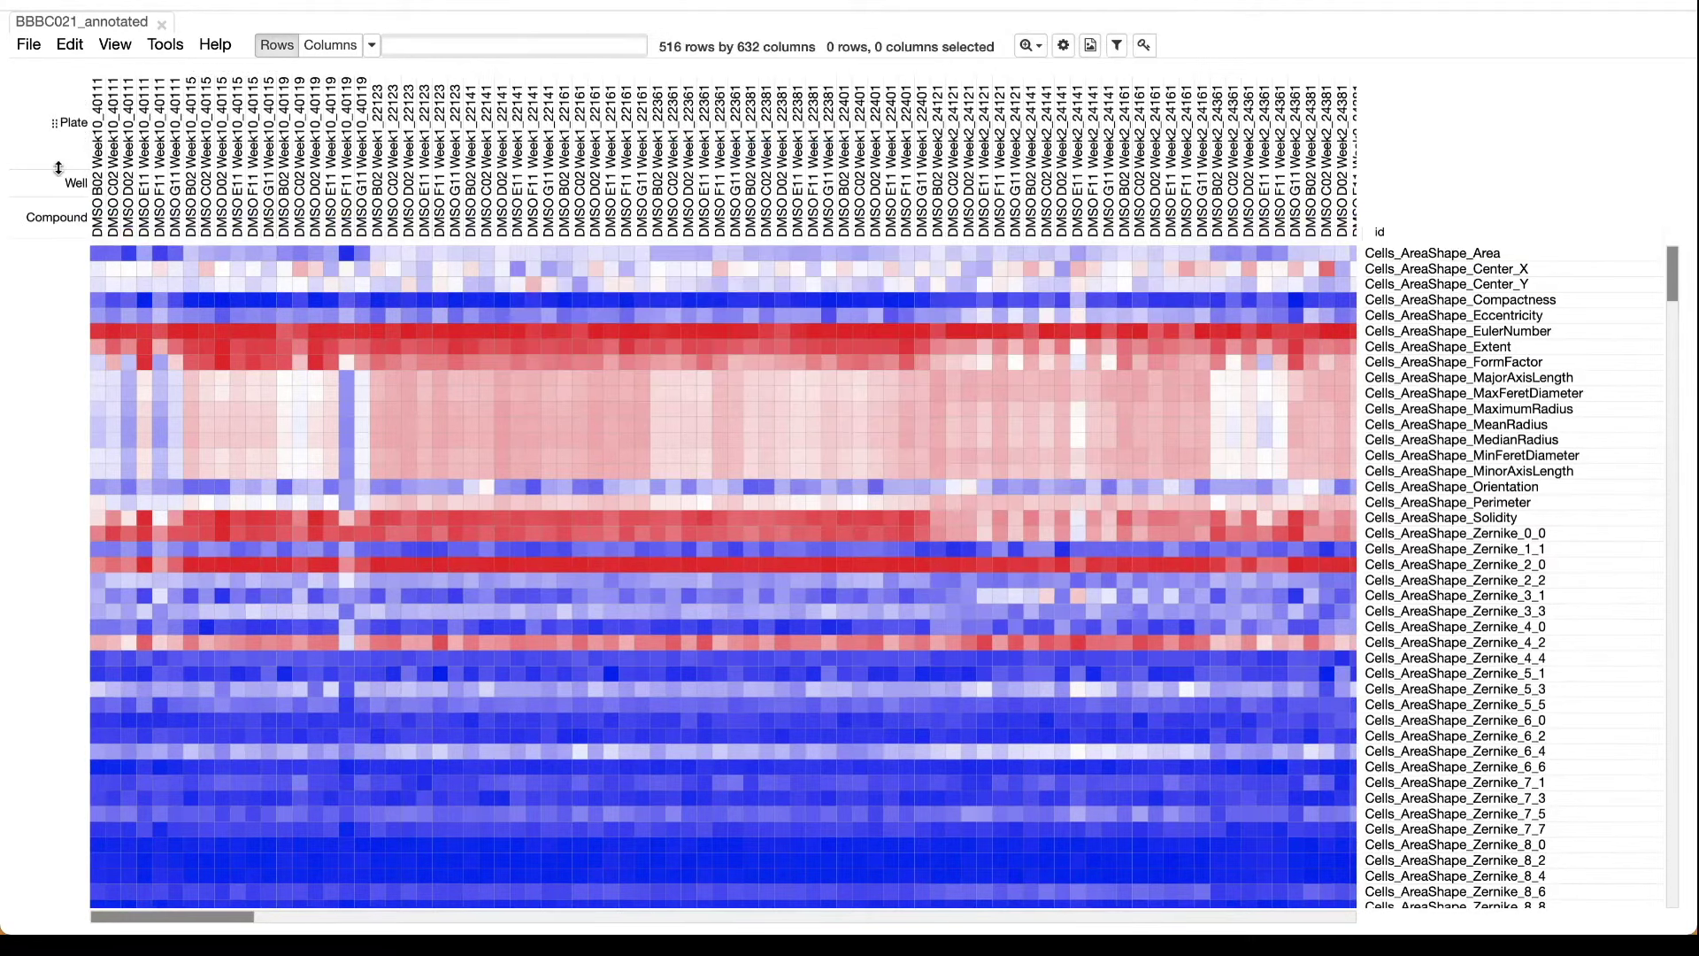
Step: Show colour bars for the Plate, Well and Compound column annotations
{"action": "right_click", "coordinate": [35, 146]}
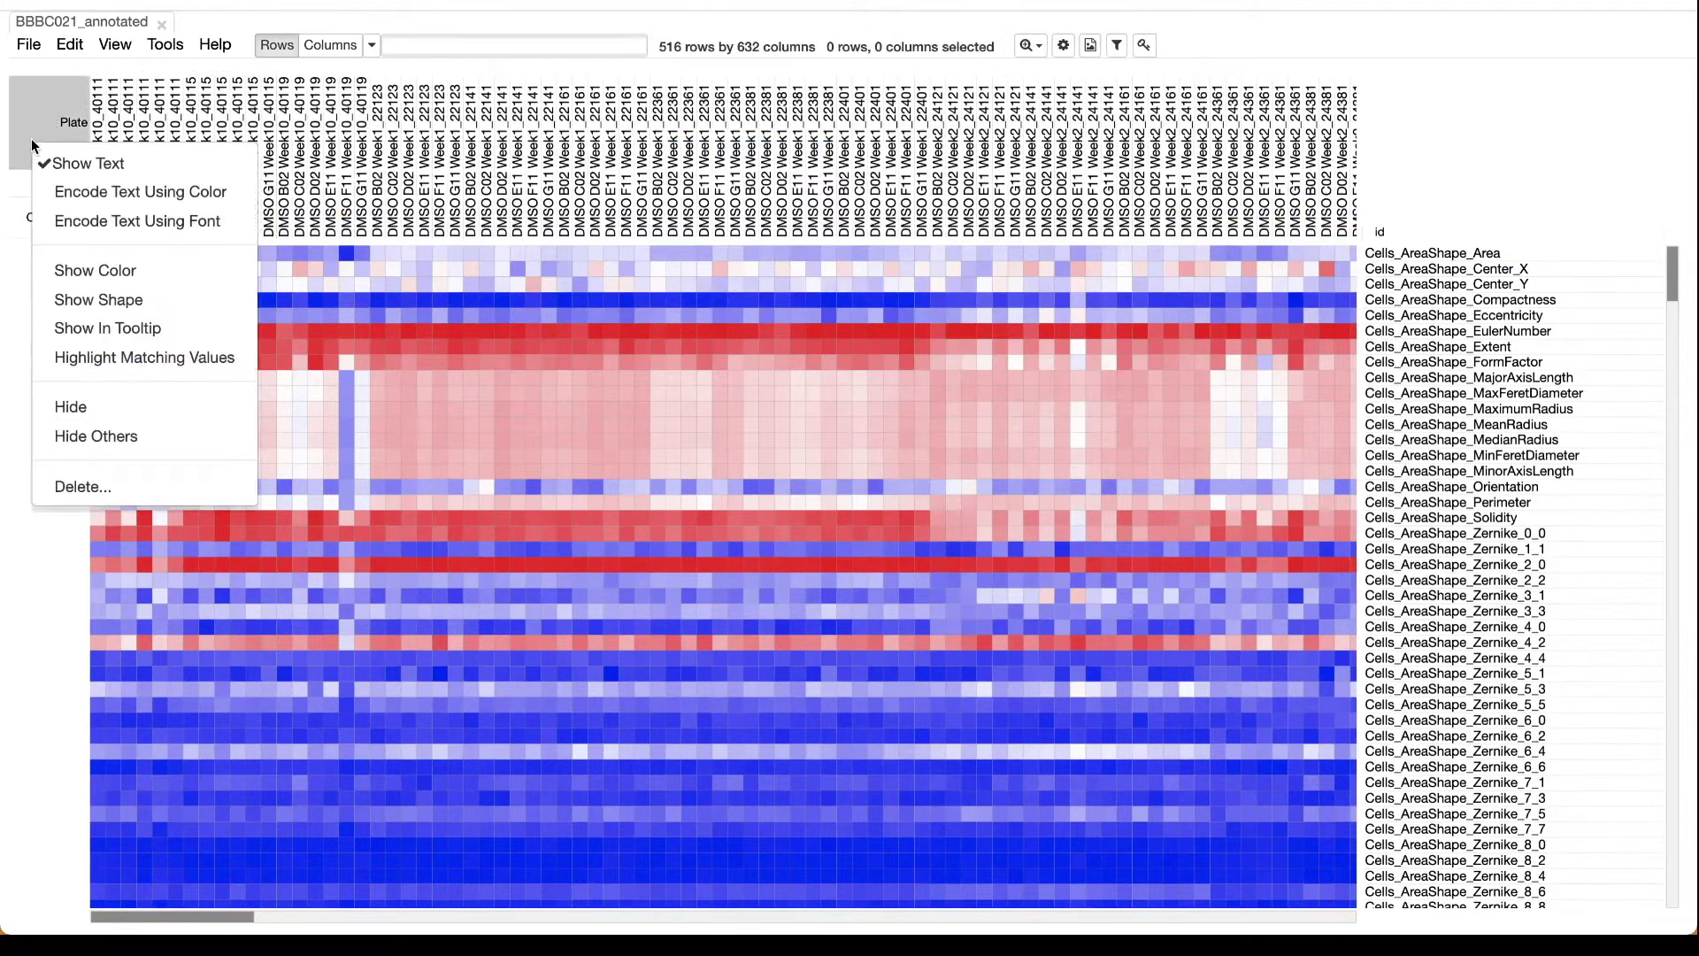
{"action": "left_click", "coordinate": [90, 270]}
{"action": "right_click", "coordinate": [48, 202]}
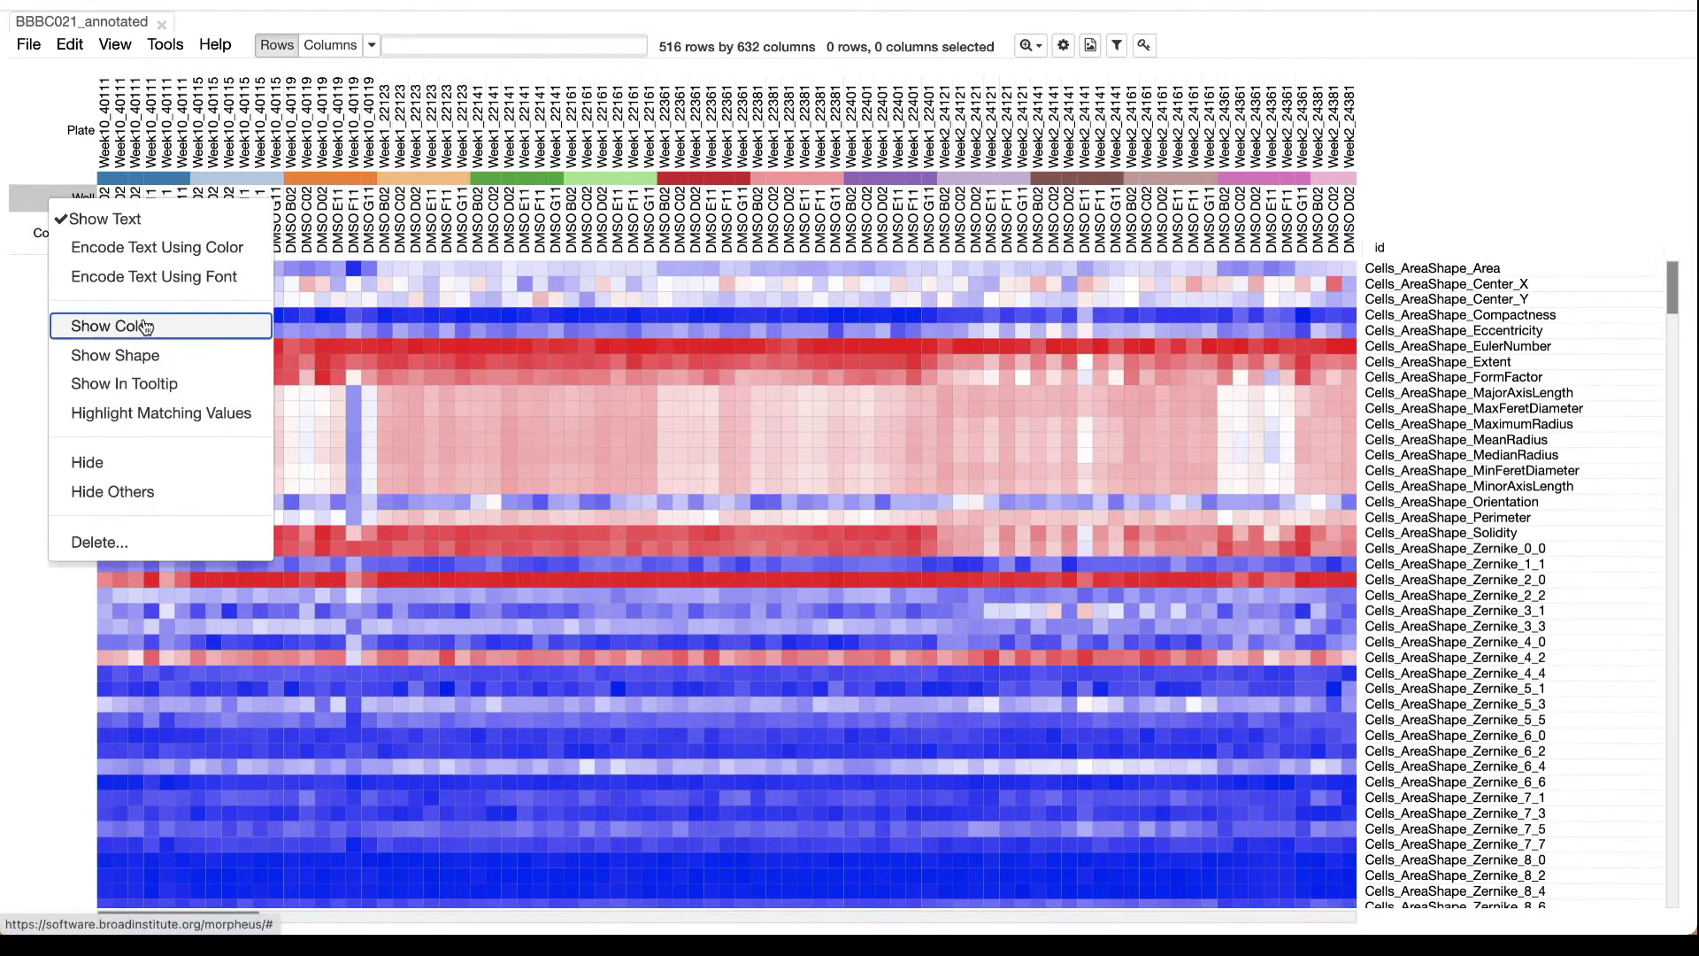
{"action": "left_click", "coordinate": [133, 326]}
{"action": "right_click", "coordinate": [45, 262]}
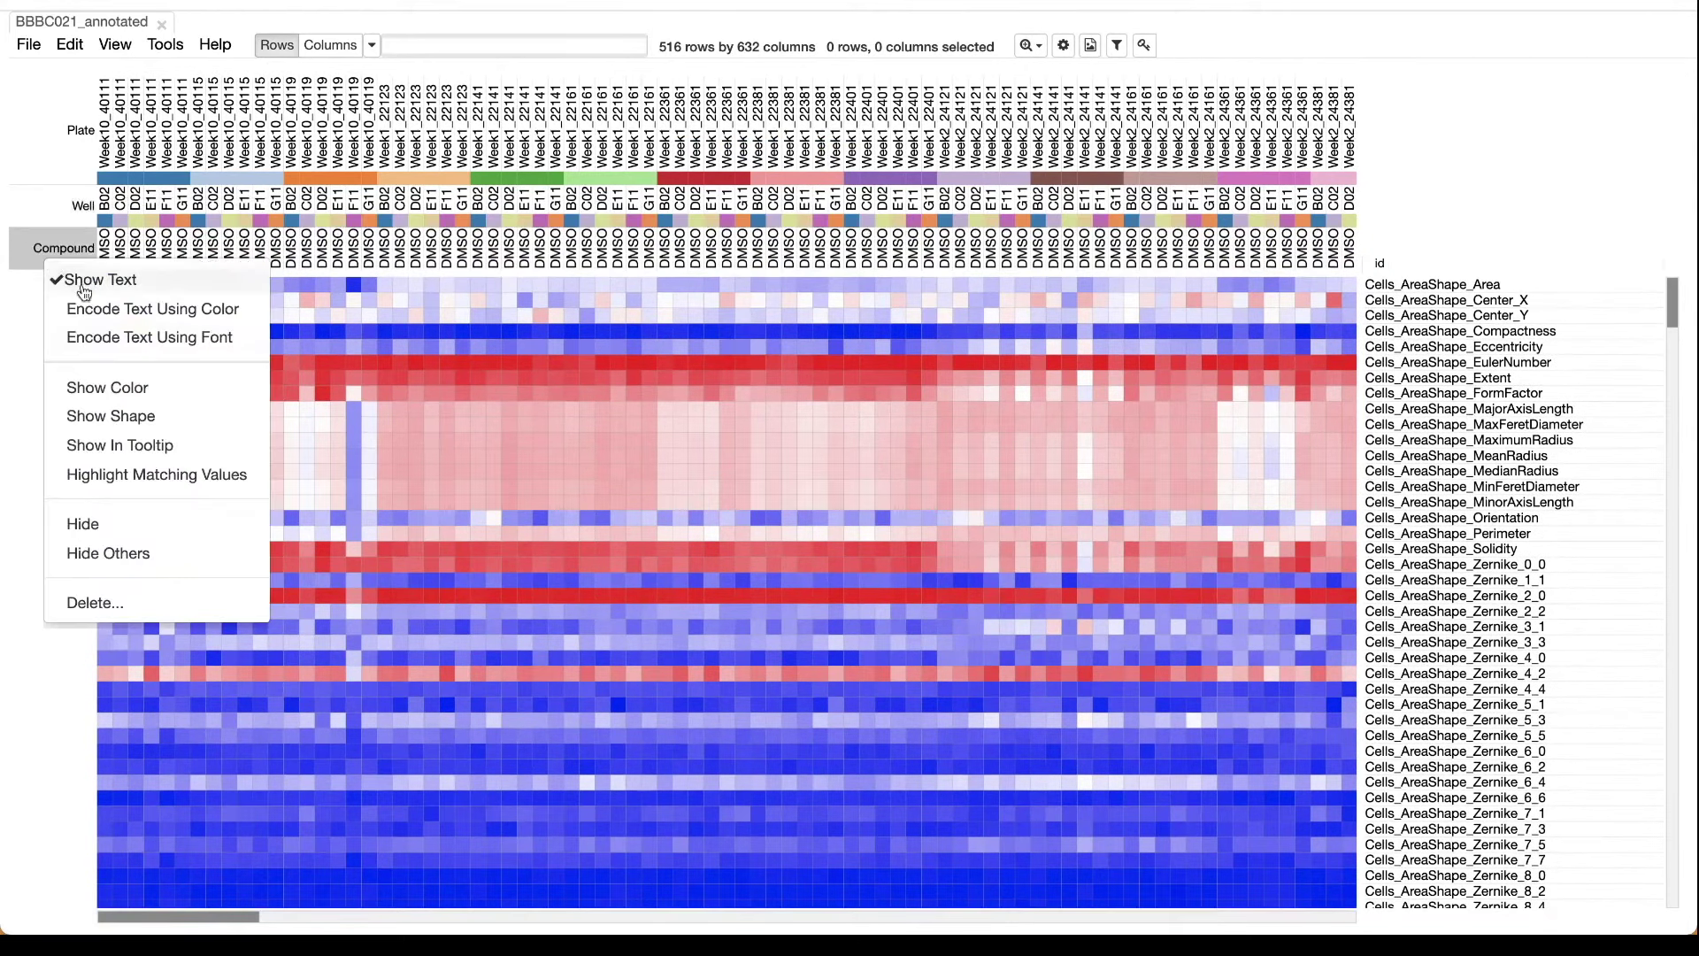
{"action": "left_click", "coordinate": [105, 384]}
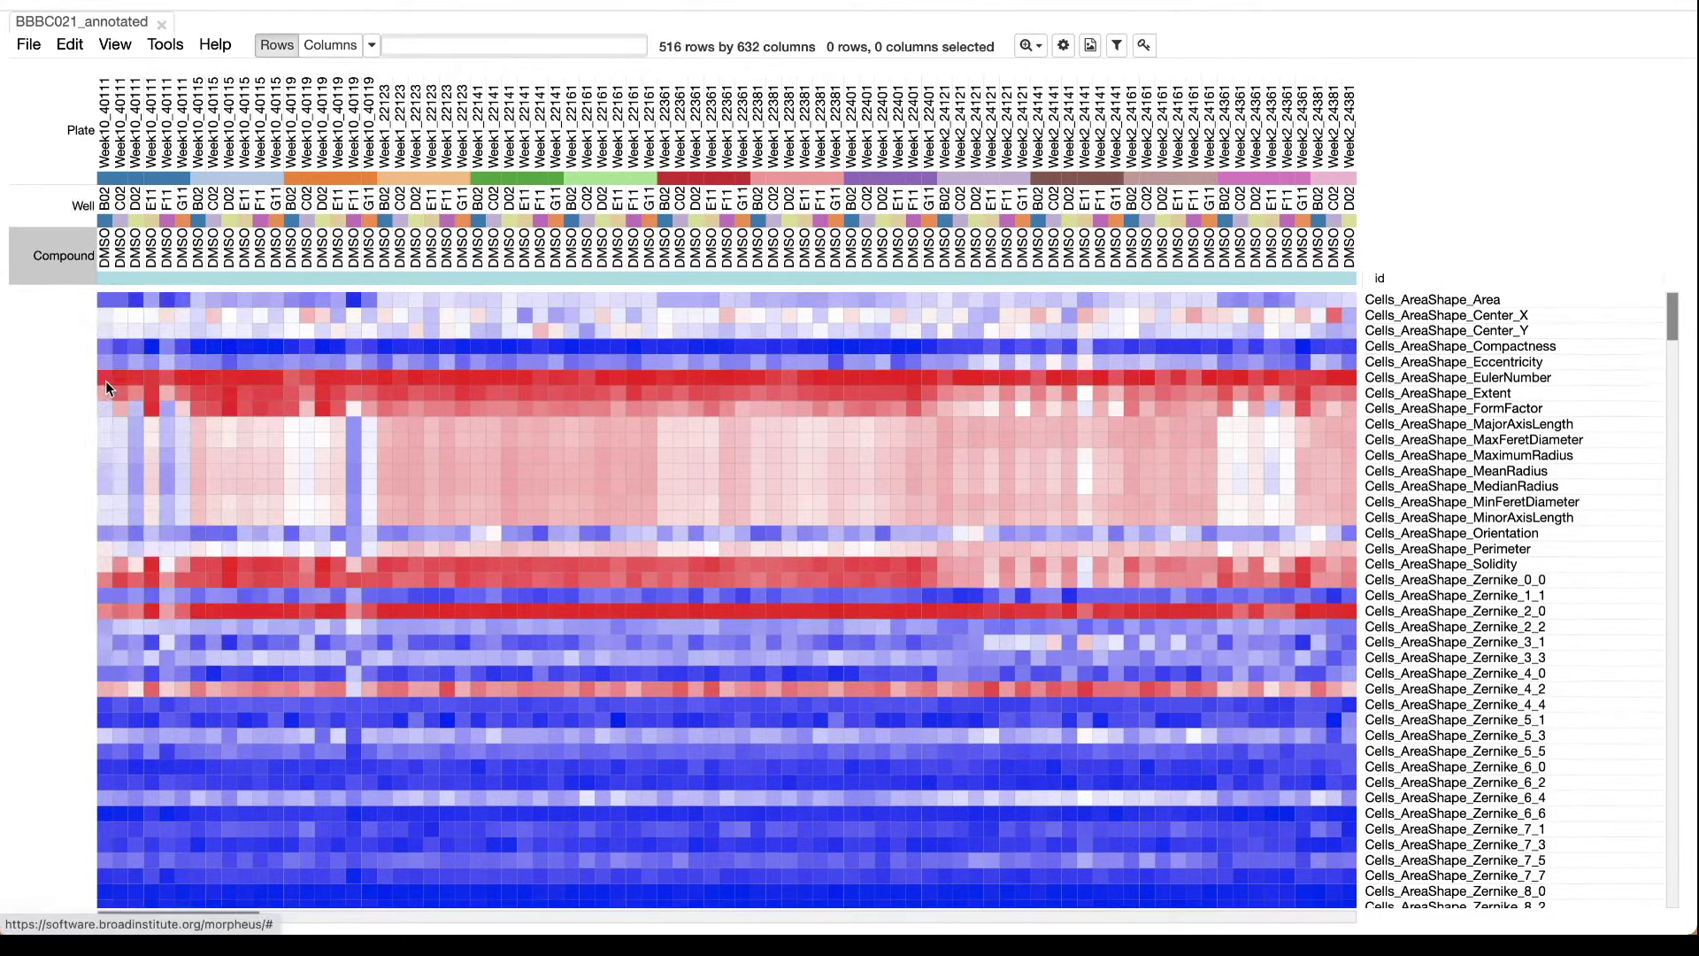
Step: Sort columns by Compound ascending, then descending, then clear the sort
{"action": "left_click", "coordinate": [77, 258]}
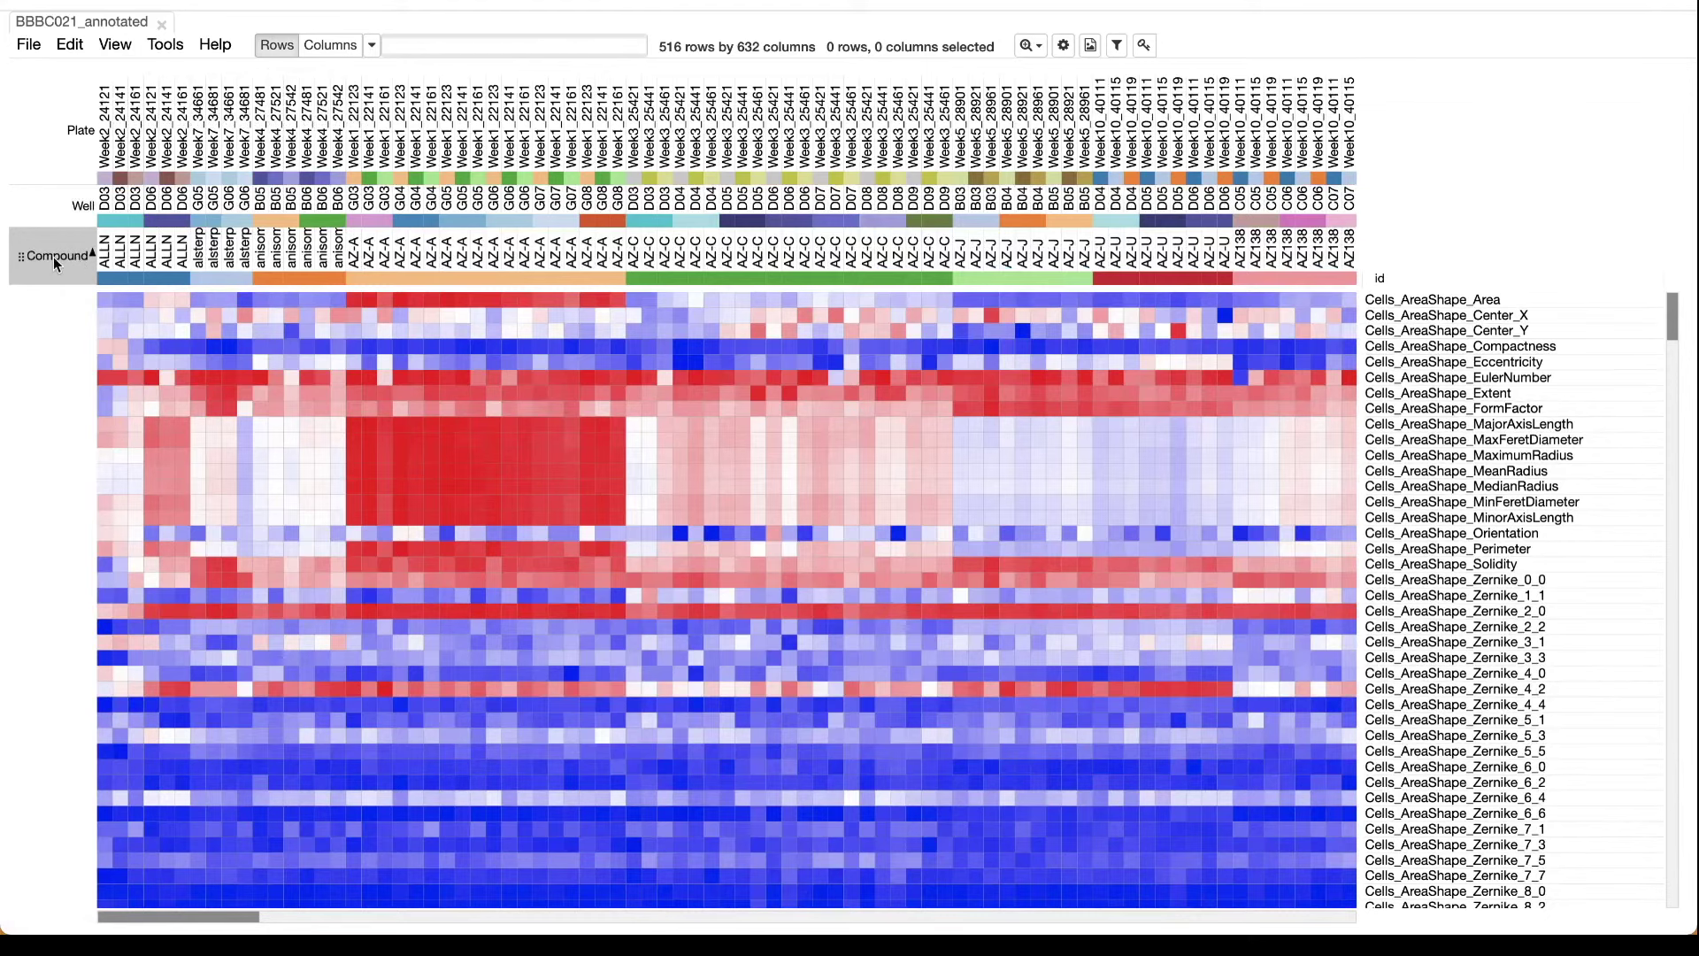
{"action": "left_click", "coordinate": [53, 257]}
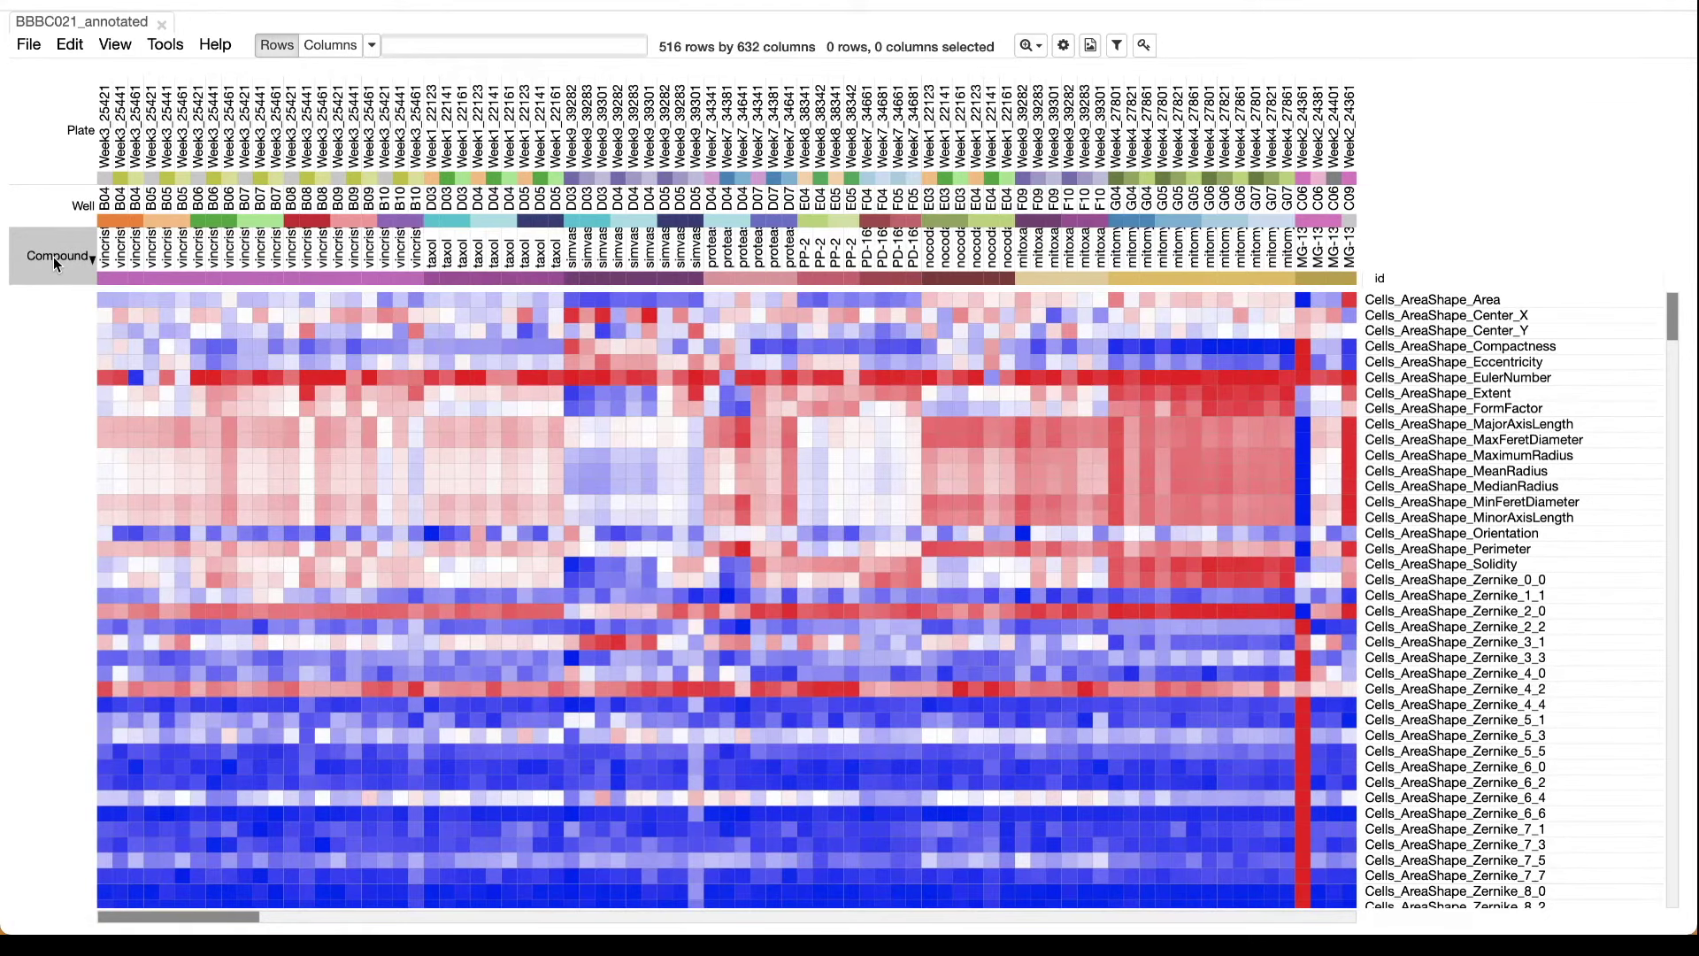
{"action": "left_click", "coordinate": [53, 256]}
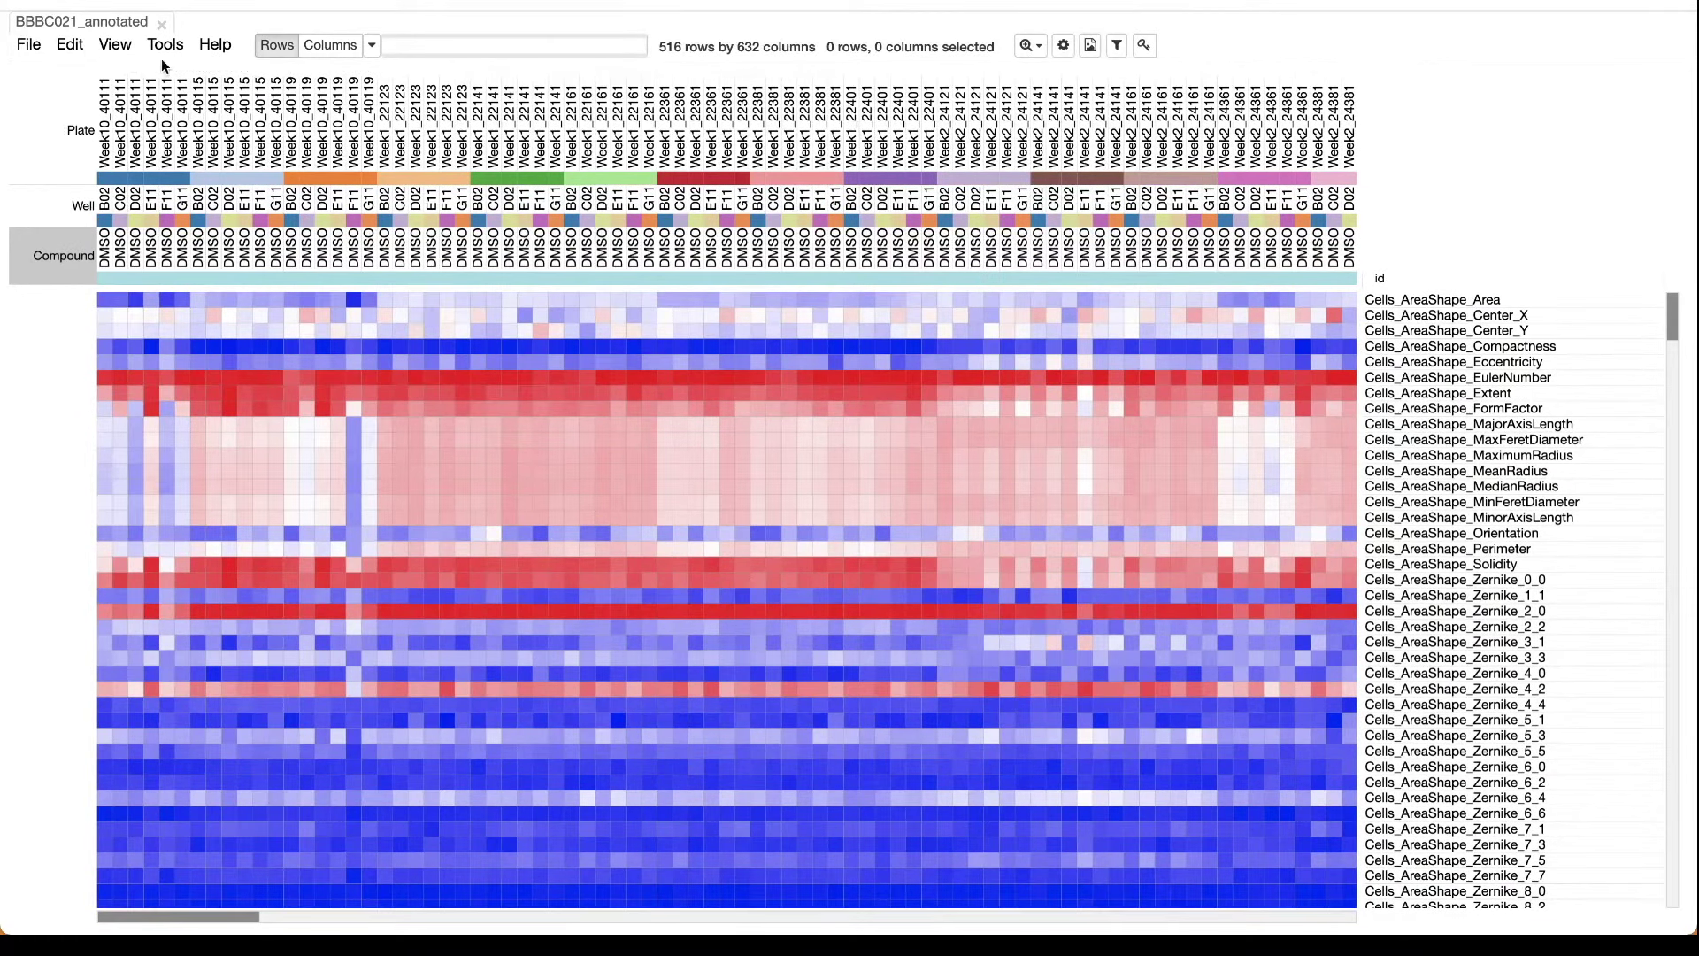
Step: Compute a Pearson correlation Similarity Matrix over the columns from the Tools menu
{"action": "left_click", "coordinate": [164, 46]}
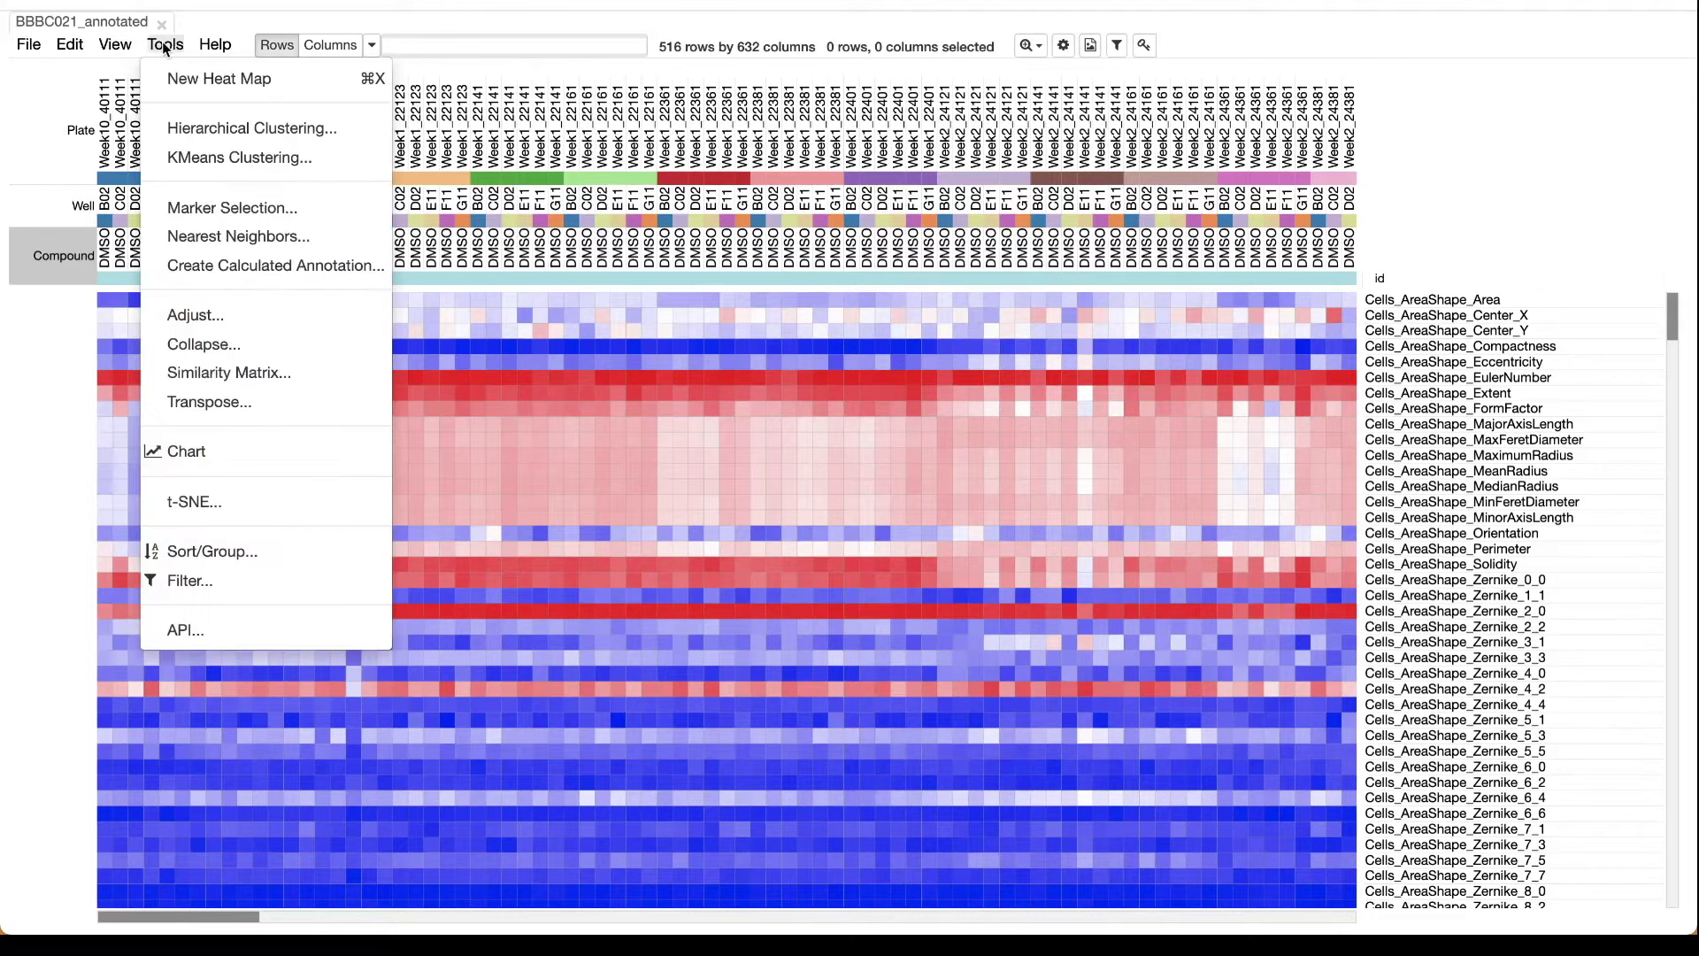
{"action": "left_click", "coordinate": [214, 375]}
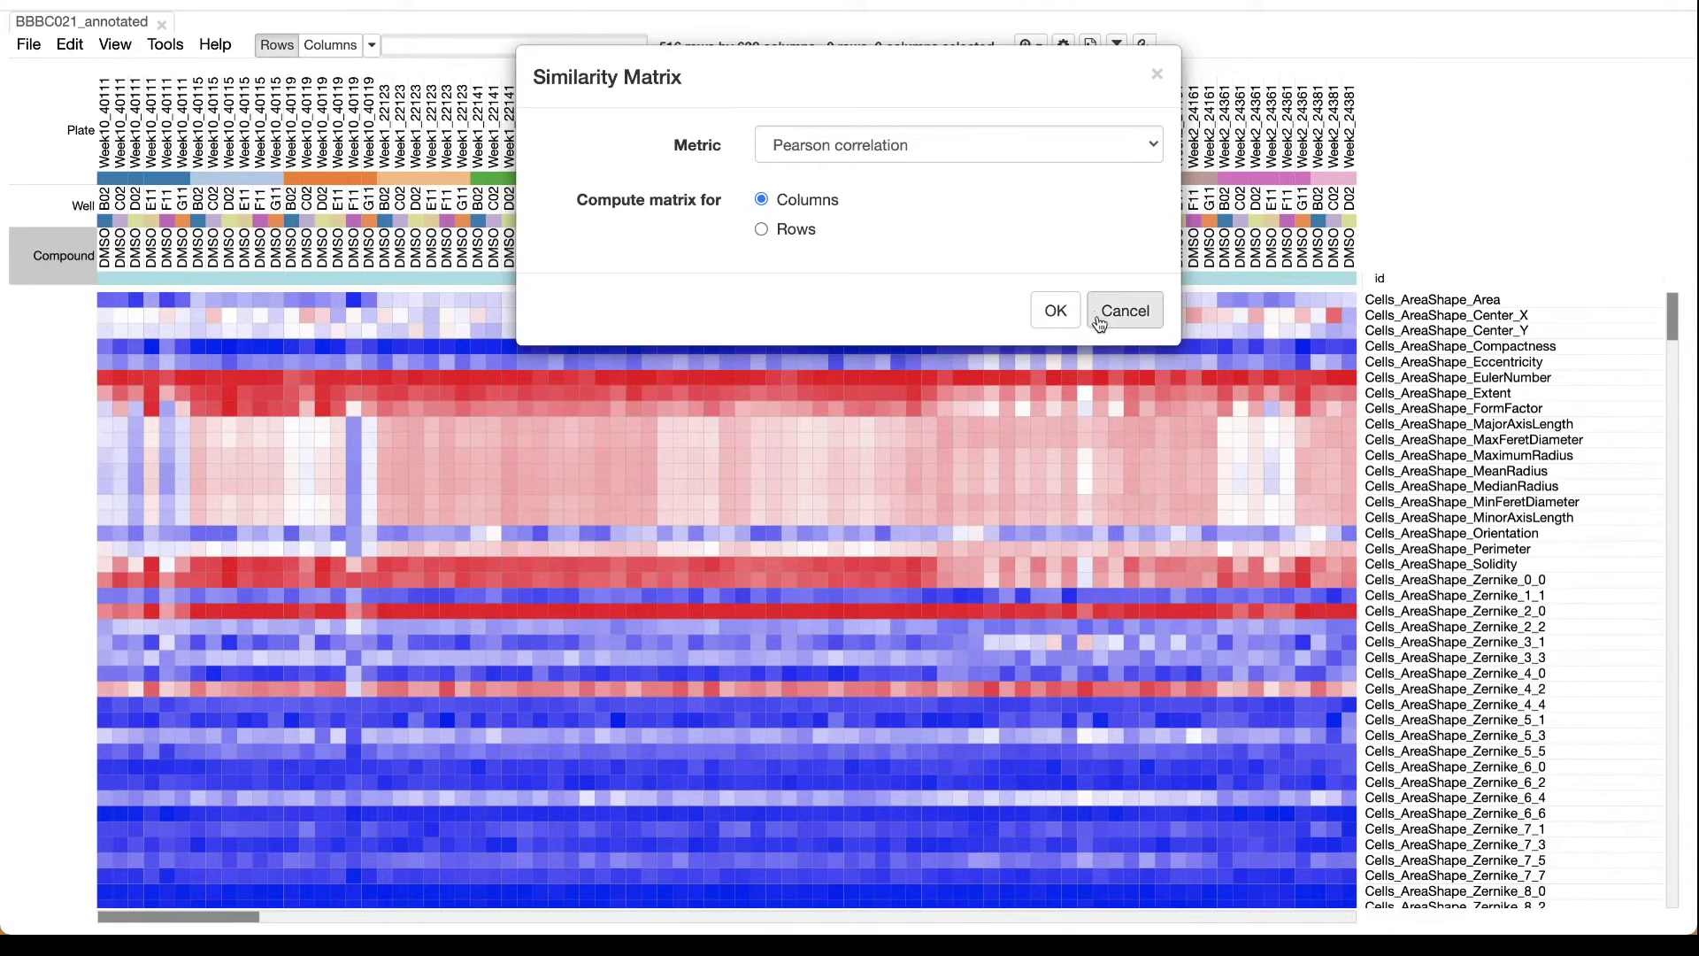
{"action": "left_click", "coordinate": [1056, 312]}
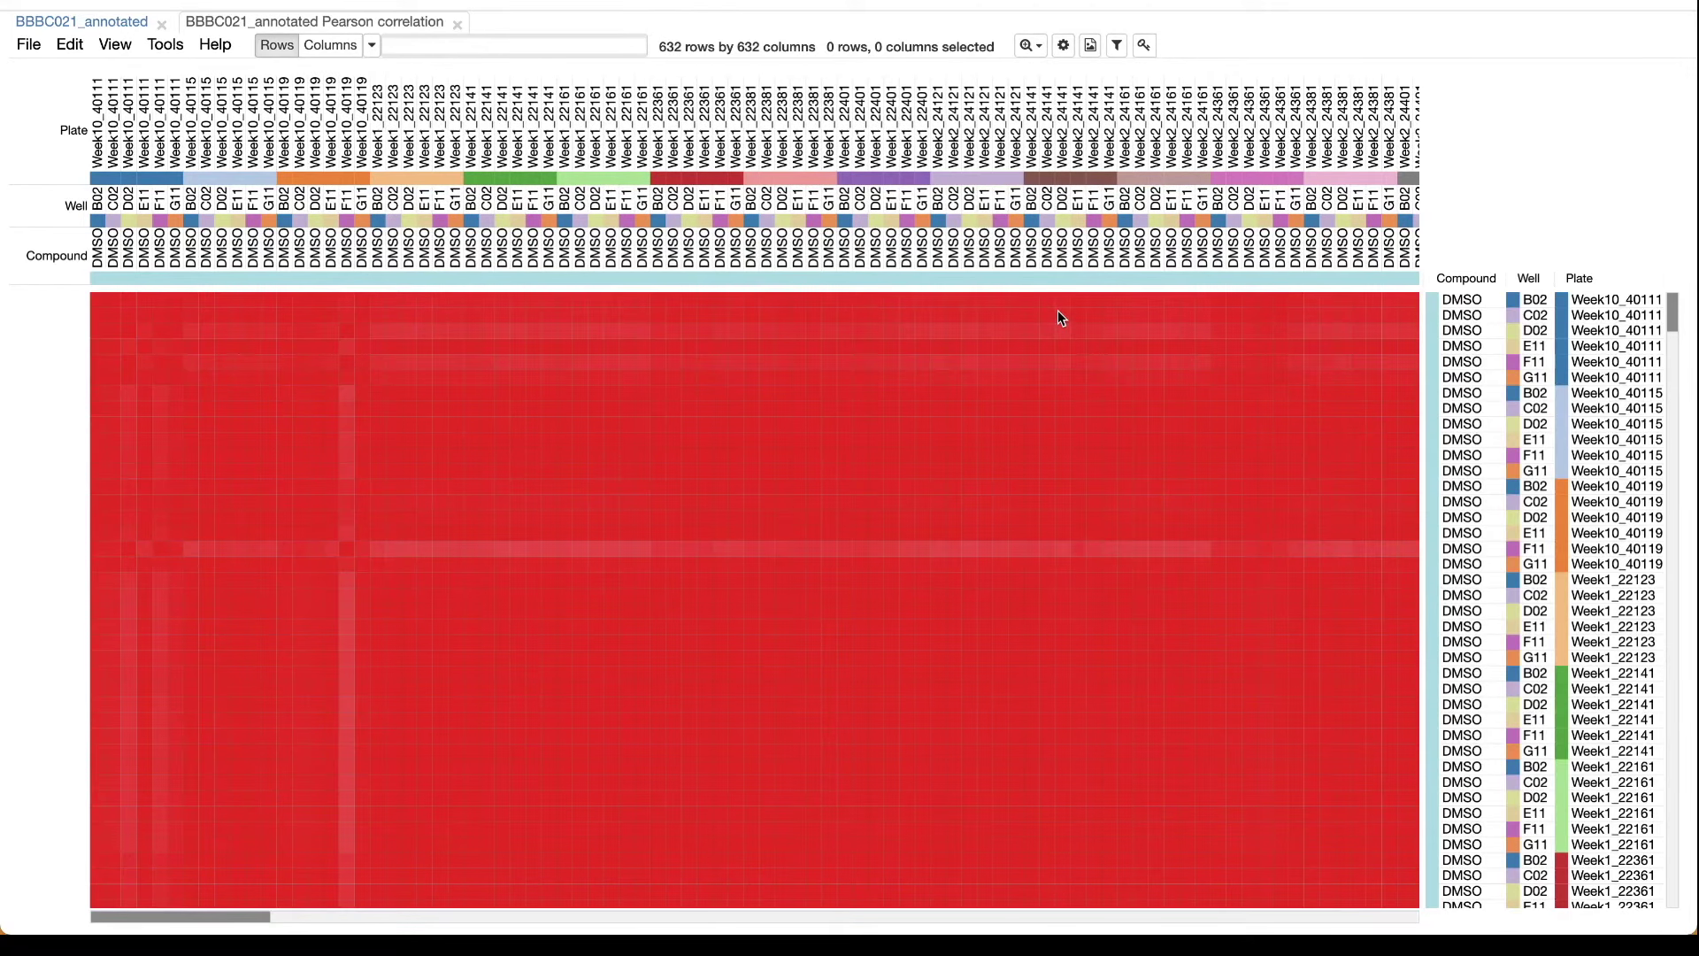
Step: Fit the correlation matrix to the window, then switch back to the BBBC021_annotated tab
{"action": "left_click", "coordinate": [1063, 49]}
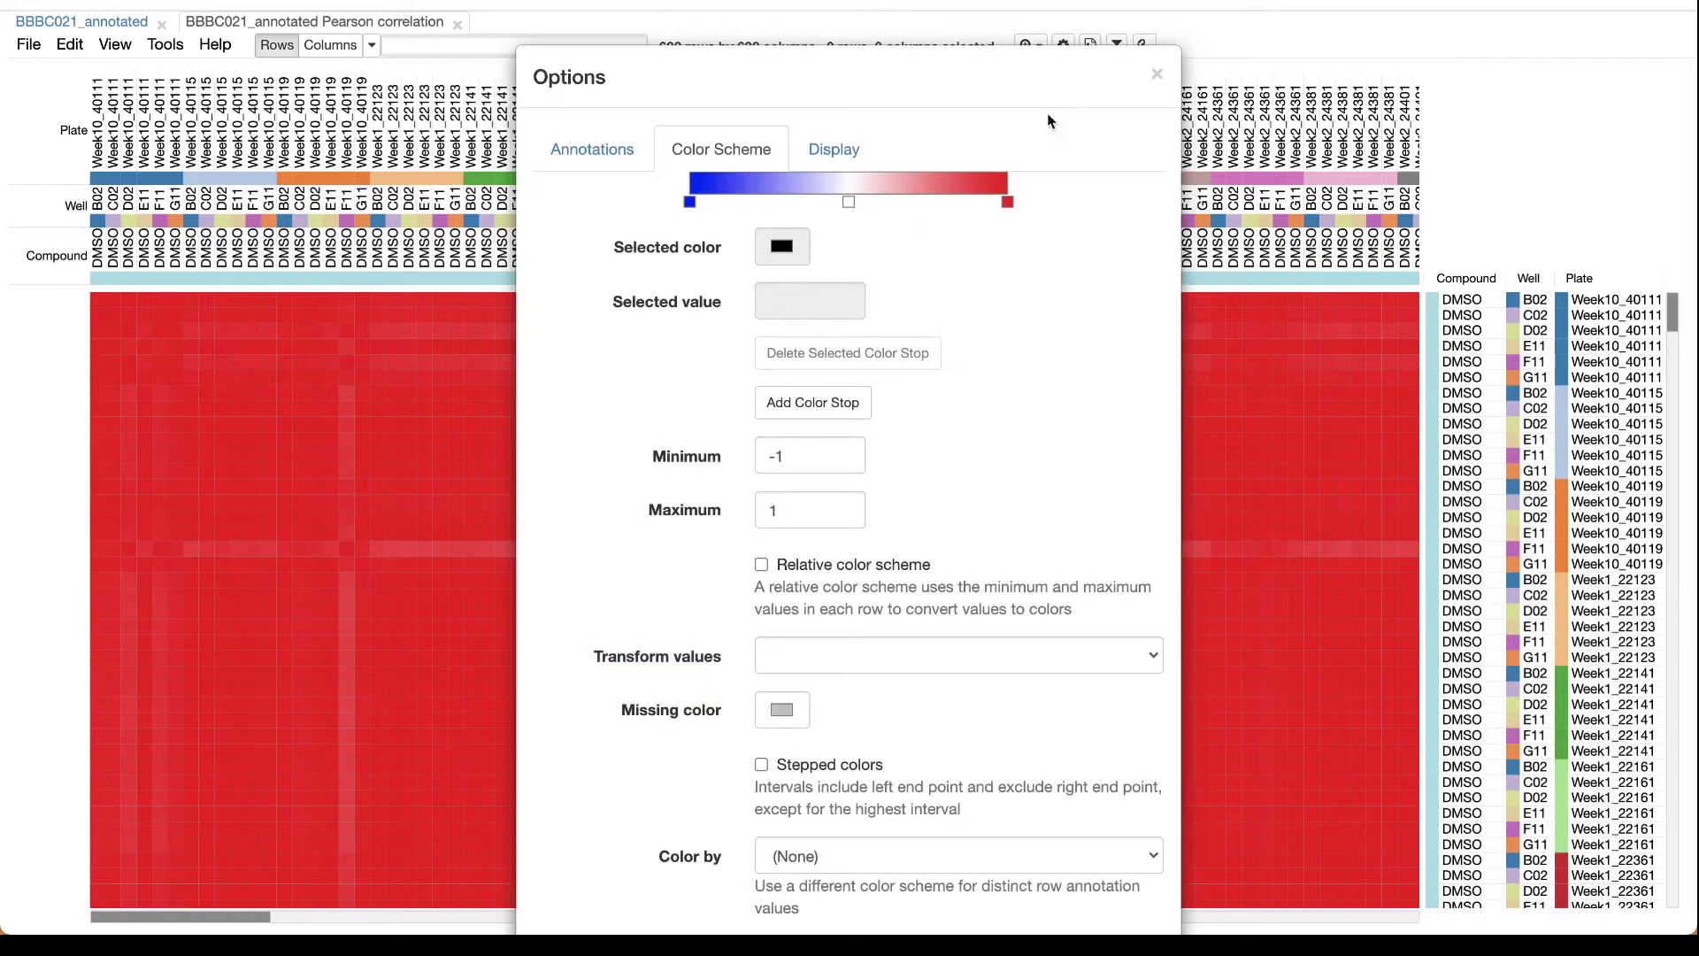
{"action": "left_click", "coordinate": [1155, 73]}
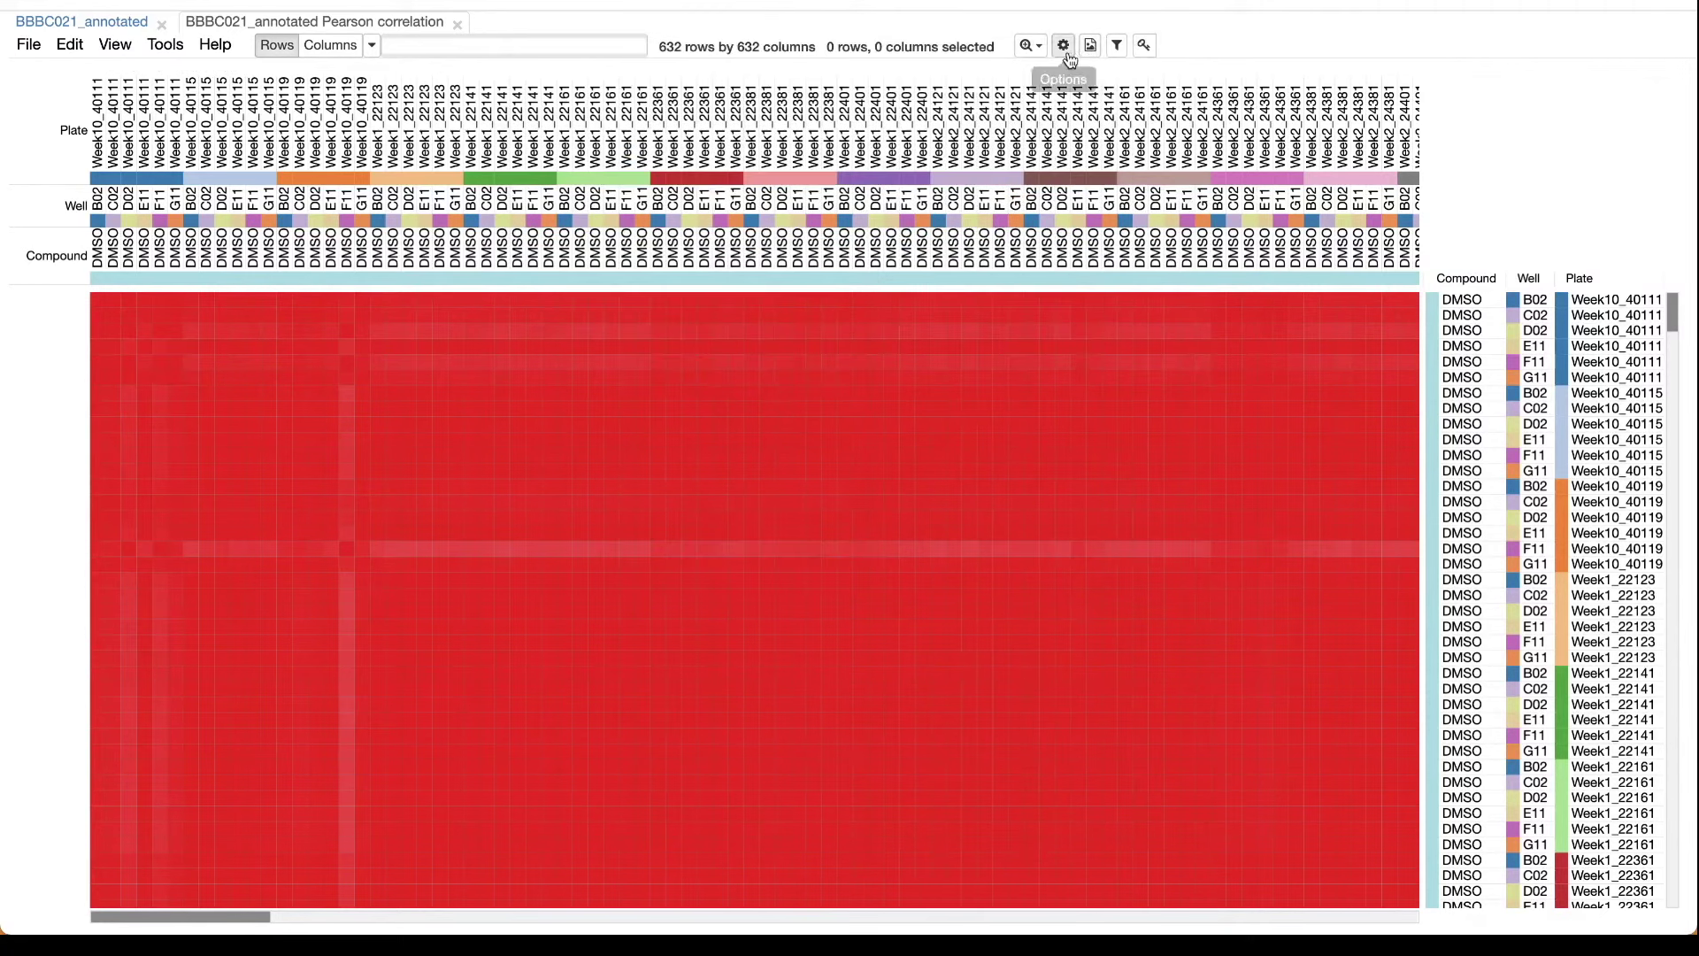
{"action": "left_click", "coordinate": [1032, 46]}
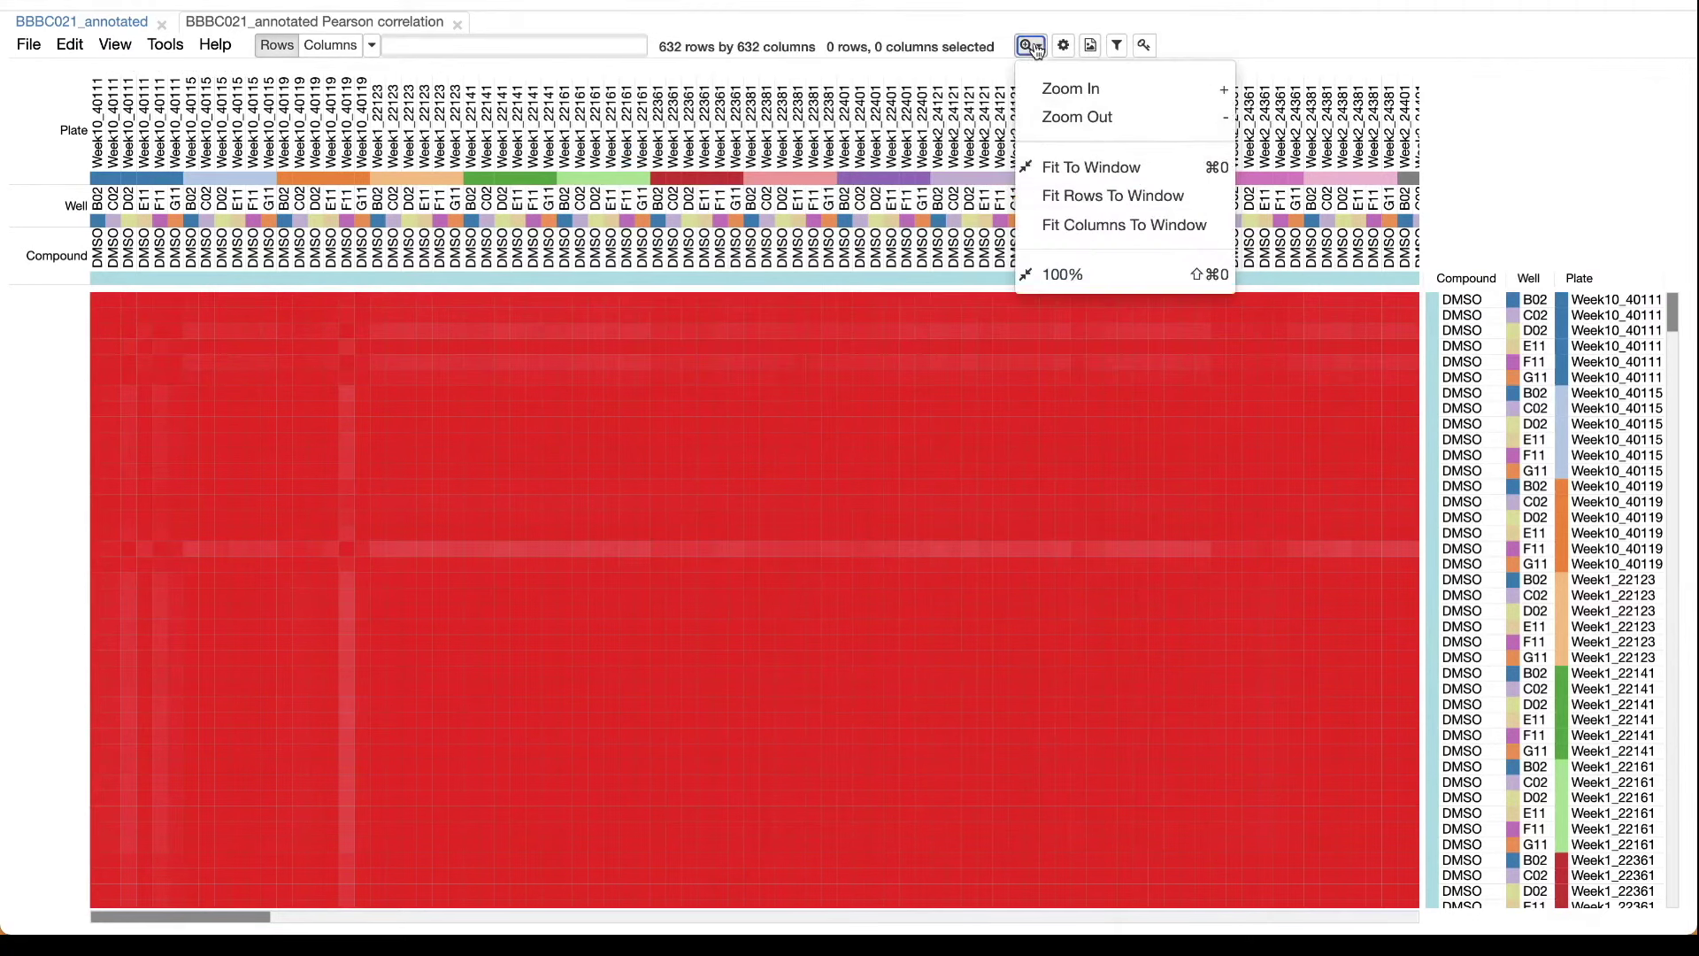
{"action": "left_click", "coordinate": [1086, 172]}
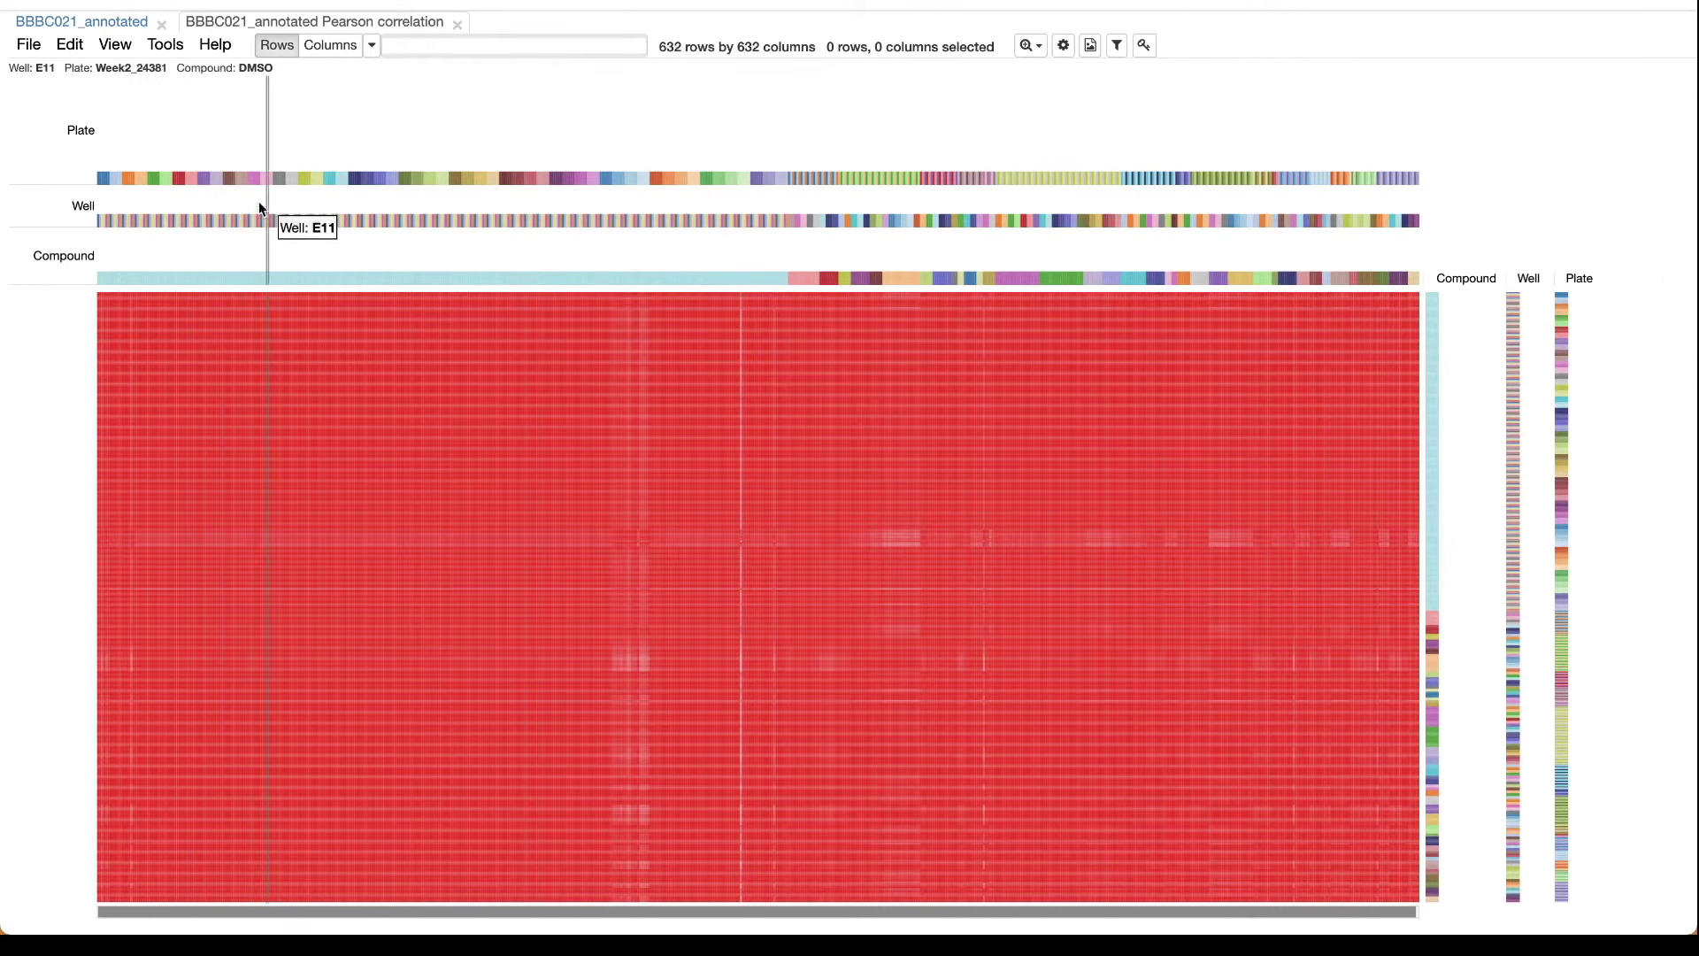
{"action": "left_click", "coordinate": [111, 24]}
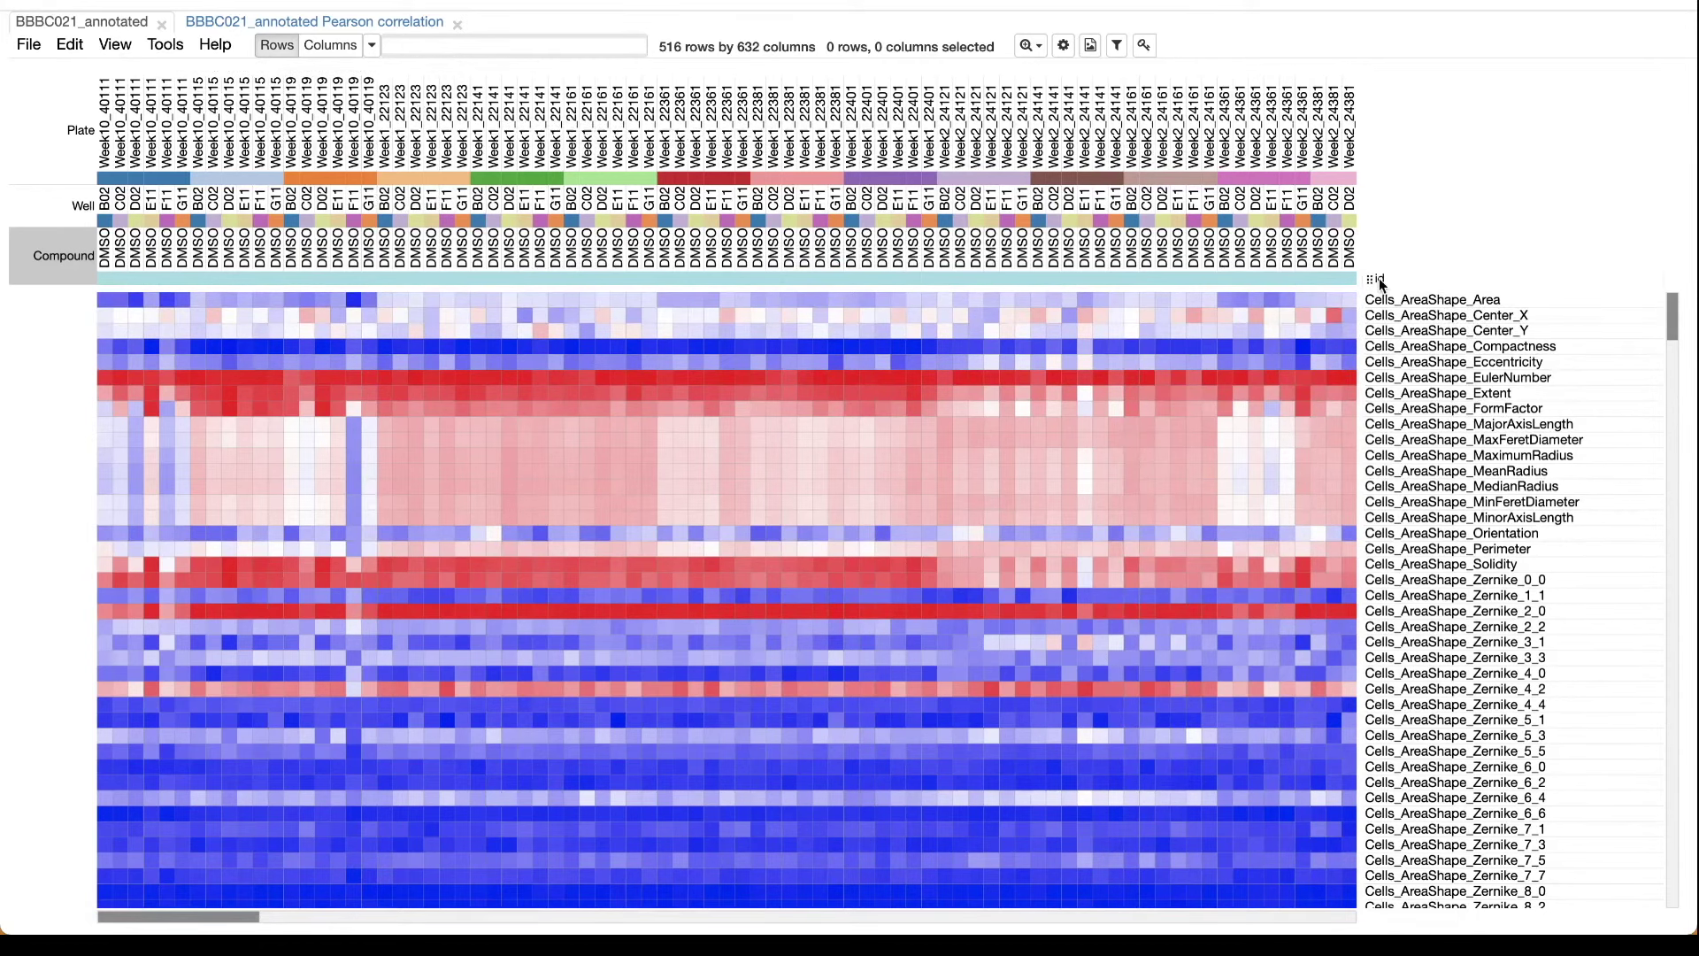
Step: Select all 516 feature rows, from Cells_AreaShape_Area down to the last row
{"action": "left_click", "coordinate": [1456, 301]}
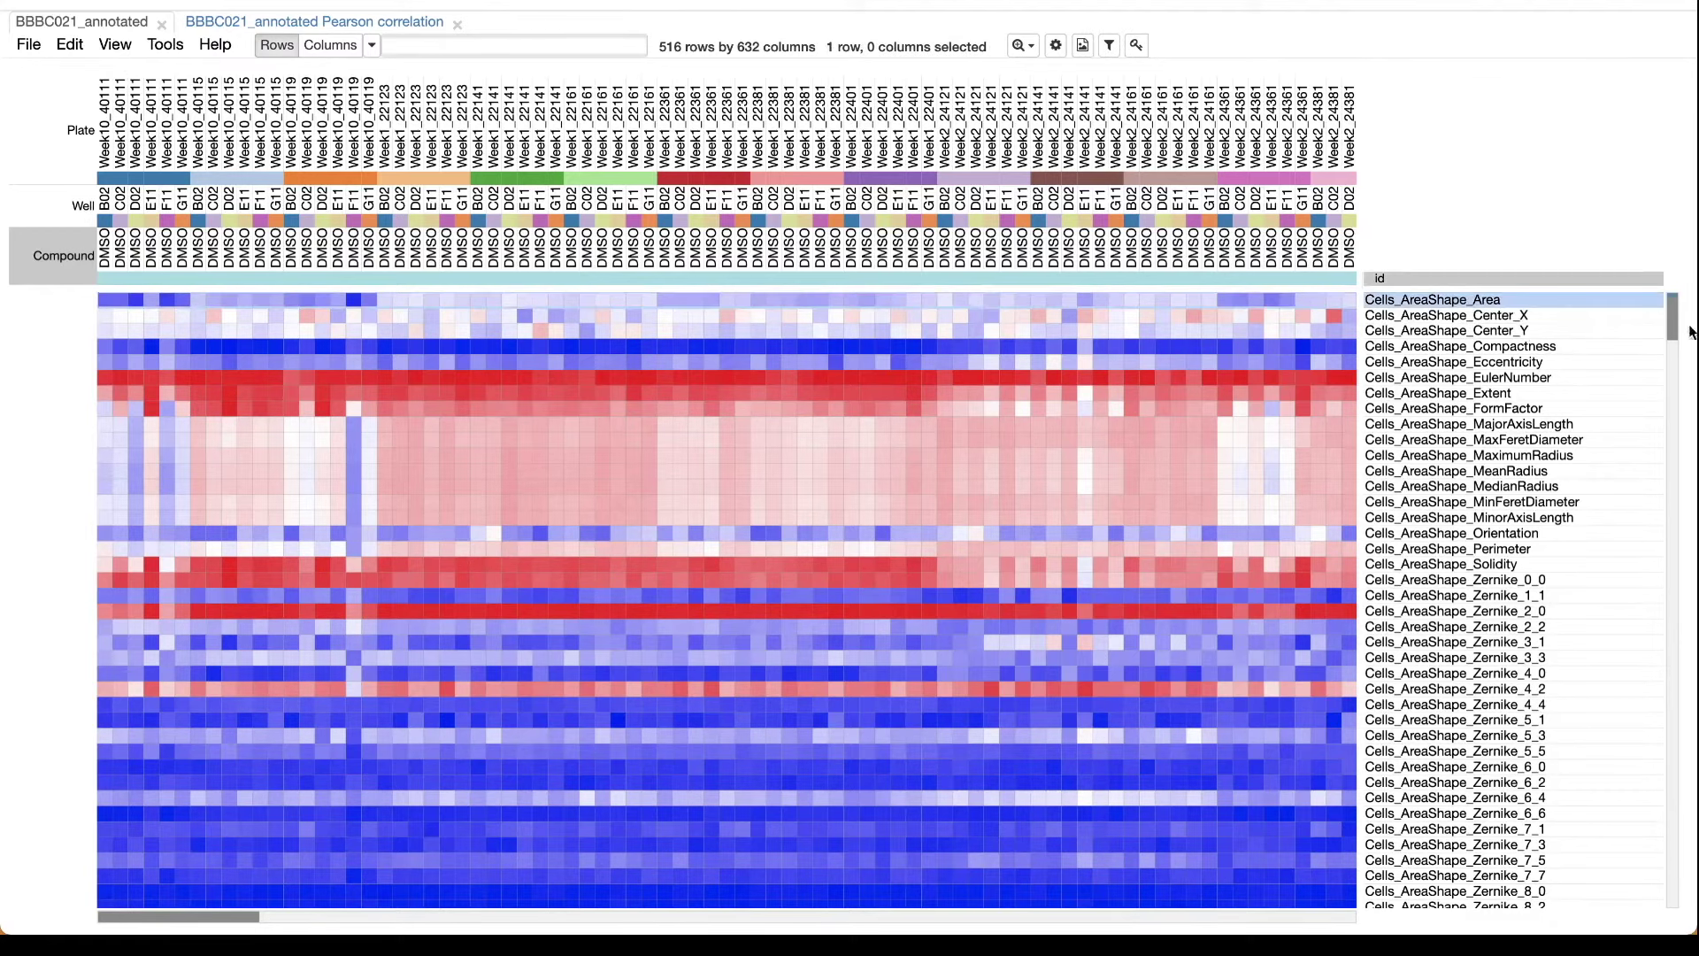
{"action": "scroll", "coordinate": [1678, 649], "scroll_direction": "down", "scroll_amount": 5}
{"action": "scroll", "coordinate": [1677, 649], "scroll_direction": "down", "scroll_amount": 20}
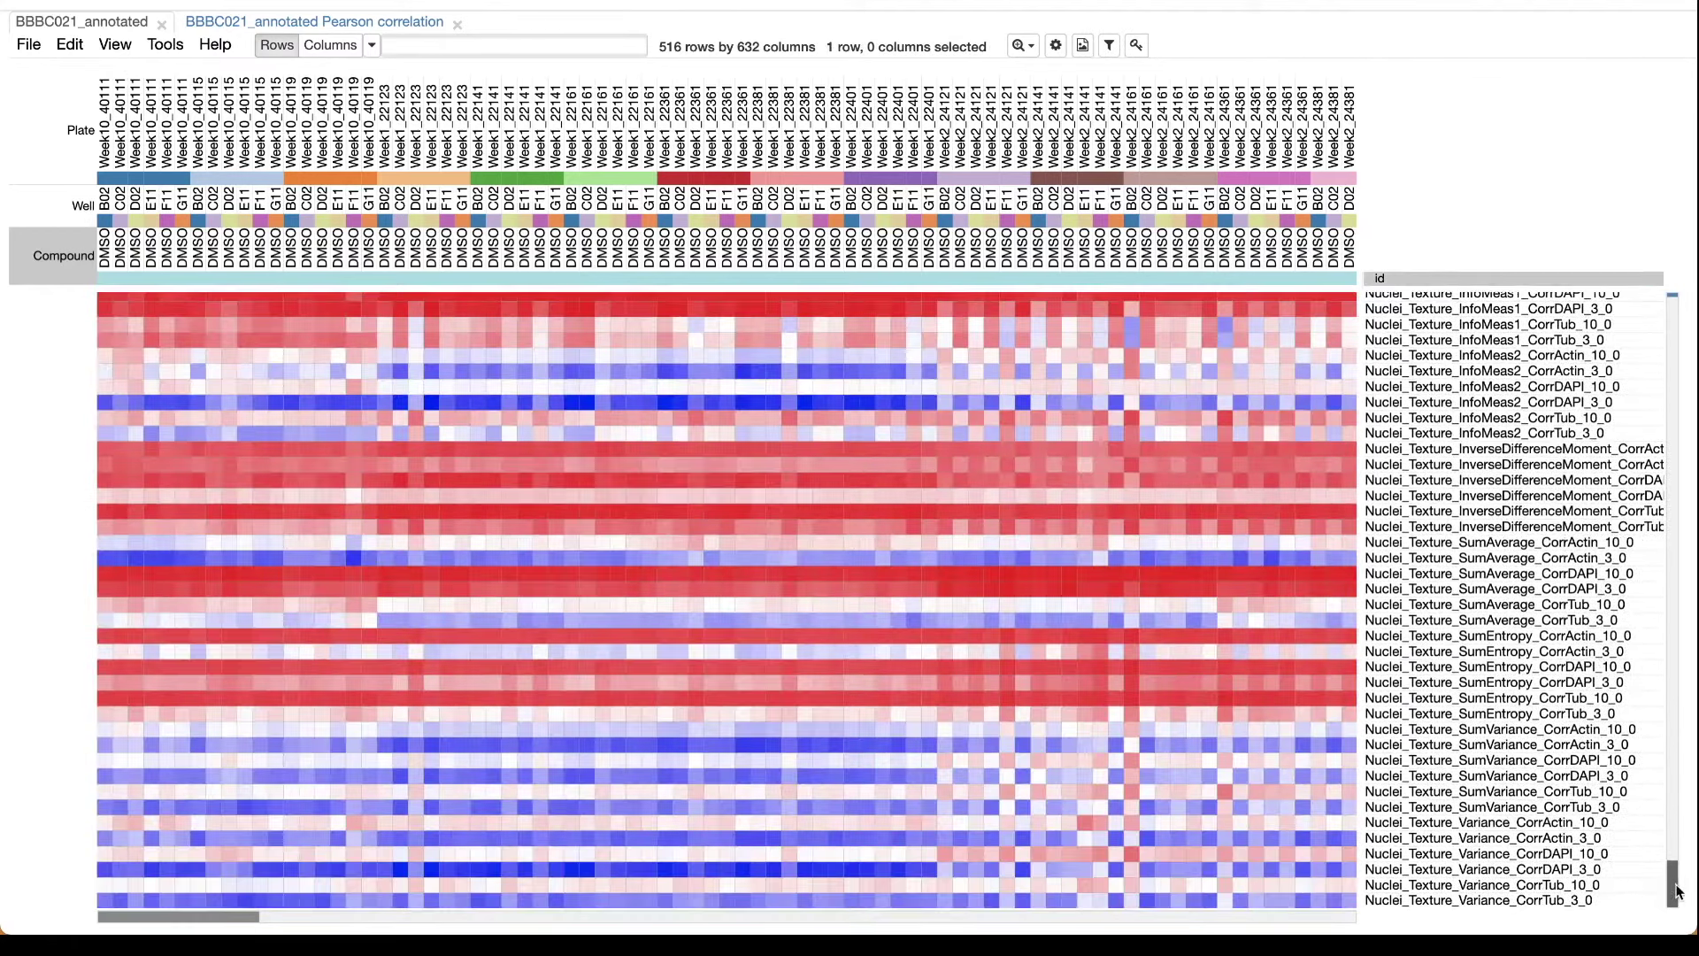
{"action": "left_click", "coordinate": [1586, 900], "text": "shift"}
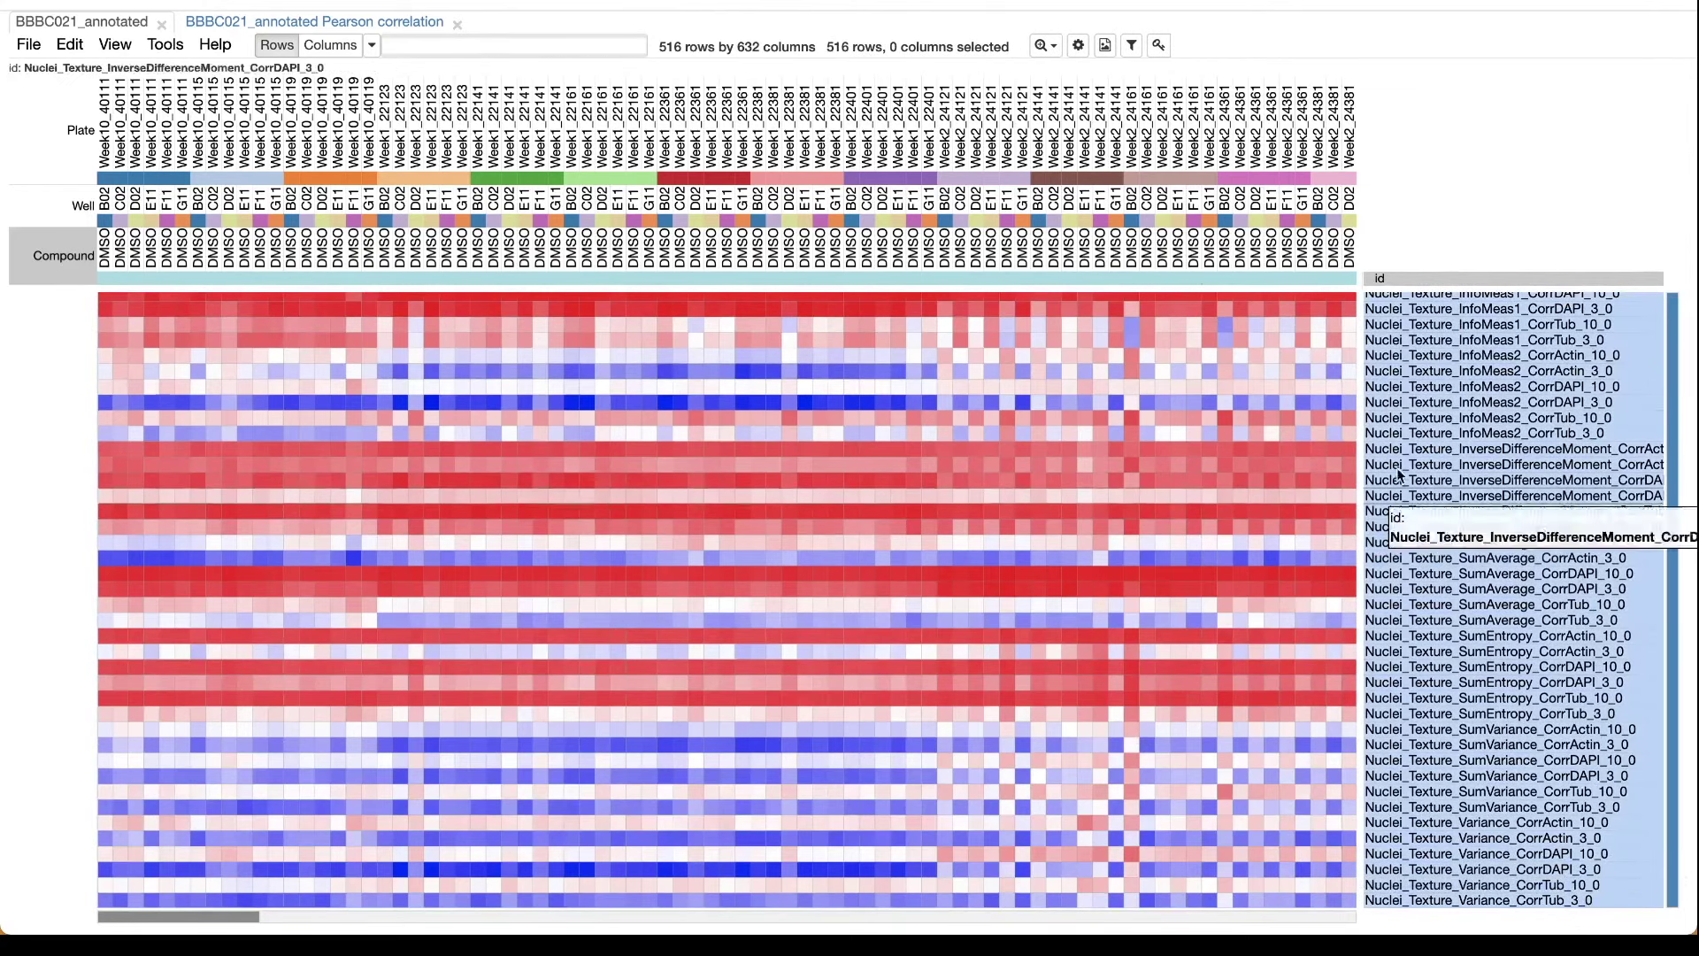
Step: Sort columns by Plate and select Week10_40111 wells B02, C02 and C05
{"action": "left_click", "coordinate": [88, 130]}
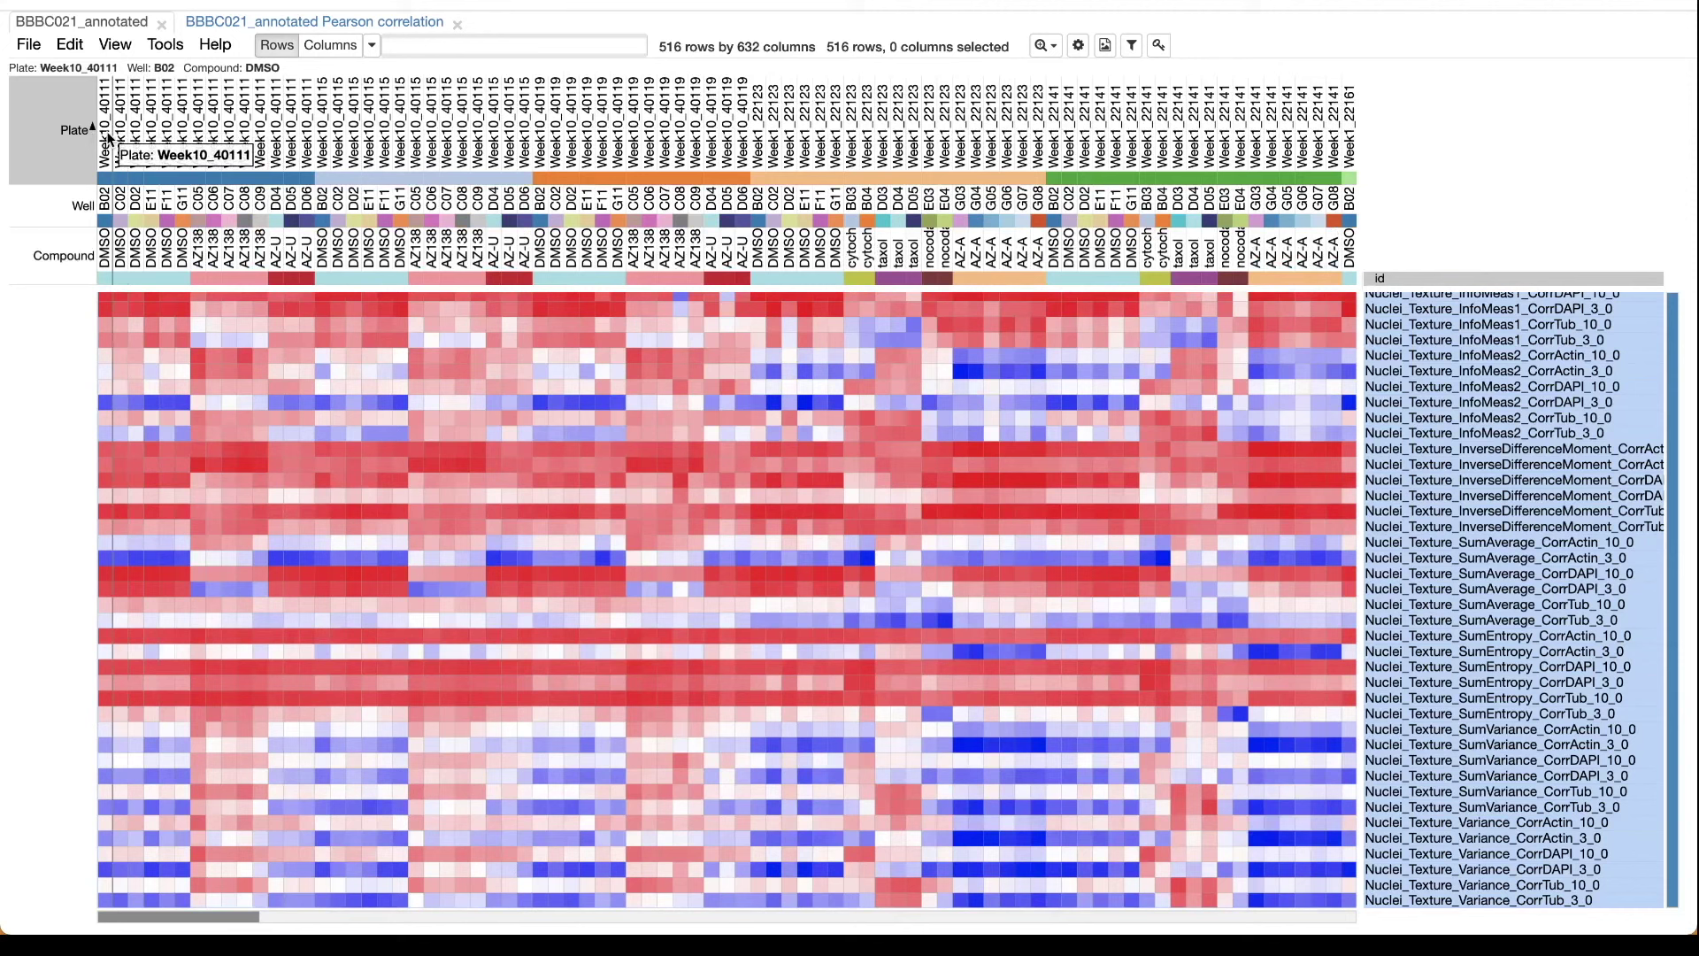
{"action": "left_click", "coordinate": [108, 141]}
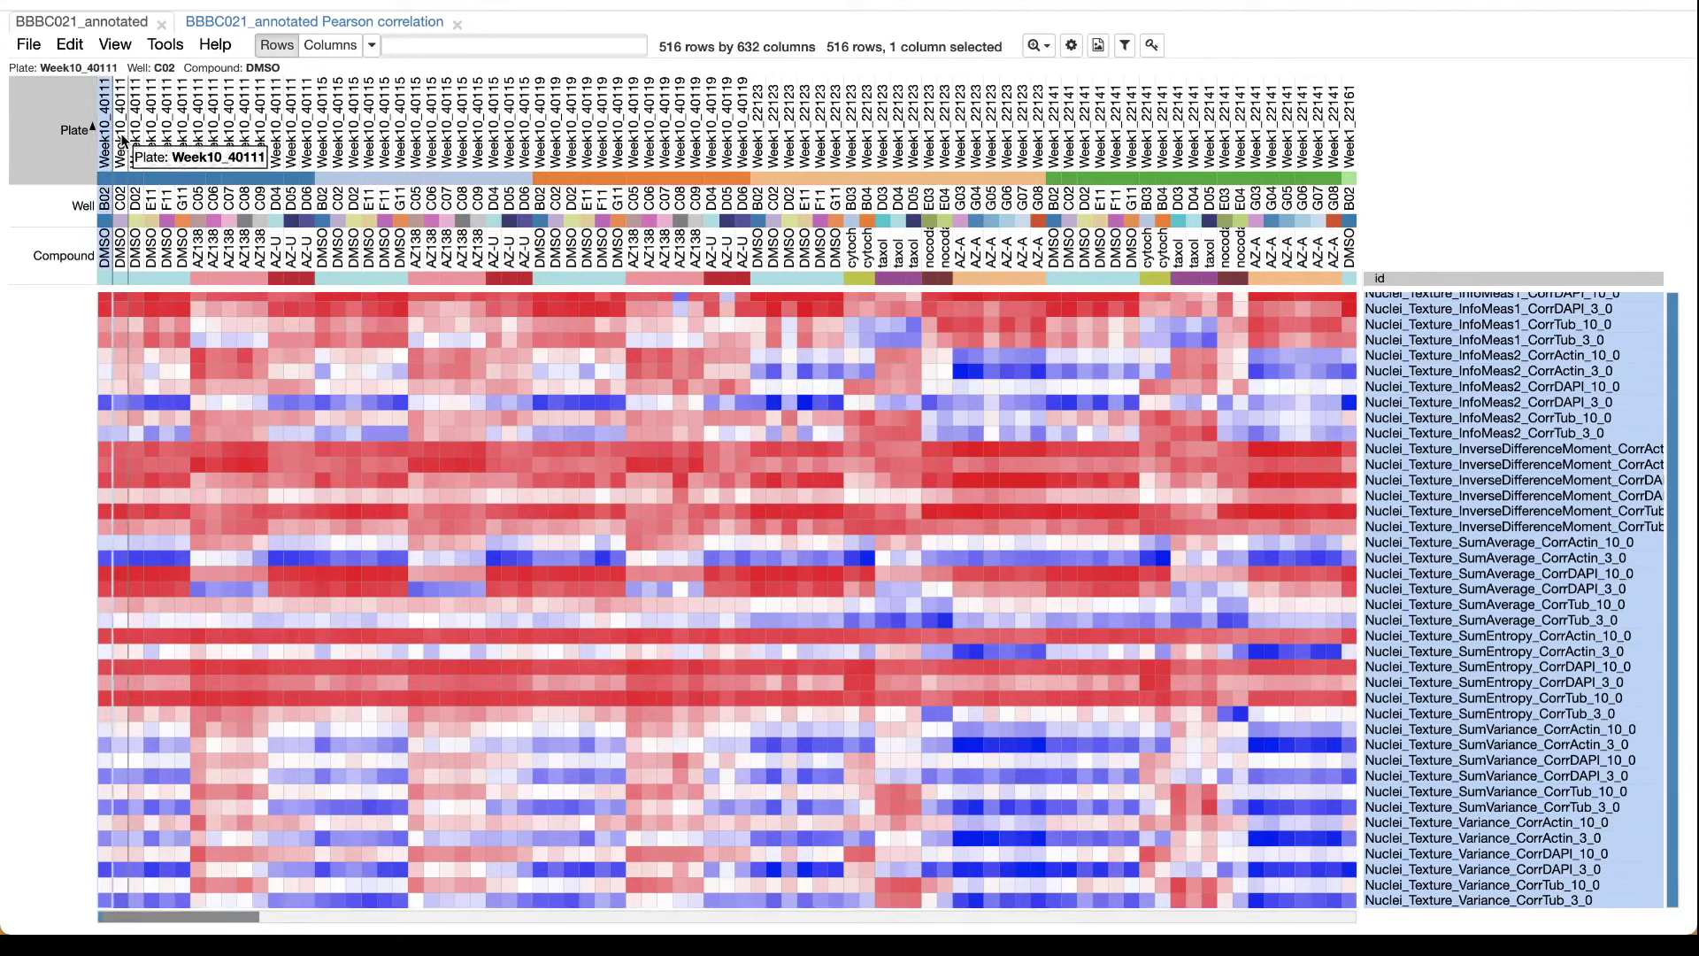
{"action": "left_click", "coordinate": [121, 142], "text": "shift"}
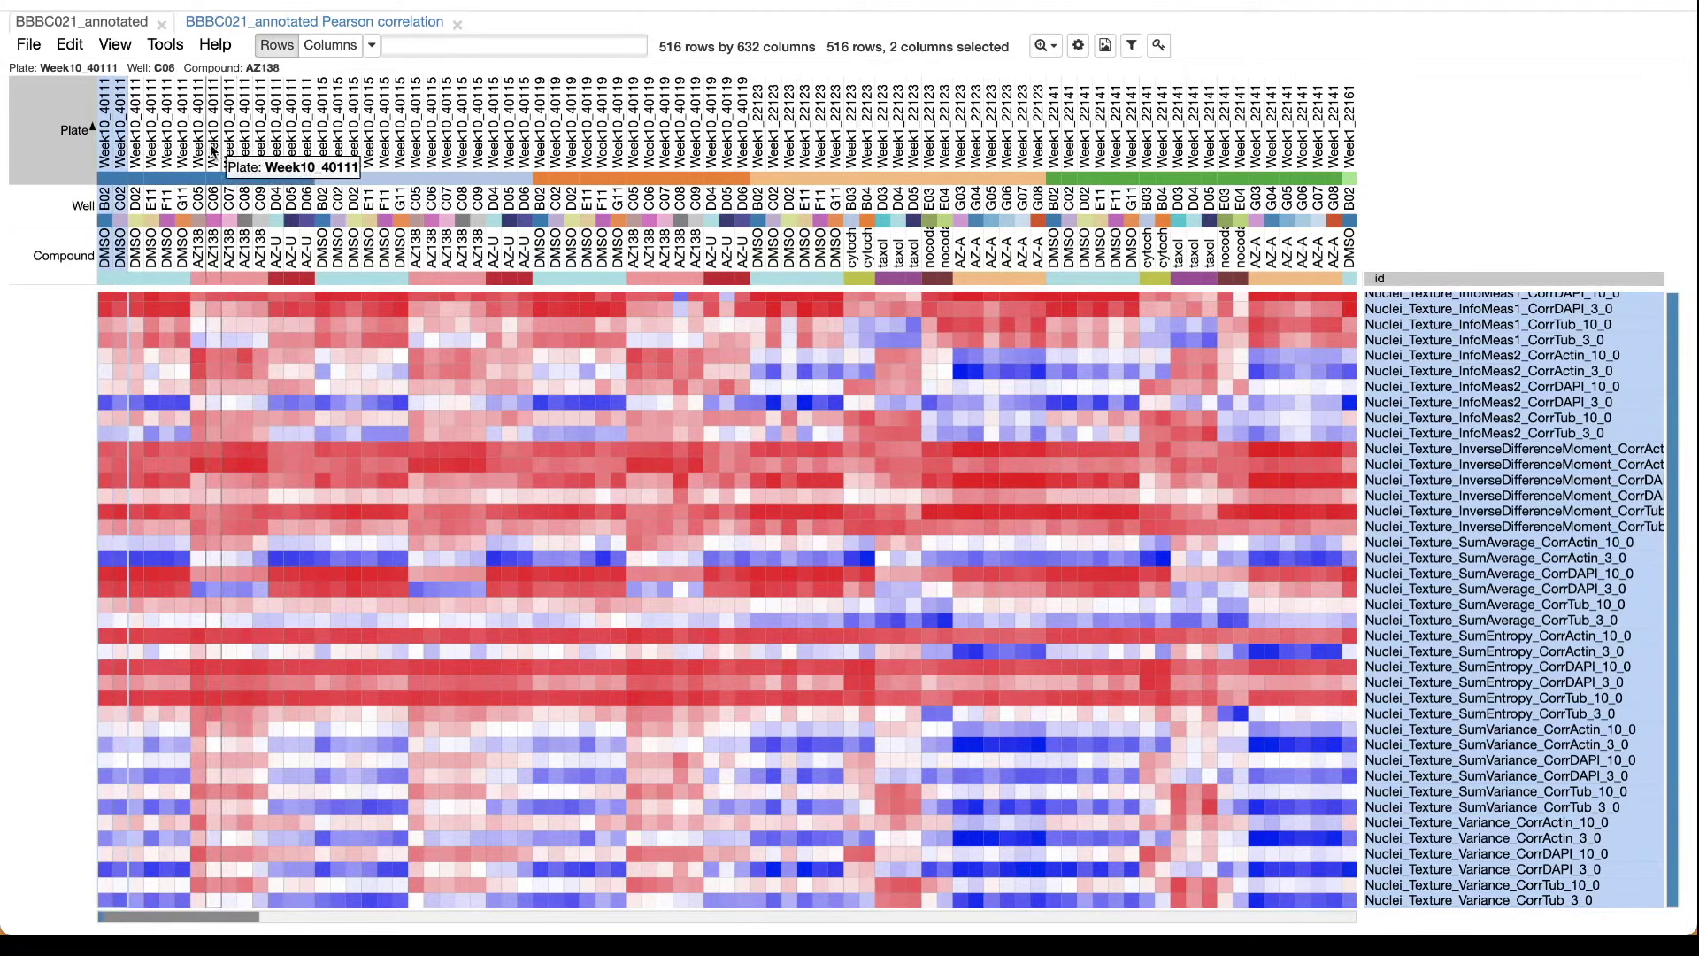
{"action": "left_click", "coordinate": [199, 207], "text": "ctrl"}
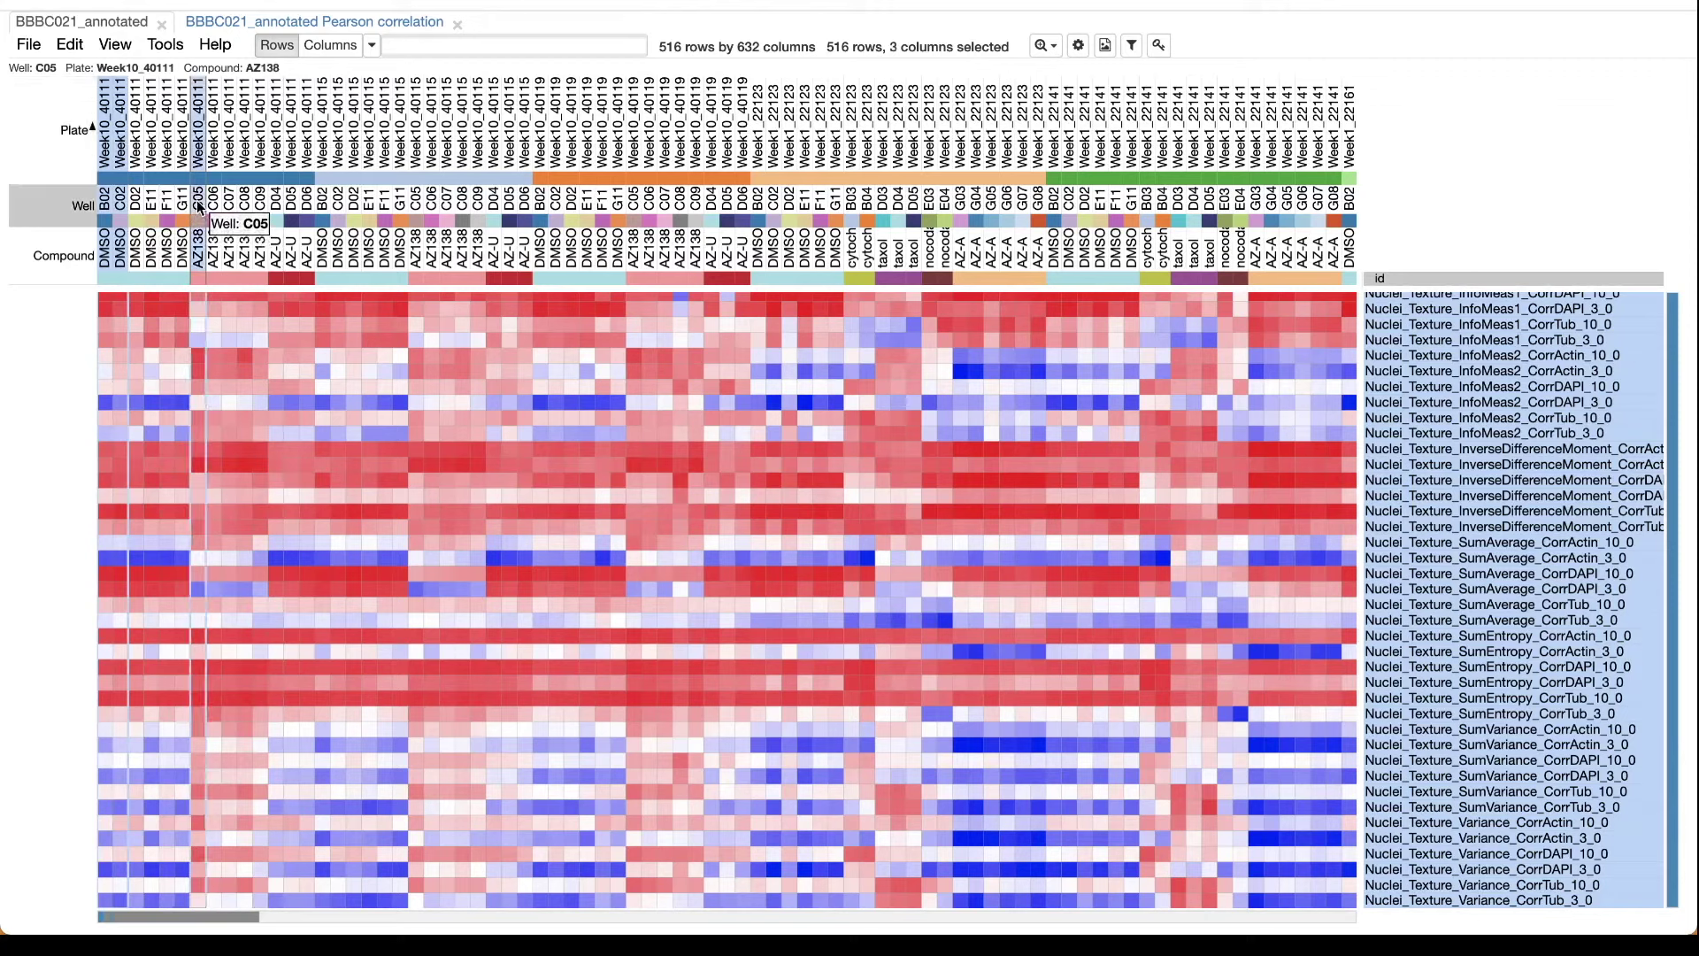
{"action": "left_click", "coordinate": [161, 46]}
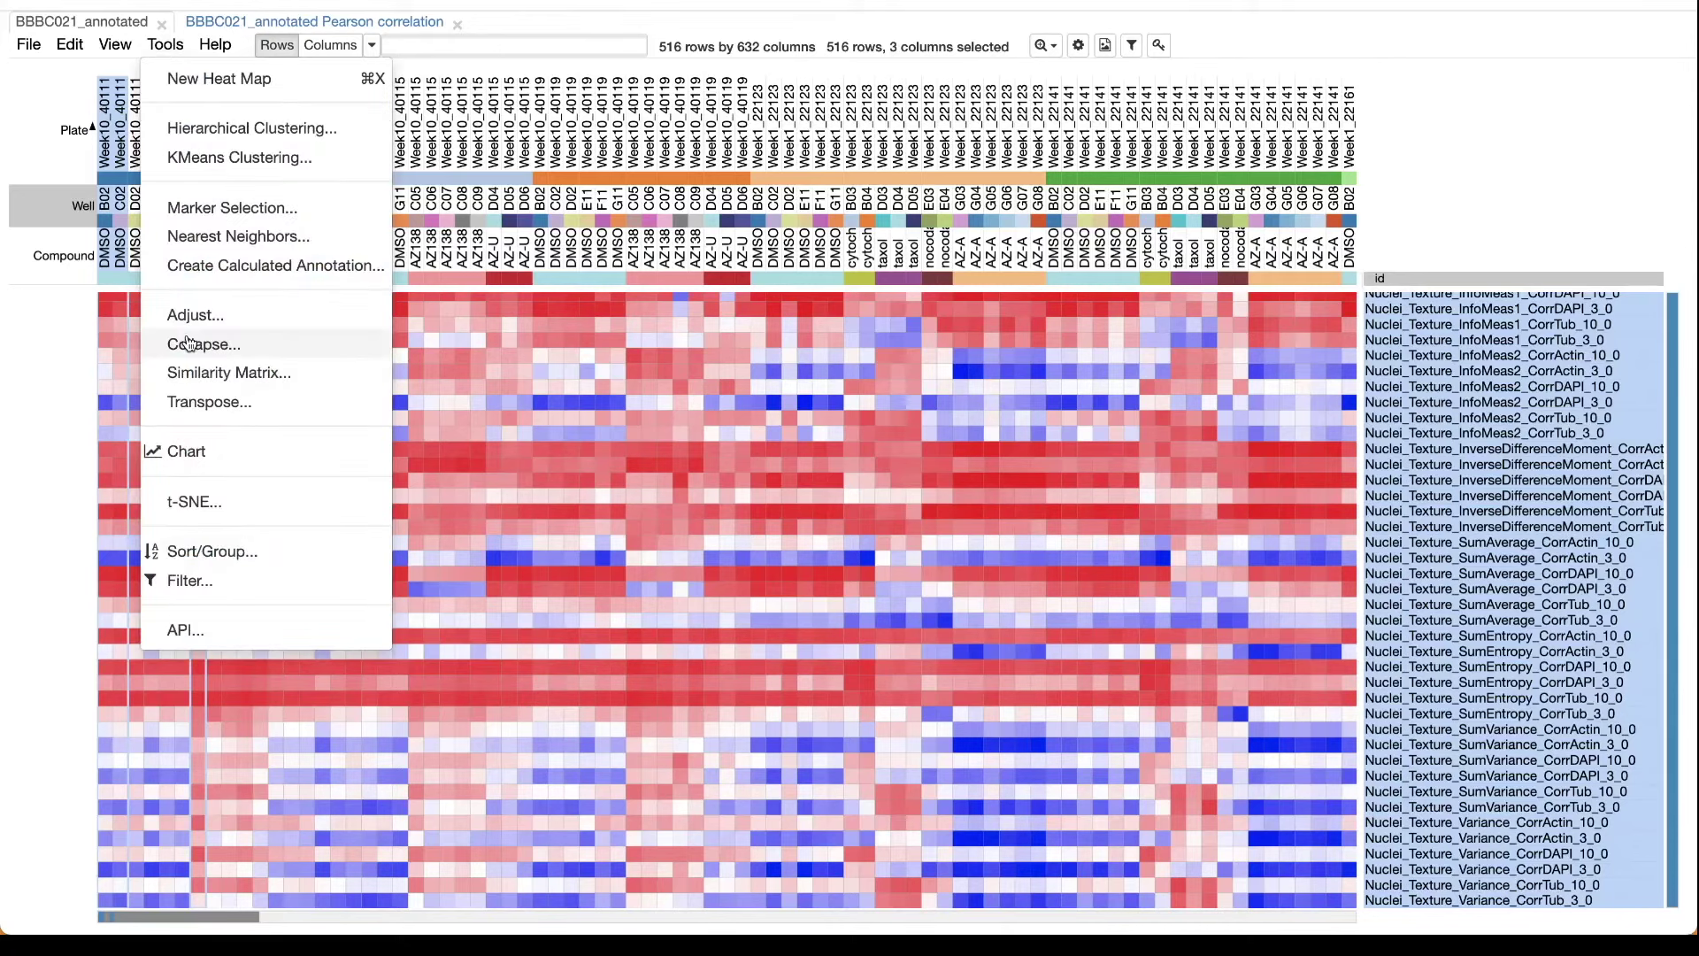
Step: Chart the selection as a column profile with lines coloured by Well
{"action": "left_click", "coordinate": [187, 453]}
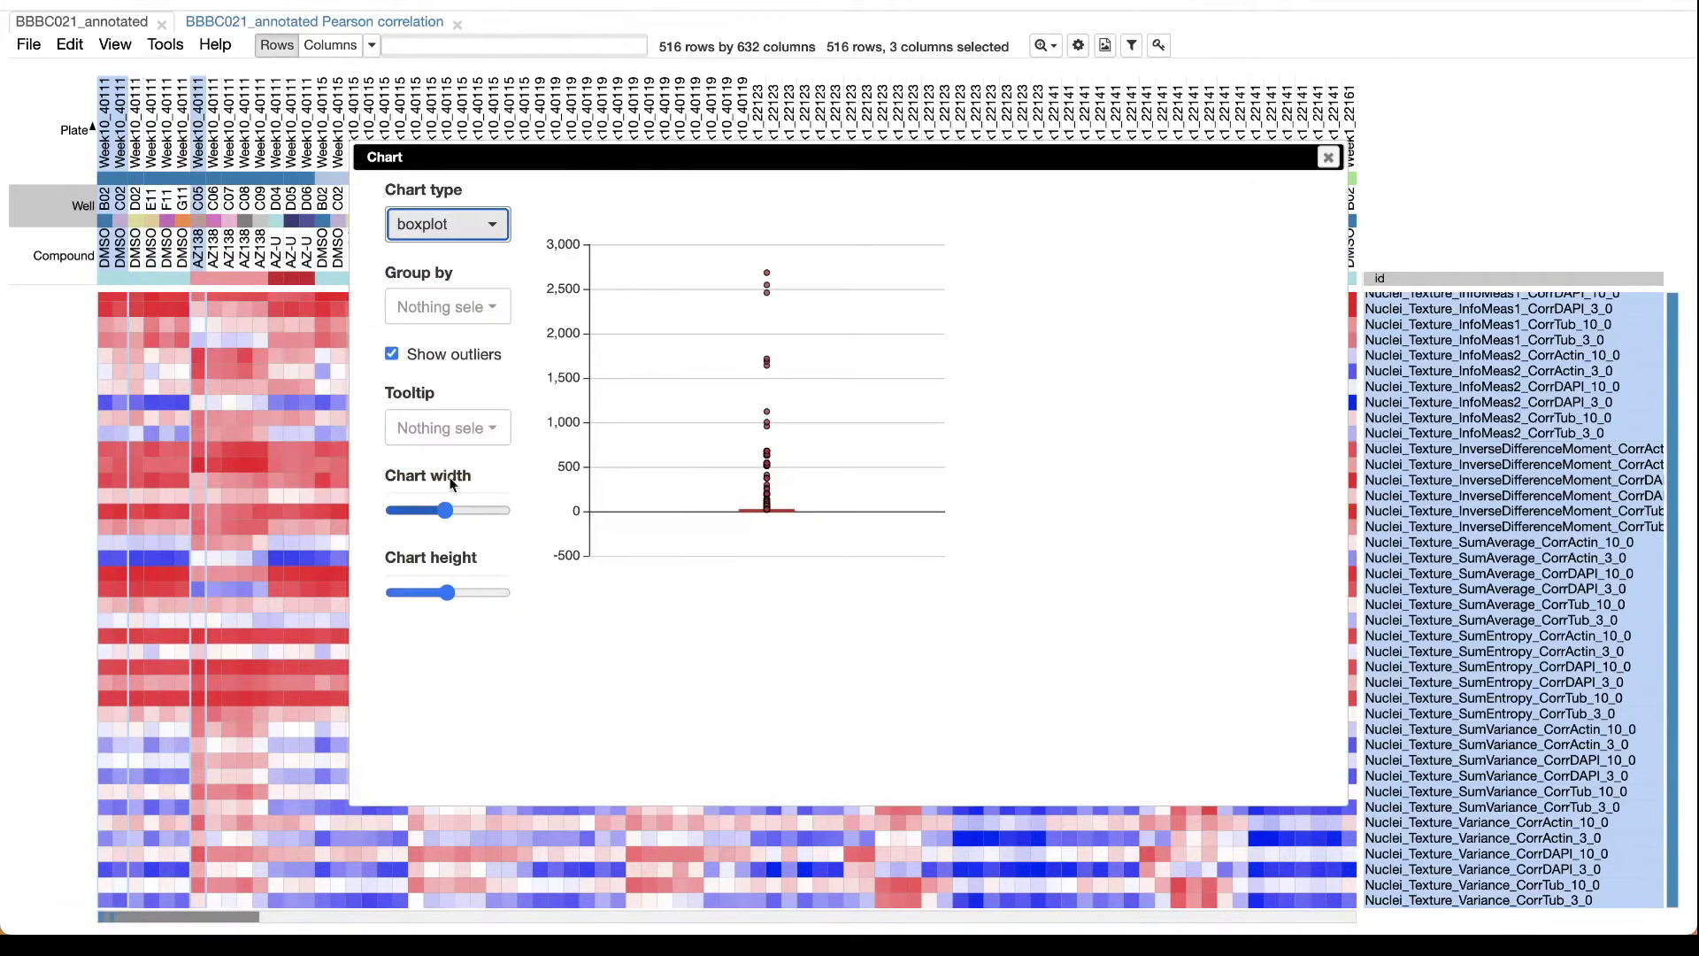
{"action": "left_click", "coordinate": [474, 228]}
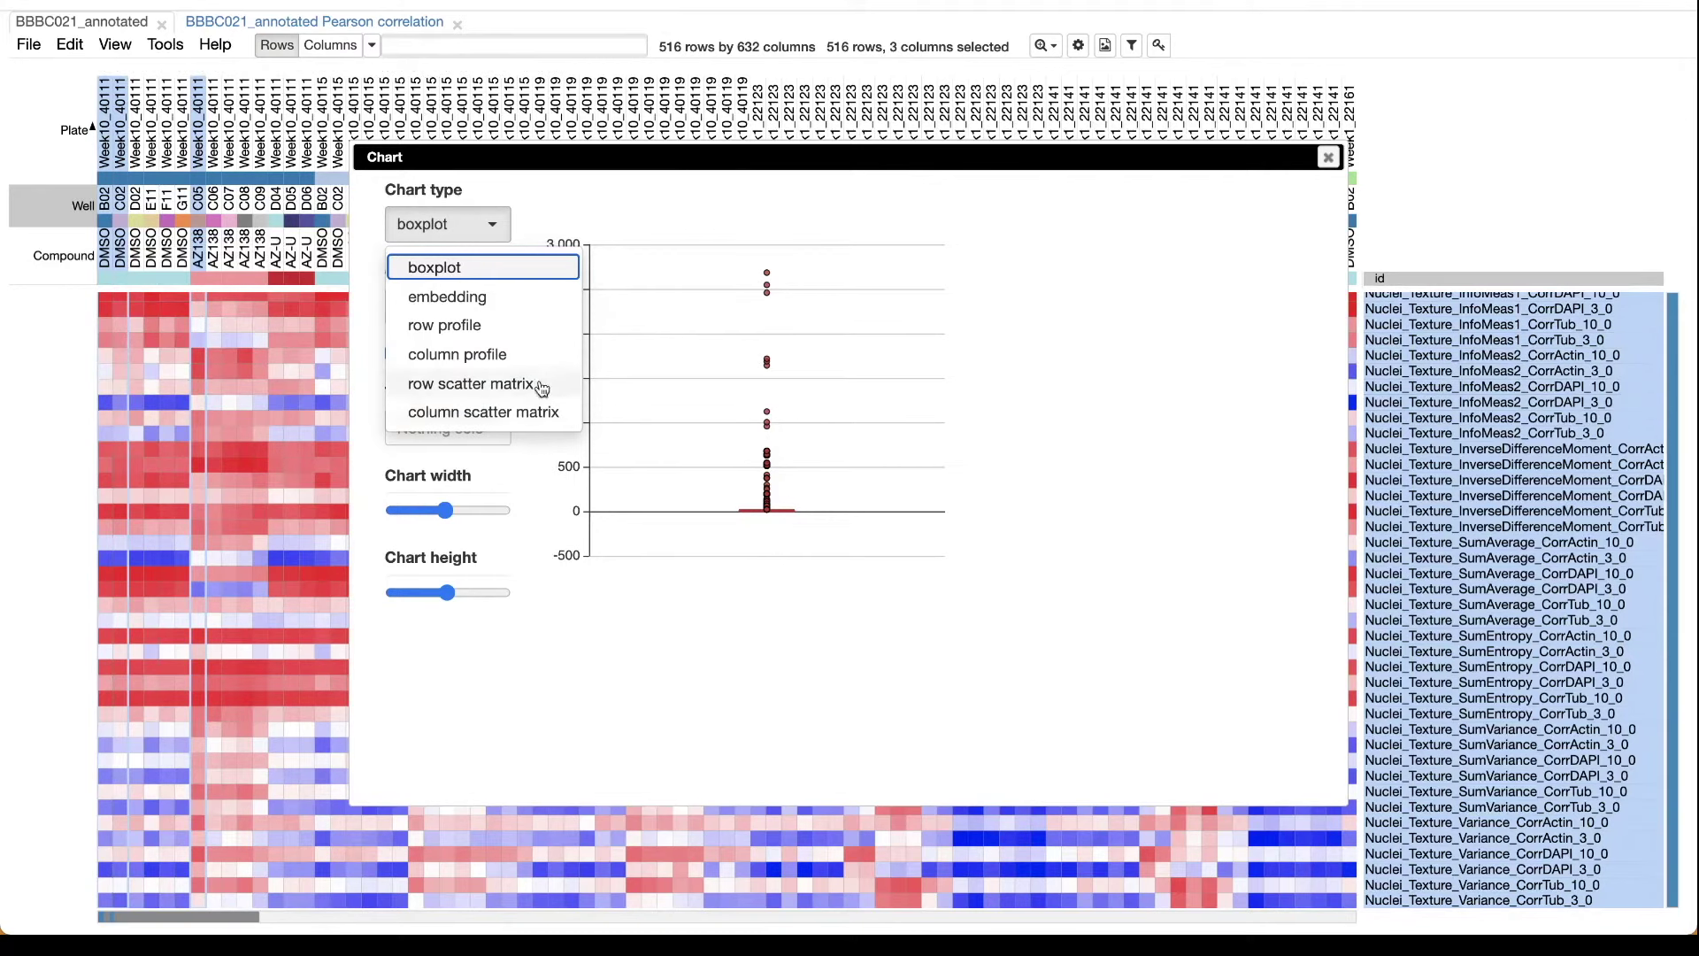
{"action": "left_click", "coordinate": [514, 356]}
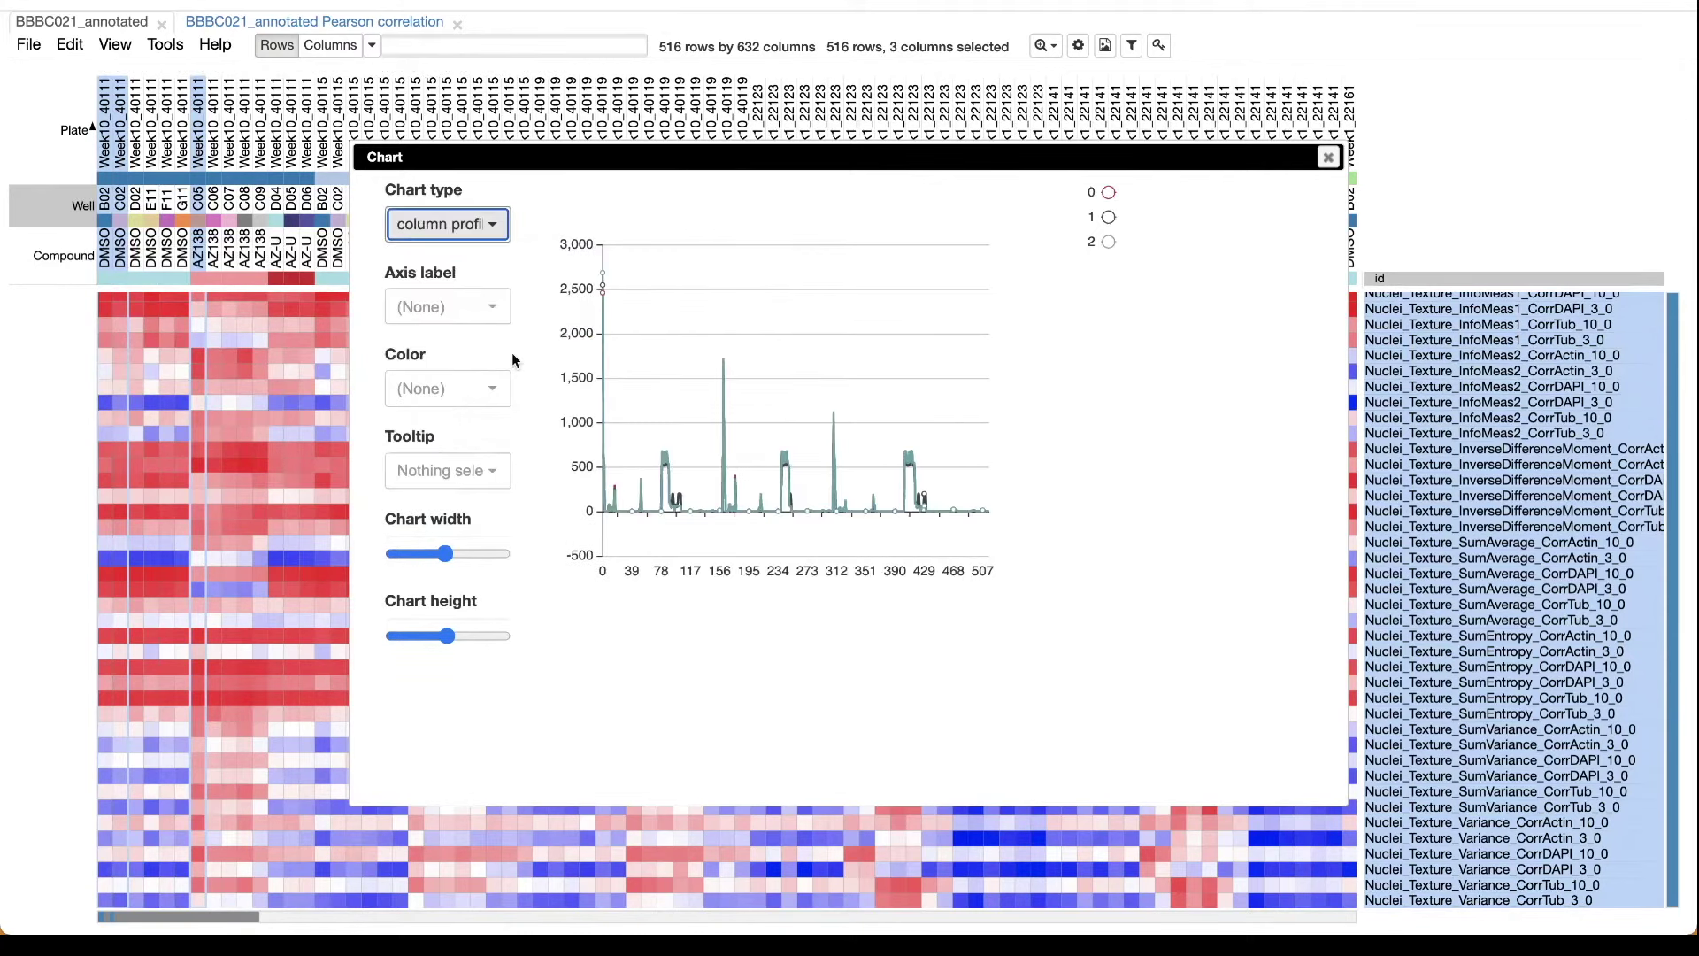
{"action": "left_click", "coordinate": [491, 390]}
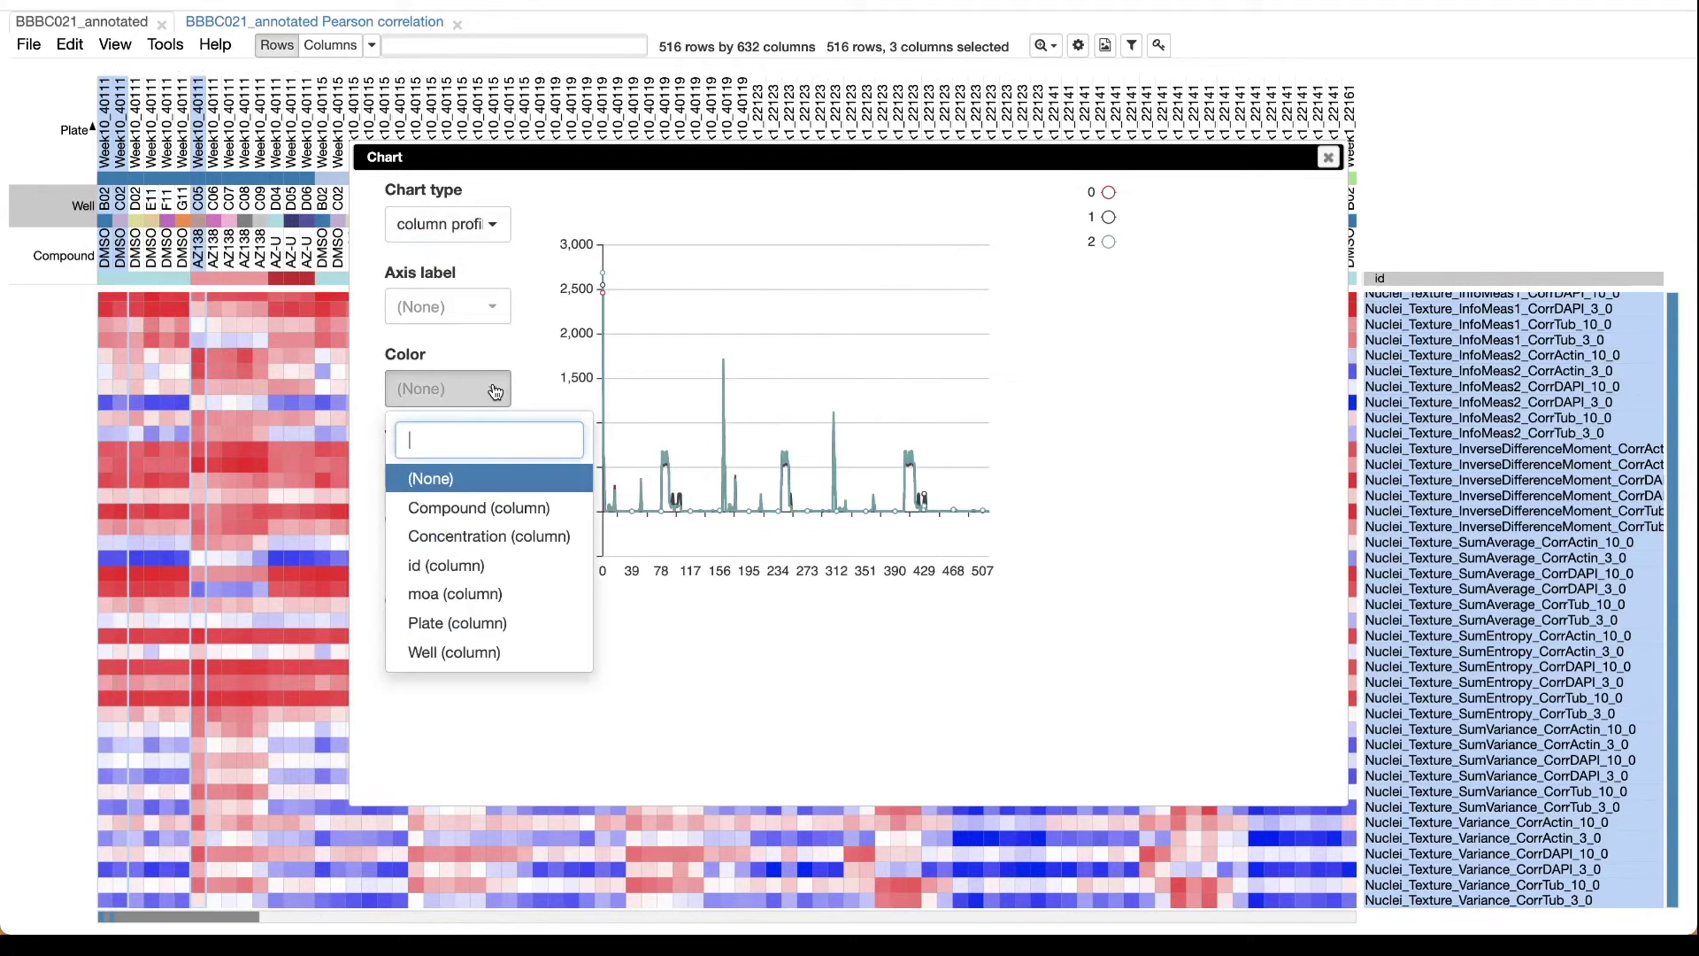
{"action": "left_click", "coordinate": [475, 655]}
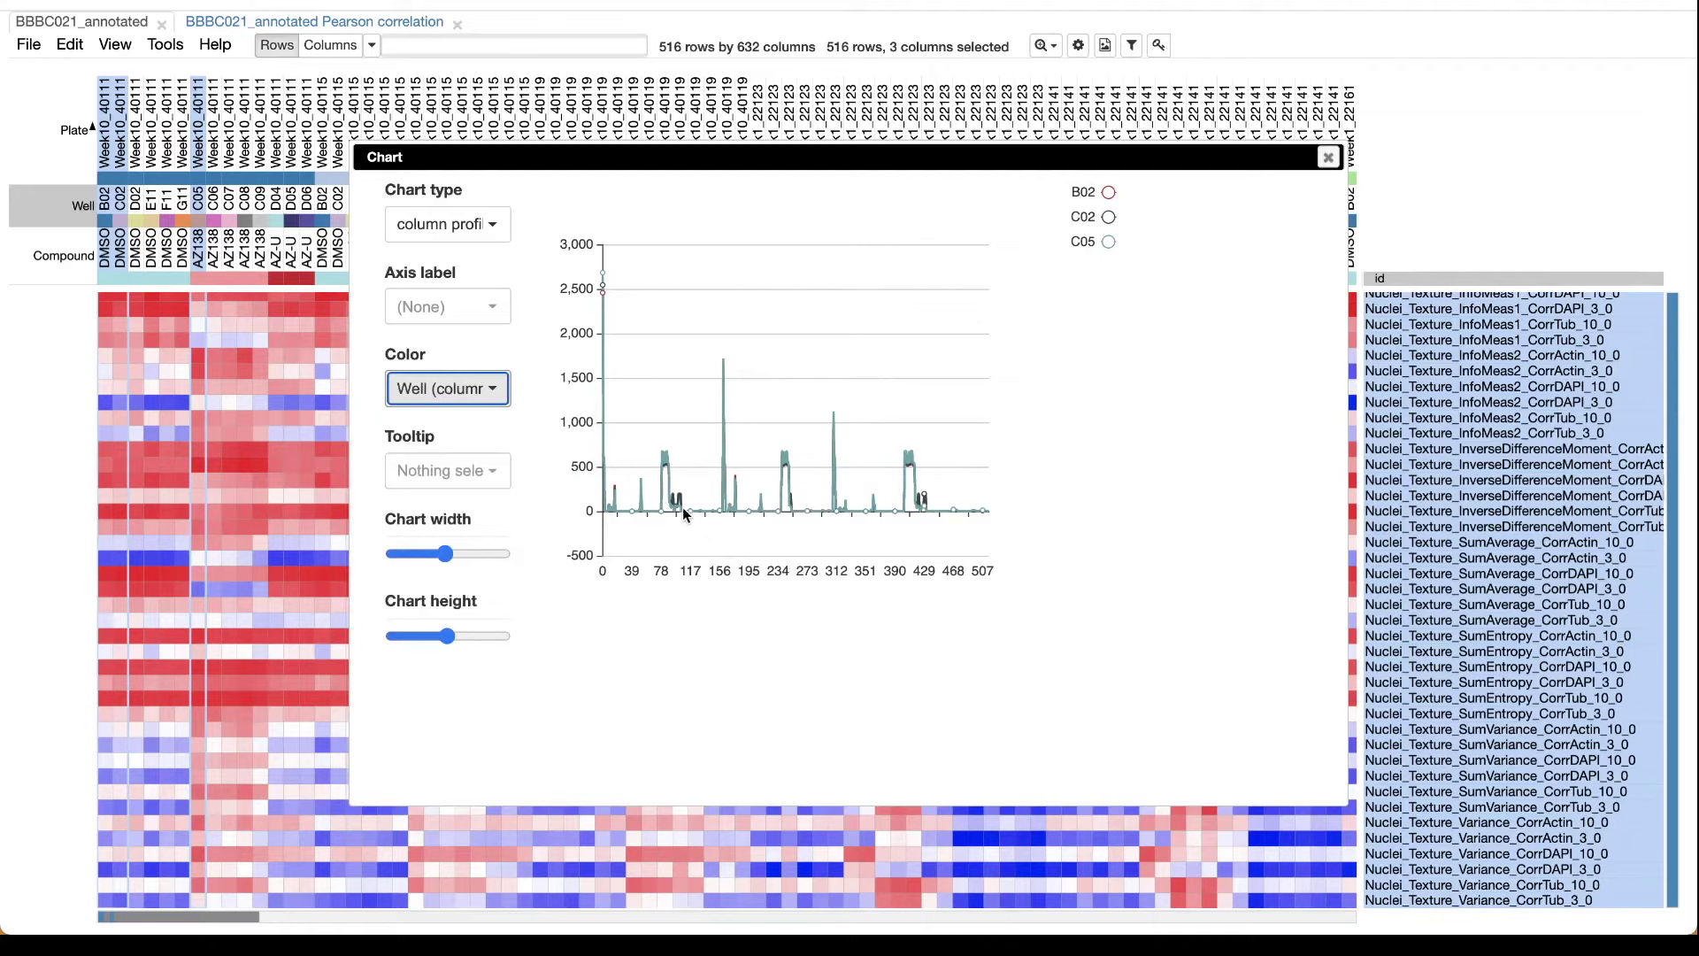
Step: Widen the column profile chart using the Chart width slider and inspect it
{"action": "left_click", "coordinate": [449, 557]}
{"action": "left_click_drag", "start_coordinate": [448, 558], "coordinate": [462, 558]}
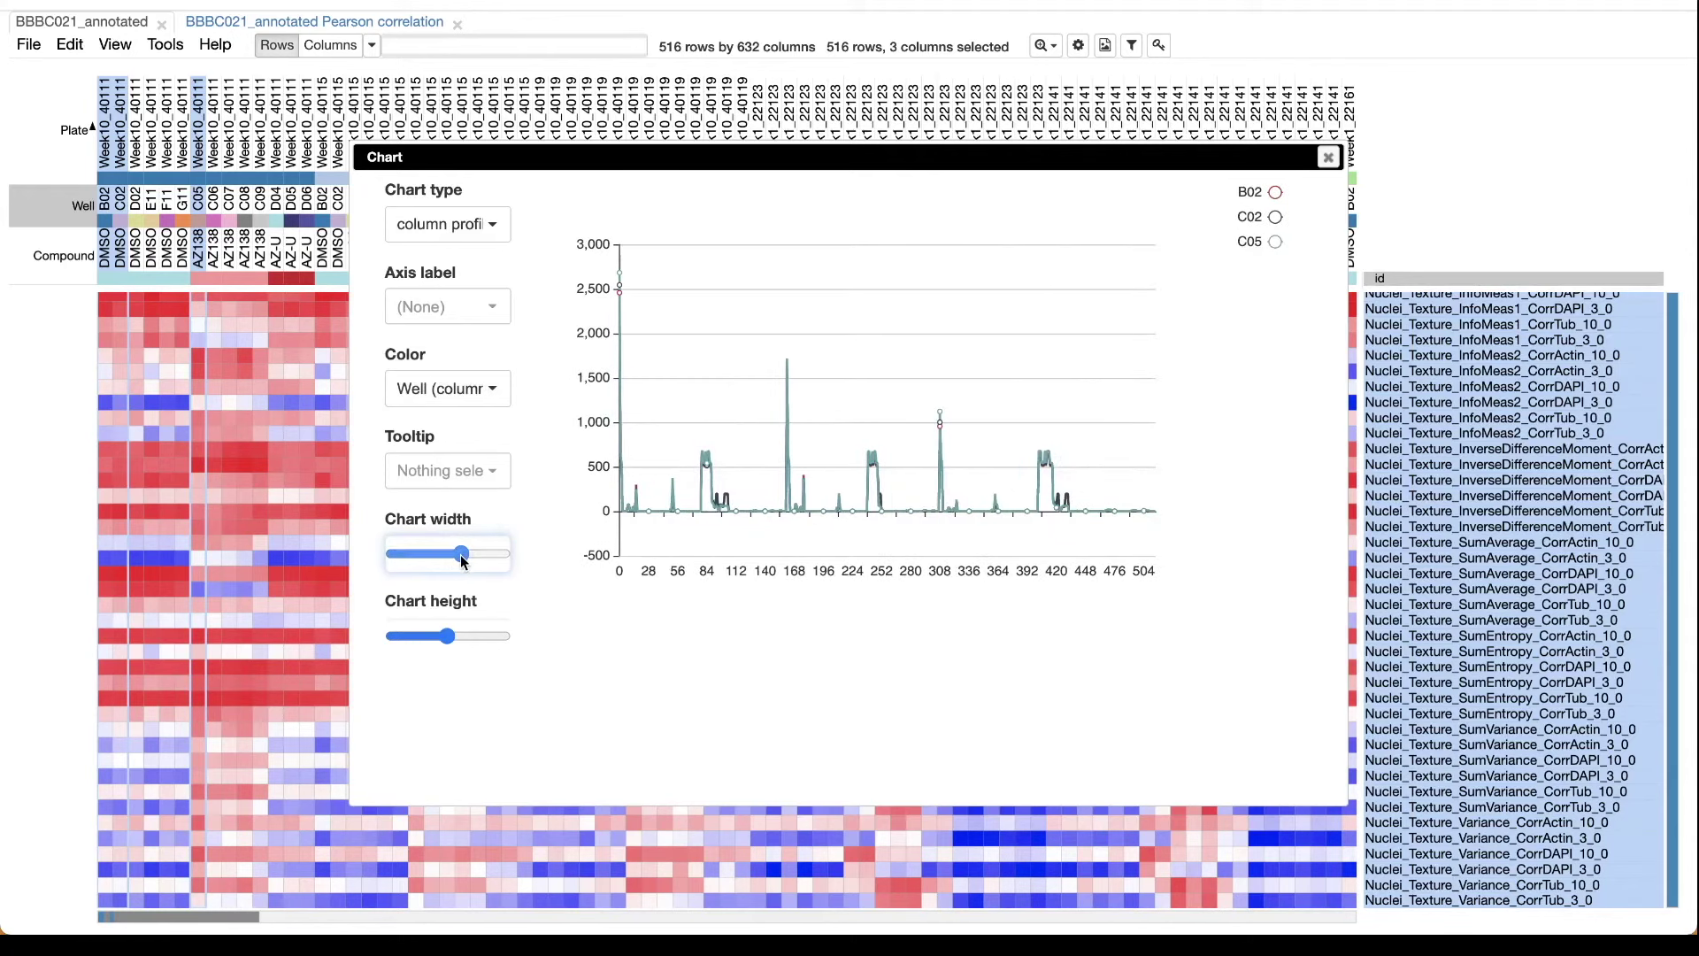
{"action": "left_click_drag", "start_coordinate": [462, 556], "coordinate": [471, 558]}
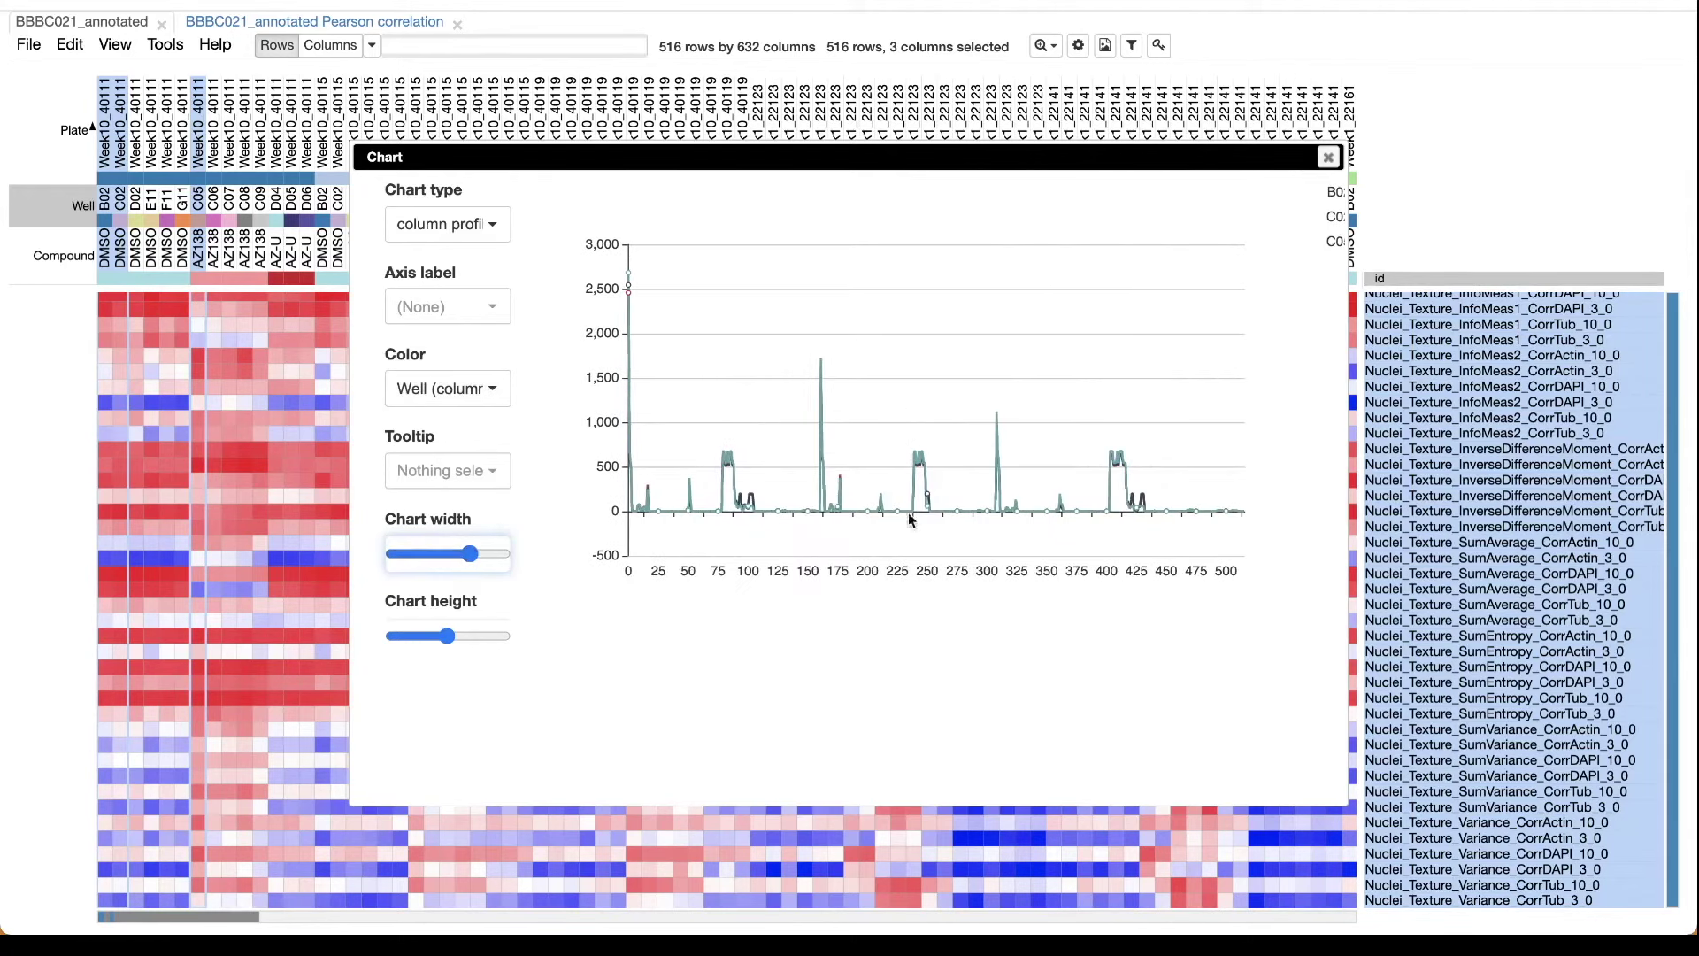
{"action": "scroll", "coordinate": [917, 494], "scroll_direction": "right", "scroll_amount": 2}
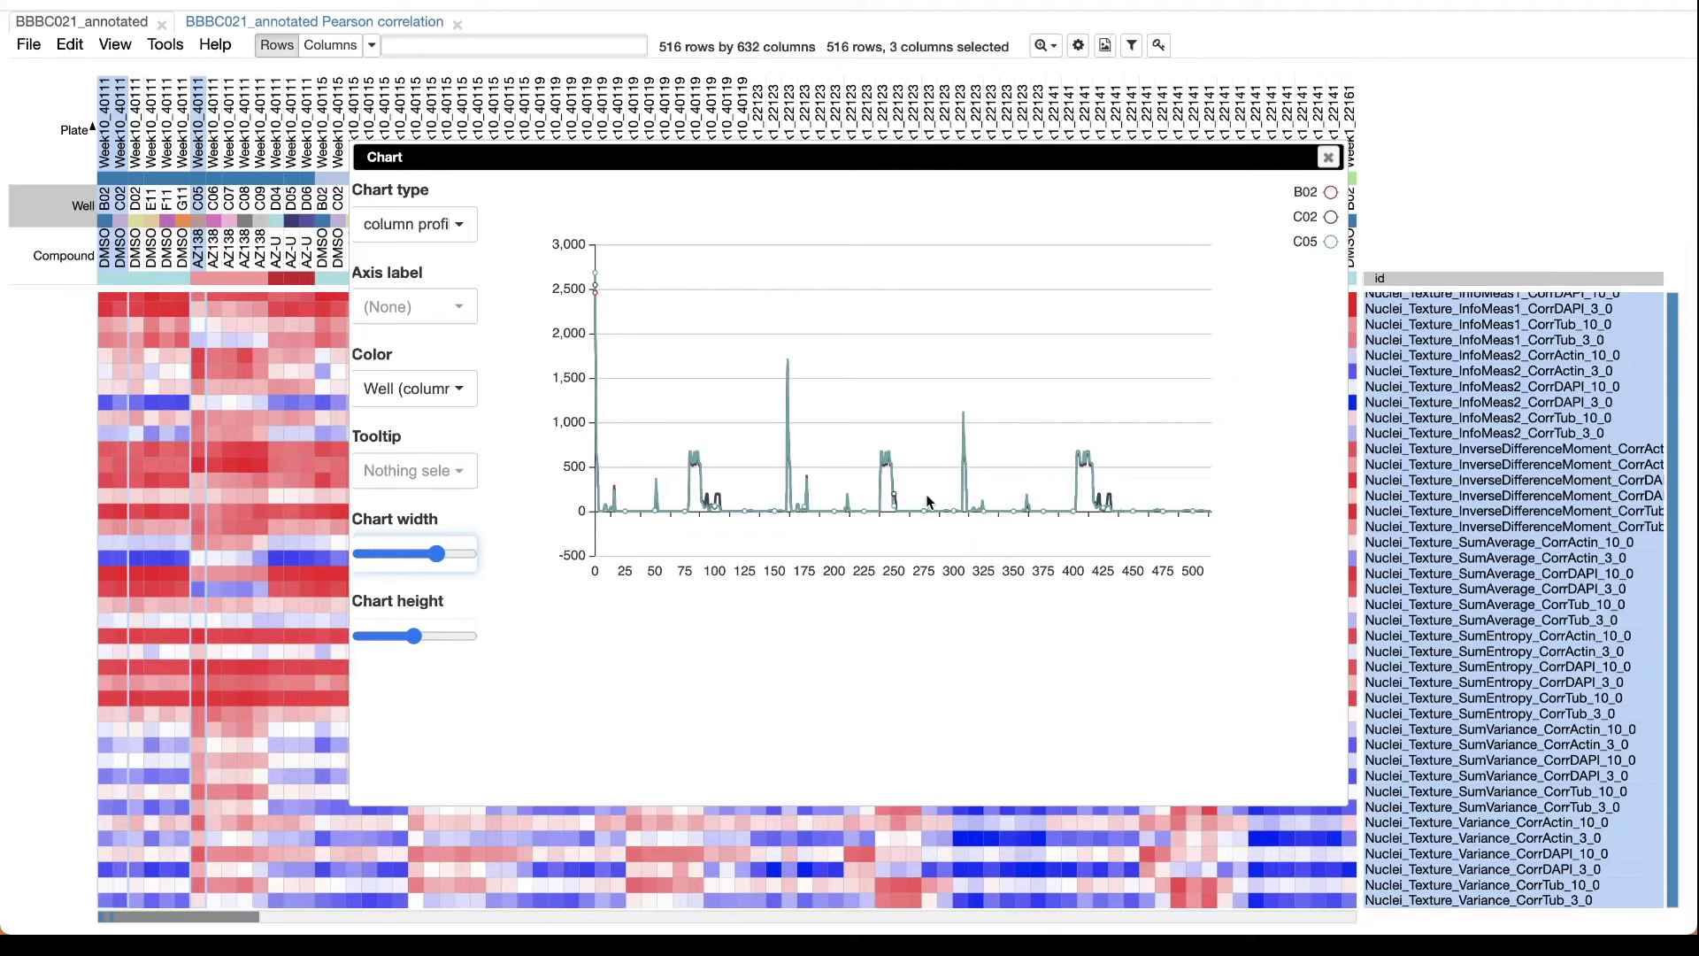
{"action": "mouse_move", "coordinate": [895, 502]}
{"action": "mouse_move", "coordinate": [600, 292]}
{"action": "left_click", "coordinate": [414, 225]}
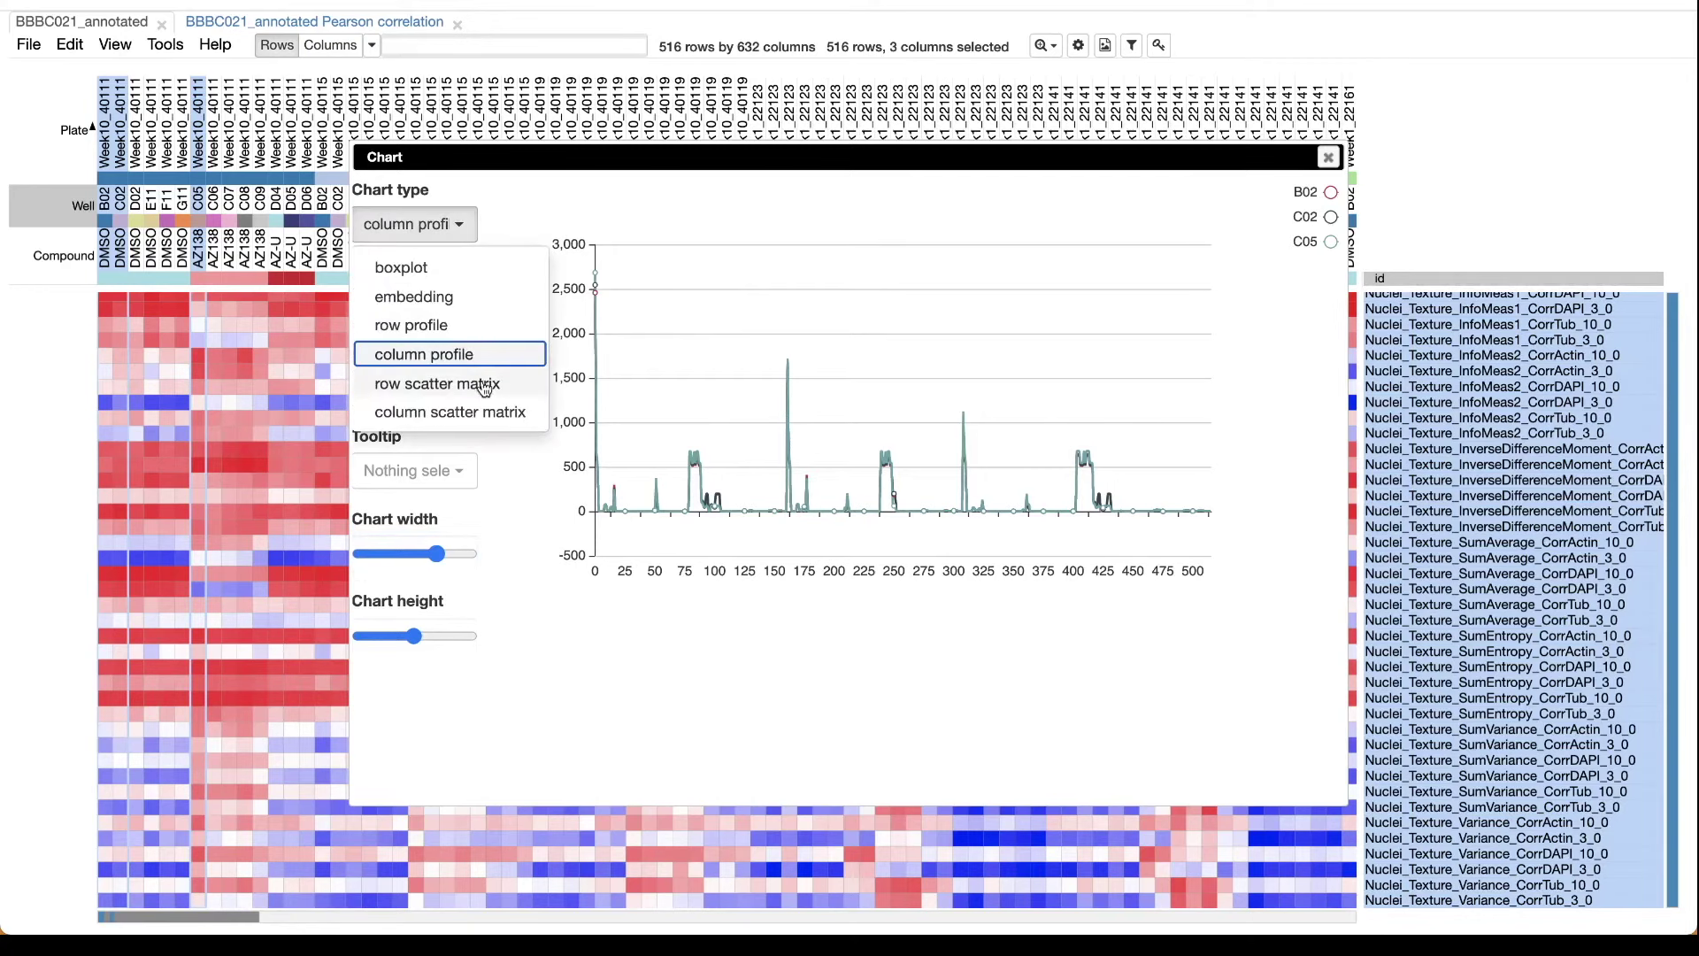
Step: Switch to a column scatter matrix with cp_feature_name (row) as the point tooltip
{"action": "left_click", "coordinate": [485, 411]}
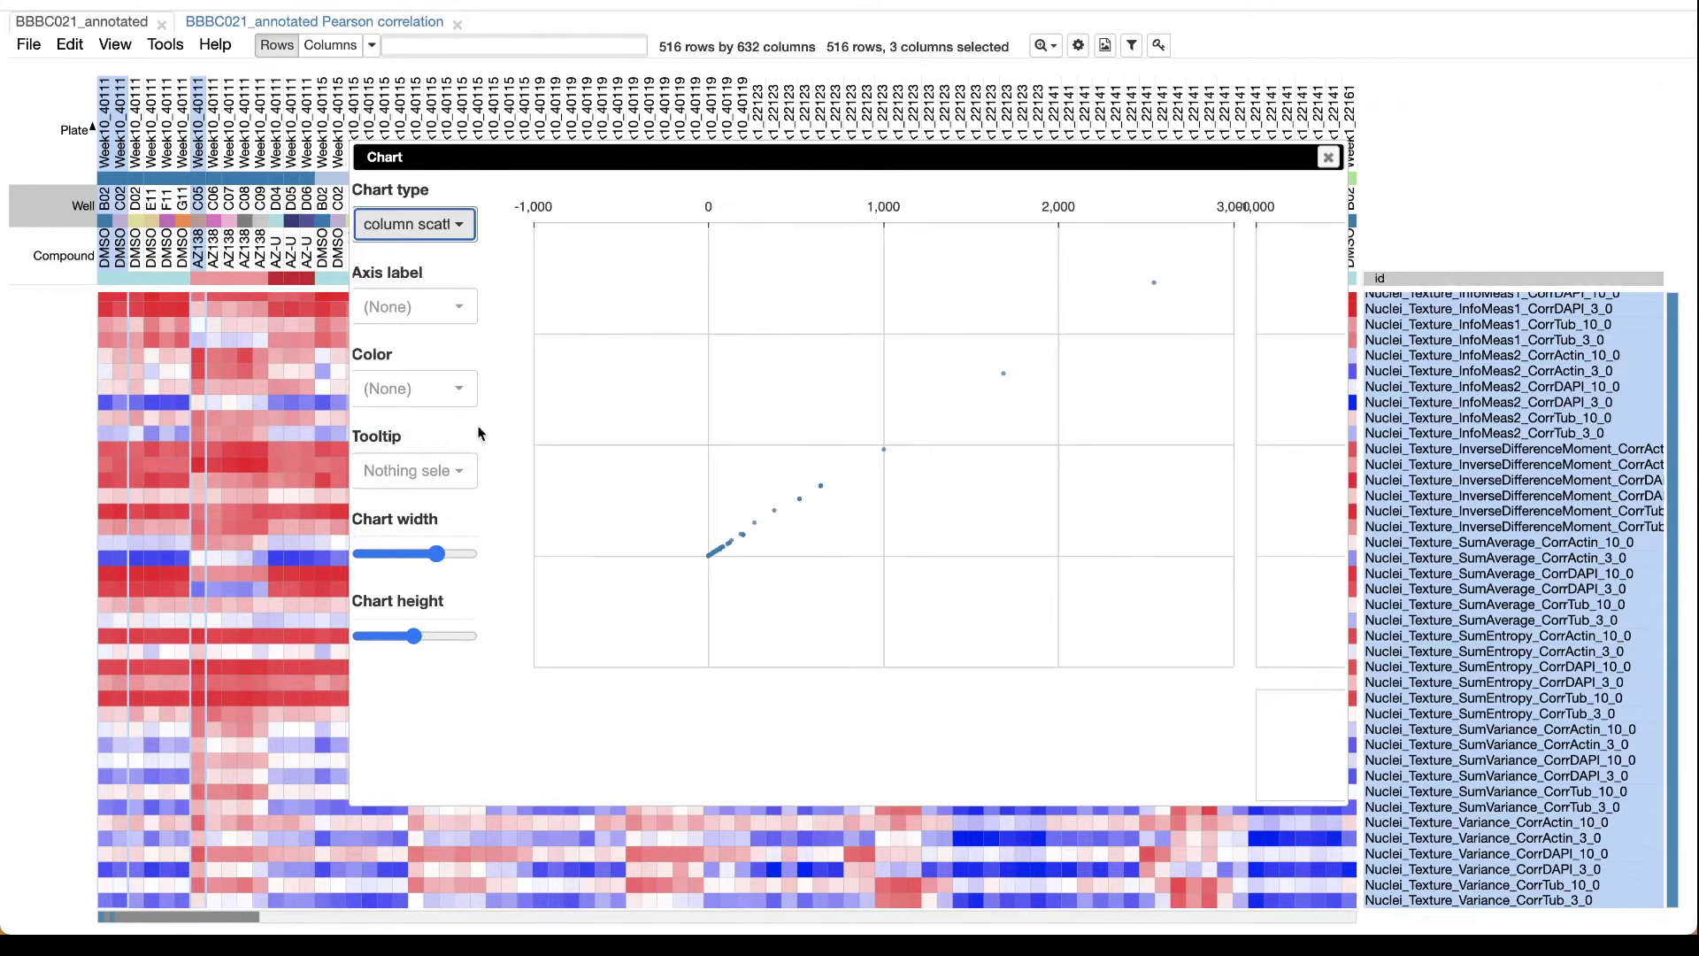
{"action": "left_click", "coordinate": [462, 472]}
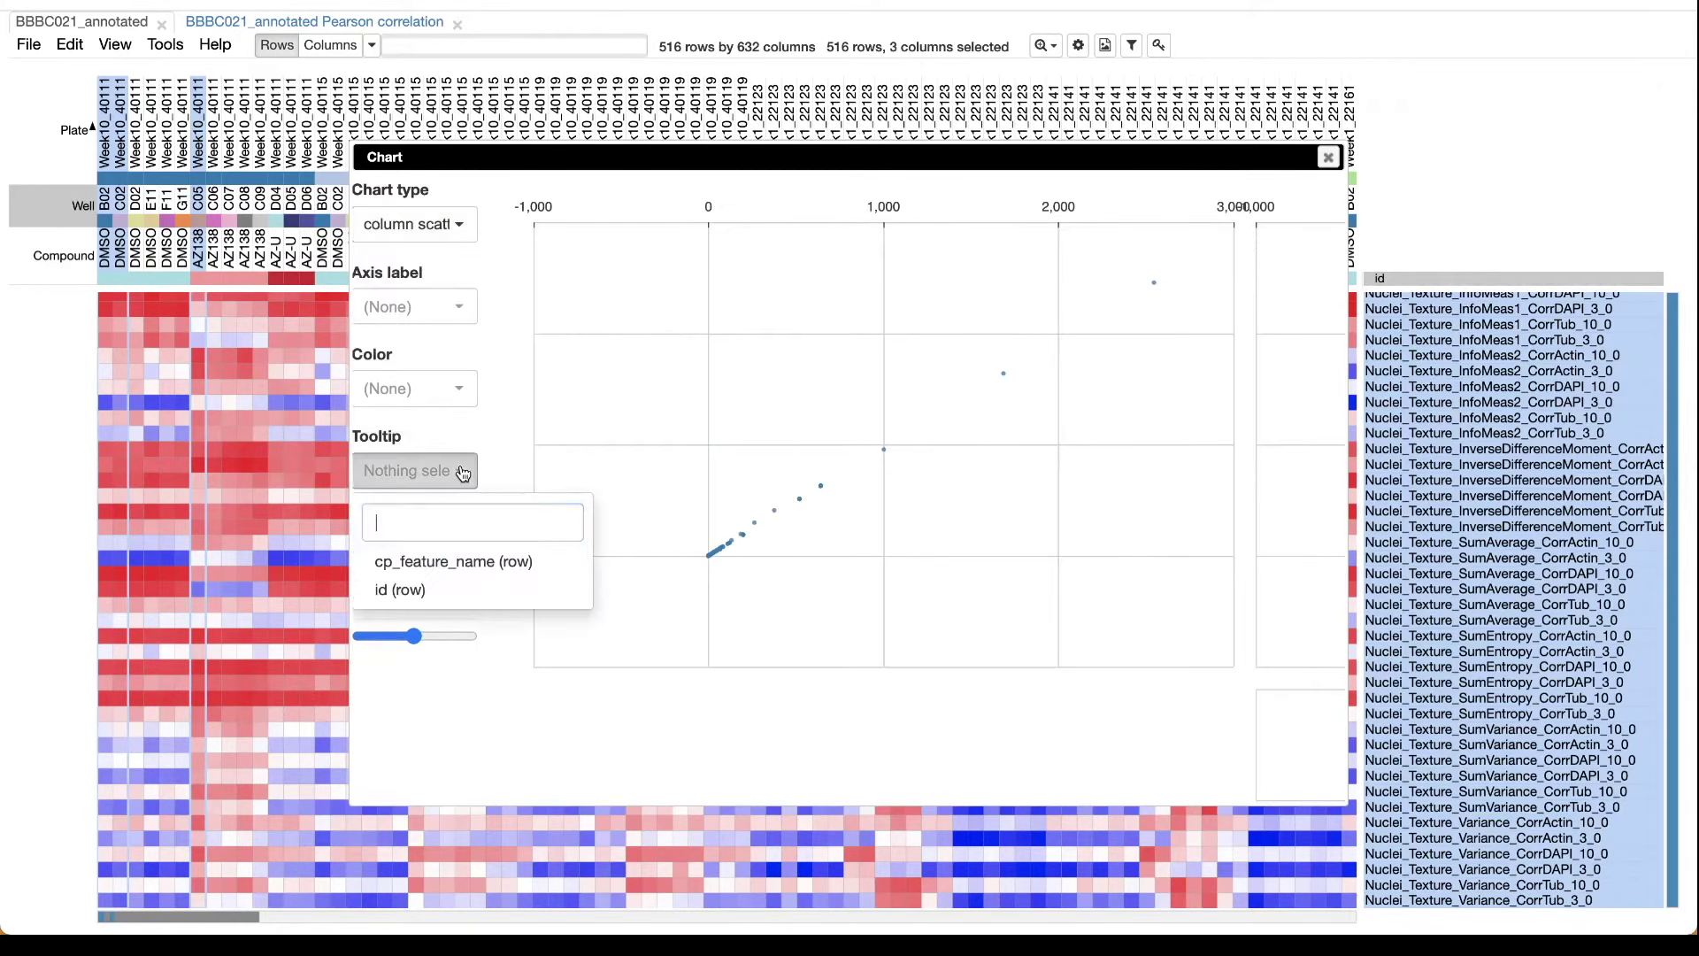
{"action": "left_click", "coordinate": [469, 569]}
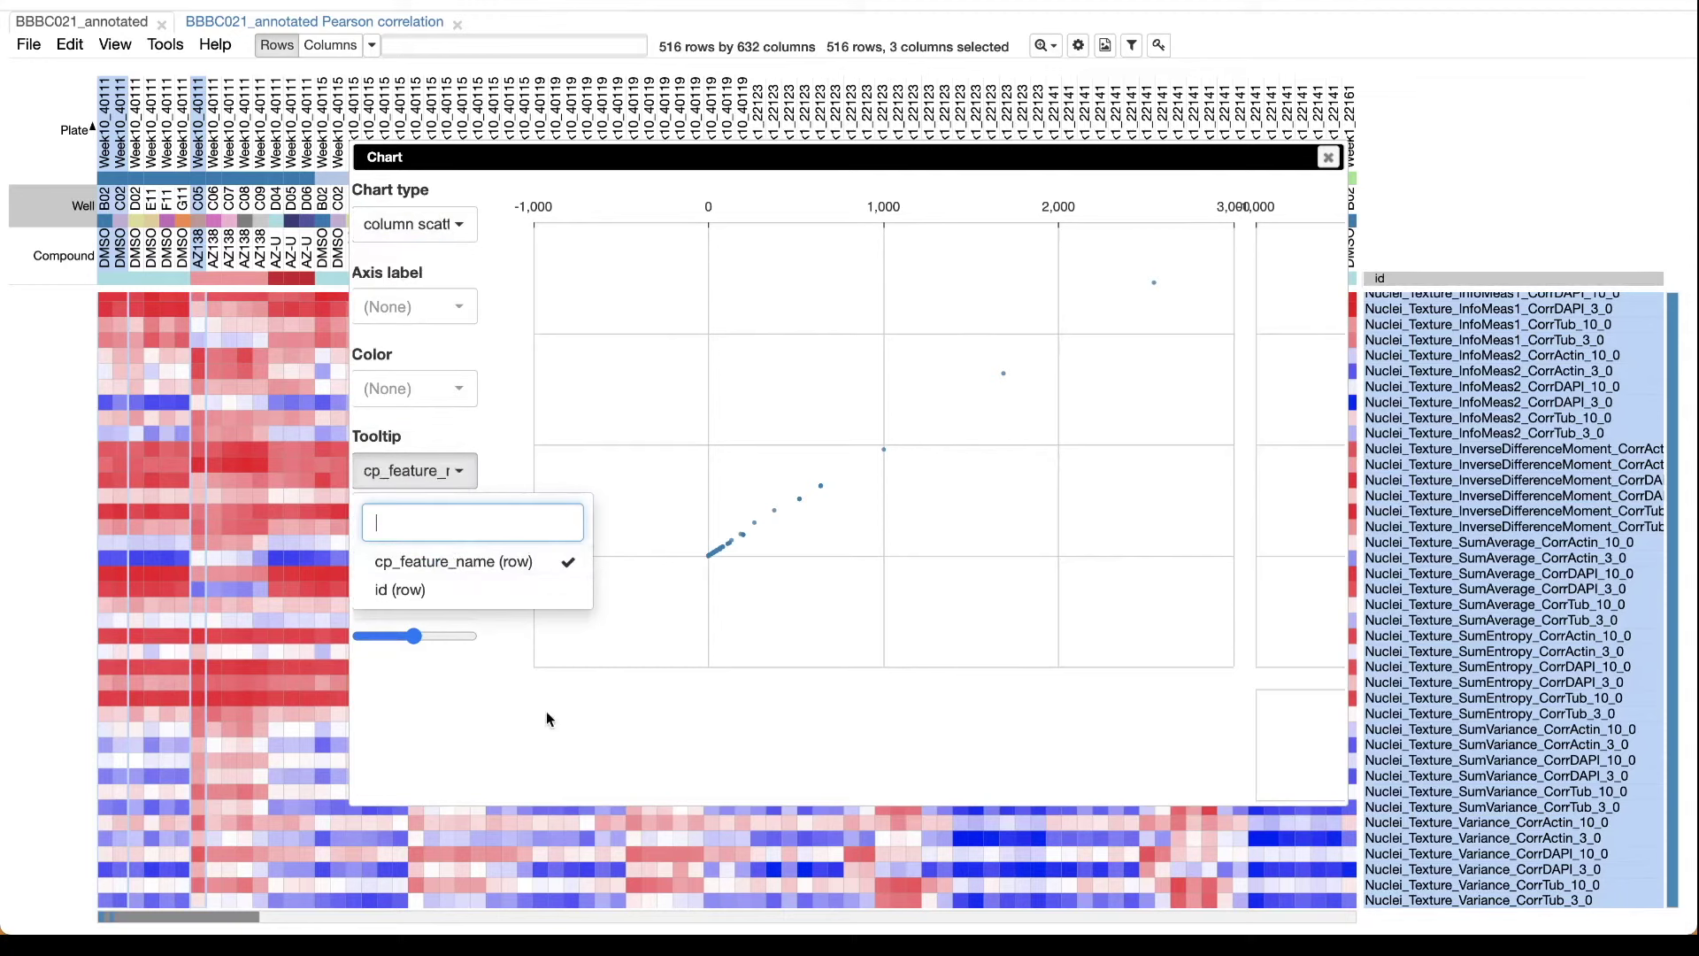
{"action": "left_click", "coordinate": [576, 734]}
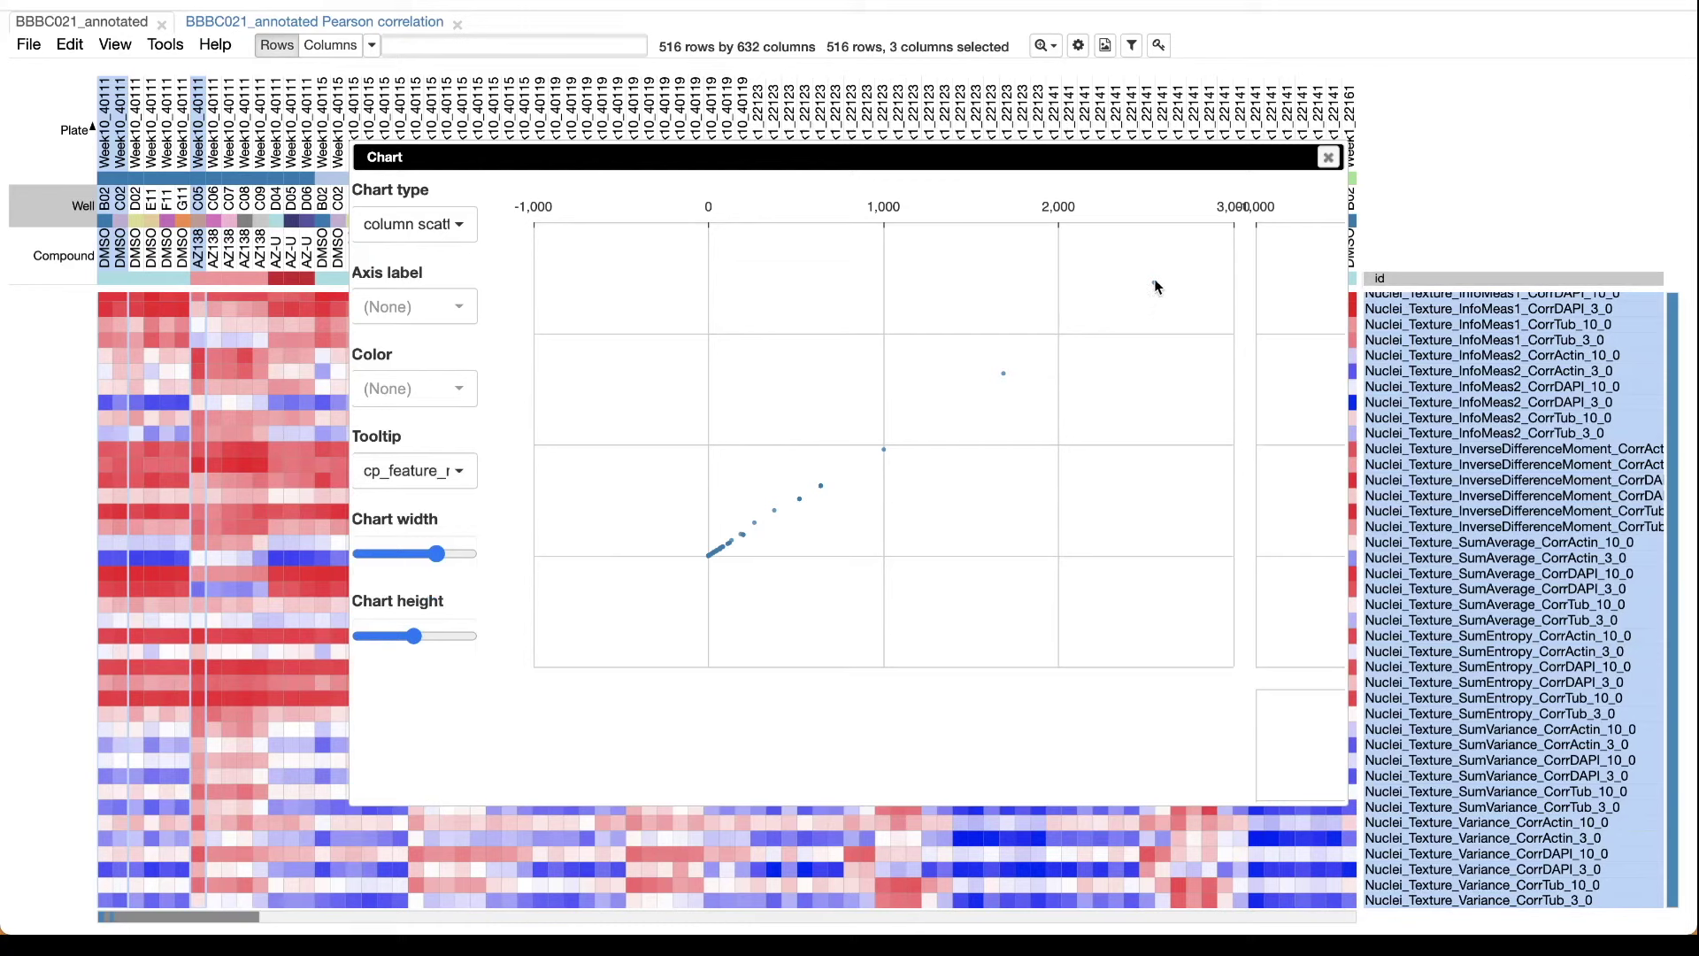
Step: Inspect feature-name tooltips on the scatter points, then narrow the scatter plots
{"action": "mouse_move", "coordinate": [1157, 290]}
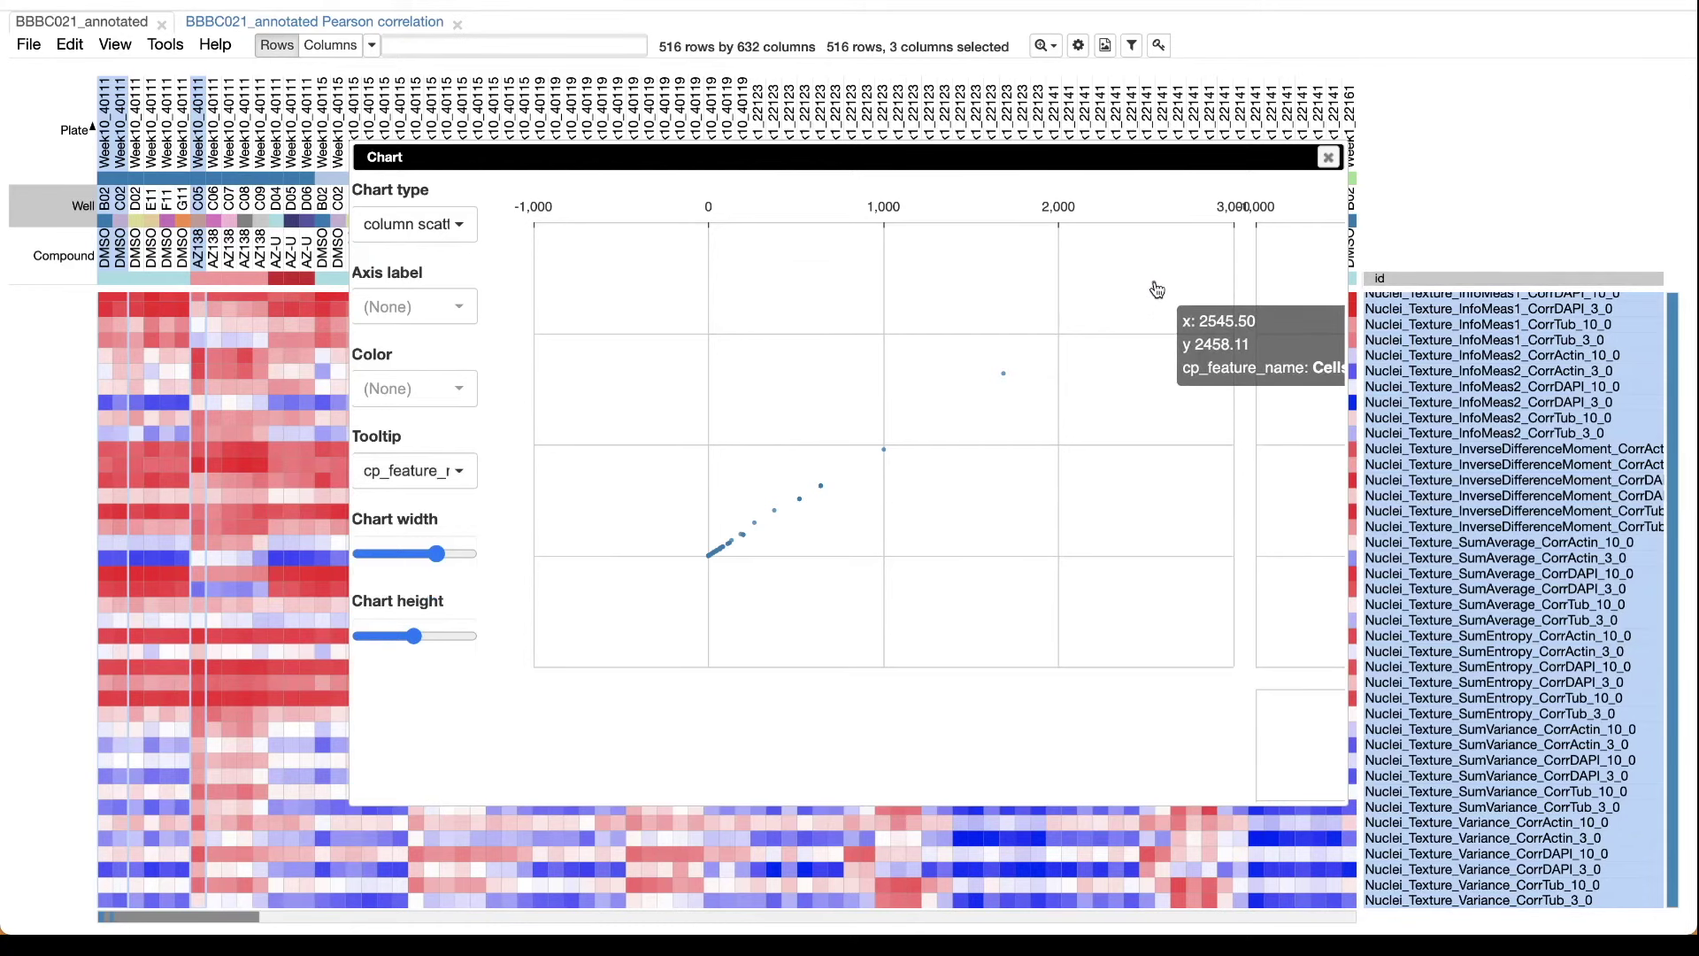
{"action": "scroll", "coordinate": [1156, 289], "scroll_direction": "right", "scroll_amount": 3}
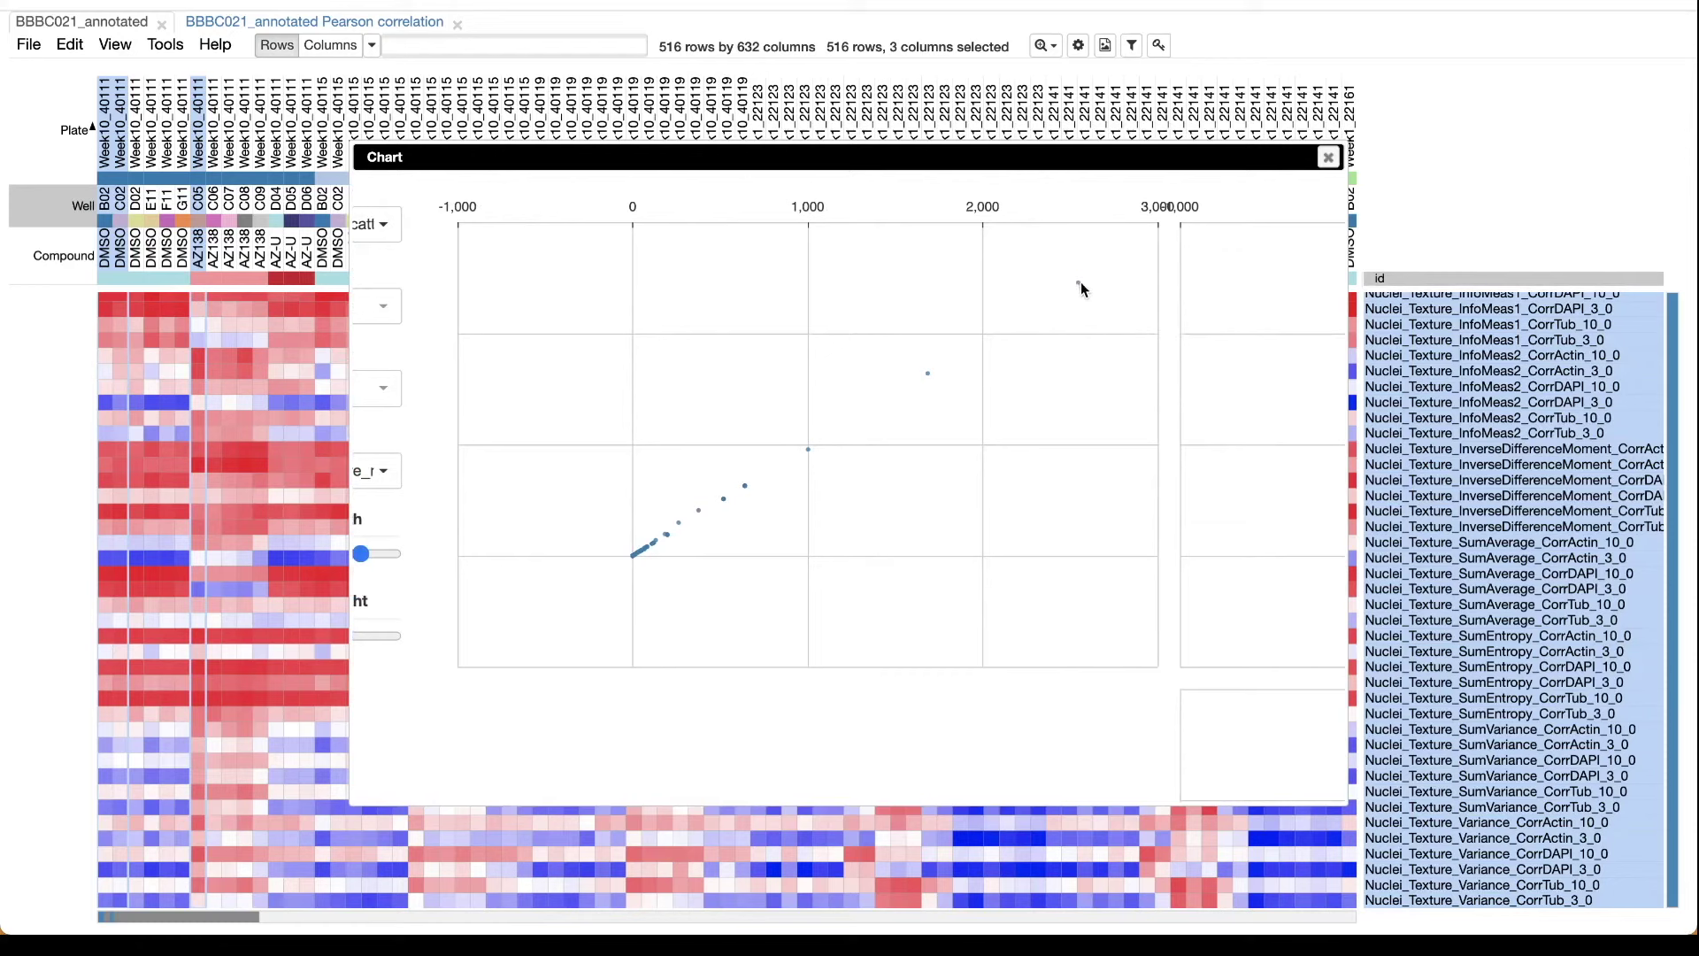
{"action": "mouse_move", "coordinate": [1081, 289]}
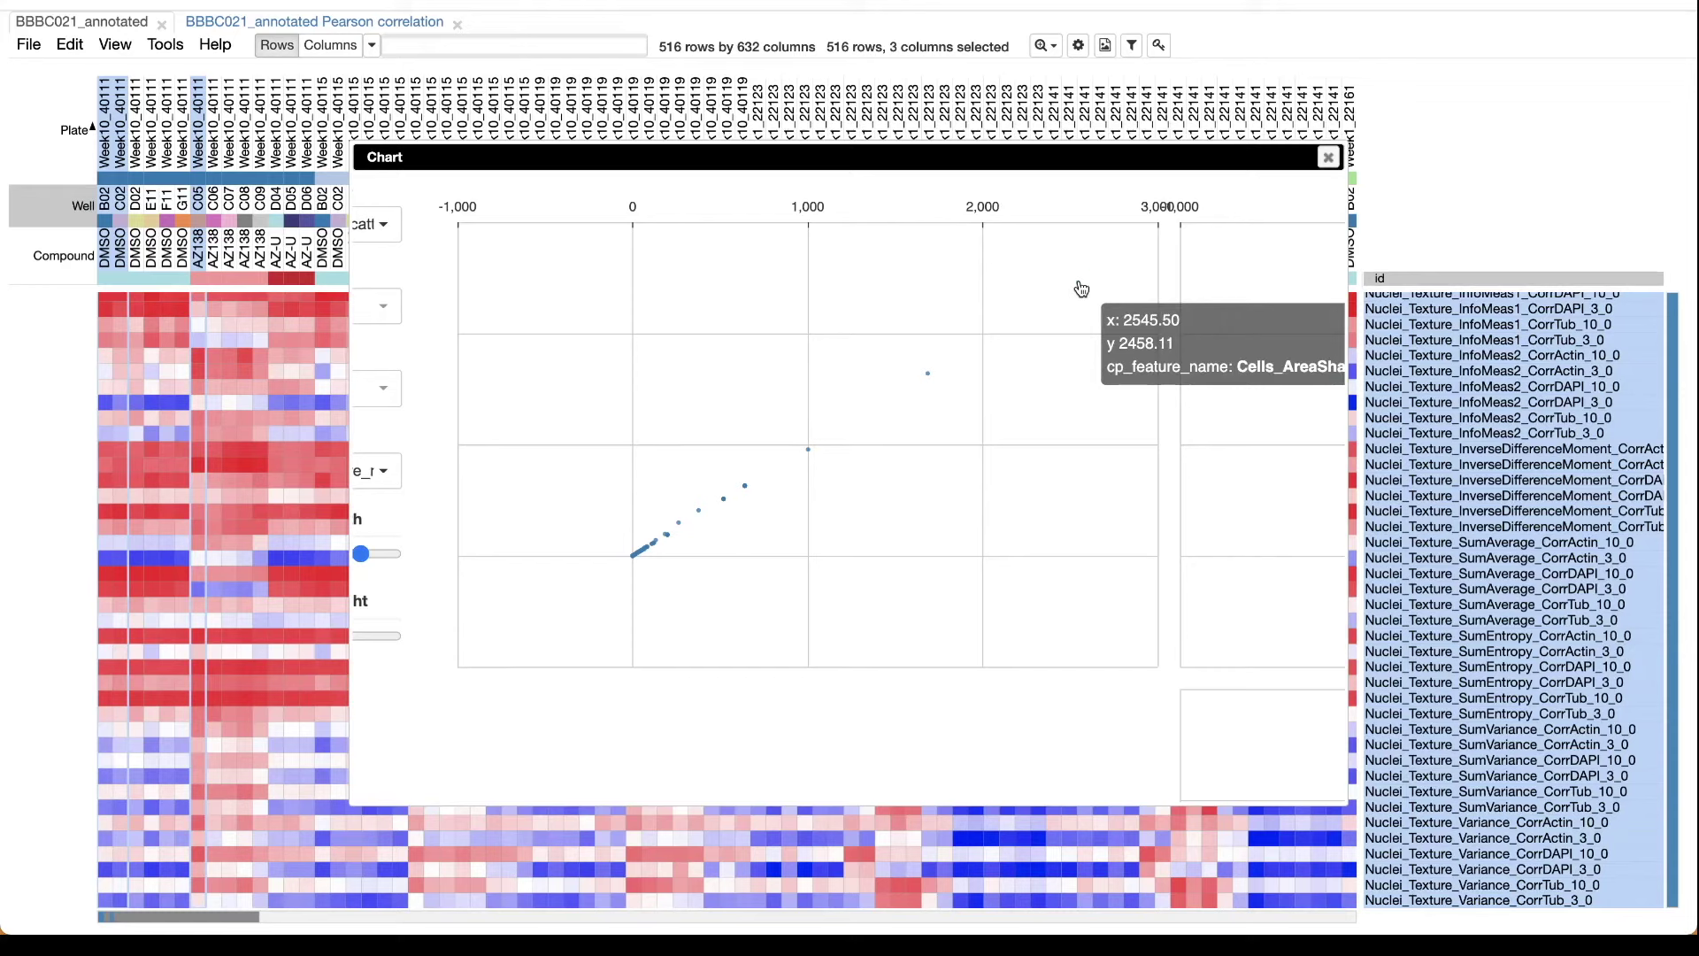
{"action": "mouse_move", "coordinate": [647, 554]}
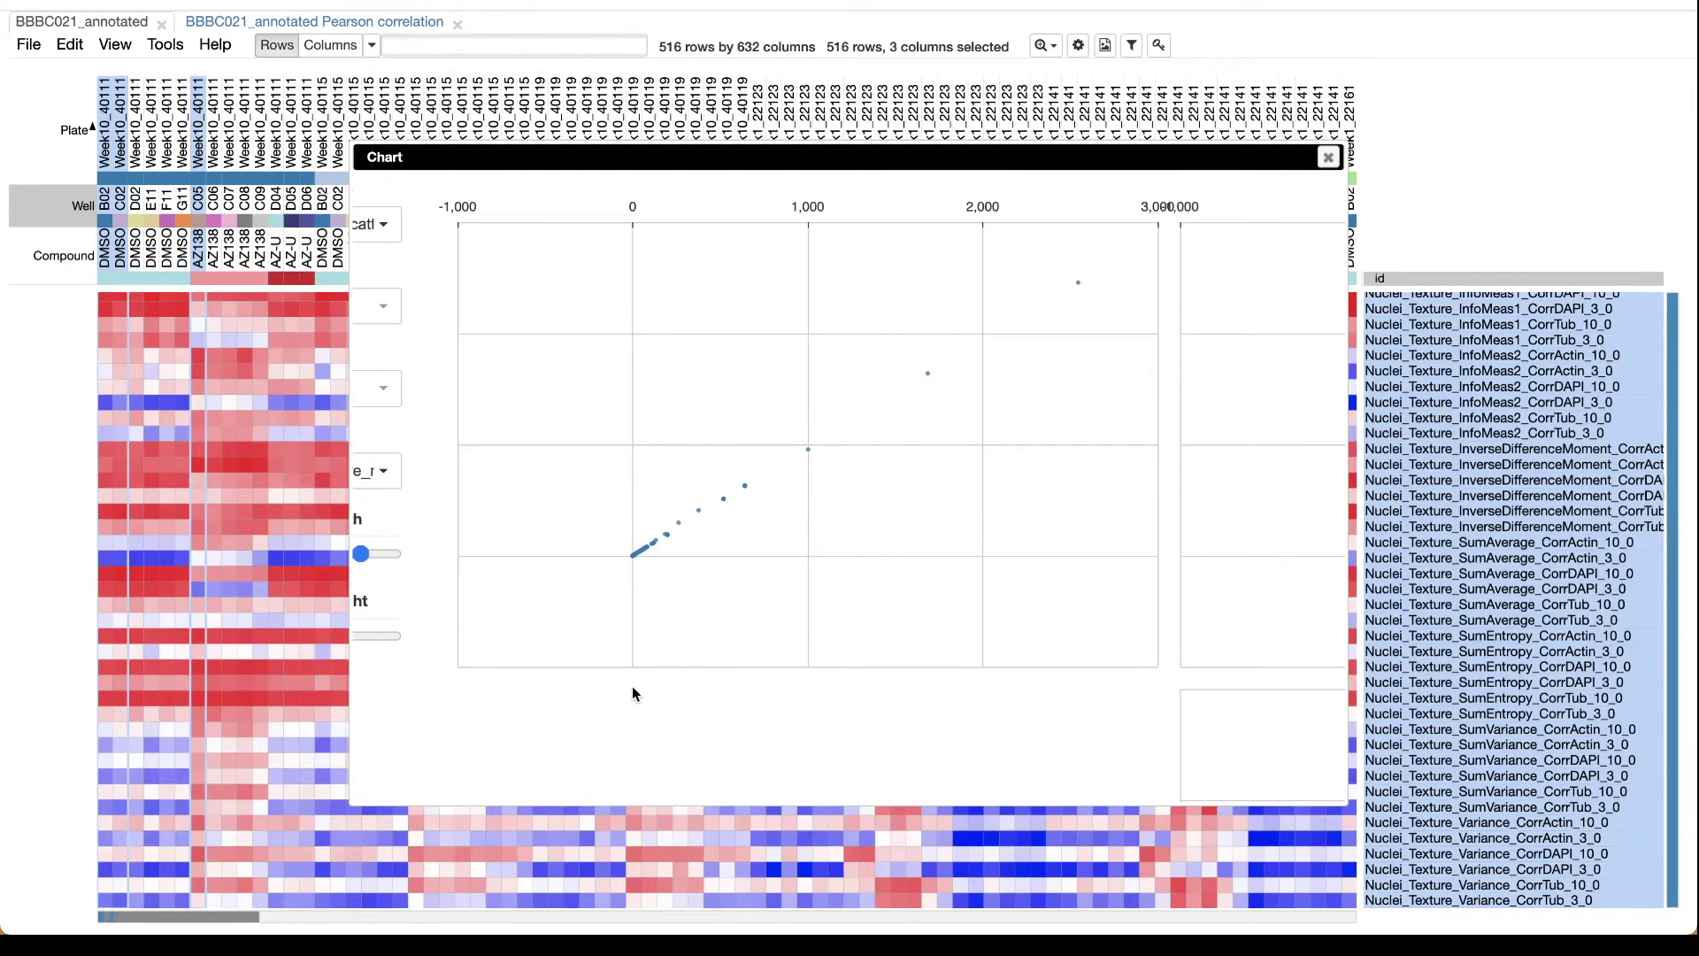
{"action": "left_click_drag", "start_coordinate": [360, 554], "coordinate": [342, 557]}
Step: Narrow the scatter plots further, review them, and close the Chart window
{"action": "scroll", "coordinate": [1013, 715], "scroll_direction": "down", "scroll_amount": 2}
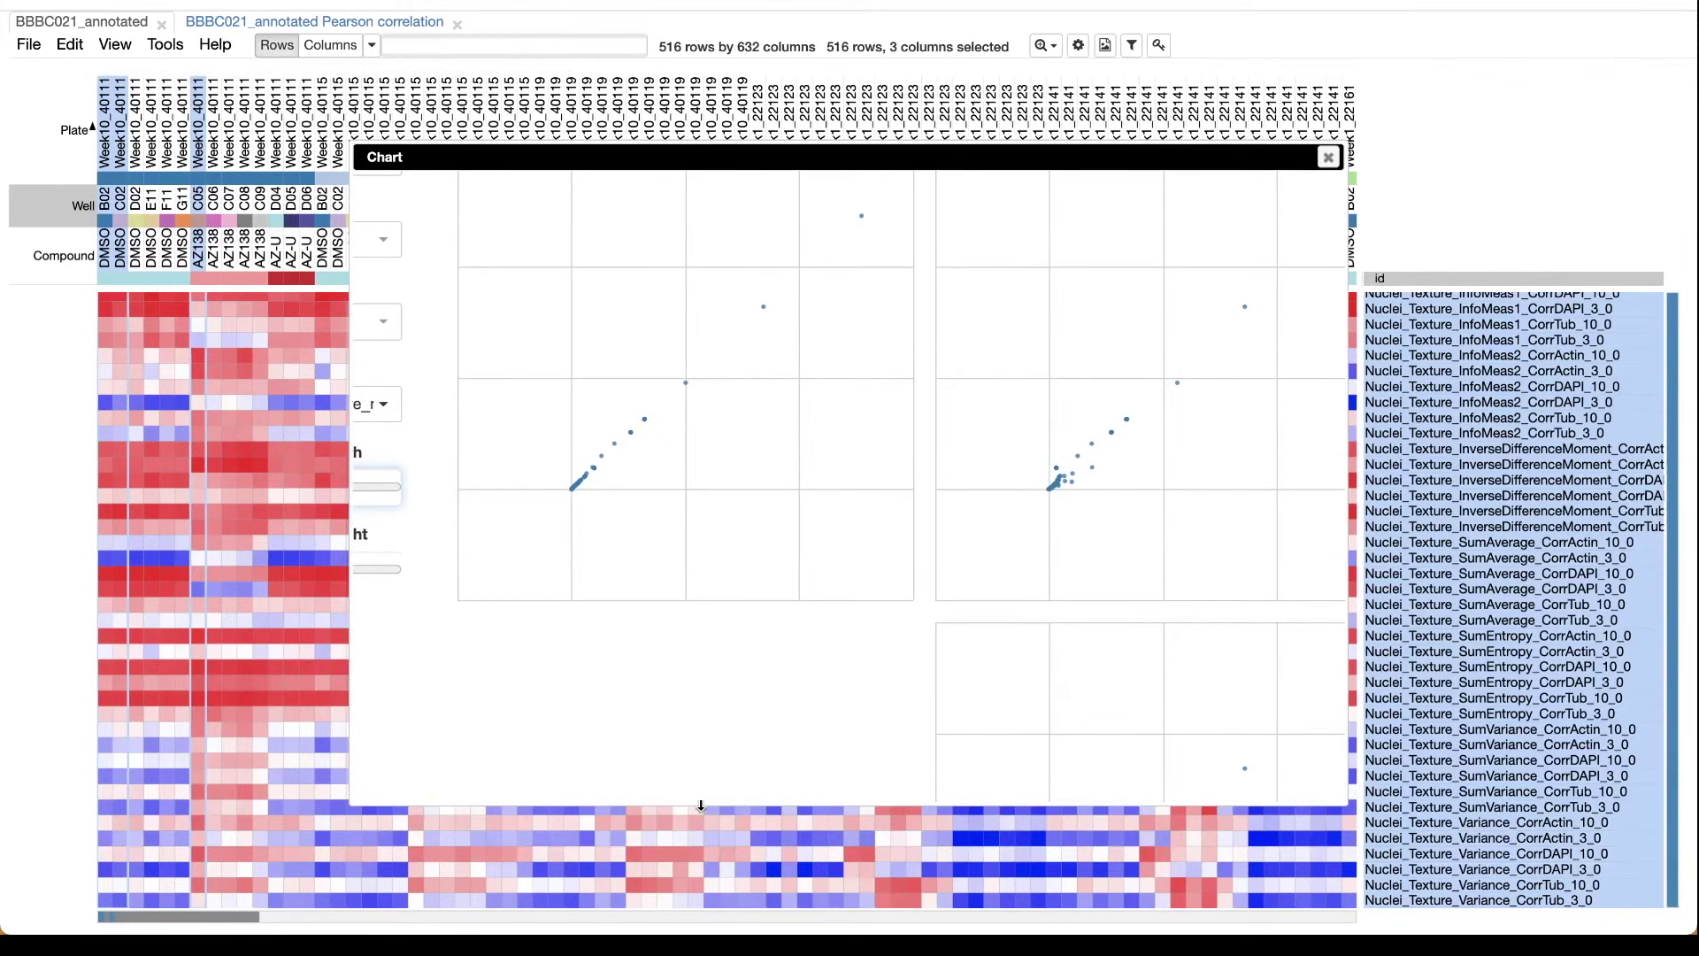
{"action": "scroll", "coordinate": [682, 783], "scroll_direction": "left", "scroll_amount": 3}
{"action": "scroll", "coordinate": [682, 781], "scroll_direction": "up", "scroll_amount": 2}
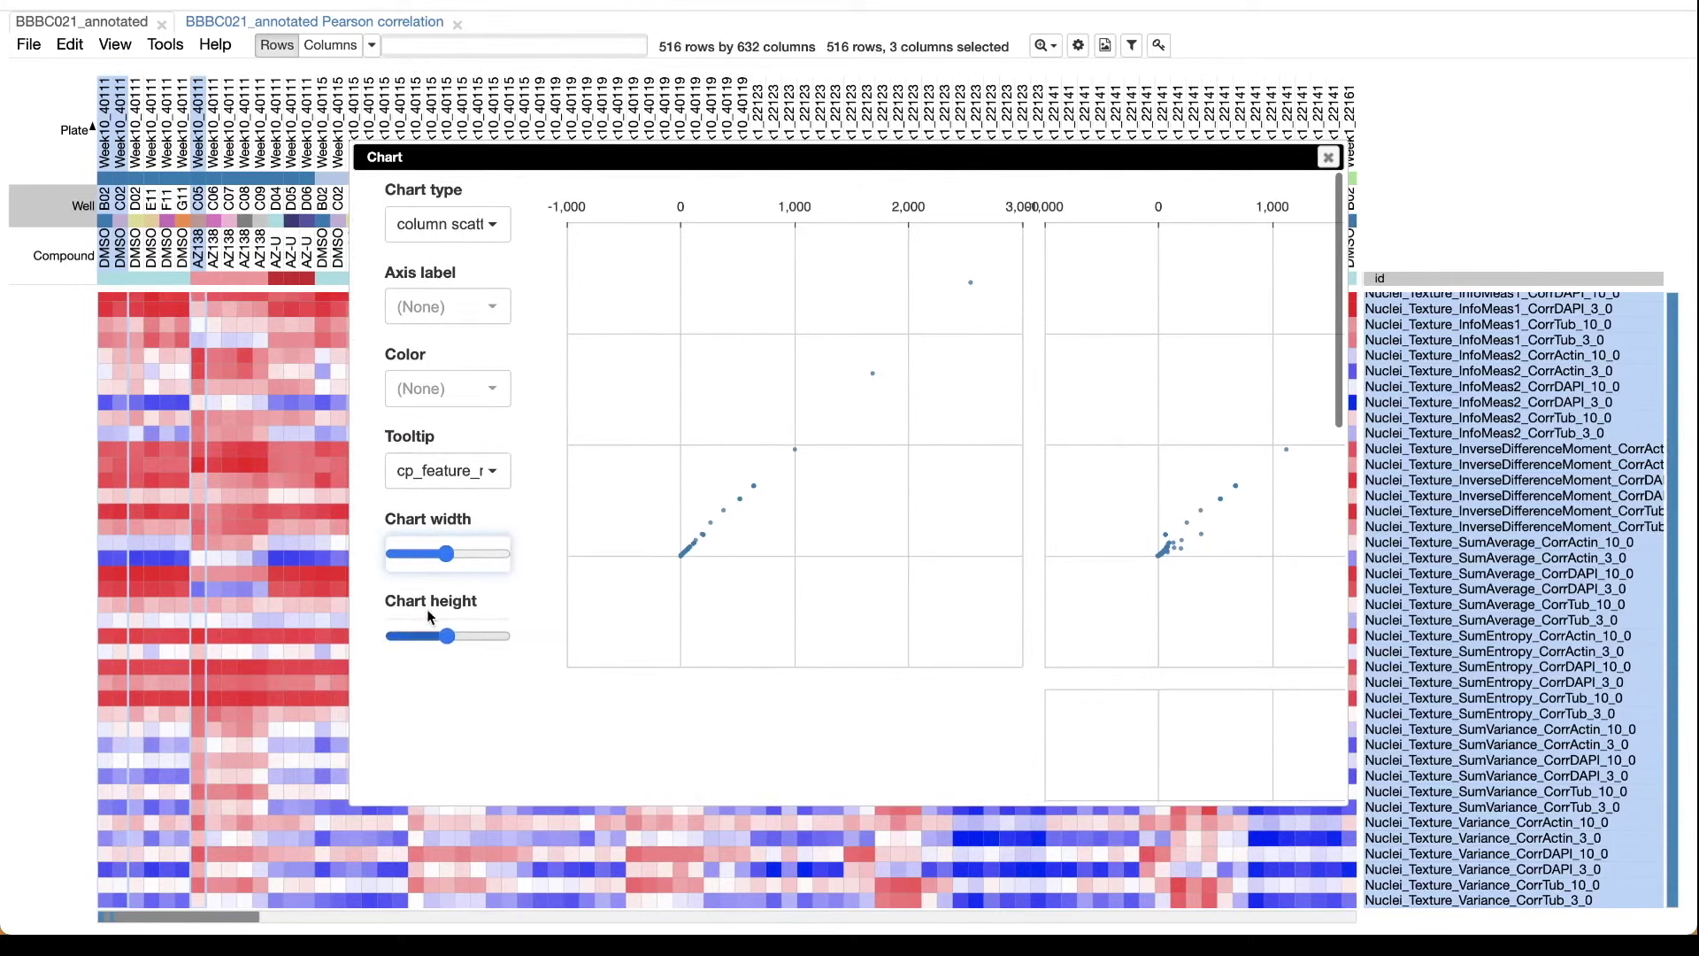
{"action": "left_click_drag", "start_coordinate": [446, 555], "coordinate": [430, 555]}
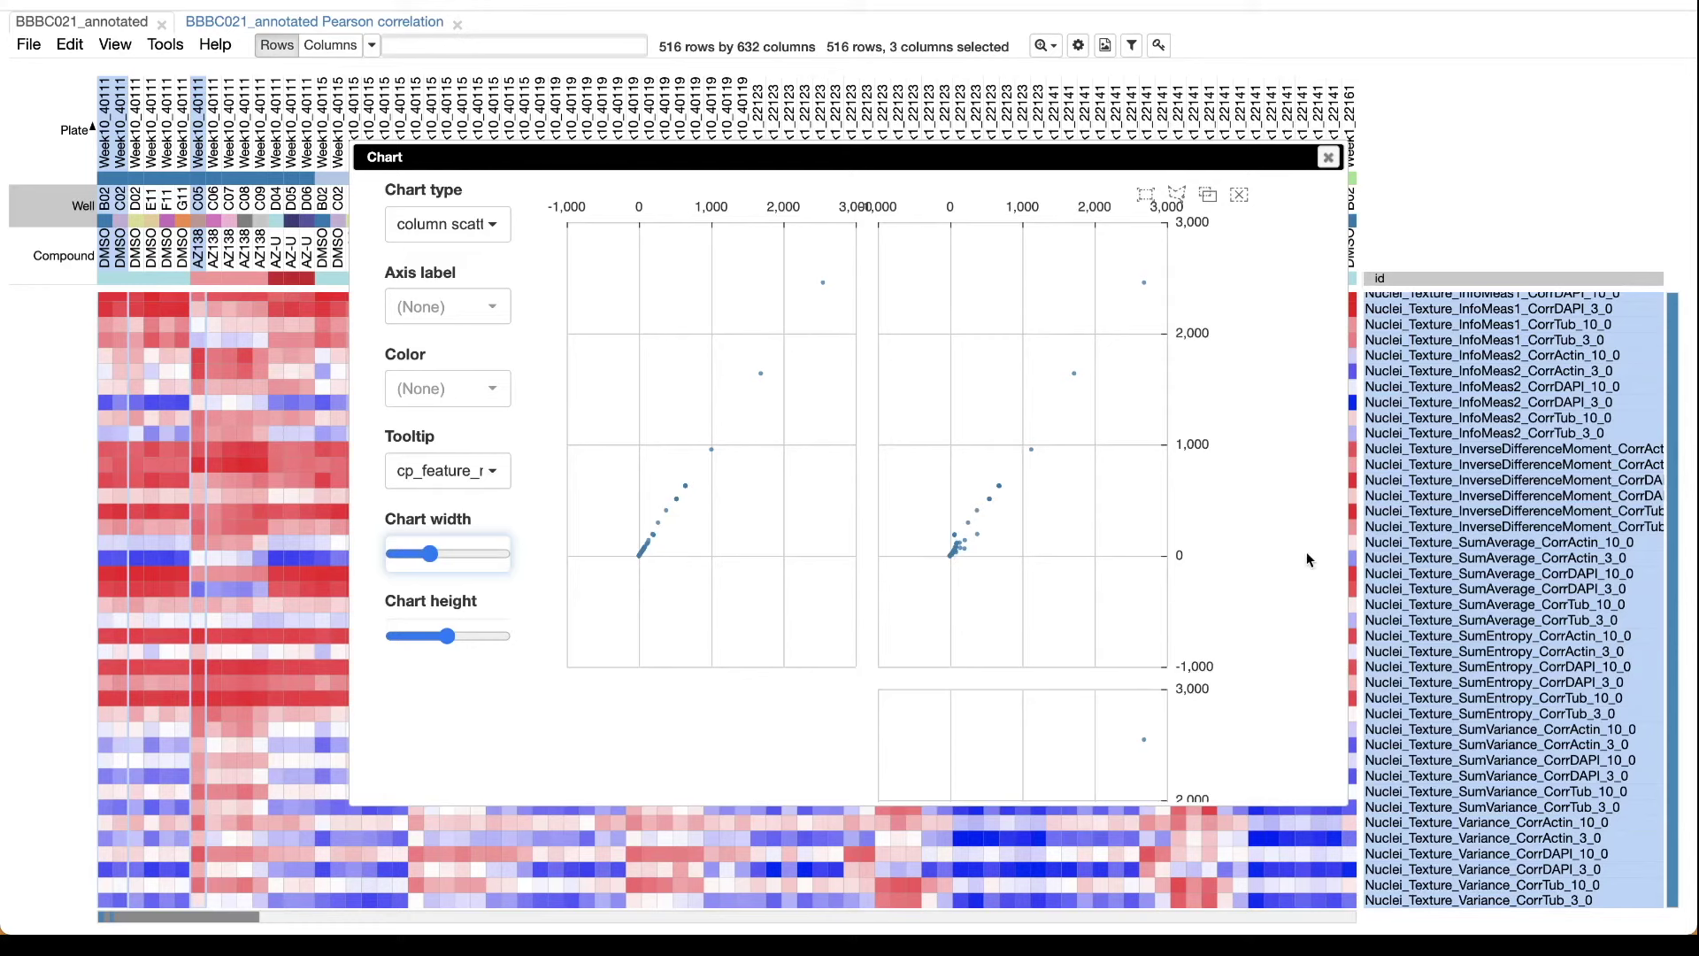
{"action": "scroll", "coordinate": [1306, 550], "scroll_direction": "down", "scroll_amount": 5}
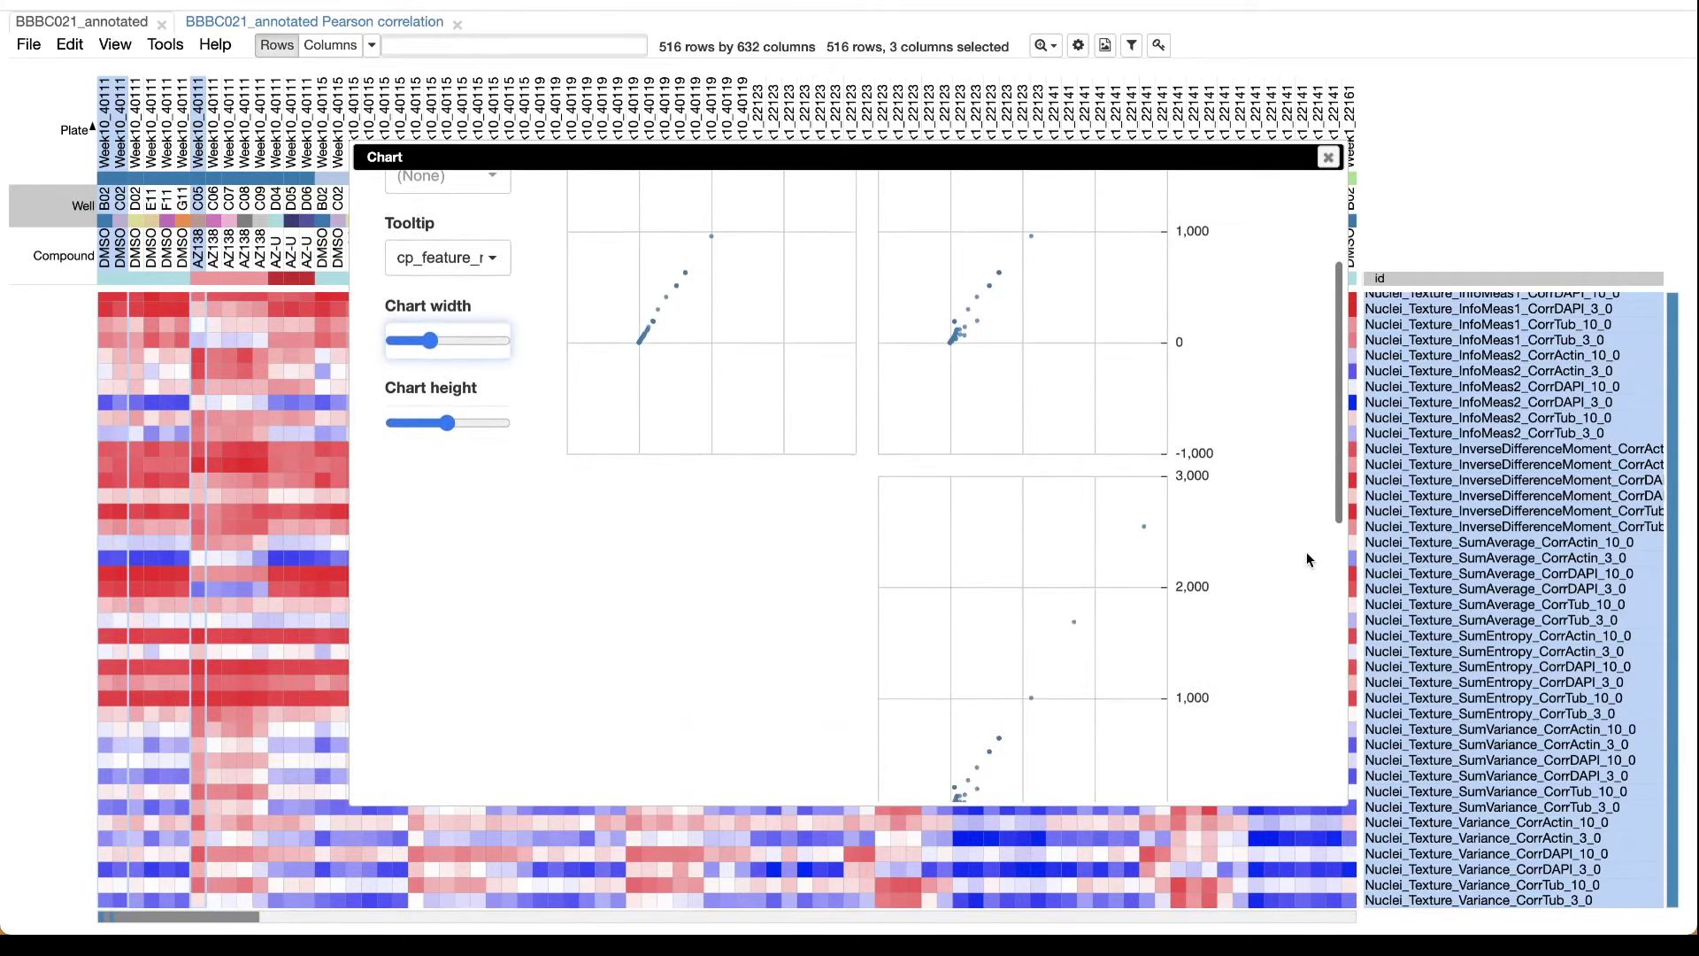
{"action": "scroll", "coordinate": [1307, 556], "scroll_direction": "up", "scroll_amount": 5}
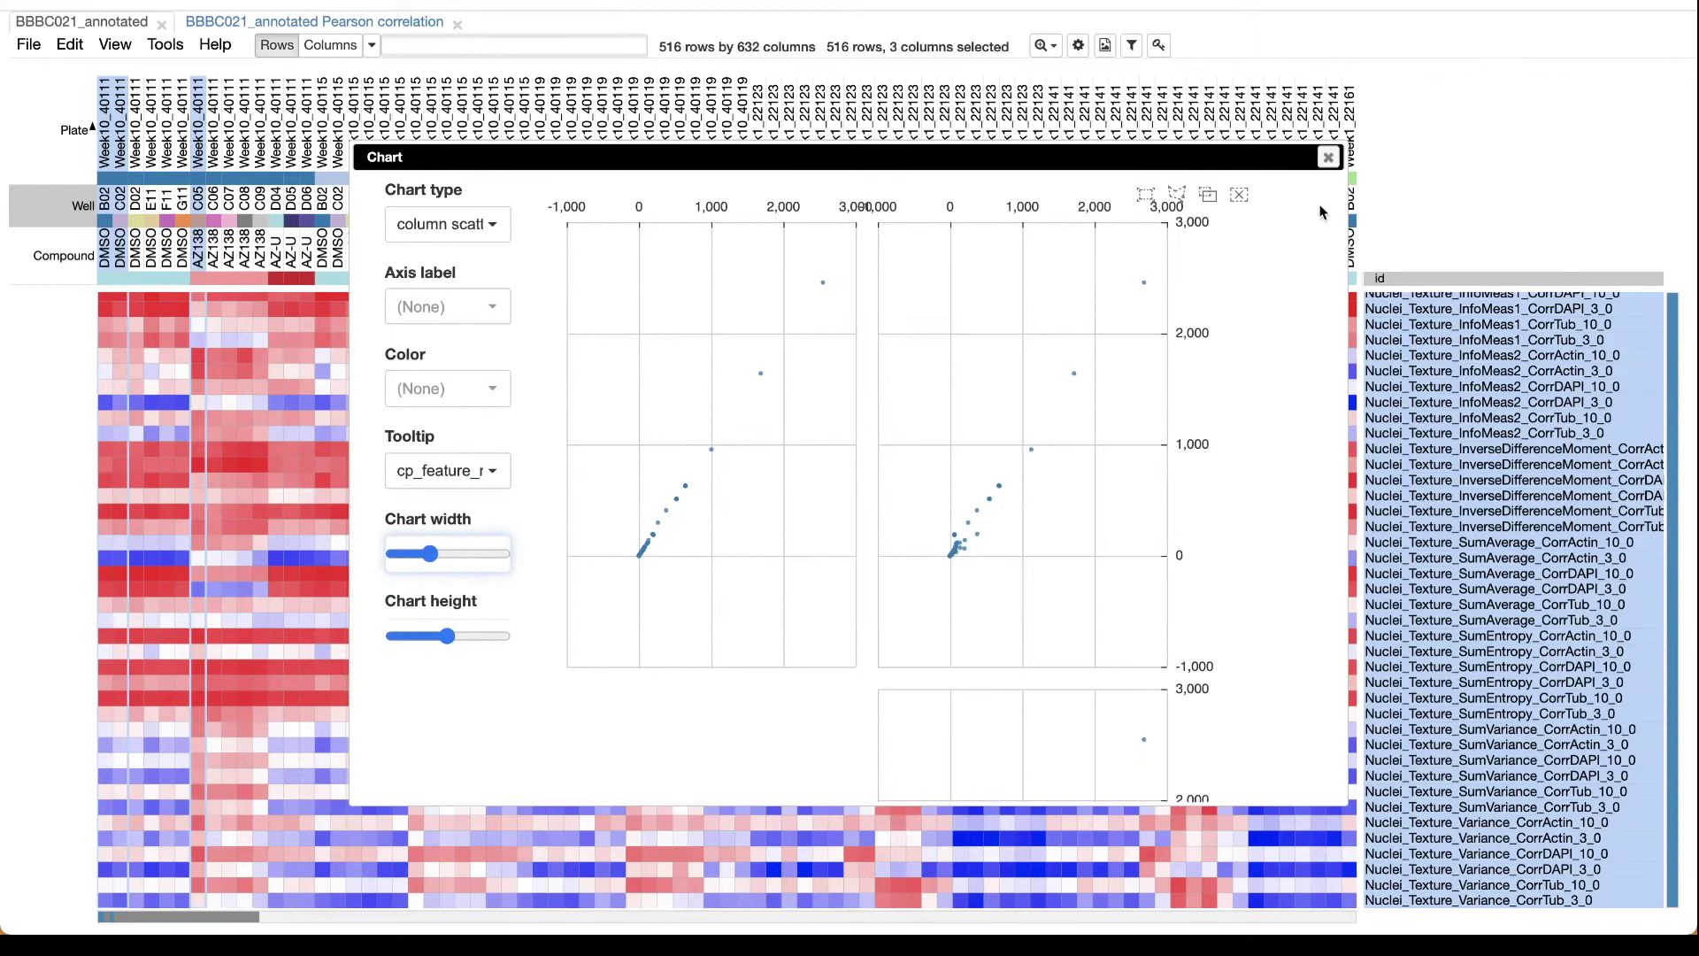
{"action": "left_click", "coordinate": [1329, 158]}
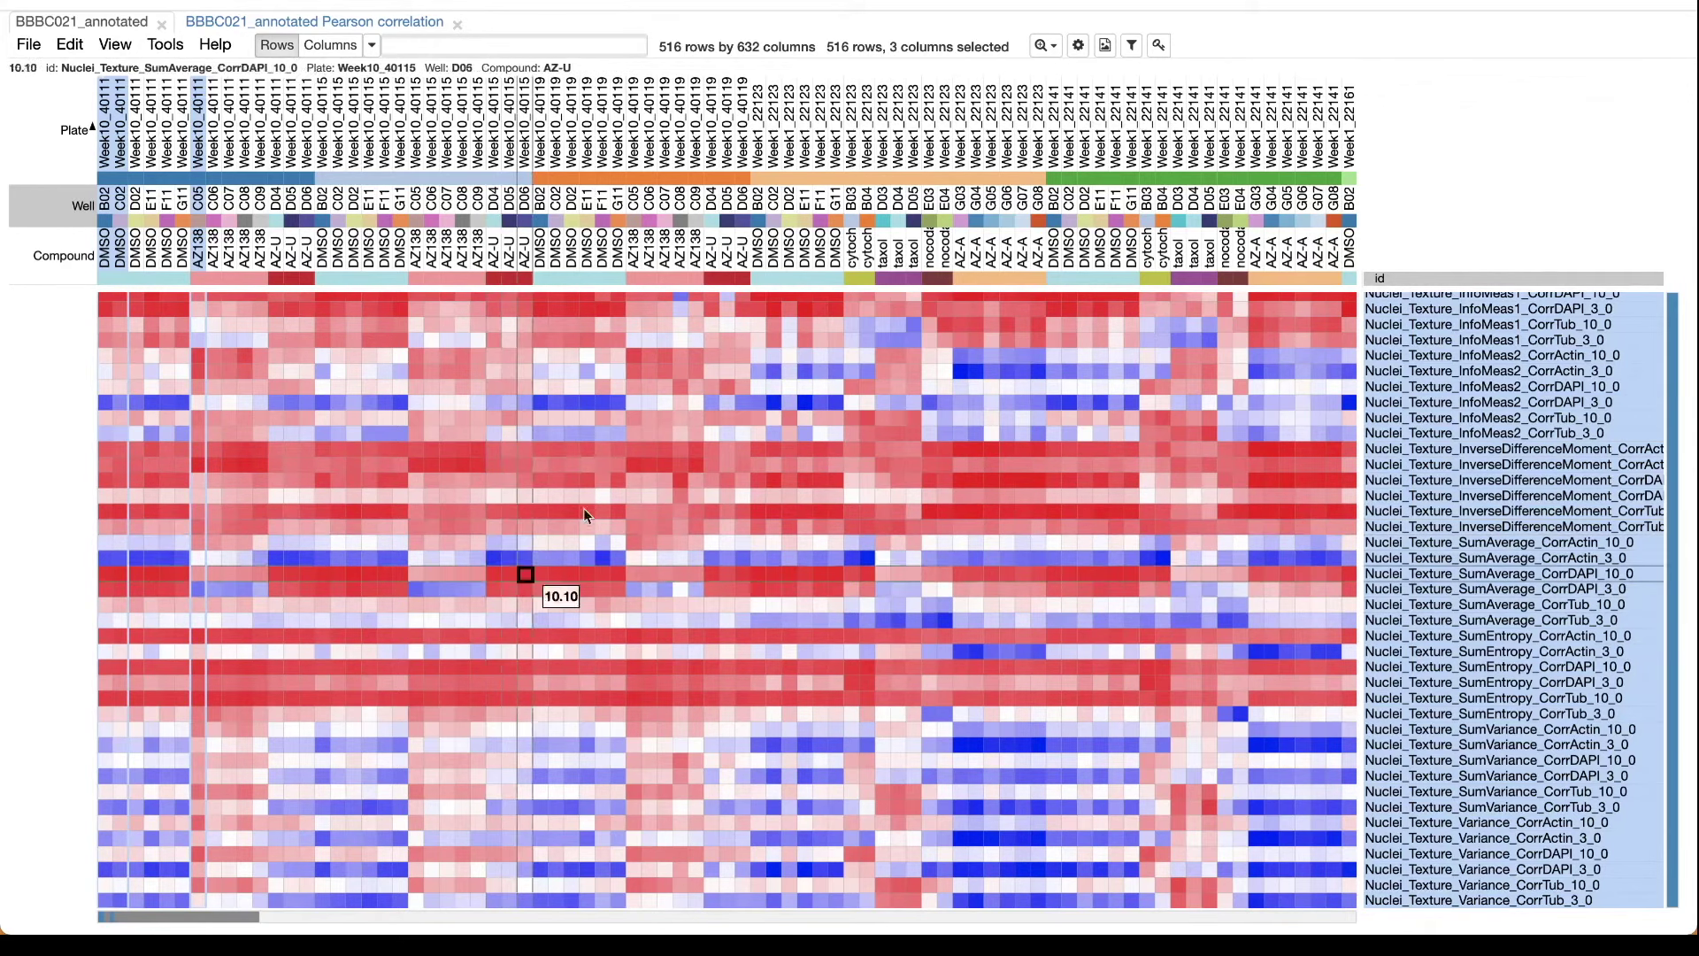
Step: Bring up the heat map display options at the colour scheme settings
{"action": "left_click", "coordinate": [1078, 46]}
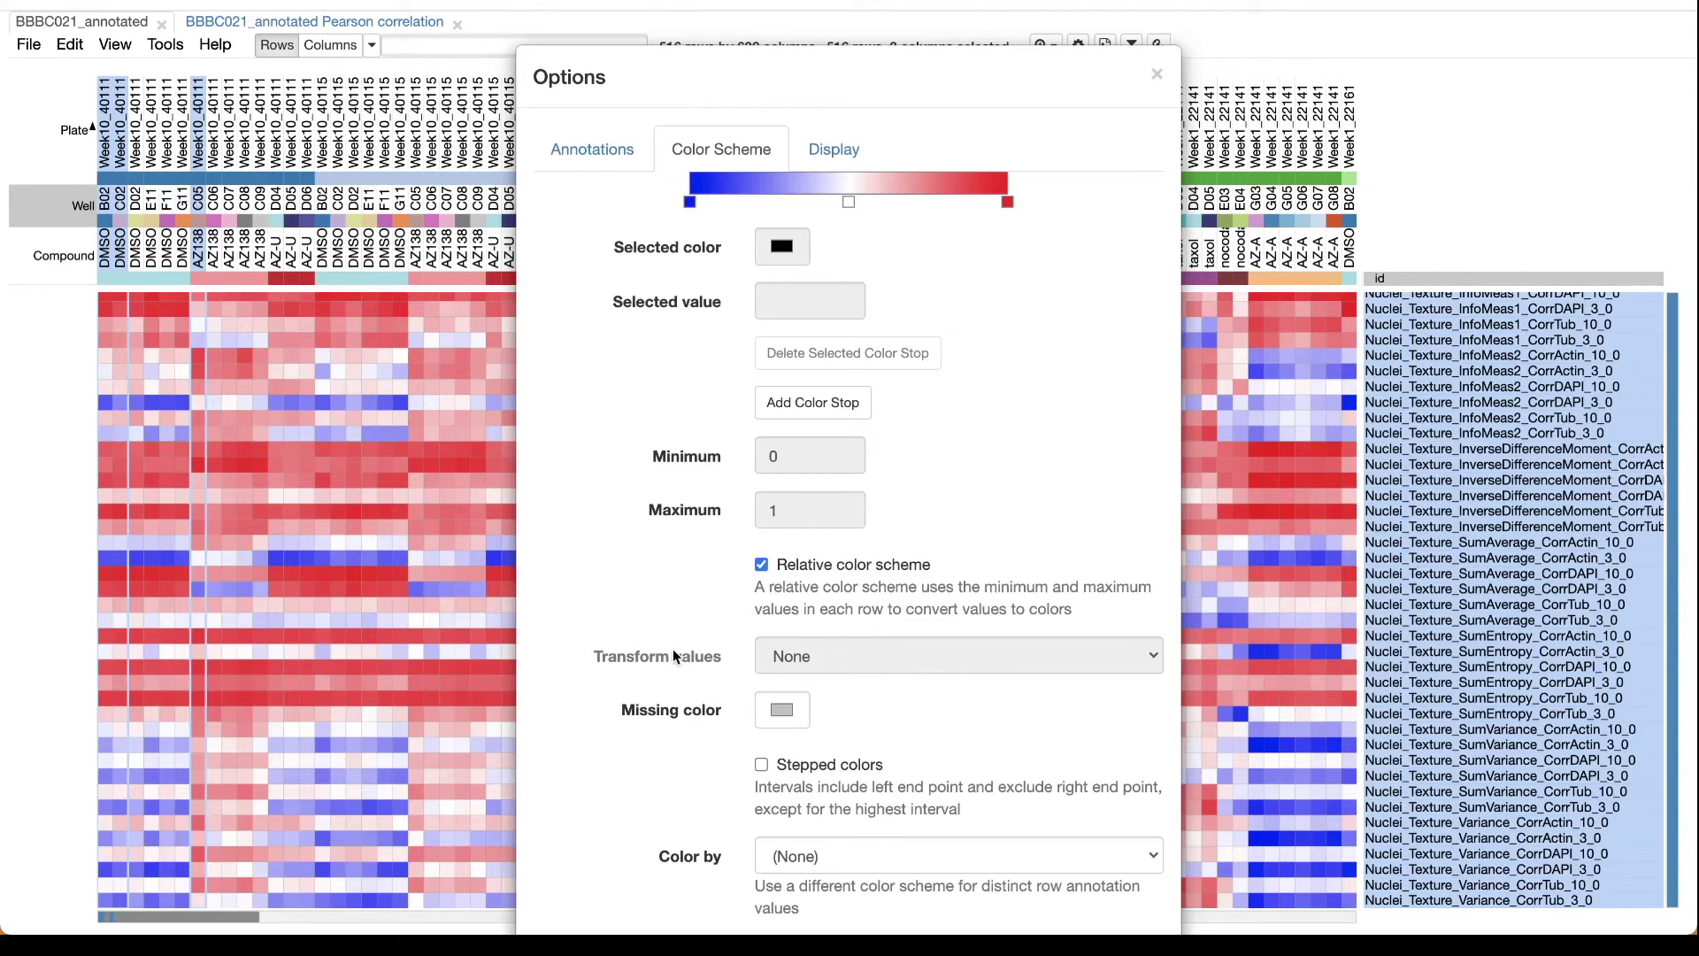
{"action": "left_click", "coordinate": [1157, 75]}
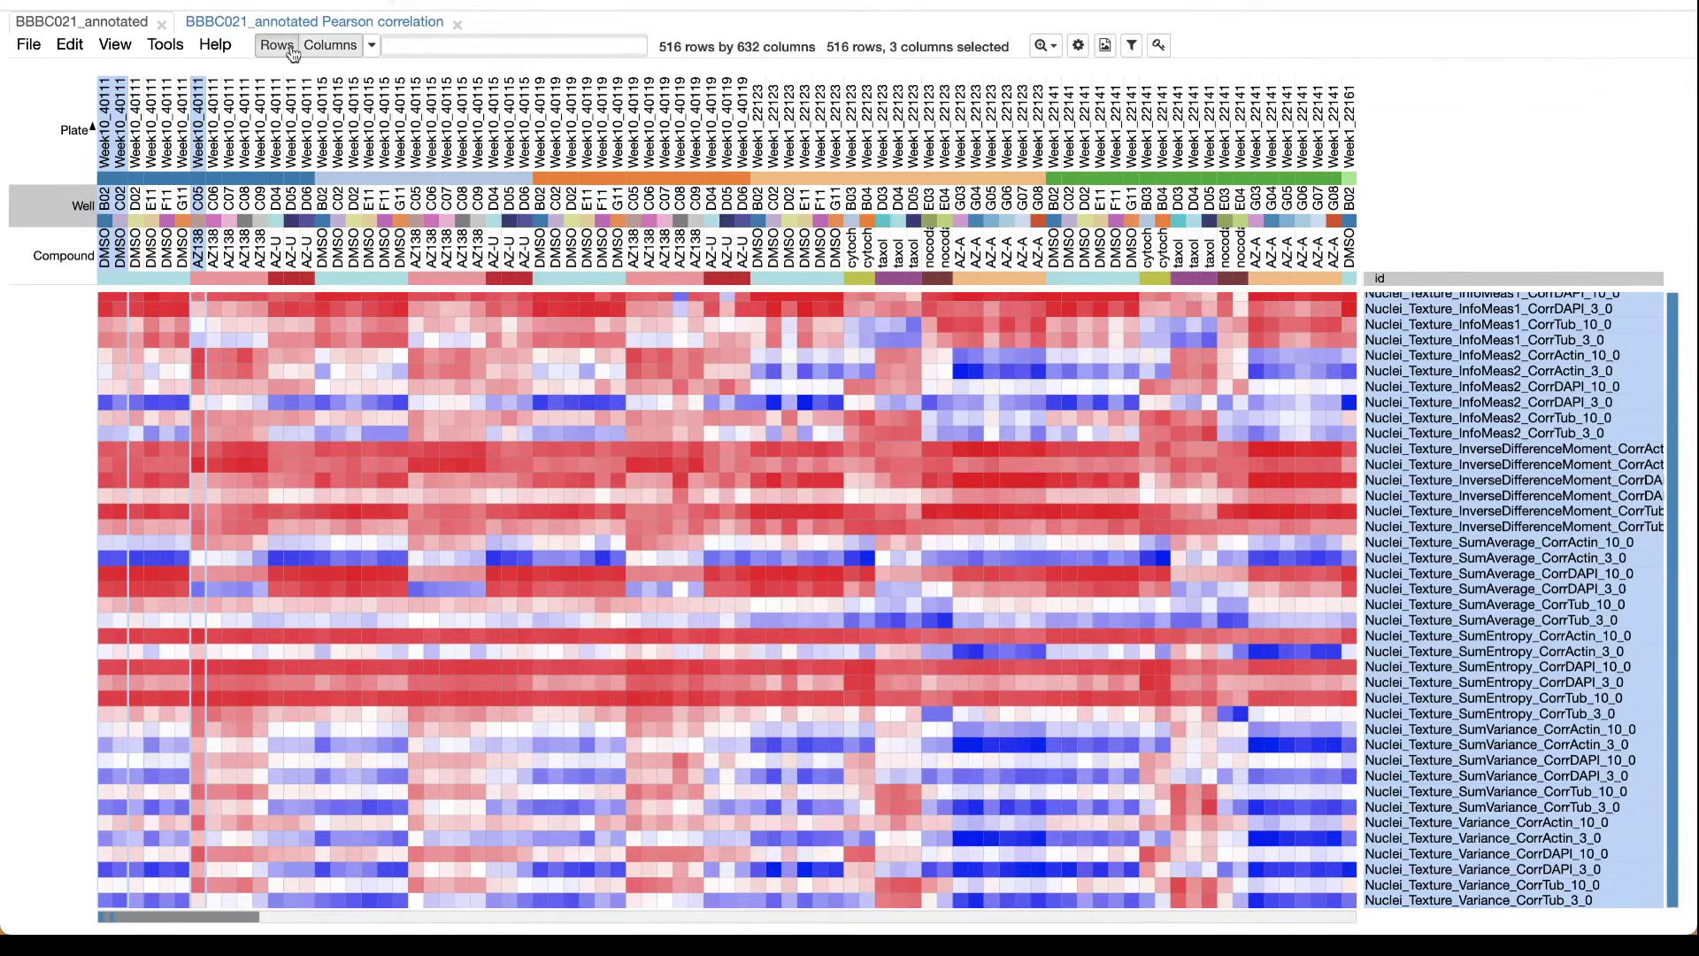
Step: Apply a robust z-score adjustment, opening the rescaled 516×632 heatmap as a new BBBC021_annotated tab
{"action": "left_click", "coordinate": [163, 50]}
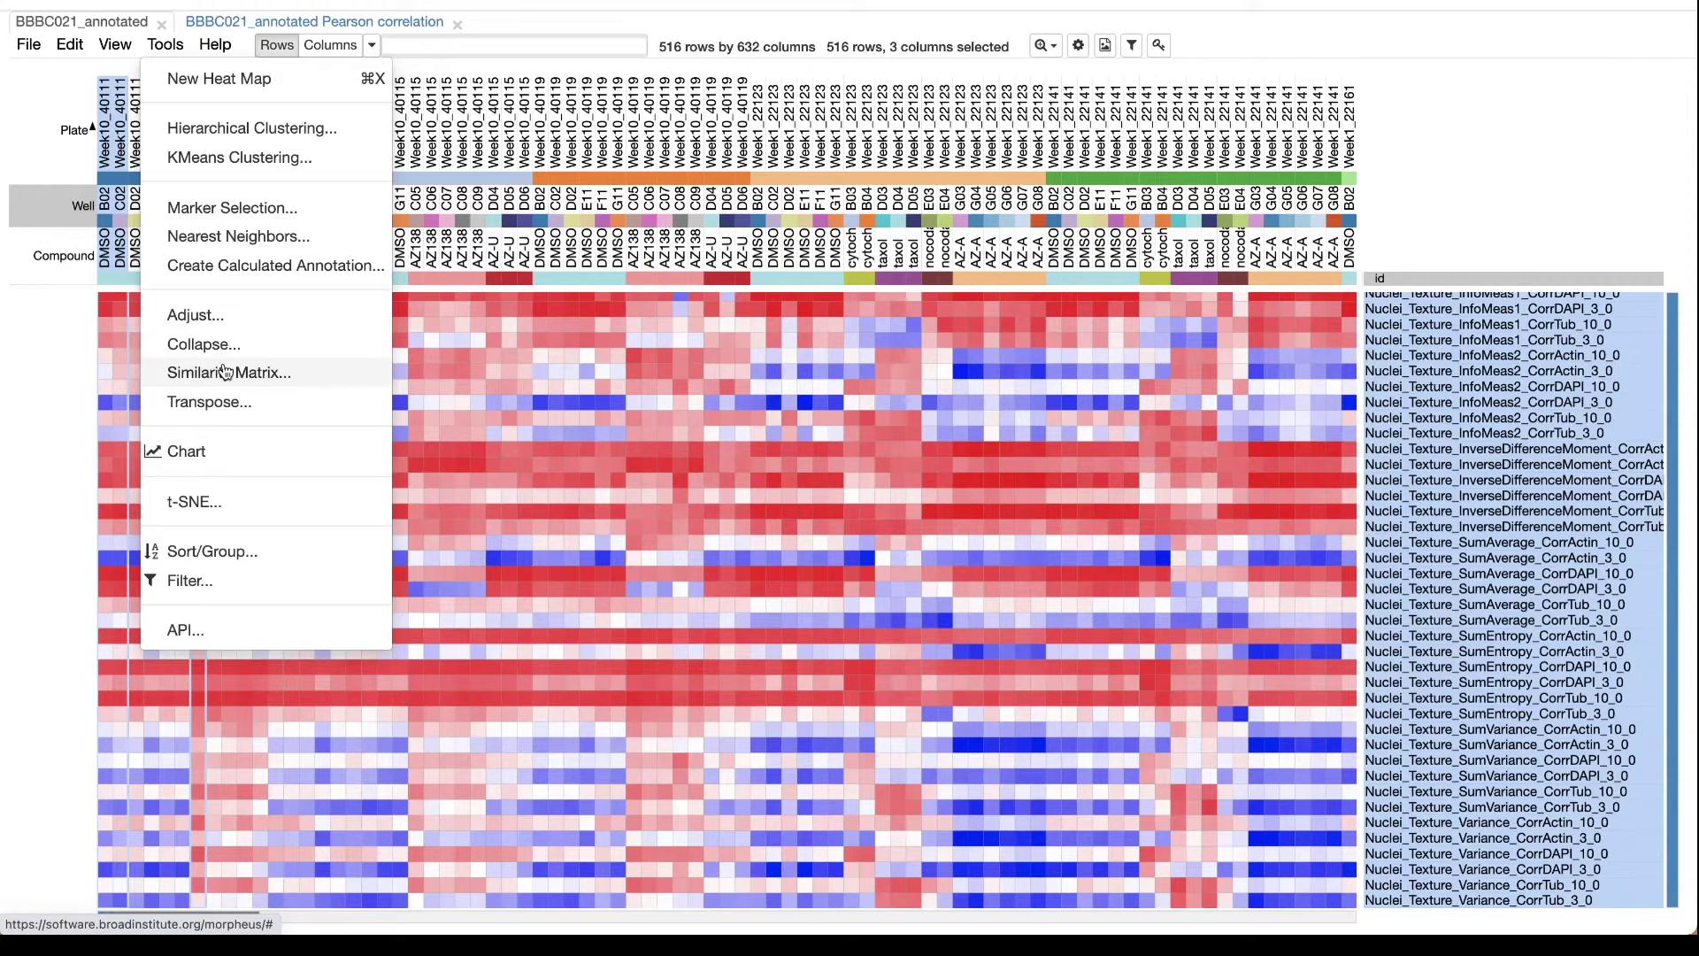
{"action": "left_click", "coordinate": [225, 323]}
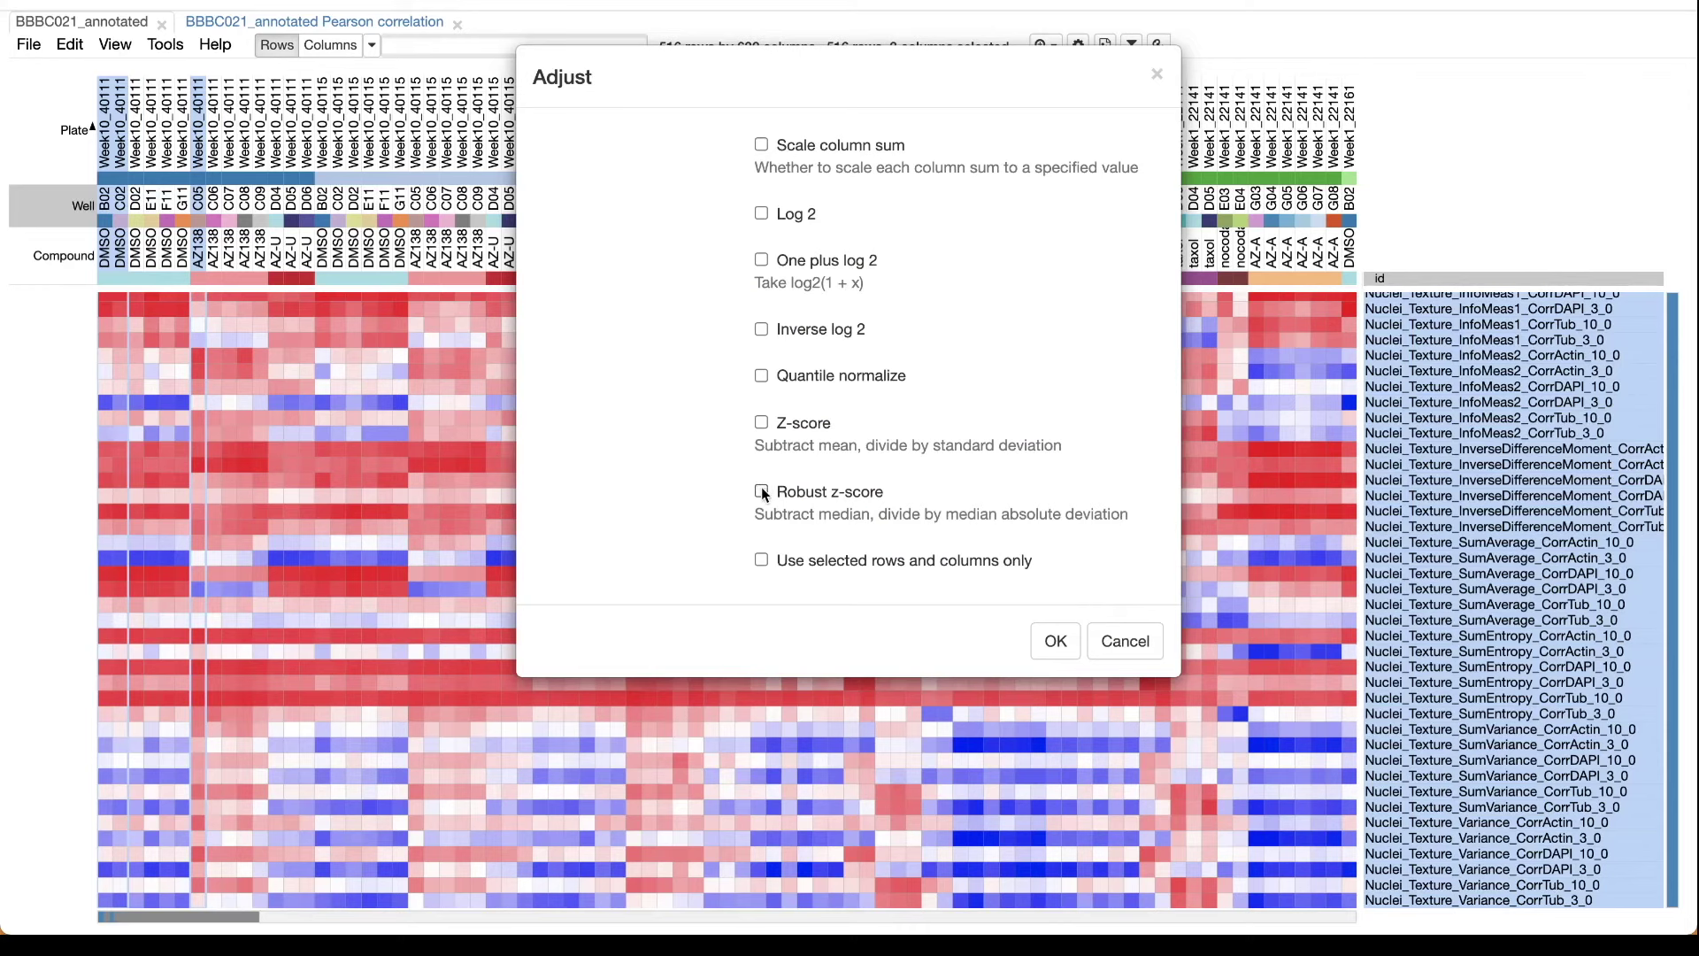
{"action": "left_click", "coordinate": [1054, 644]}
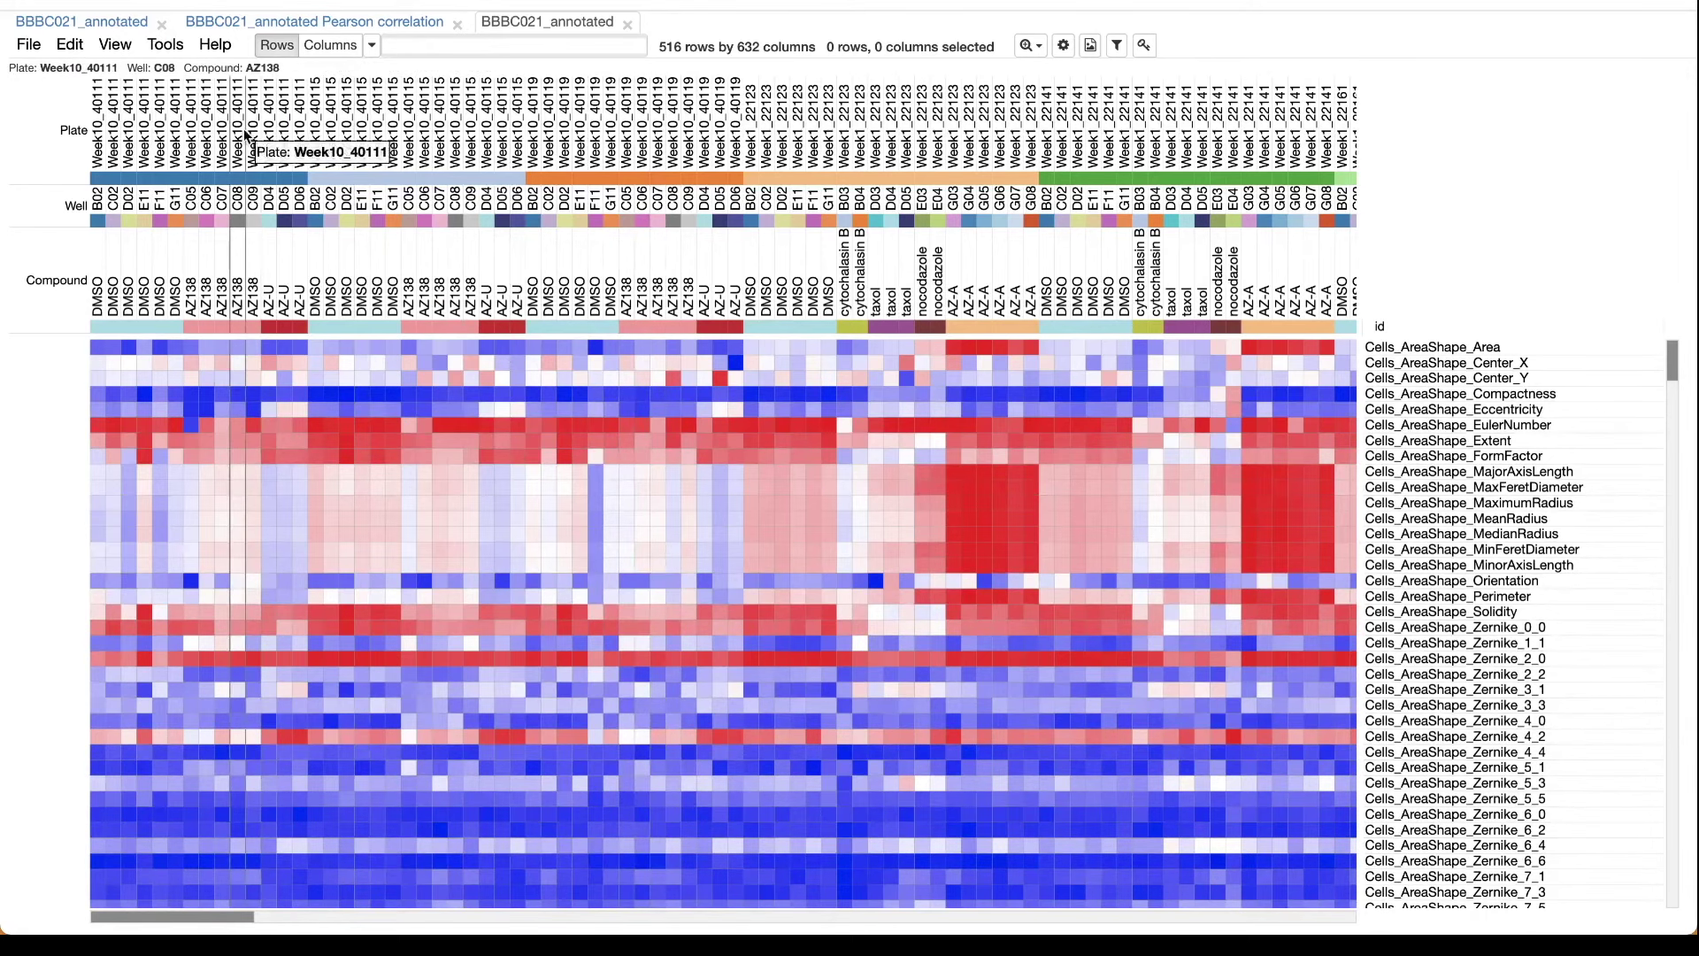
Step: Open a chart of the adjusted heatmap, then close the empty chart window
{"action": "left_click", "coordinate": [165, 44]}
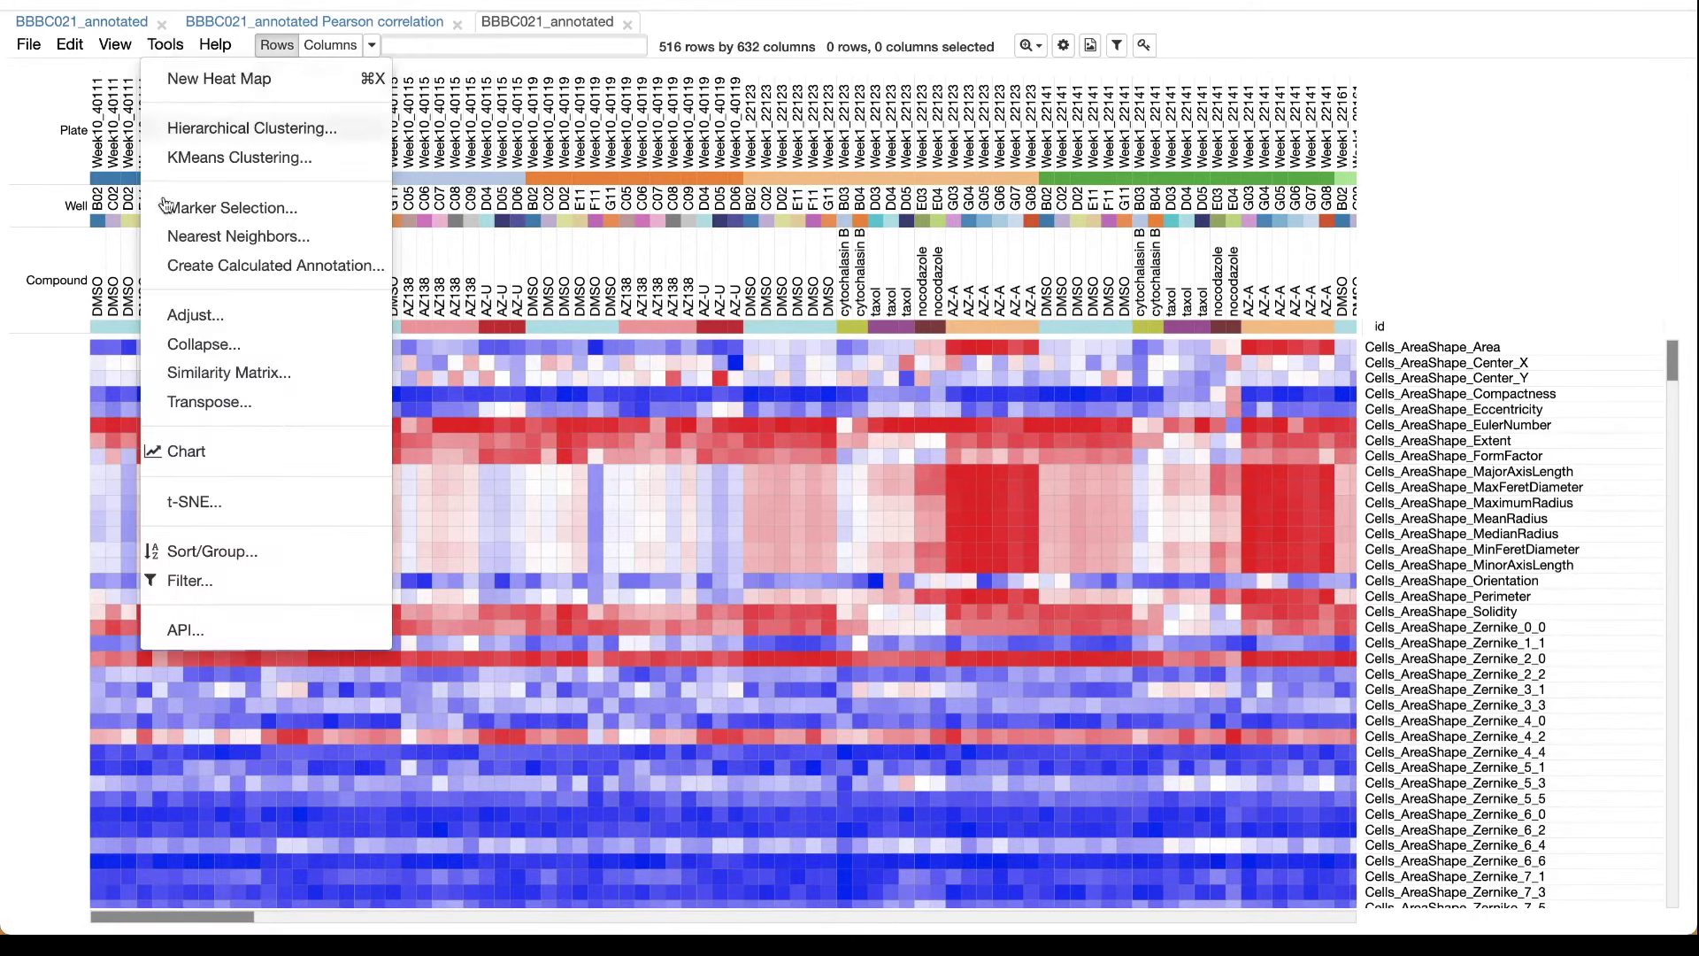
{"action": "left_click", "coordinate": [186, 451]}
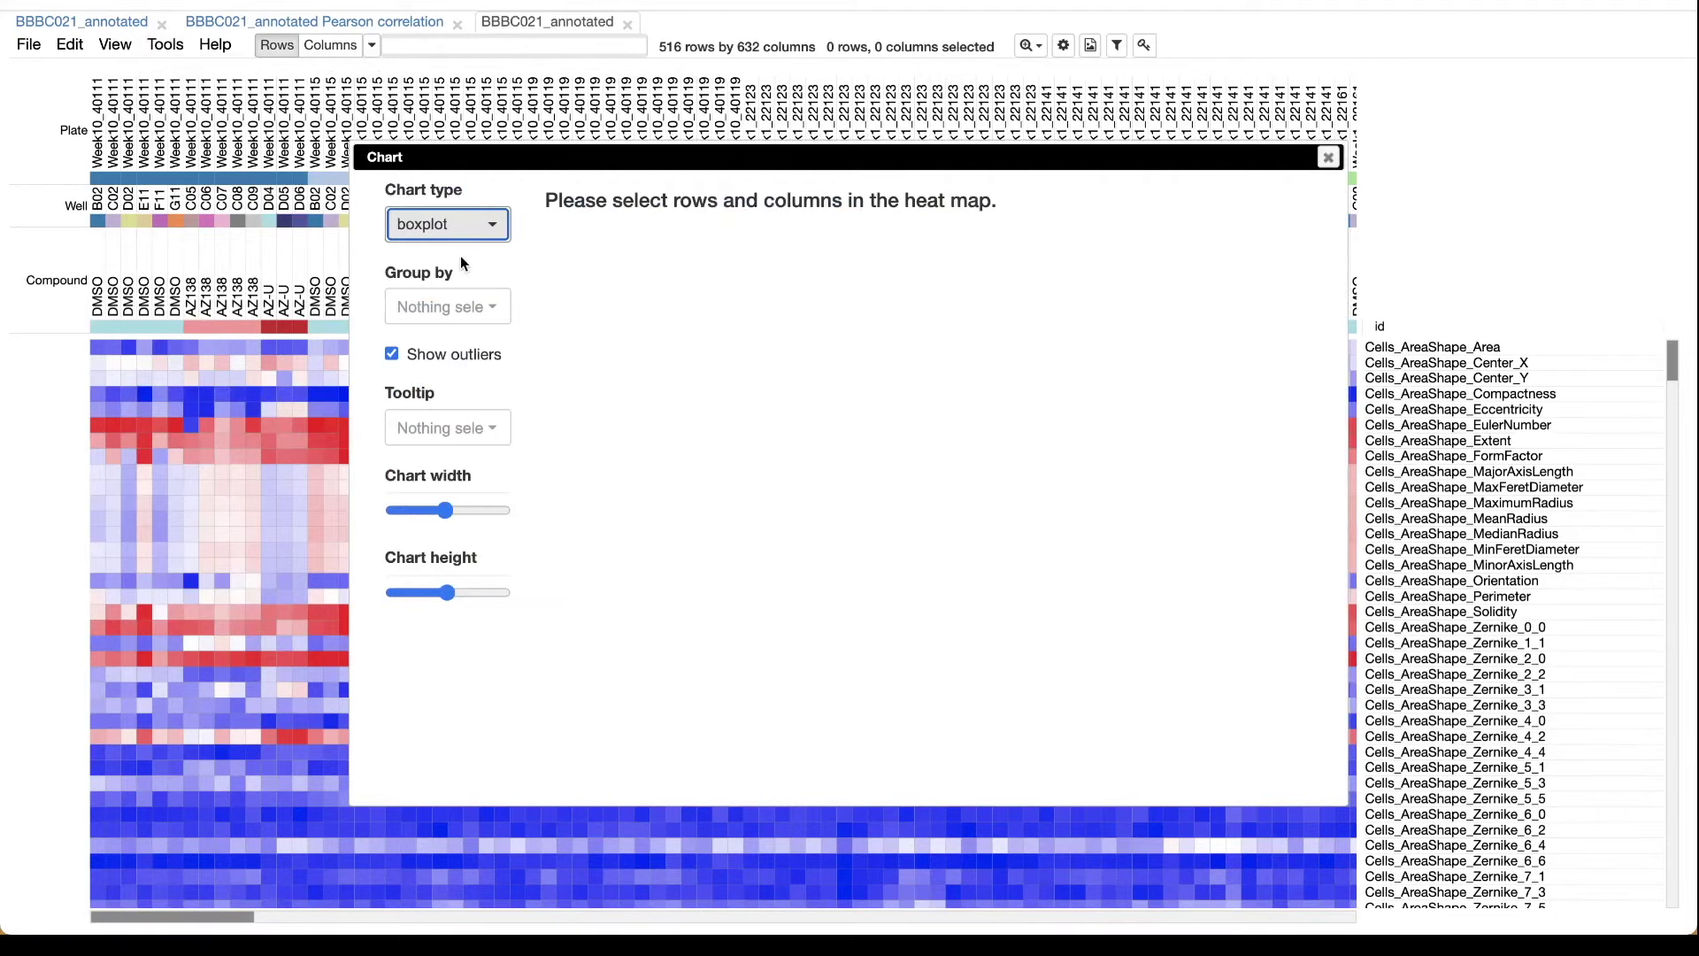
{"action": "left_click", "coordinate": [1328, 157]}
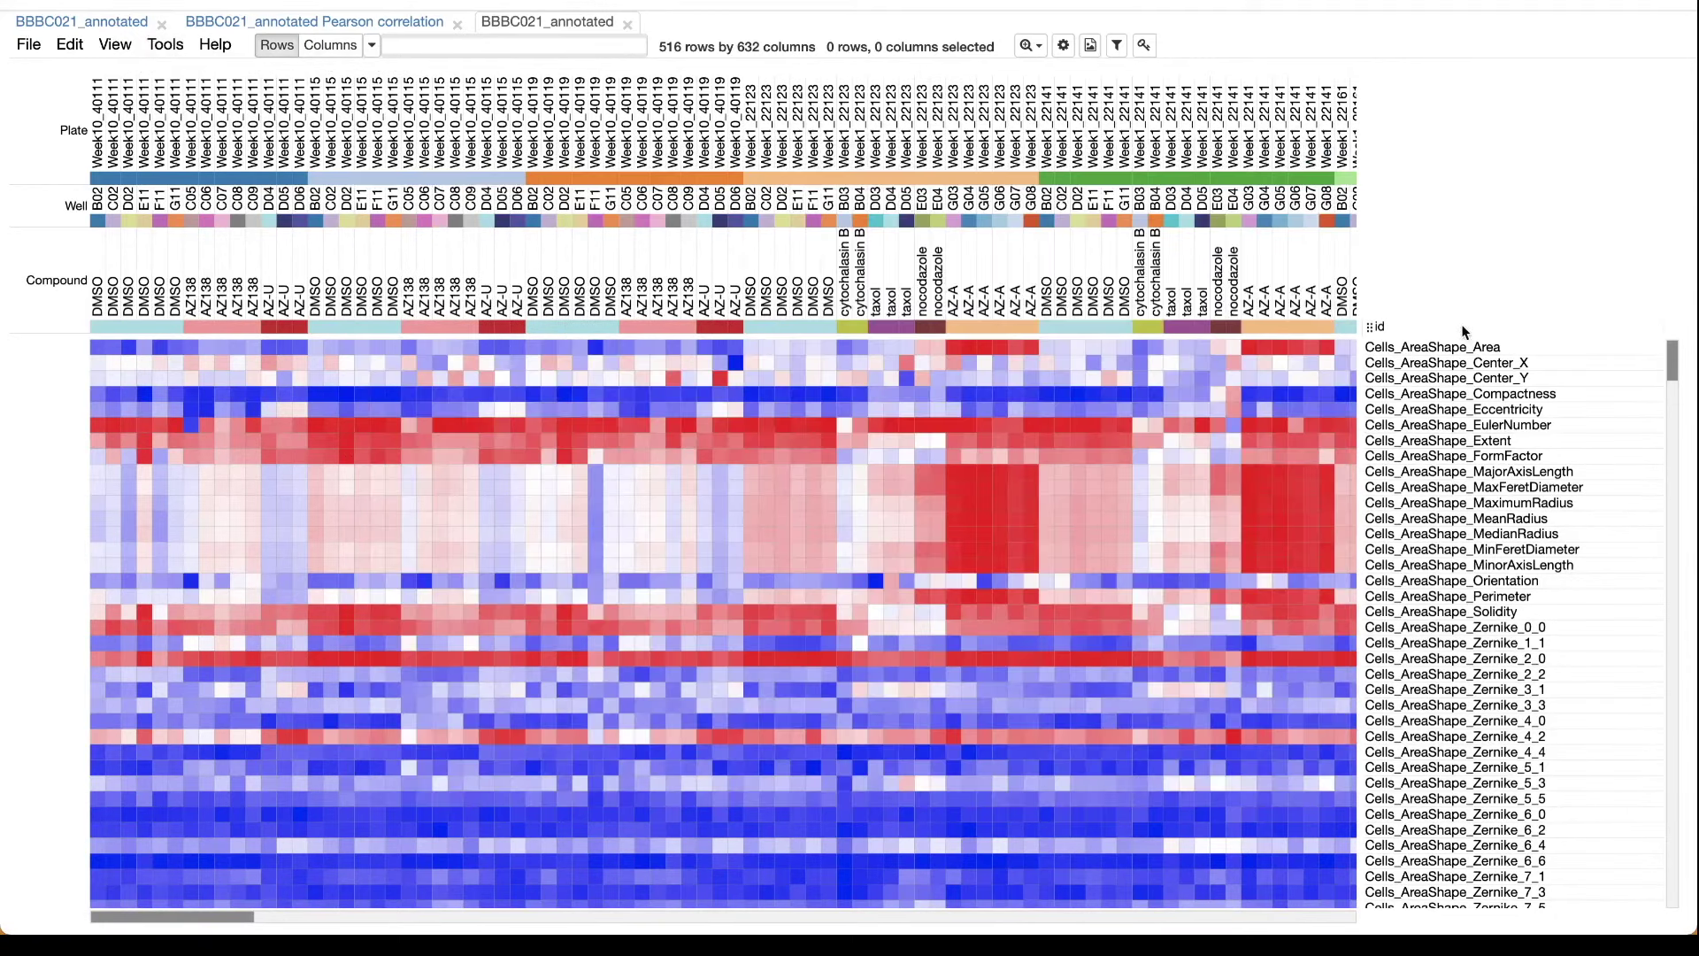
Step: Select all 516 feature rows plus wells B02, C02 and C05, and chart them as a boxplot
{"action": "left_click", "coordinate": [1460, 347]}
{"action": "scroll", "coordinate": [1458, 345], "scroll_direction": "down", "scroll_amount": 20}
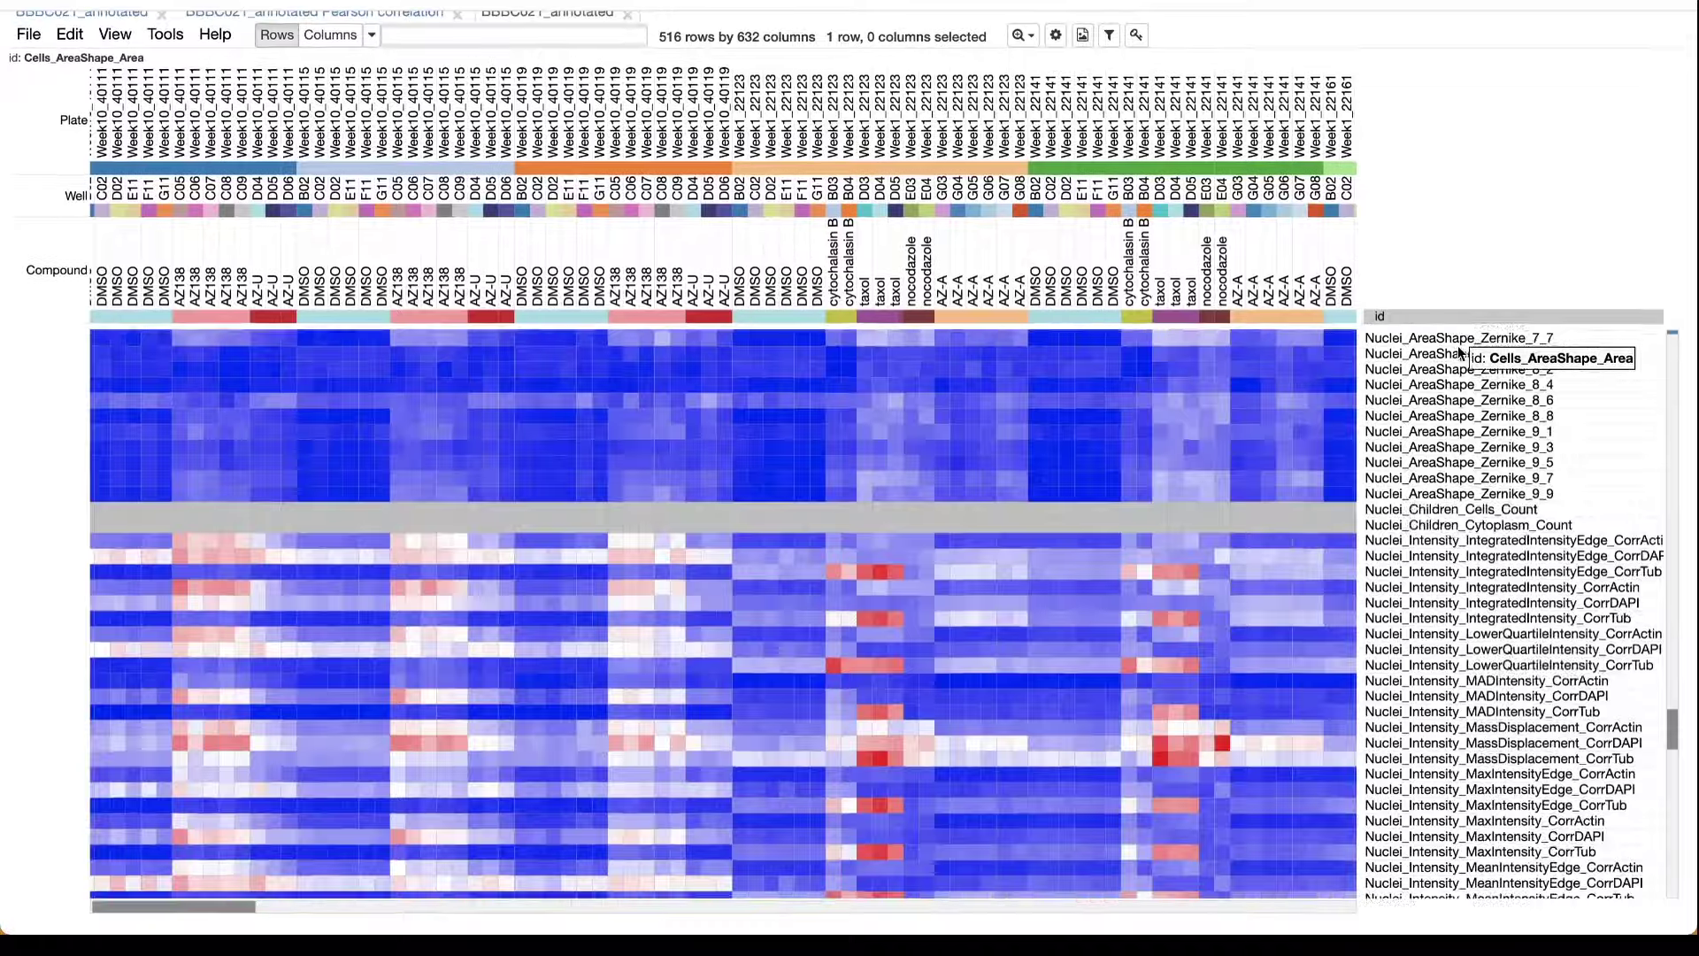
{"action": "scroll", "coordinate": [1584, 592], "scroll_direction": "left", "scroll_amount": 1}
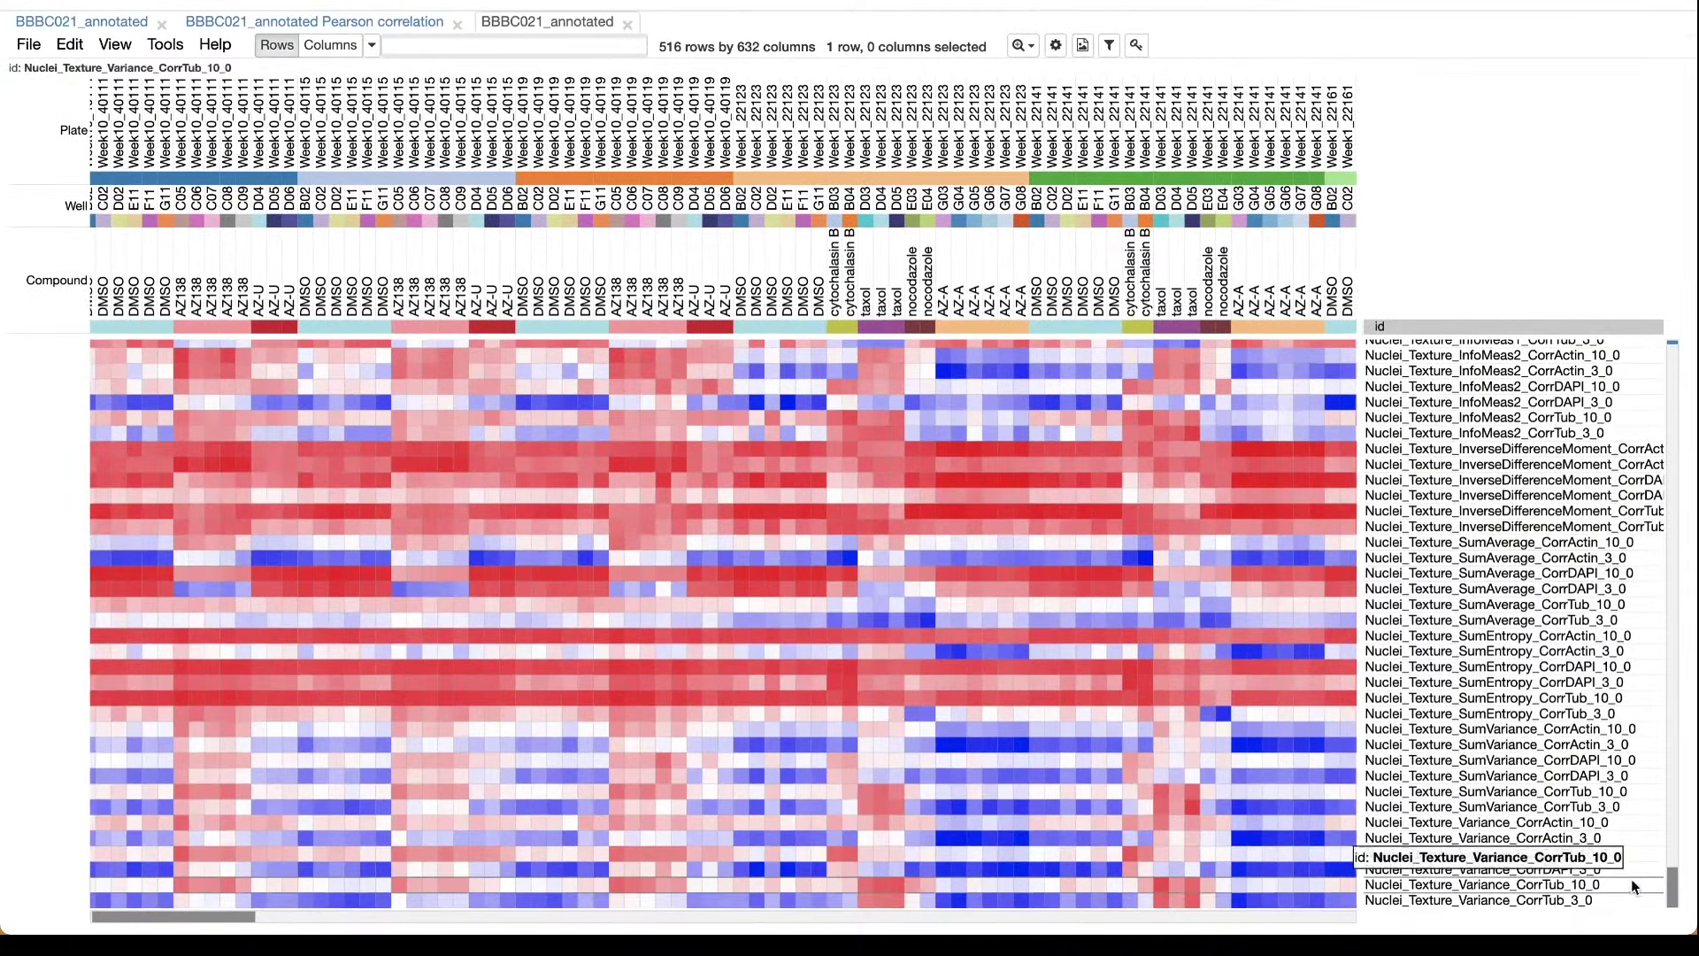
{"action": "left_click", "coordinate": [1609, 895], "text": "shift"}
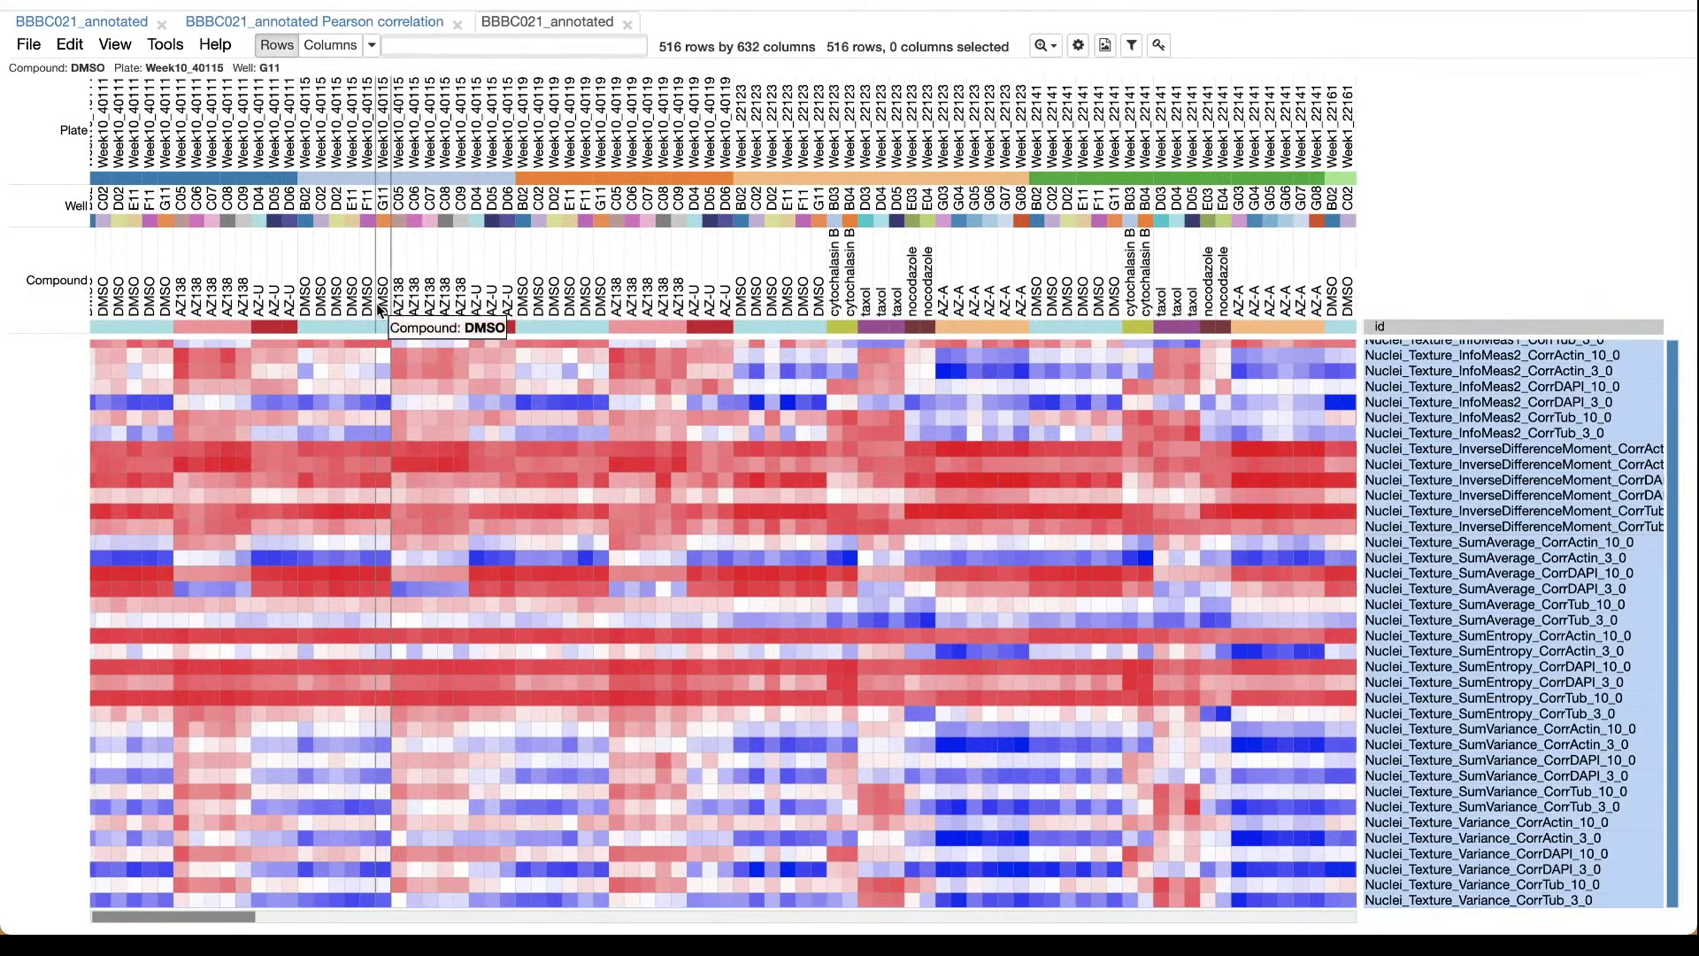
{"action": "scroll", "coordinate": [179, 237], "scroll_direction": "left", "scroll_amount": 1}
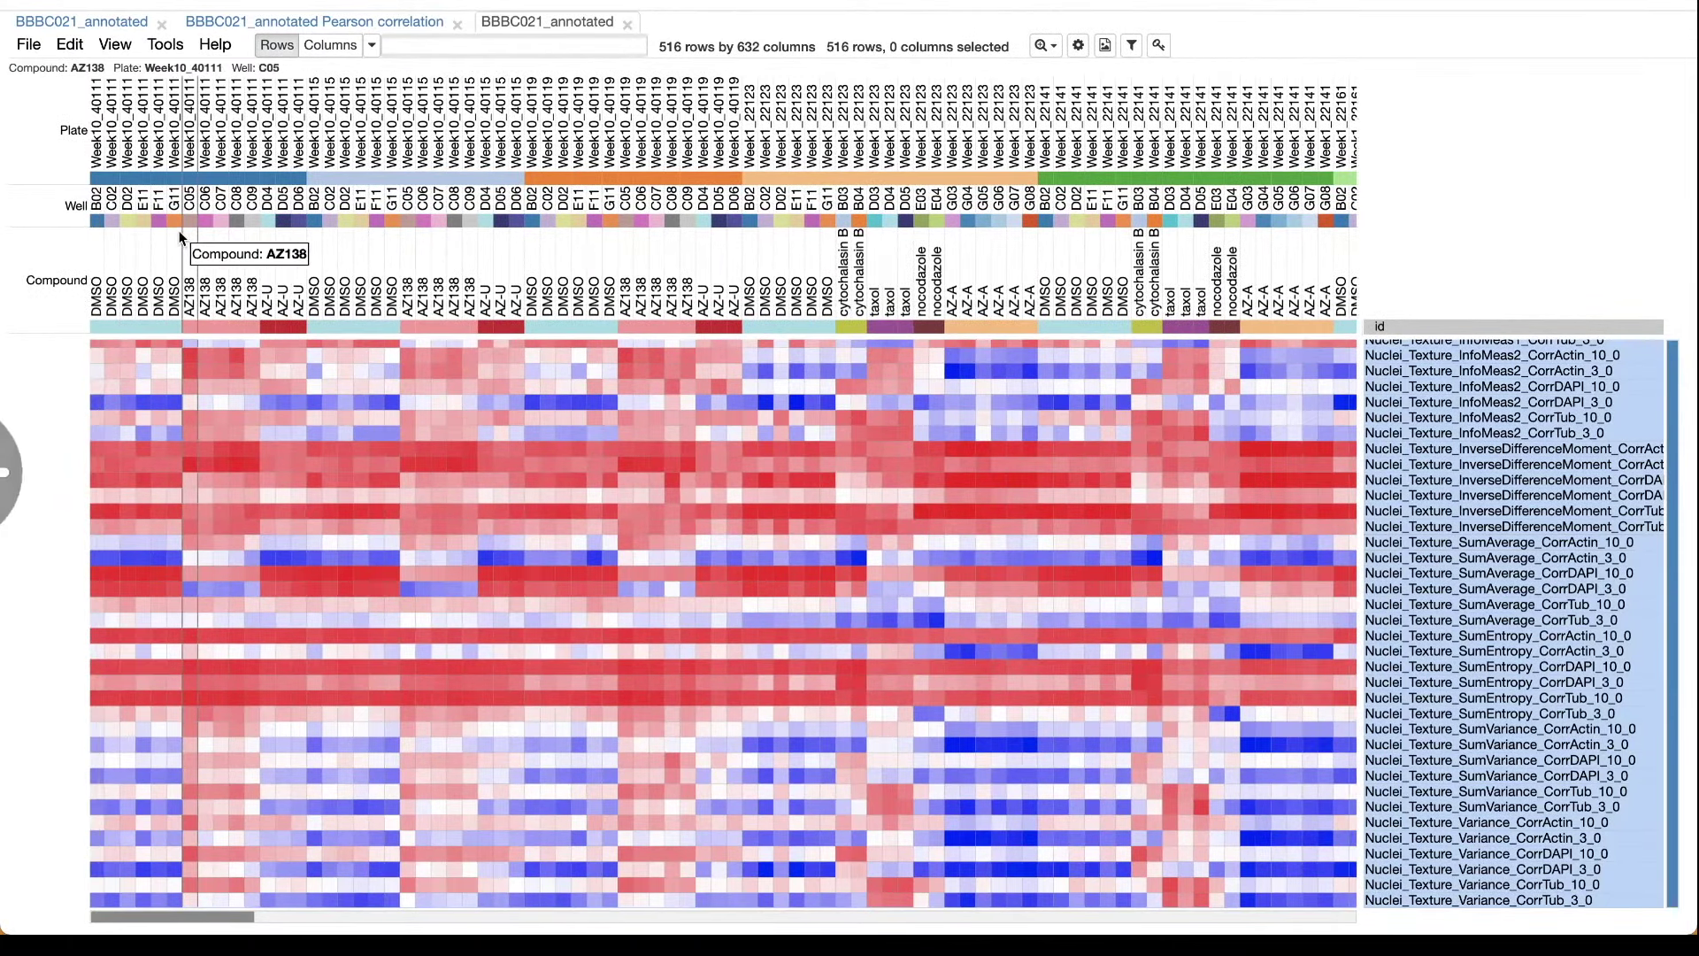
{"action": "left_click", "coordinate": [96, 177]}
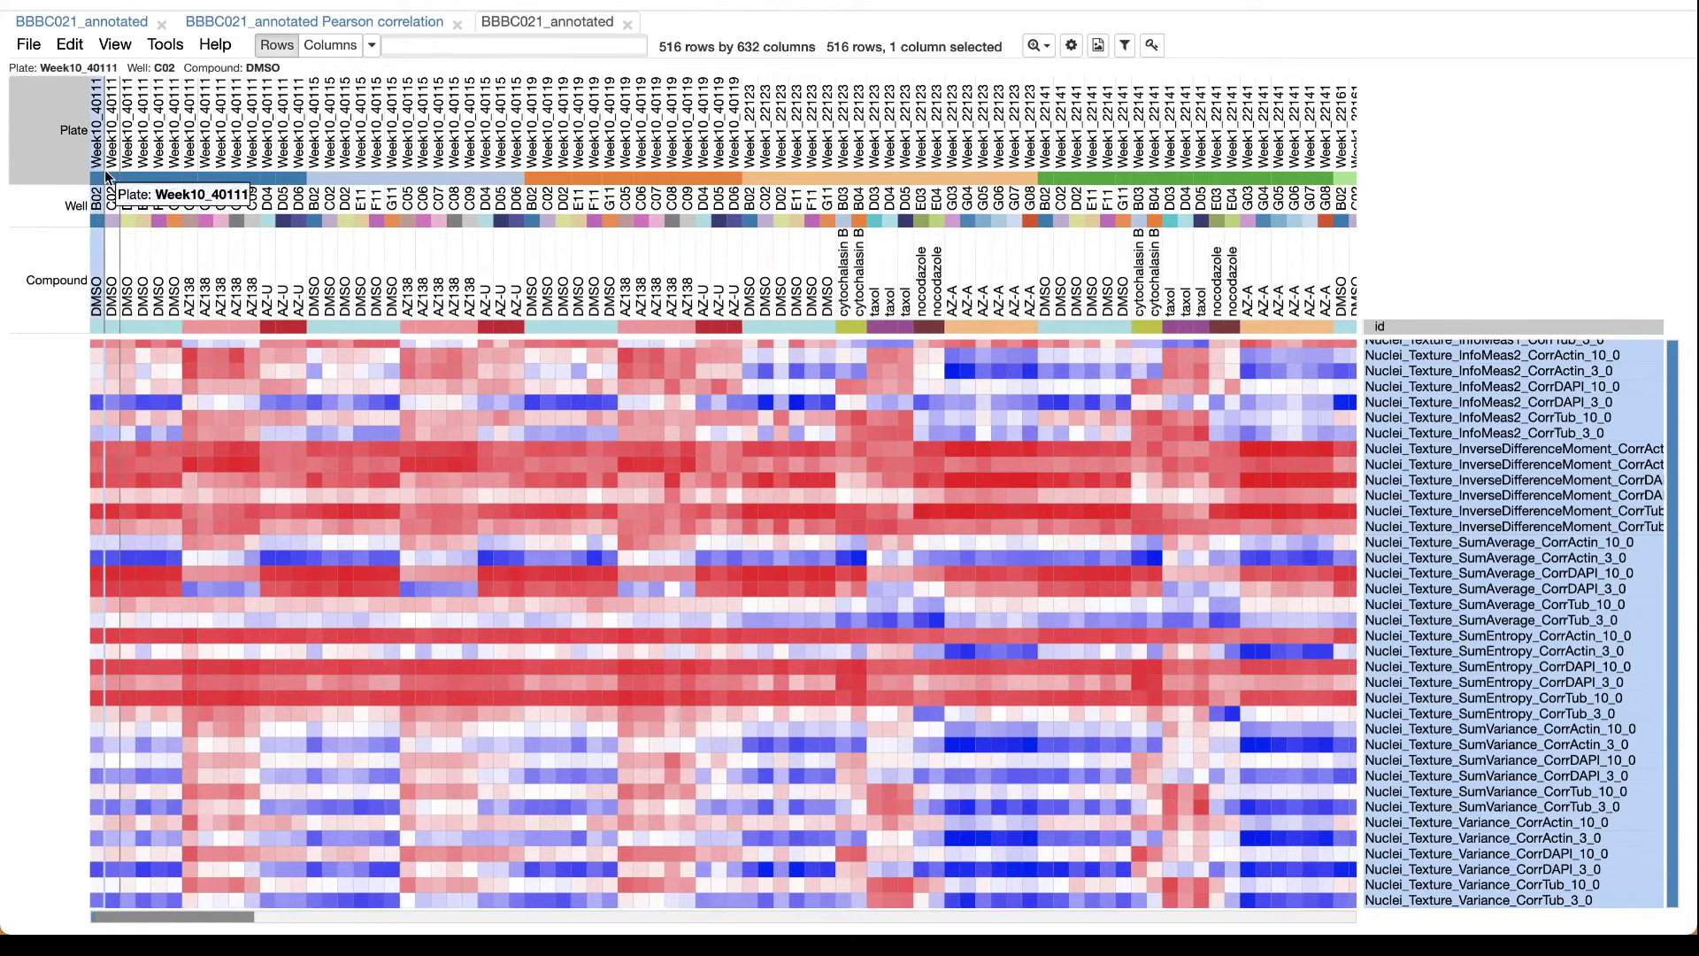
{"action": "left_click", "coordinate": [112, 177], "text": "shift"}
{"action": "left_click", "coordinate": [188, 133], "text": "ctrl"}
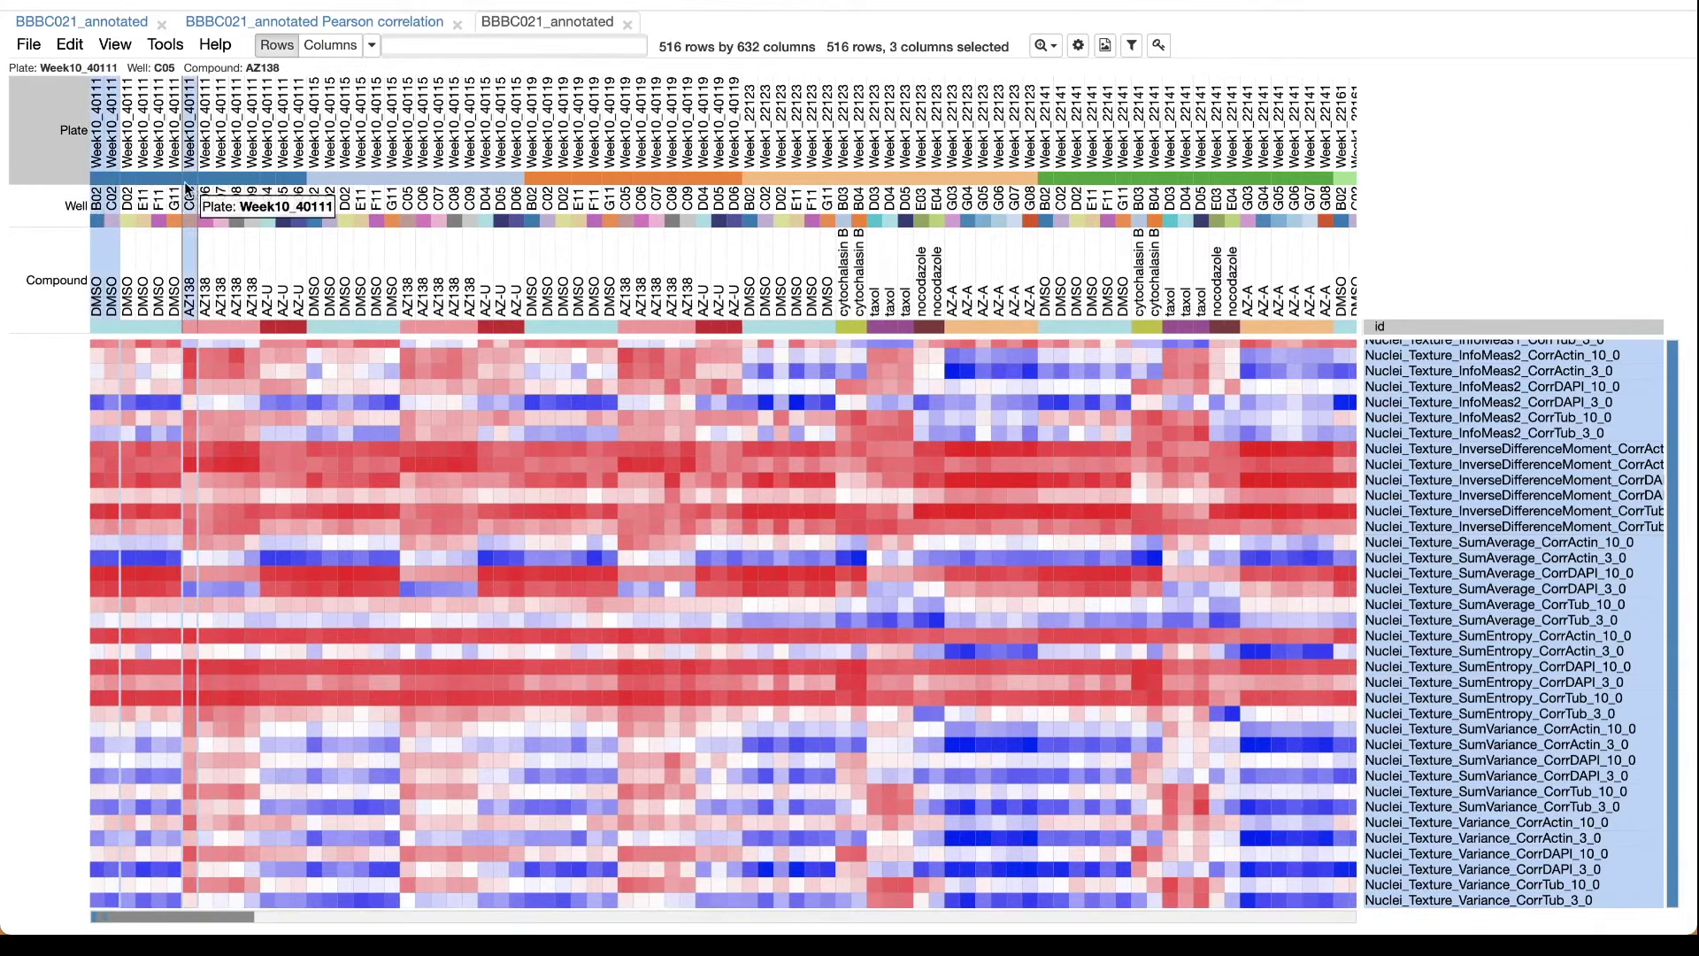
{"action": "left_click", "coordinate": [164, 44]}
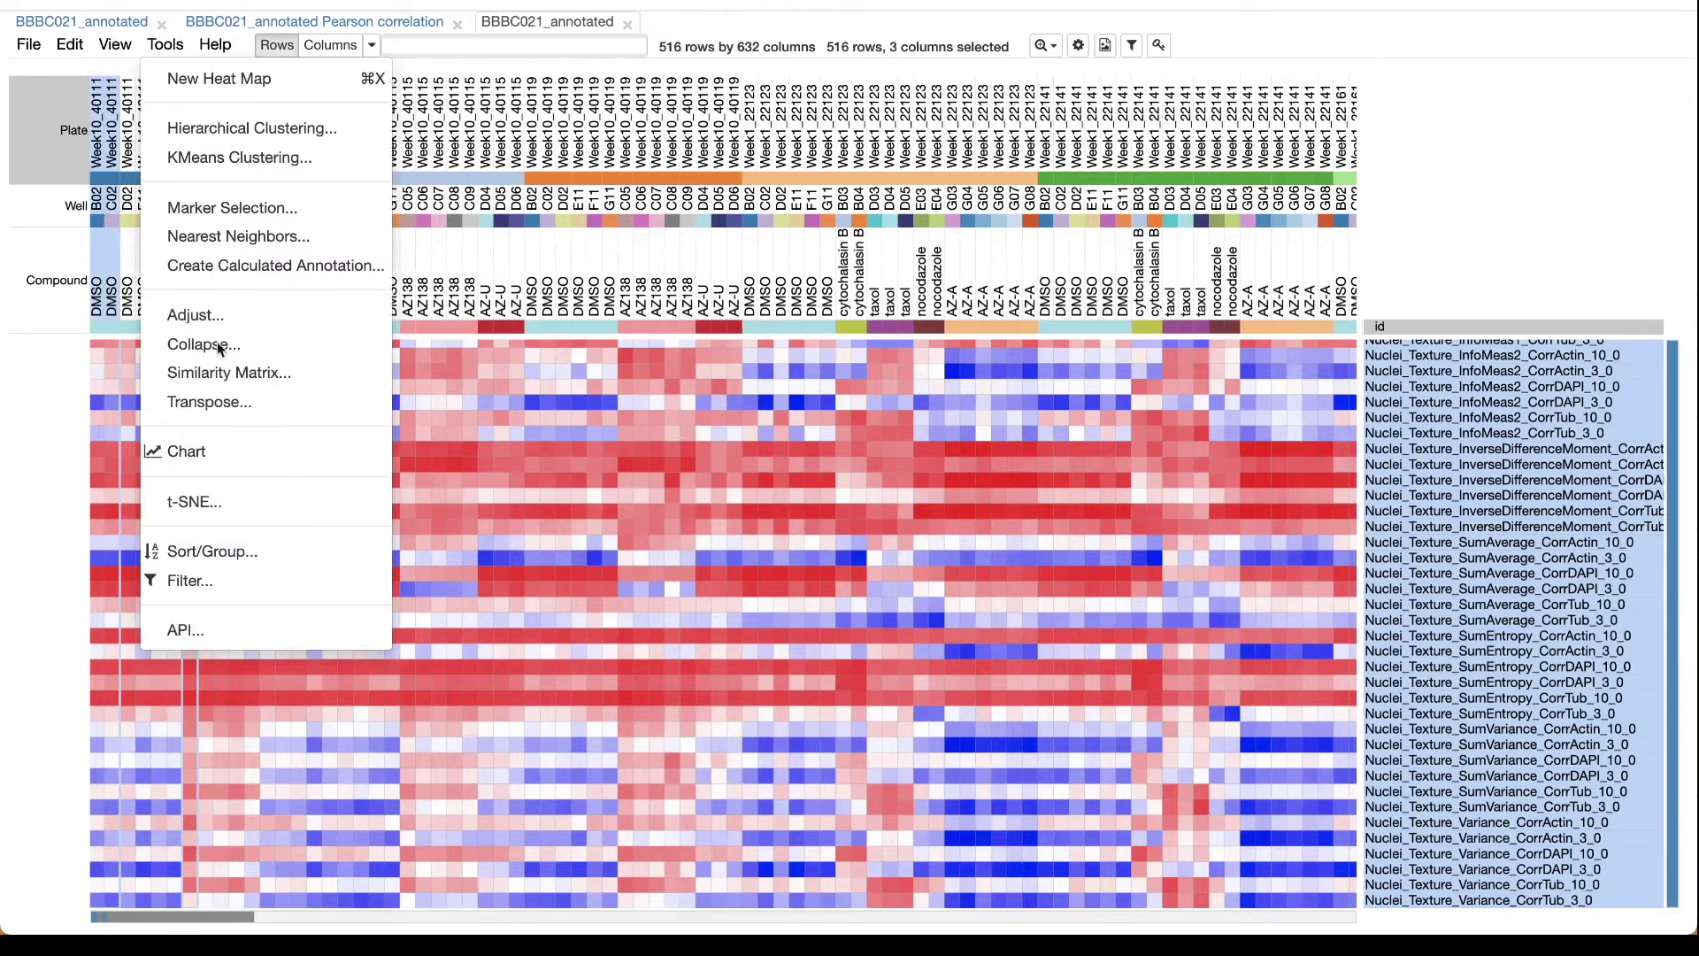
{"action": "left_click", "coordinate": [223, 462]}
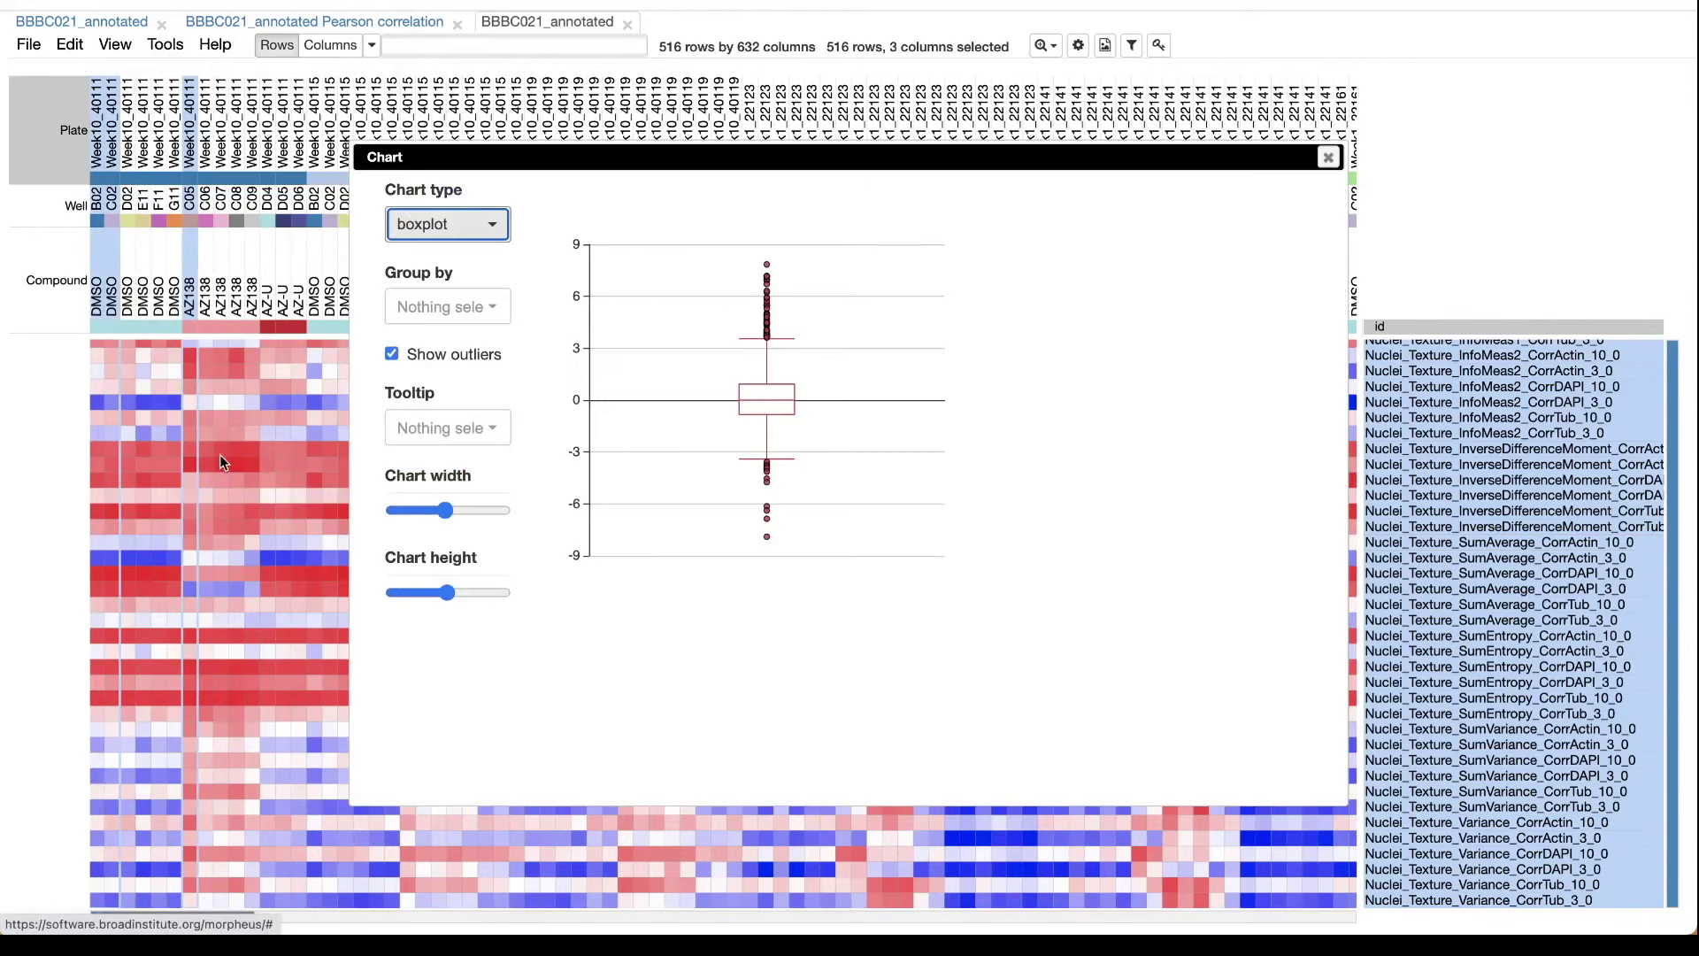
Step: Try a column profile coloured by Well, then change the chart type to column scatter matrix
{"action": "left_click", "coordinate": [493, 230]}
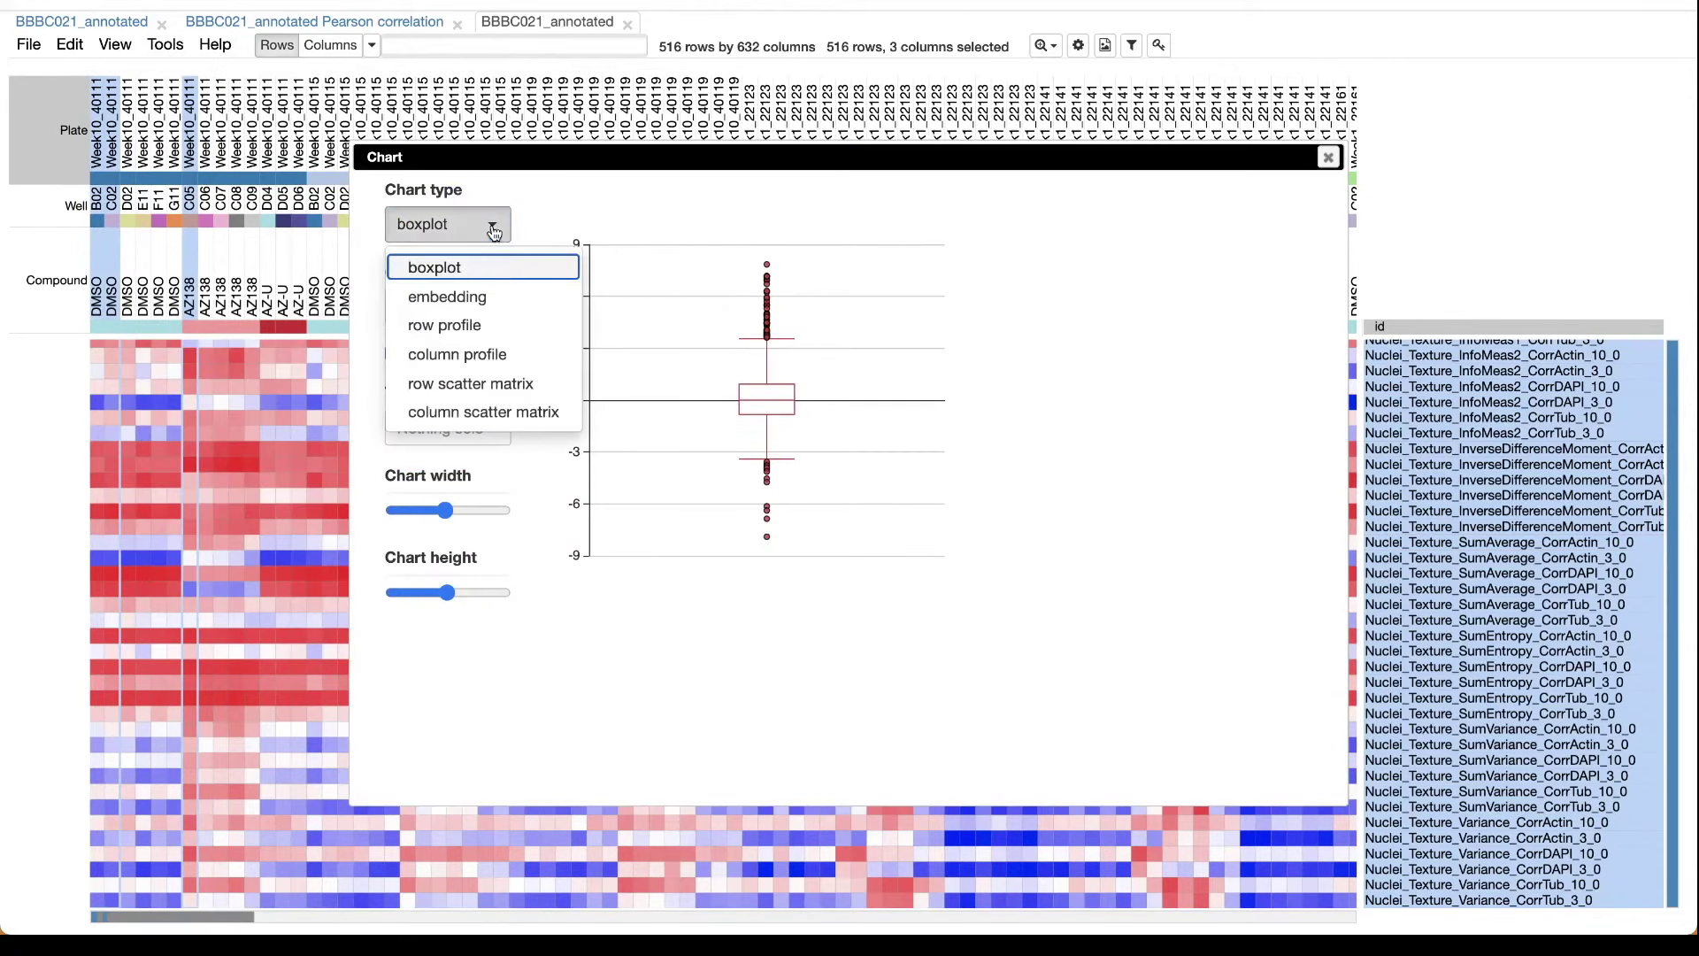
{"action": "left_click", "coordinate": [489, 355]}
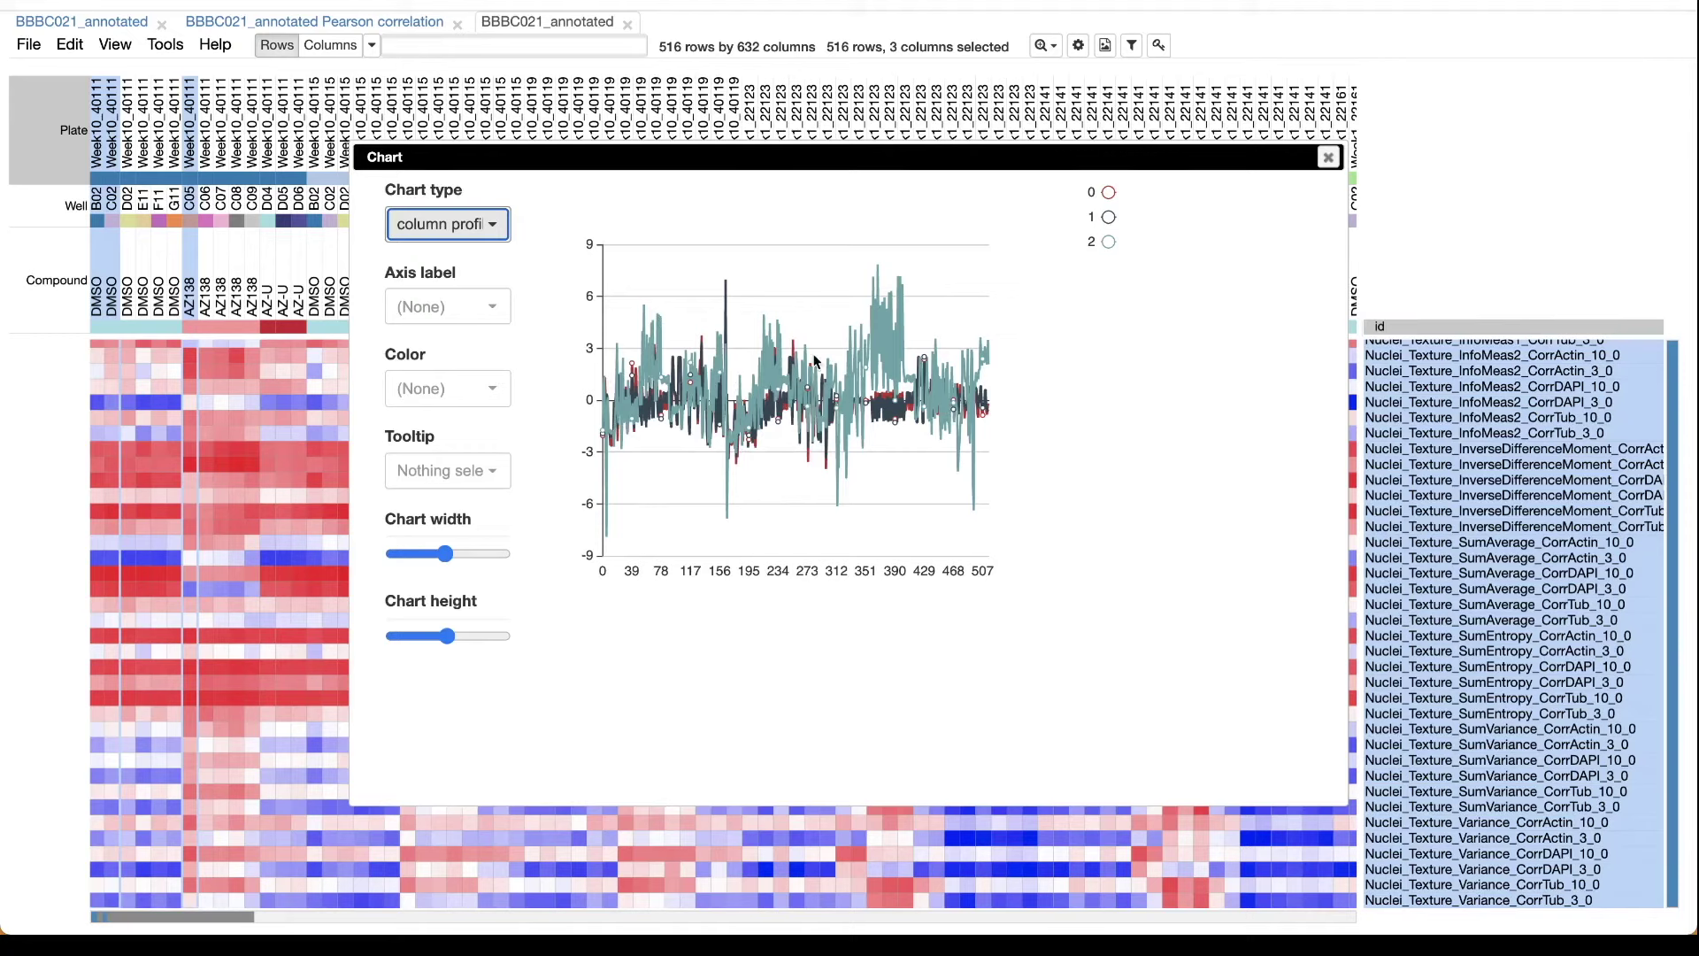
{"action": "left_click", "coordinate": [499, 391]}
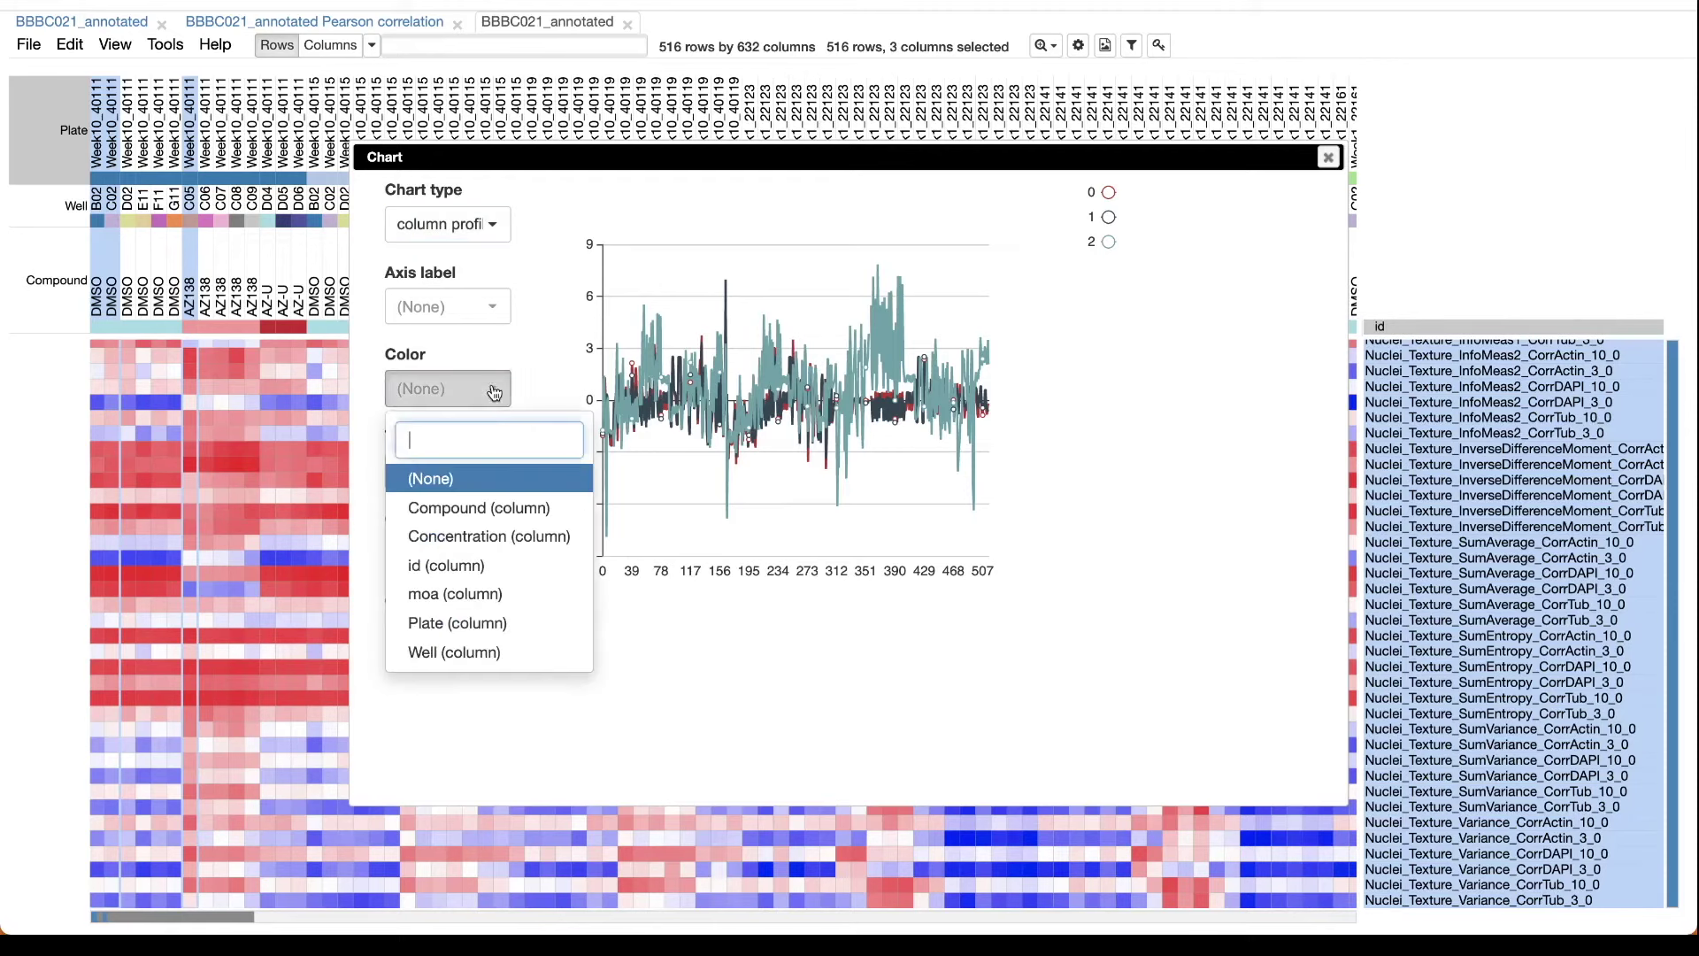
{"action": "left_click", "coordinate": [466, 653]}
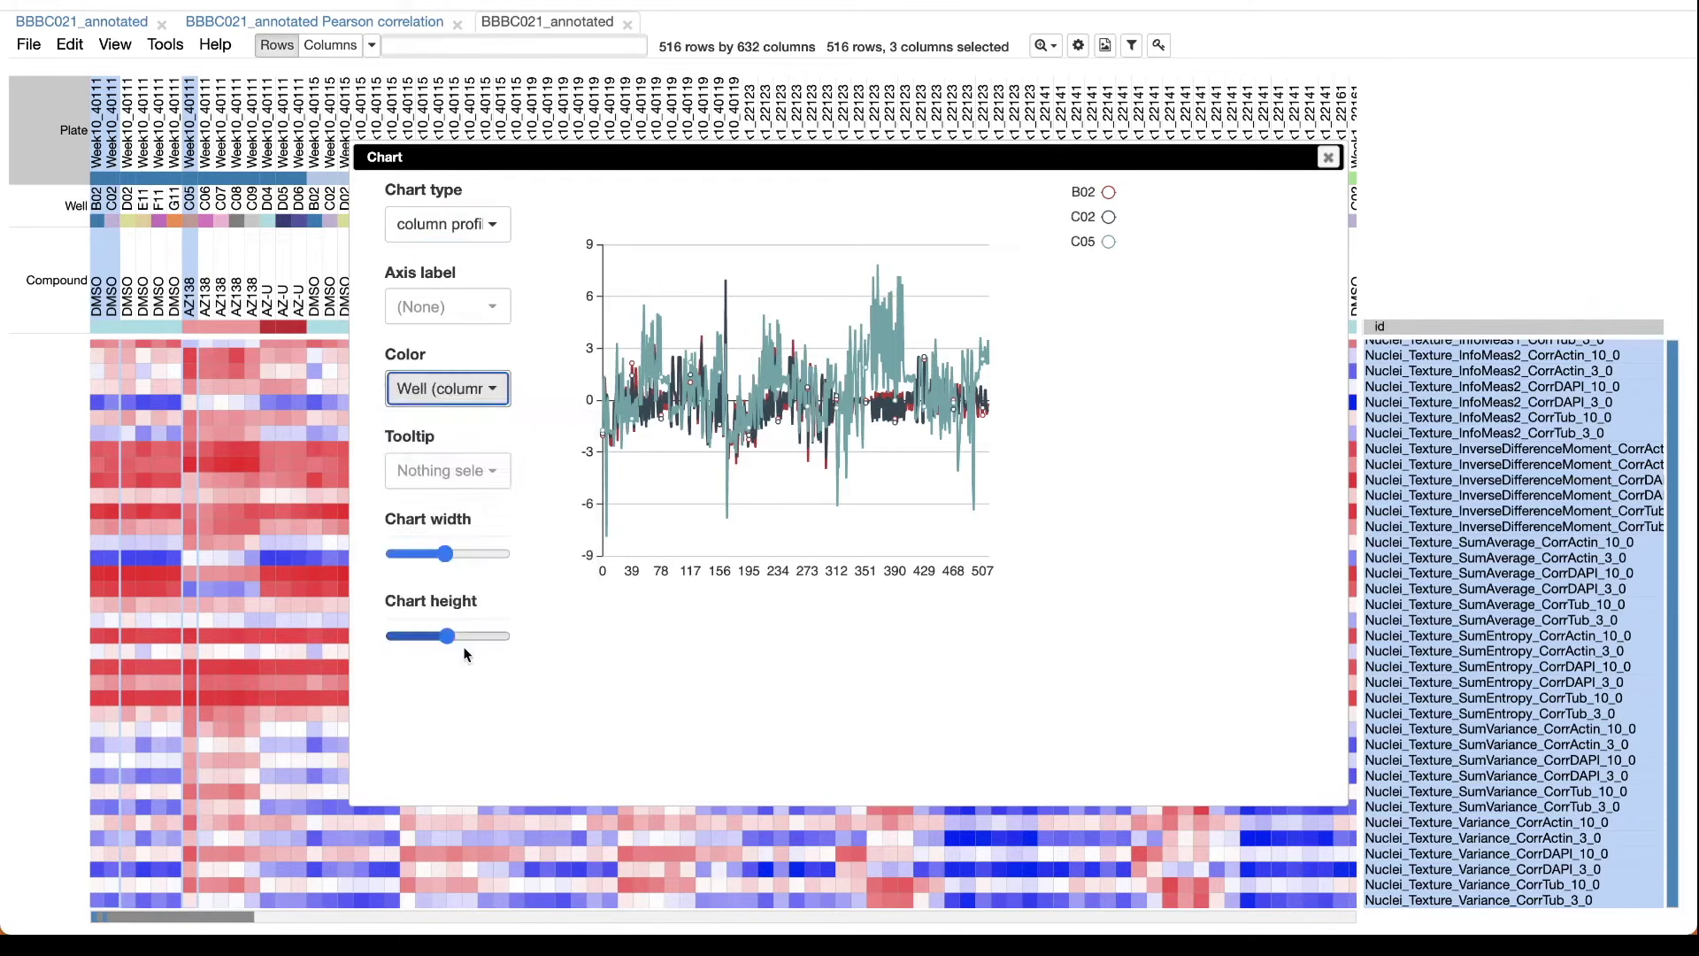
{"action": "left_click", "coordinate": [484, 227]}
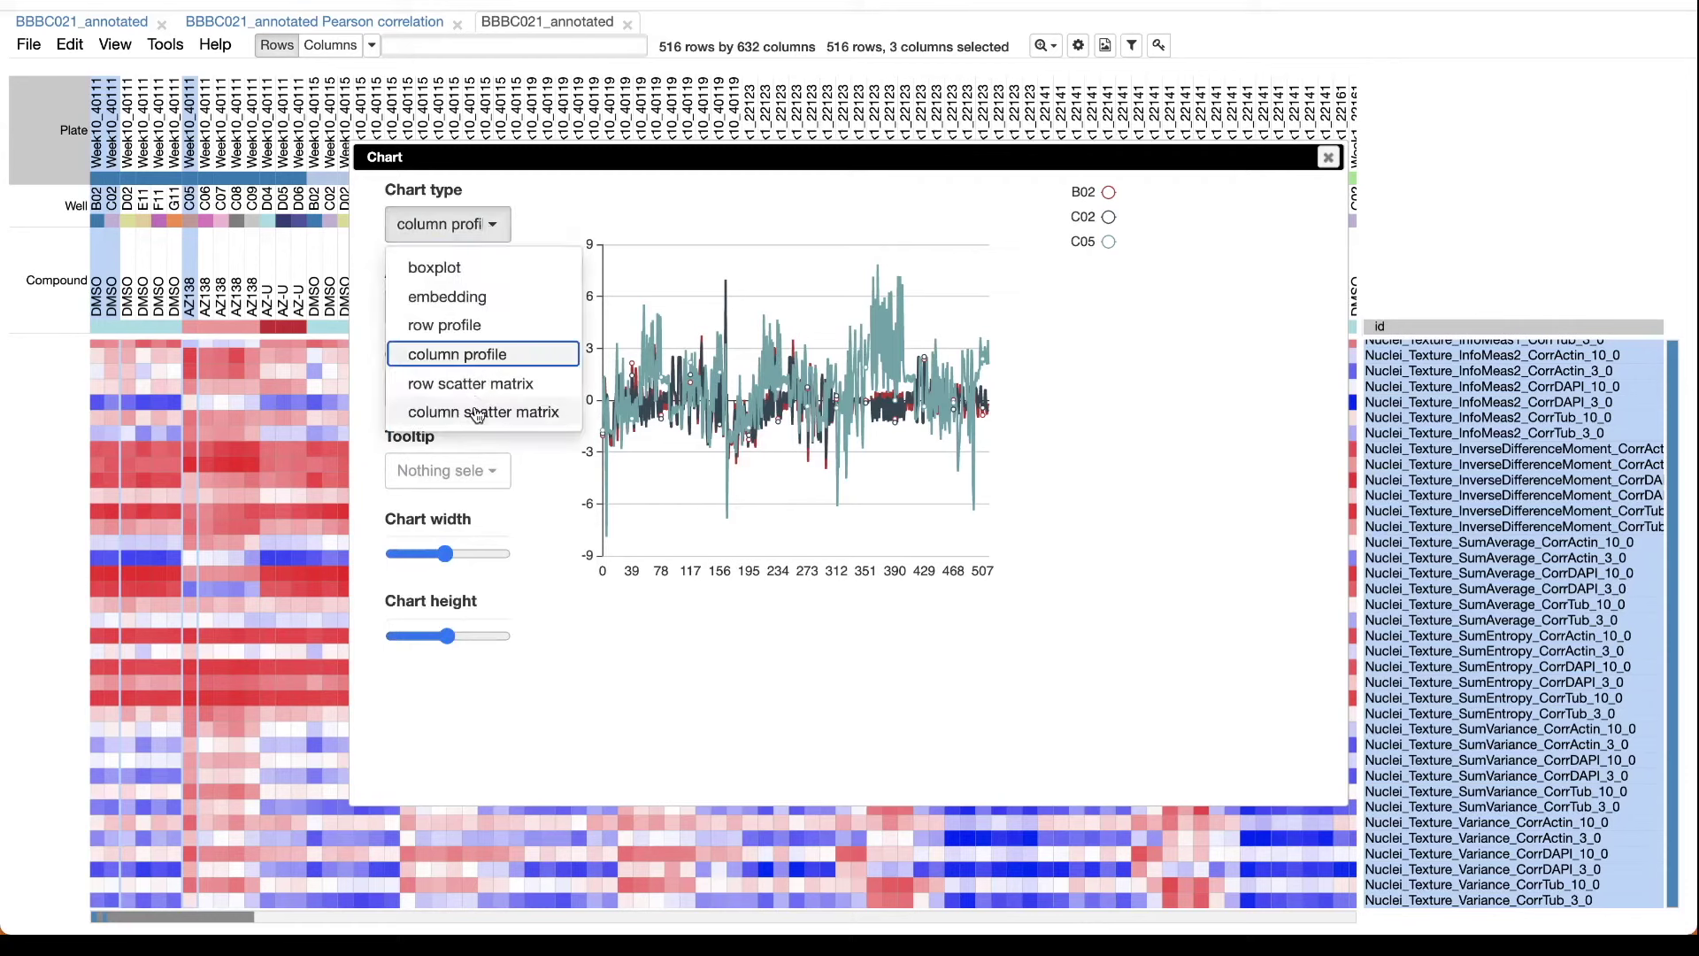
{"action": "left_click", "coordinate": [478, 413]}
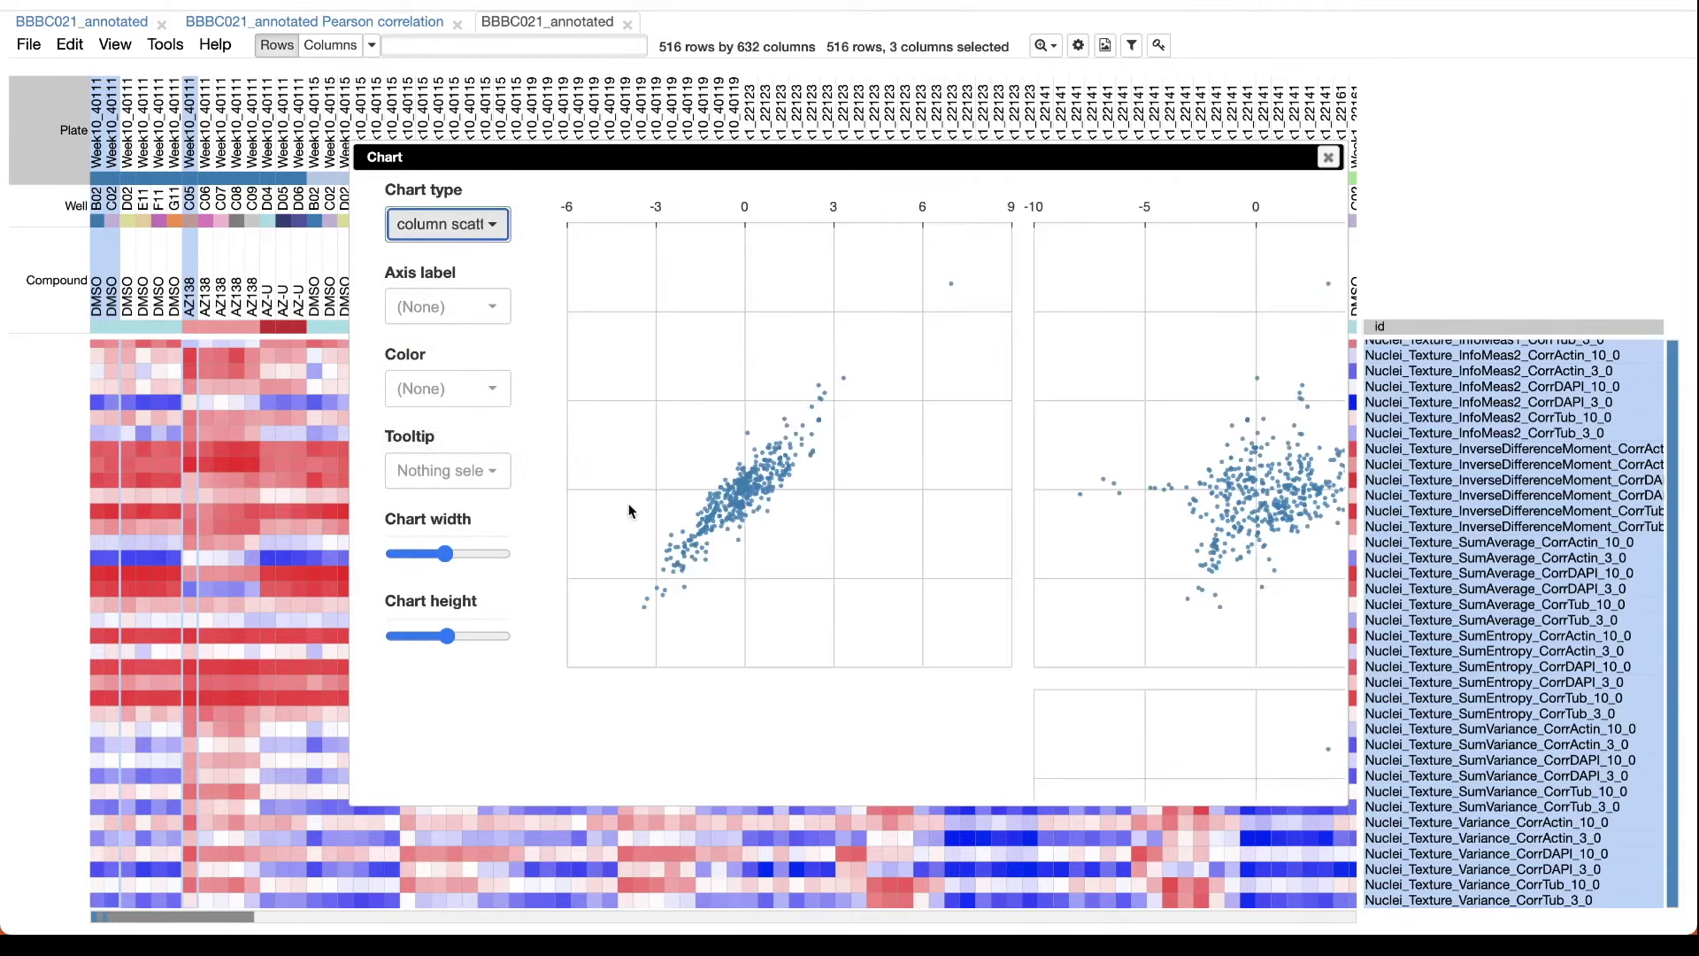
Step: Label the scatter panels by Compound and reduce chart width and height so the plots fit together
{"action": "left_click", "coordinate": [469, 306]}
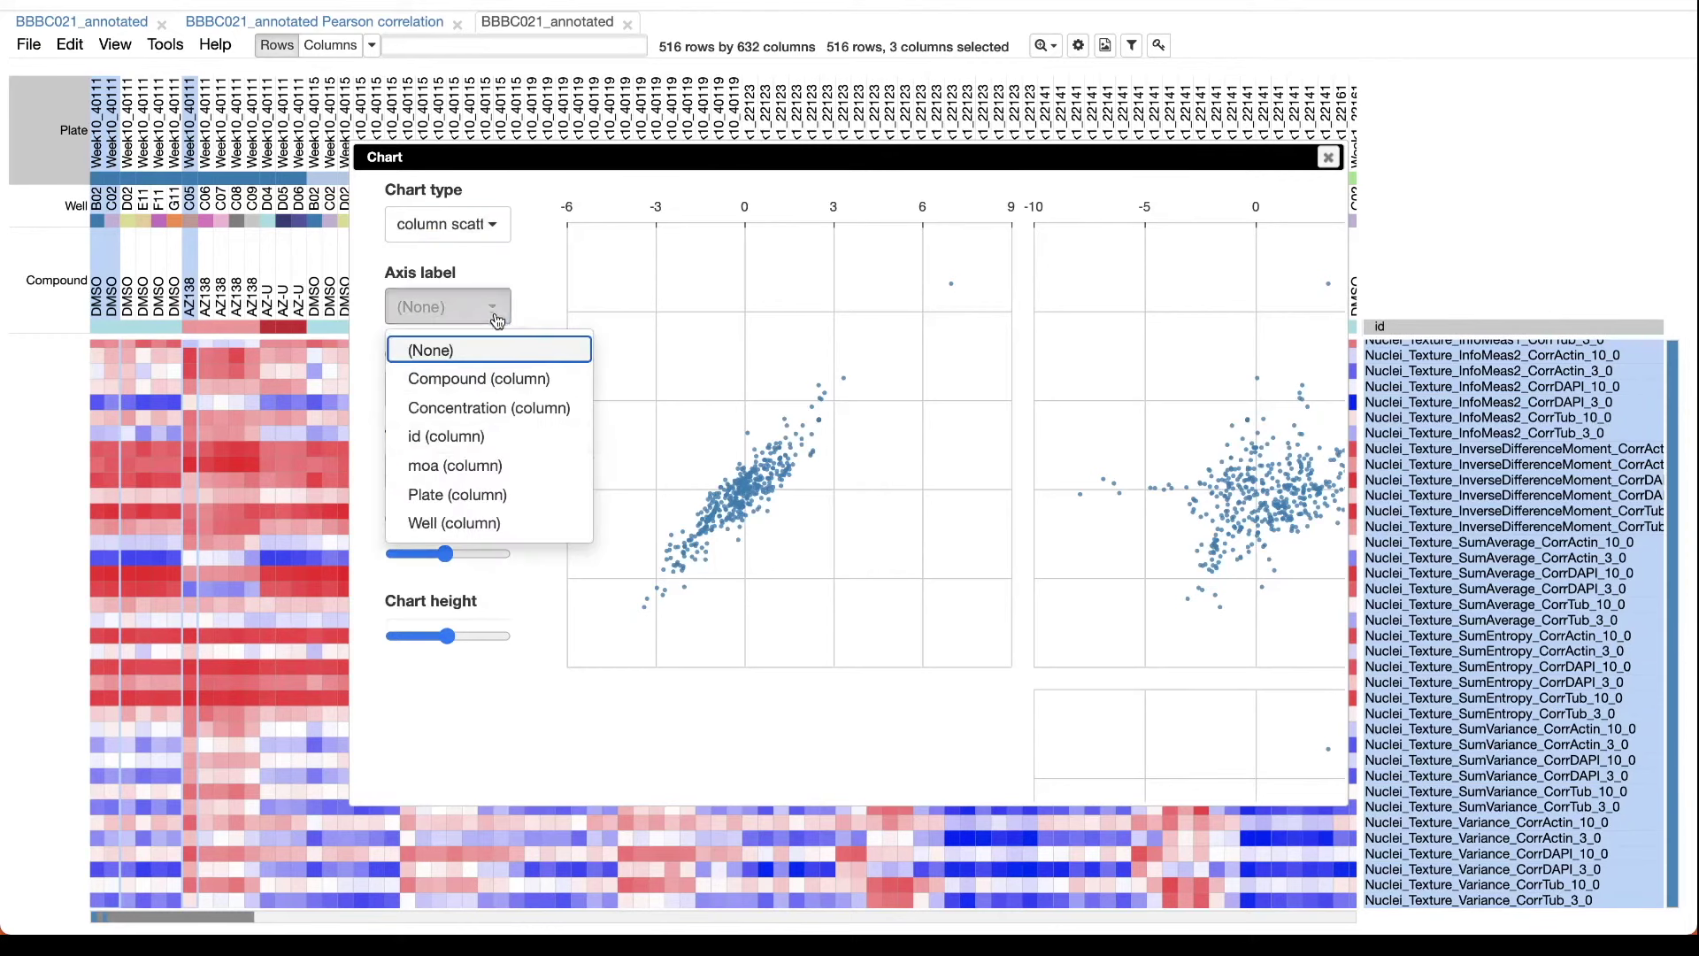
{"action": "left_click", "coordinate": [472, 379]}
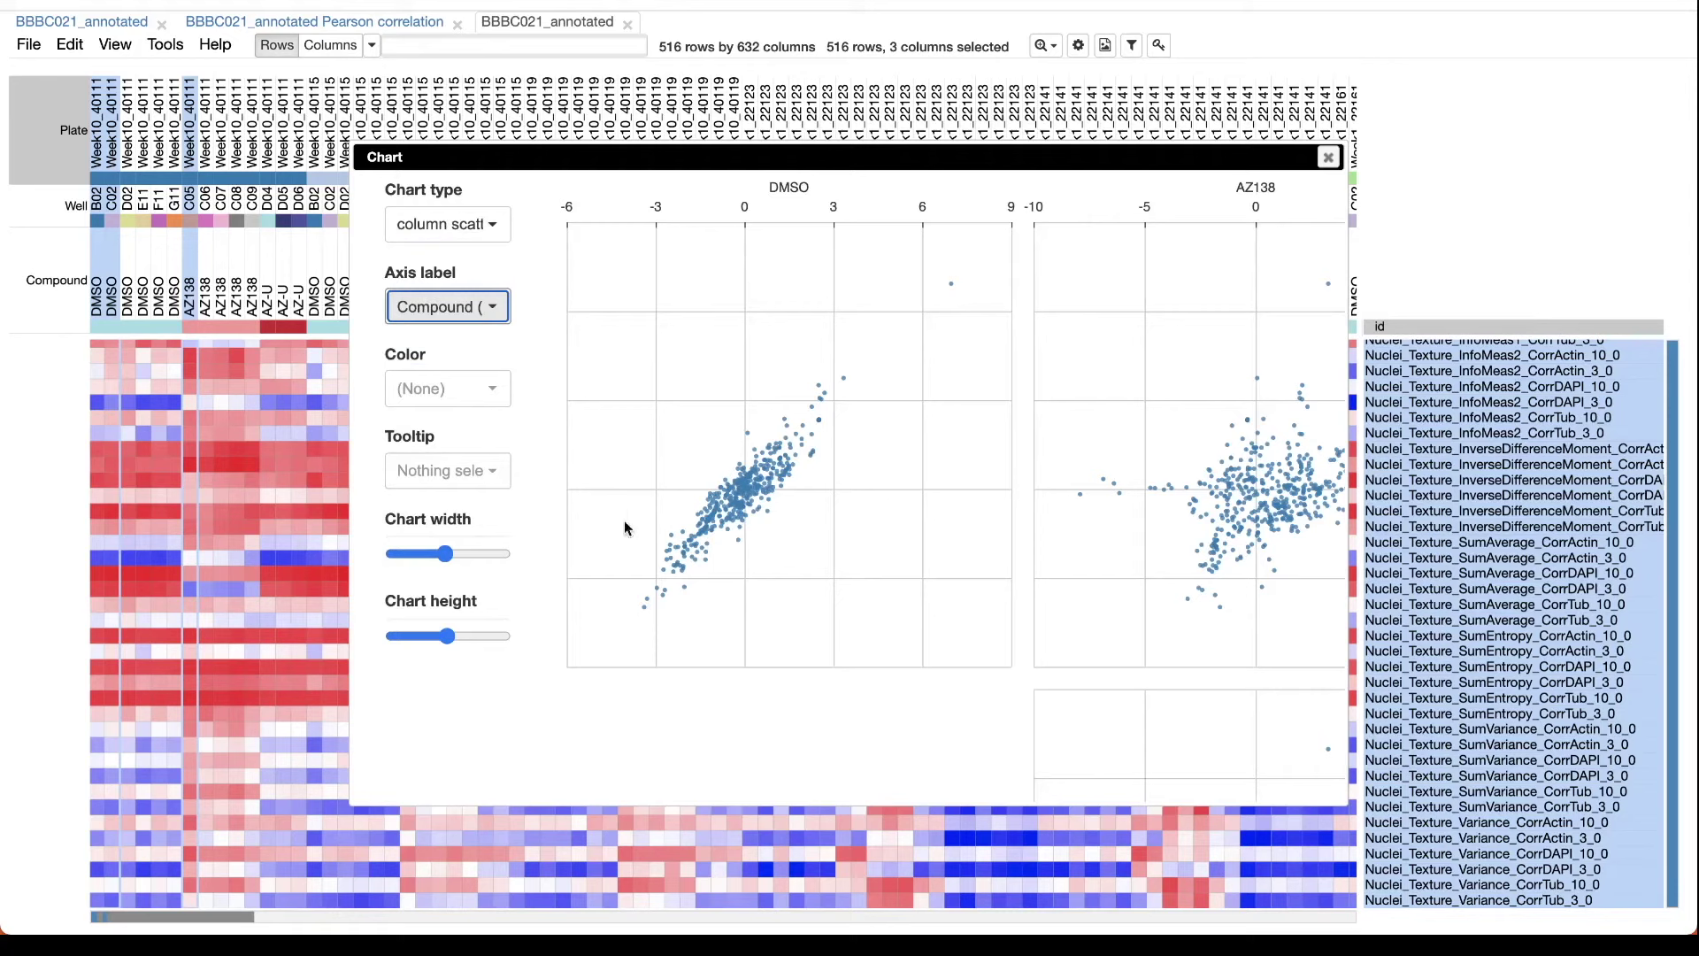
{"action": "left_click_drag", "start_coordinate": [445, 554], "coordinate": [431, 554]}
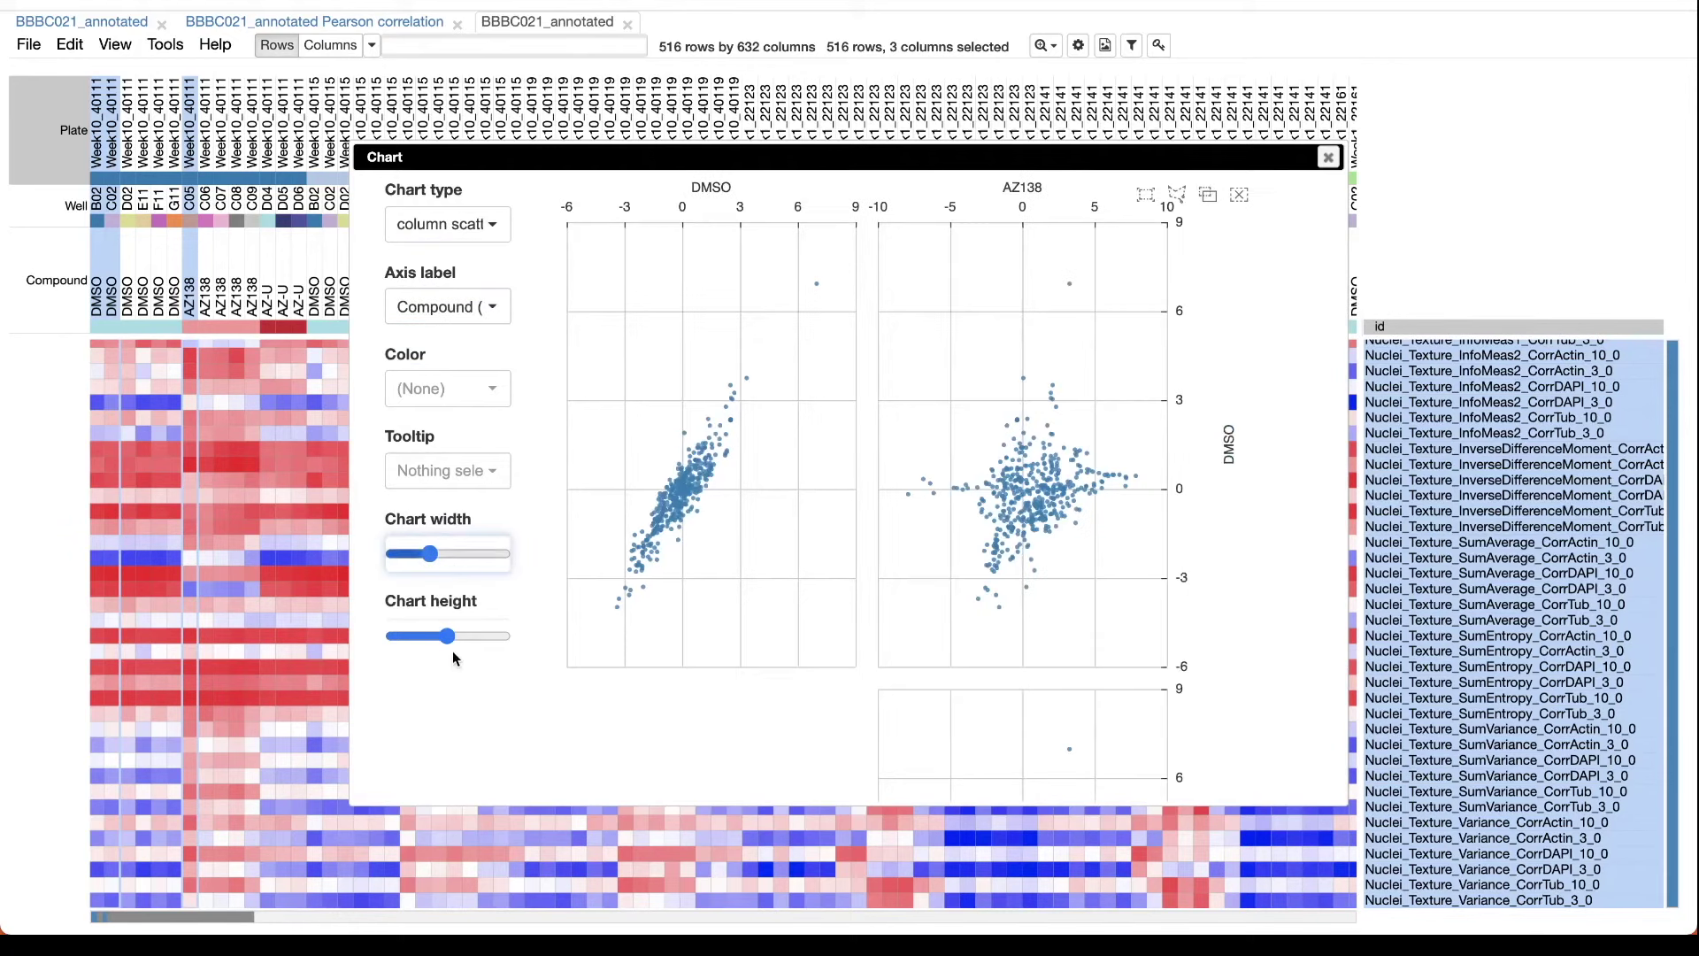
{"action": "left_click_drag", "start_coordinate": [445, 644], "coordinate": [432, 647]}
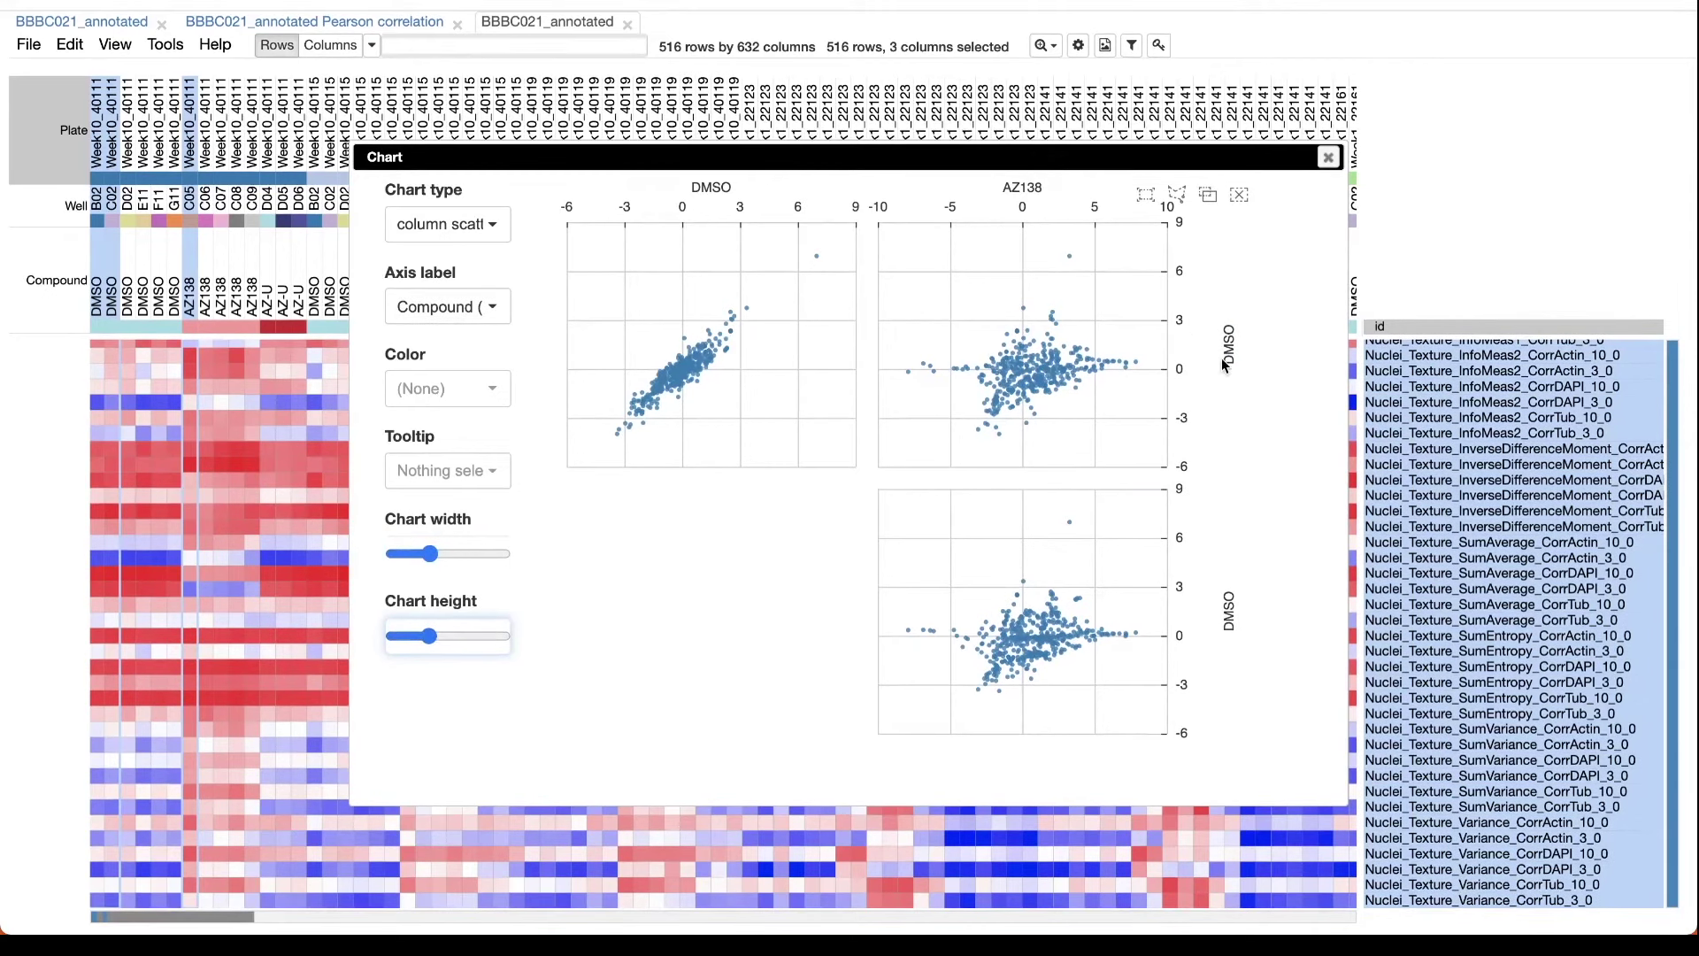
{"action": "mouse_move", "coordinate": [730, 364]}
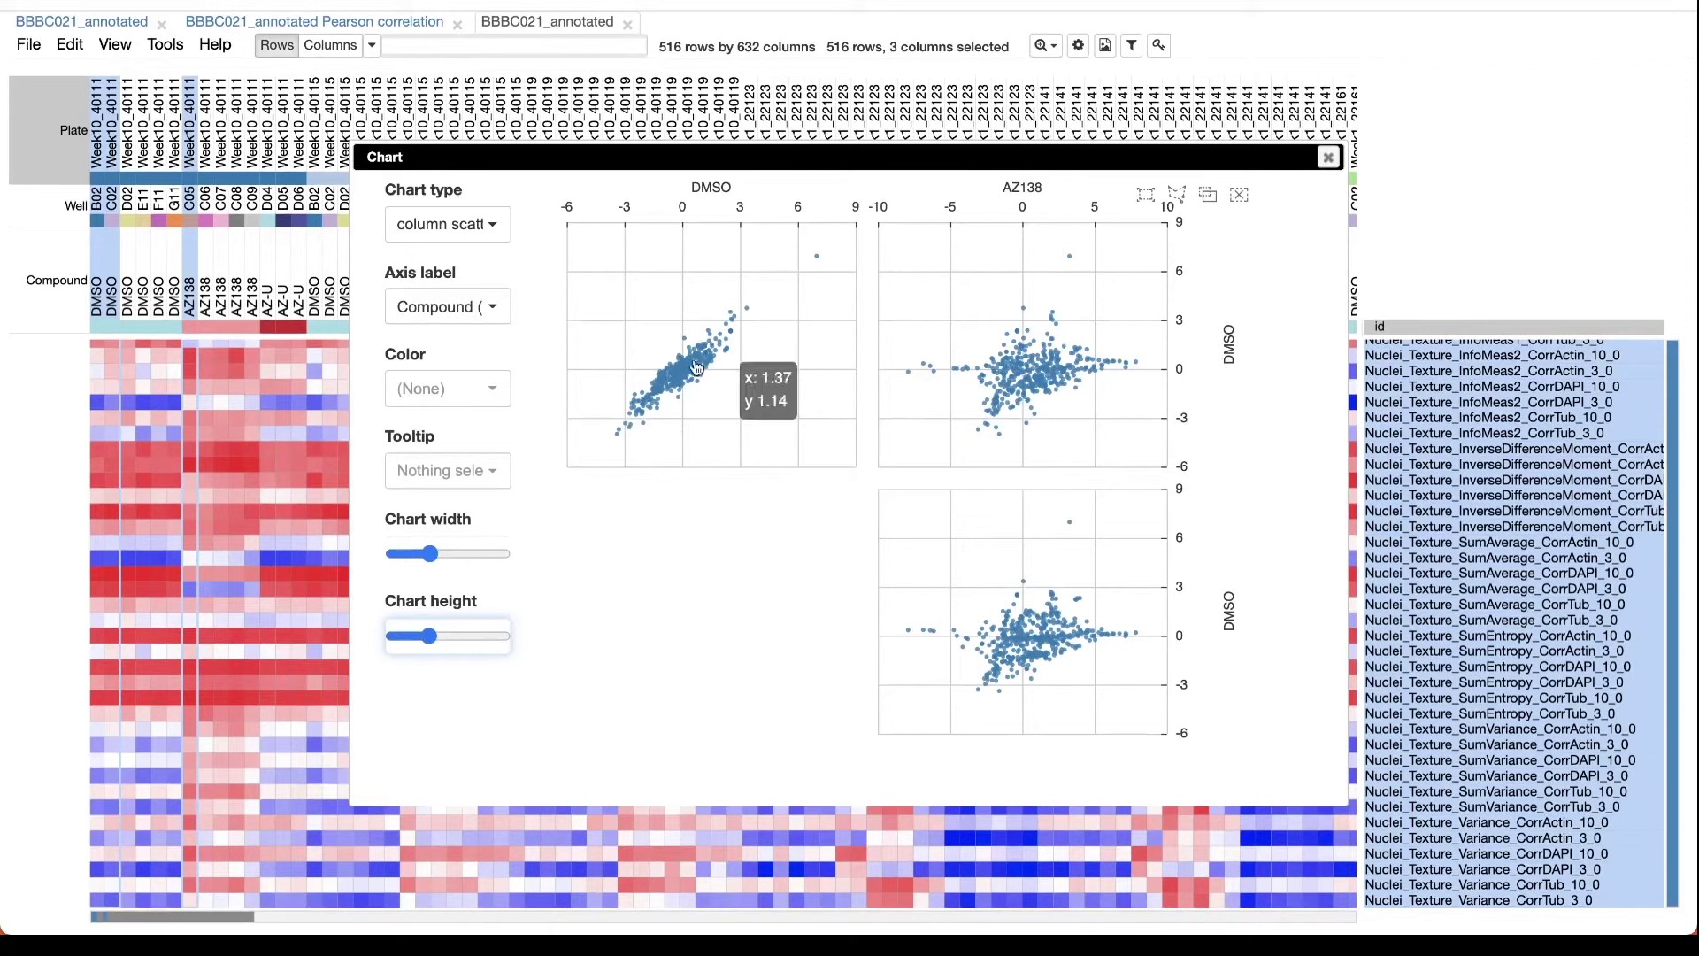
{"action": "mouse_move", "coordinate": [661, 411]}
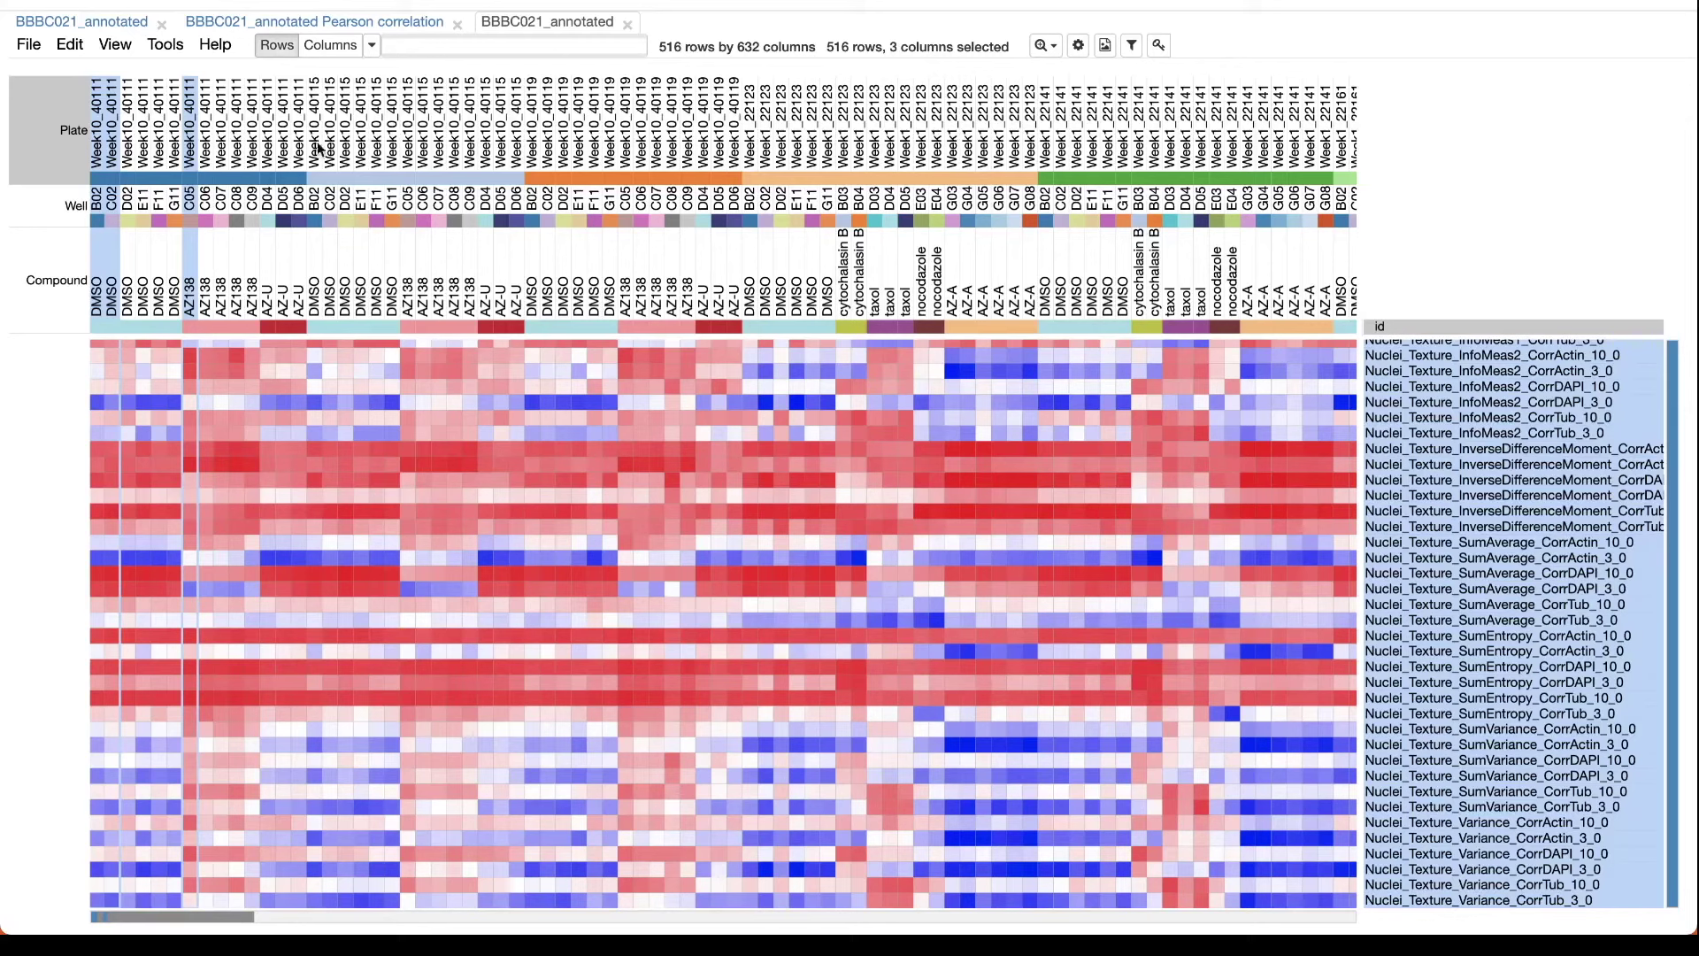
Step: Close the older BBBC021_annotated tab and the old Pearson correlation tab
{"action": "left_click", "coordinate": [132, 24]}
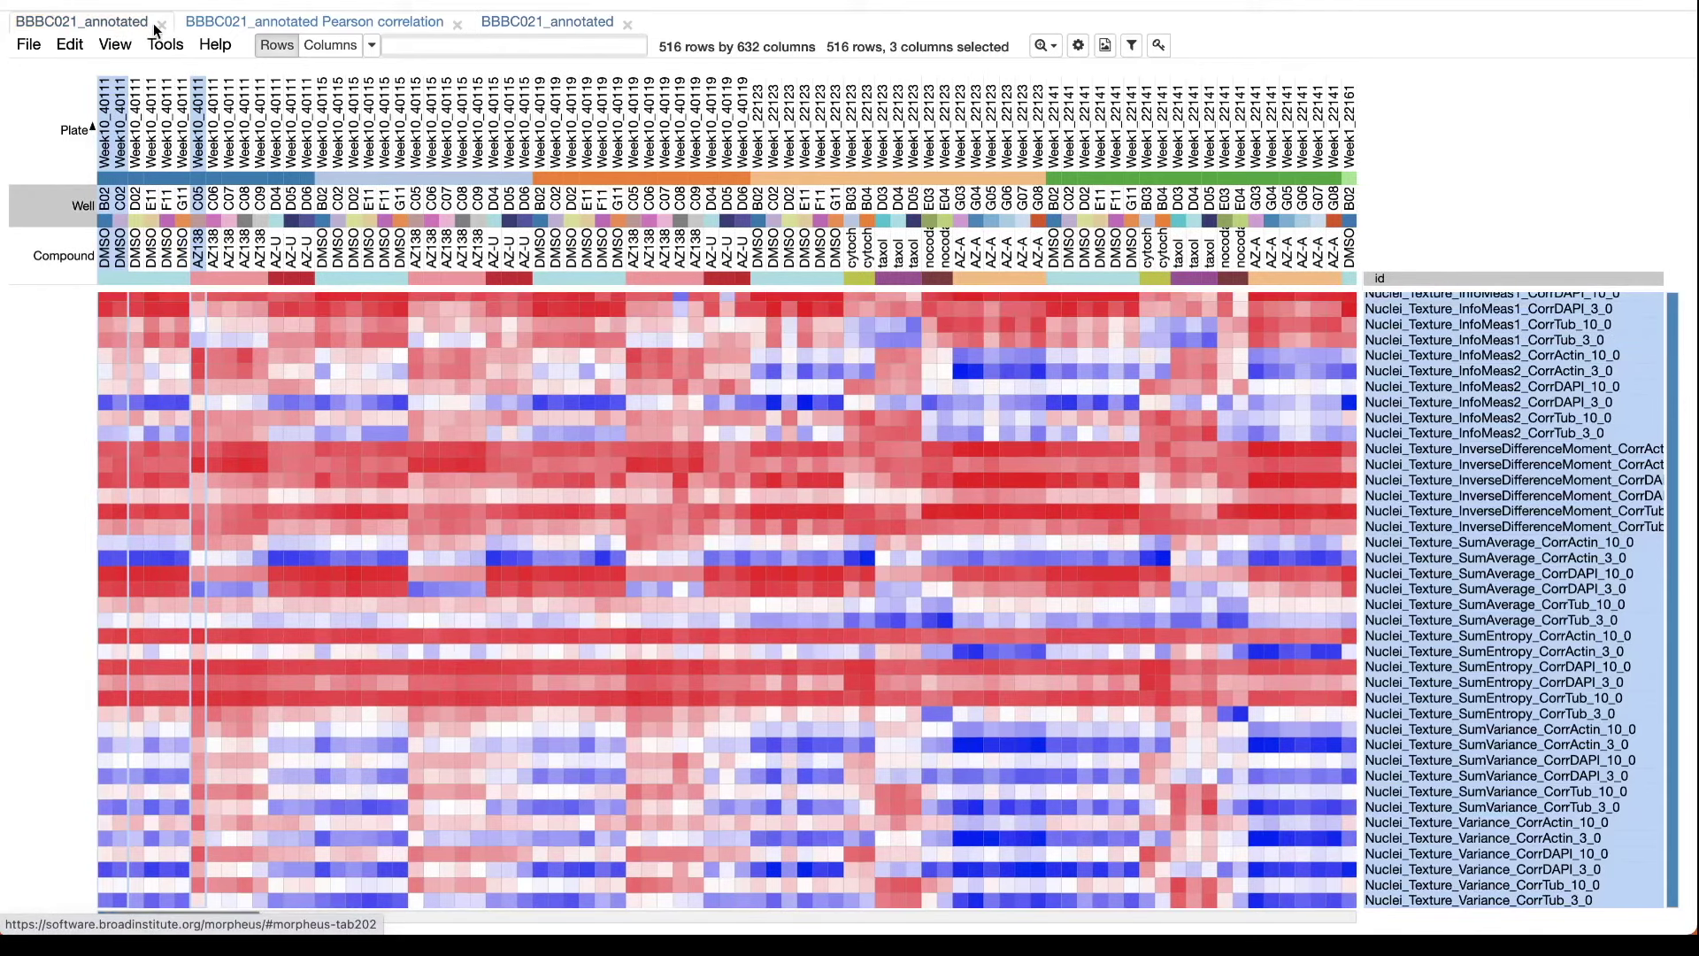
{"action": "left_click", "coordinate": [160, 25]}
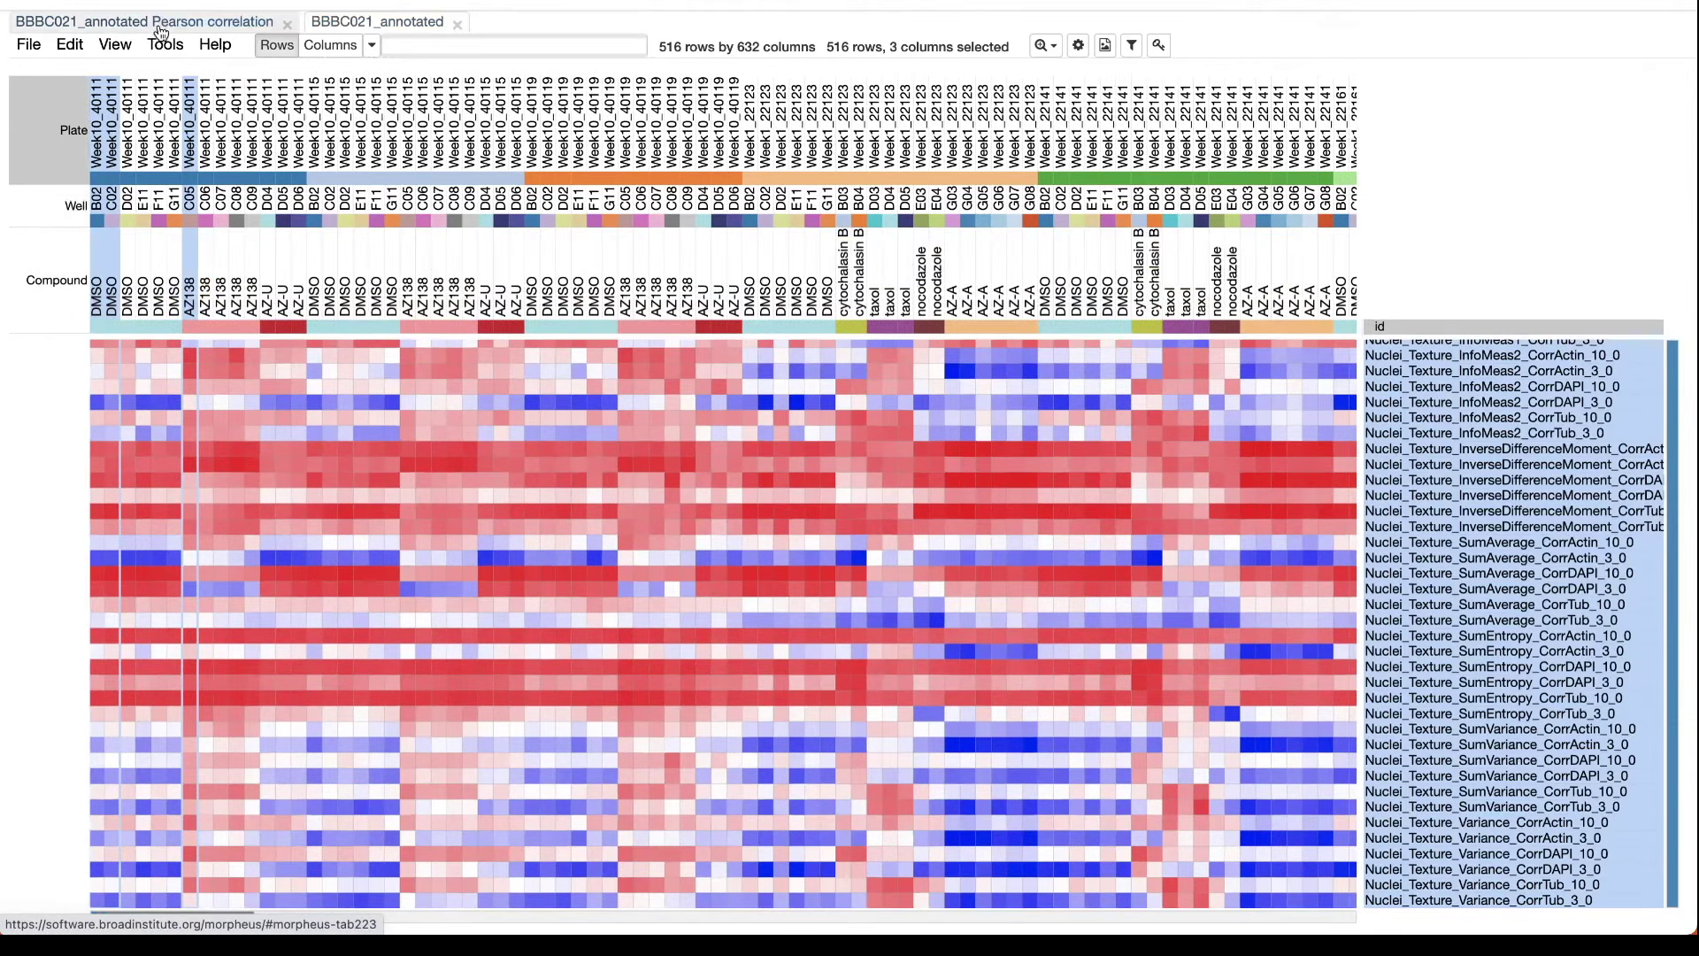
{"action": "left_click", "coordinate": [162, 34]}
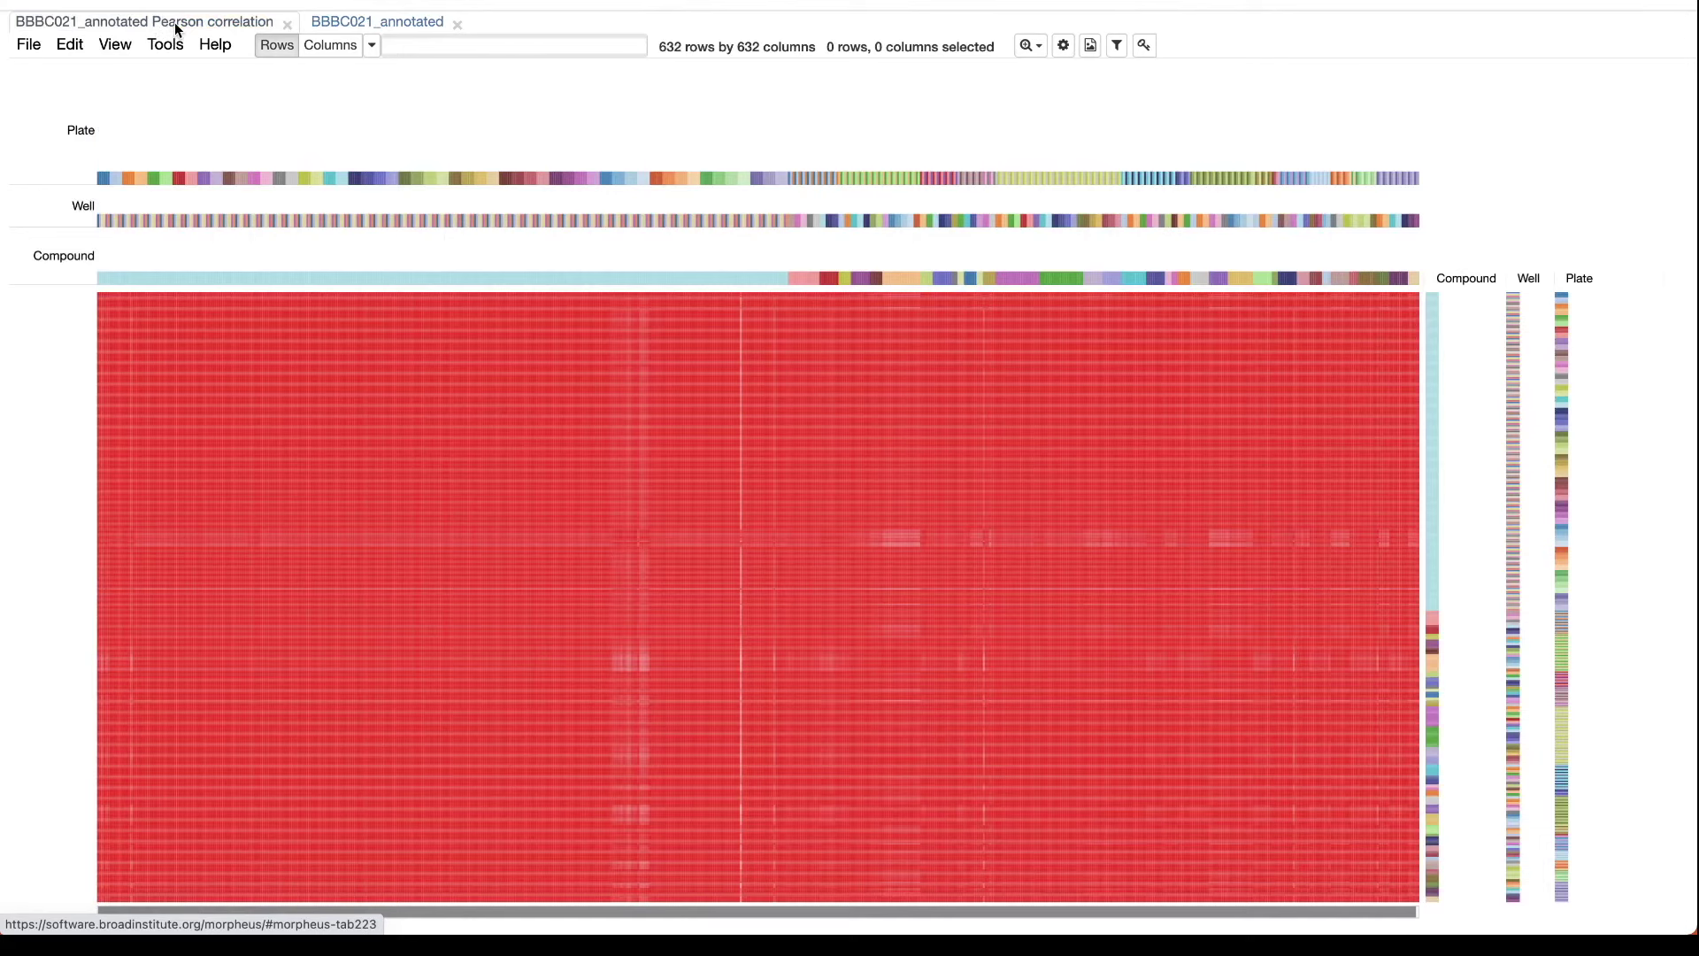
{"action": "left_click", "coordinate": [288, 25]}
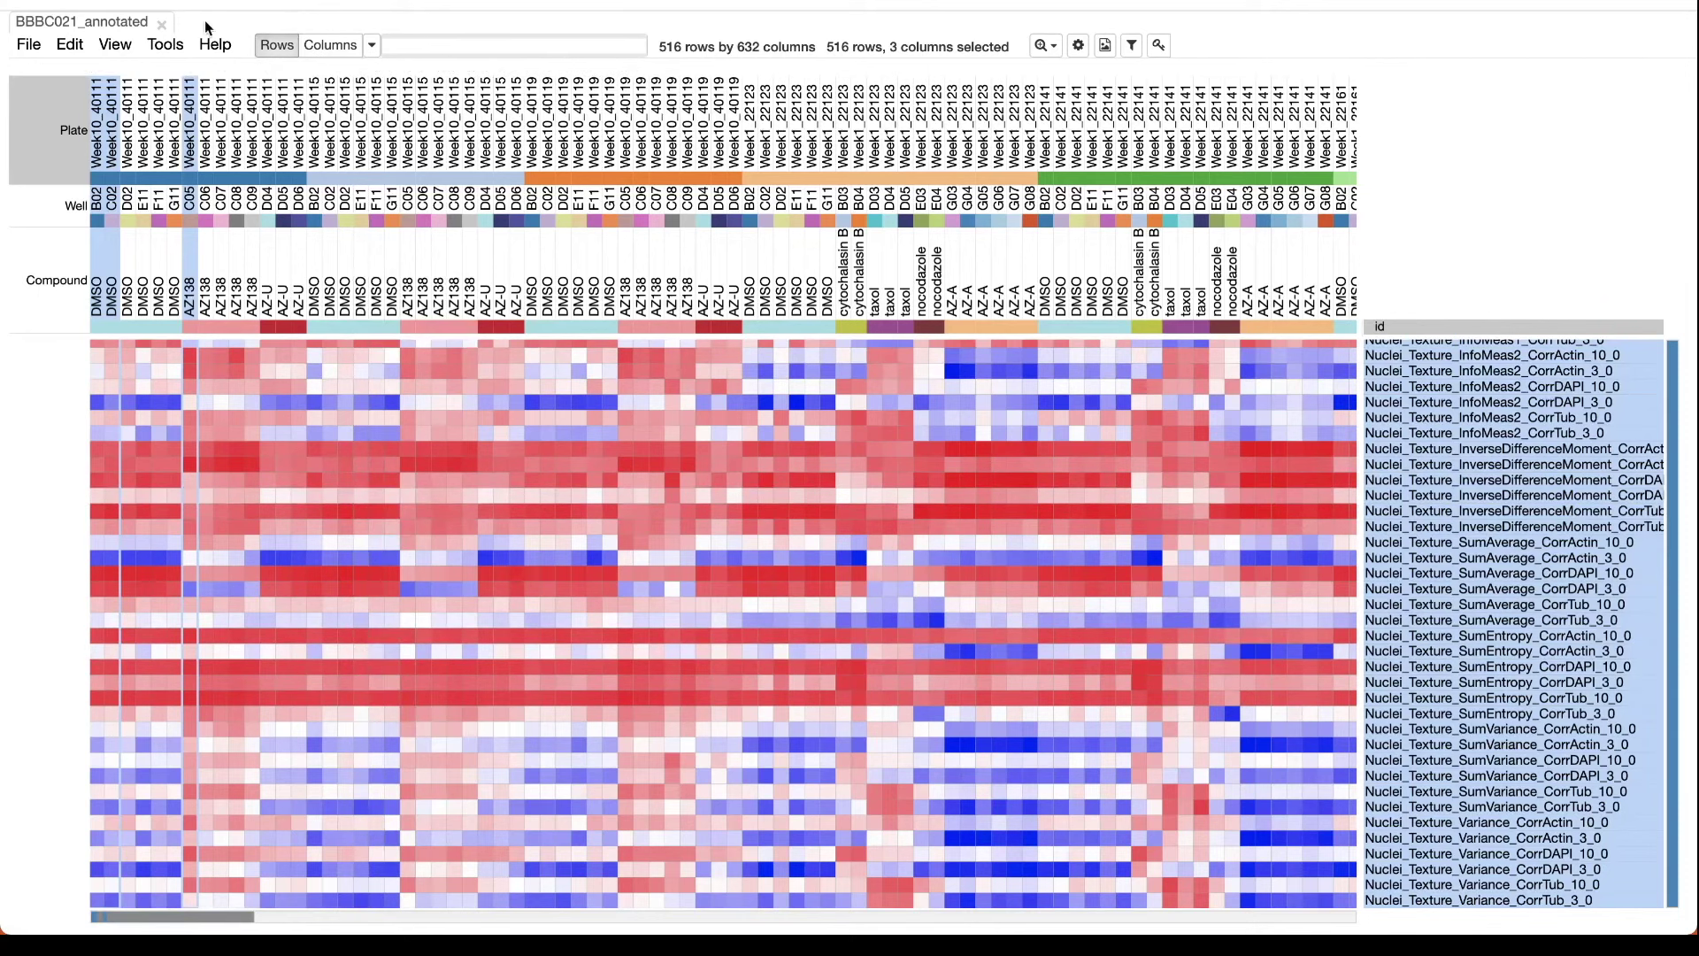
{"action": "left_click", "coordinate": [176, 46]}
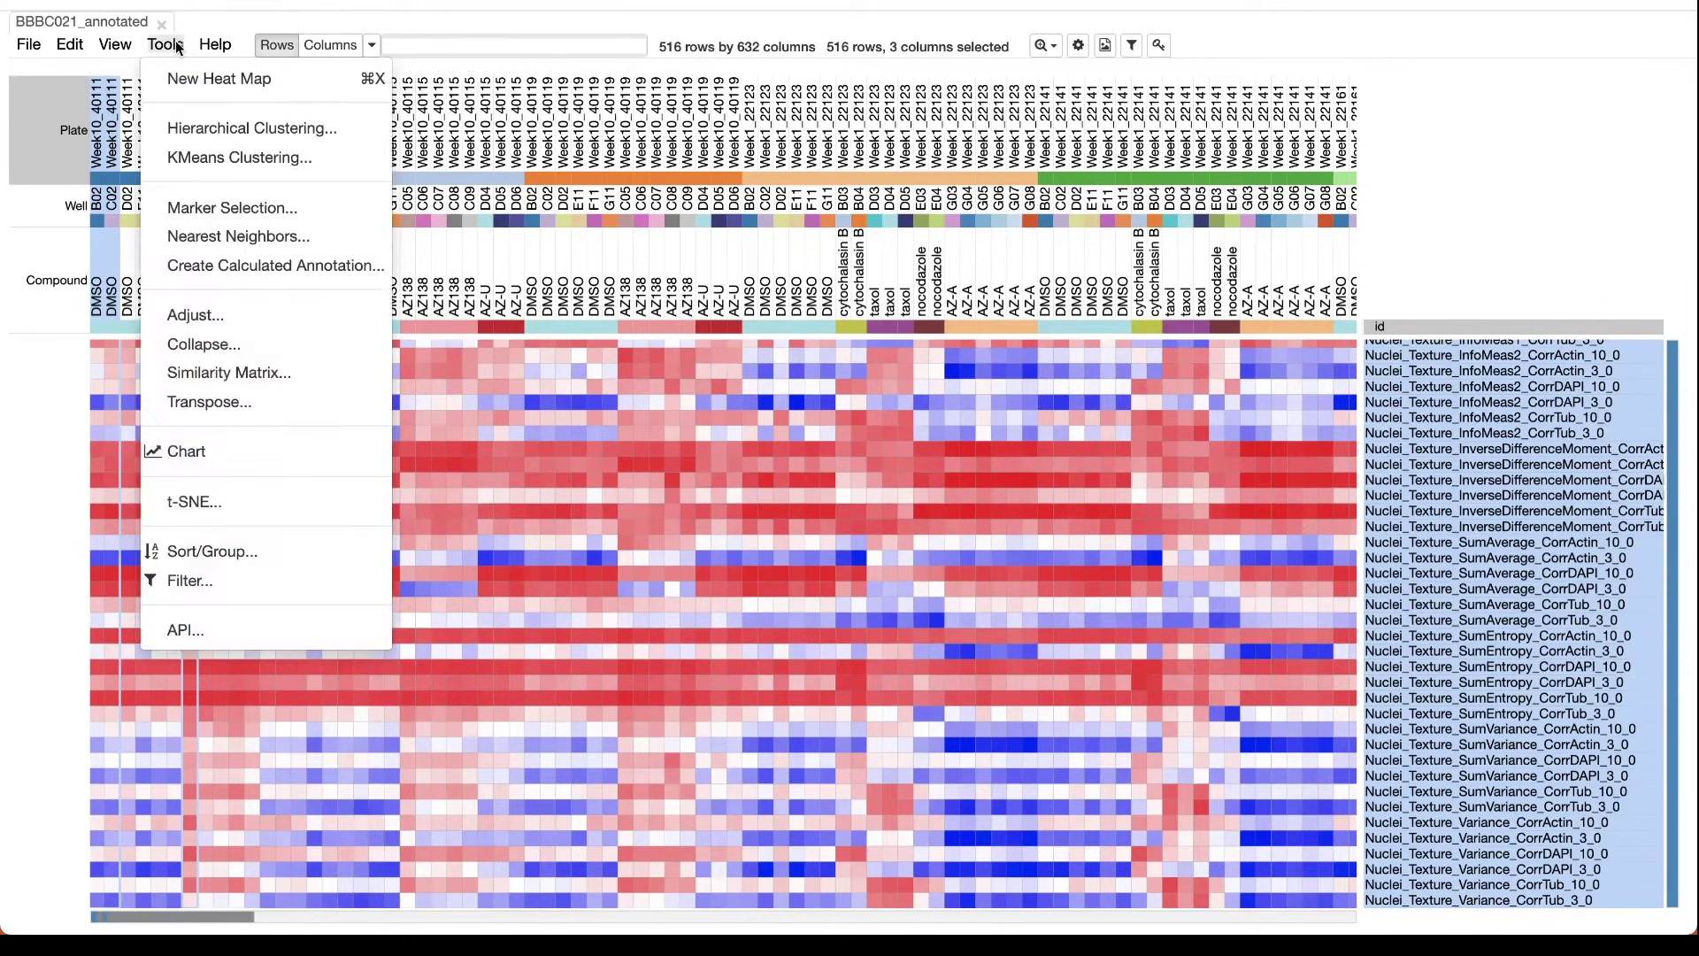
Step: Compute a 632×632 column Pearson correlation matrix, fit it to the window, and return to BBBC021_annotated
{"action": "left_click", "coordinate": [212, 374]}
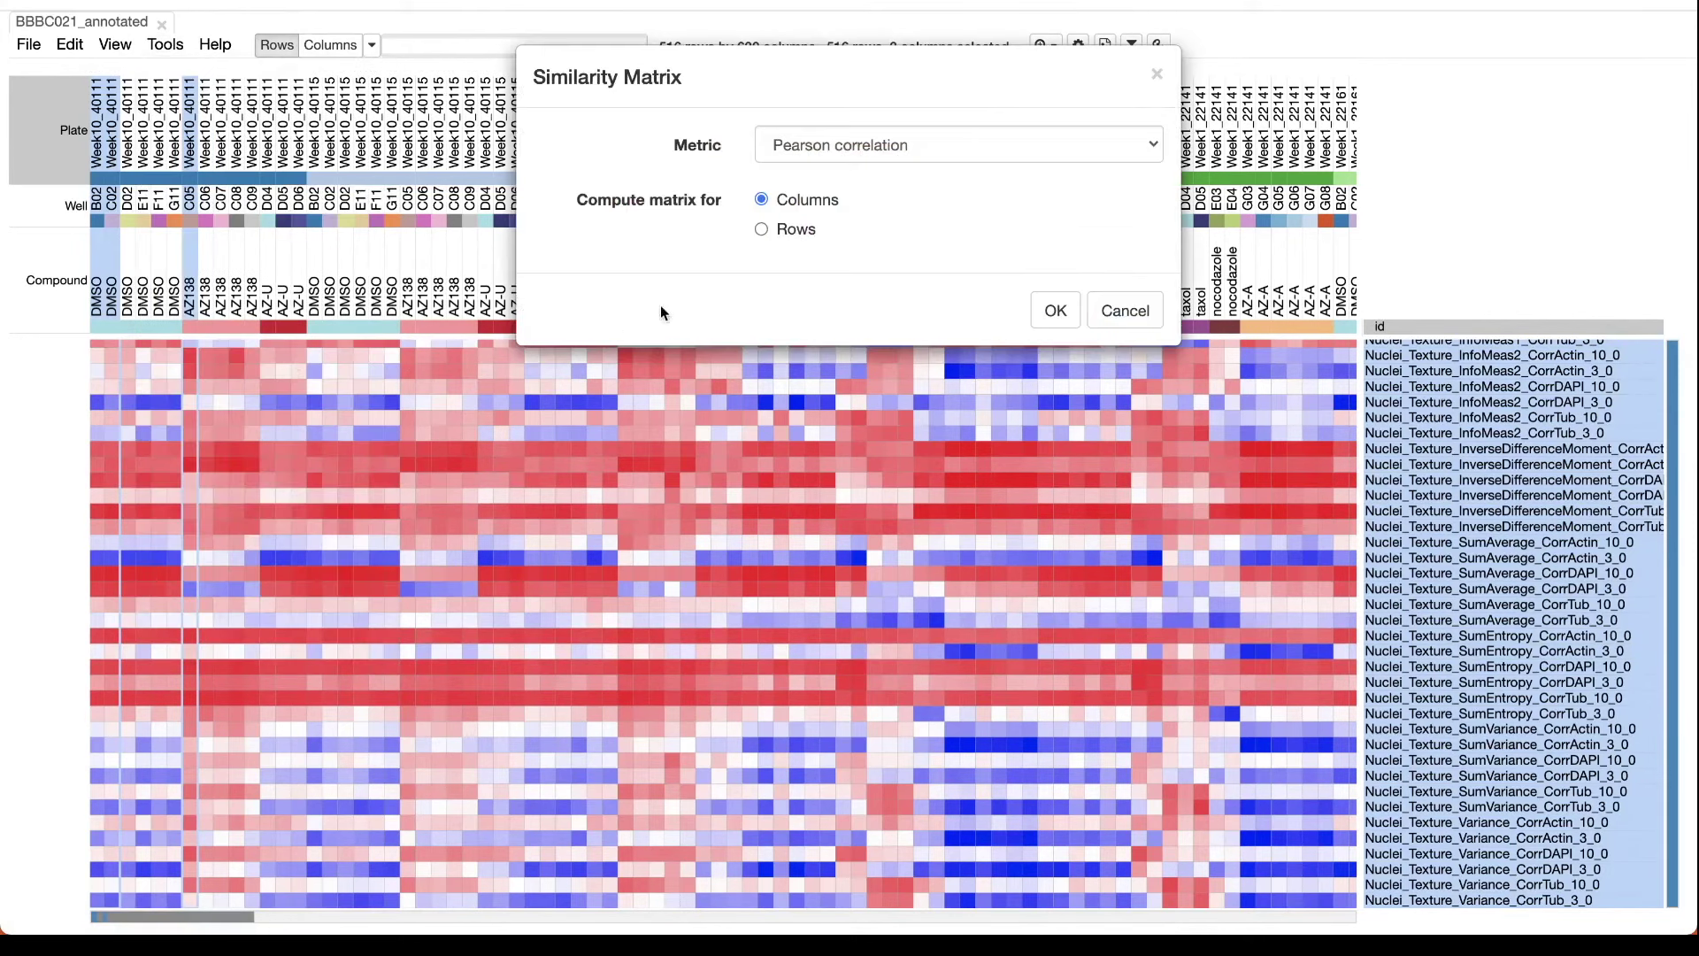
{"action": "left_click", "coordinate": [1058, 310]}
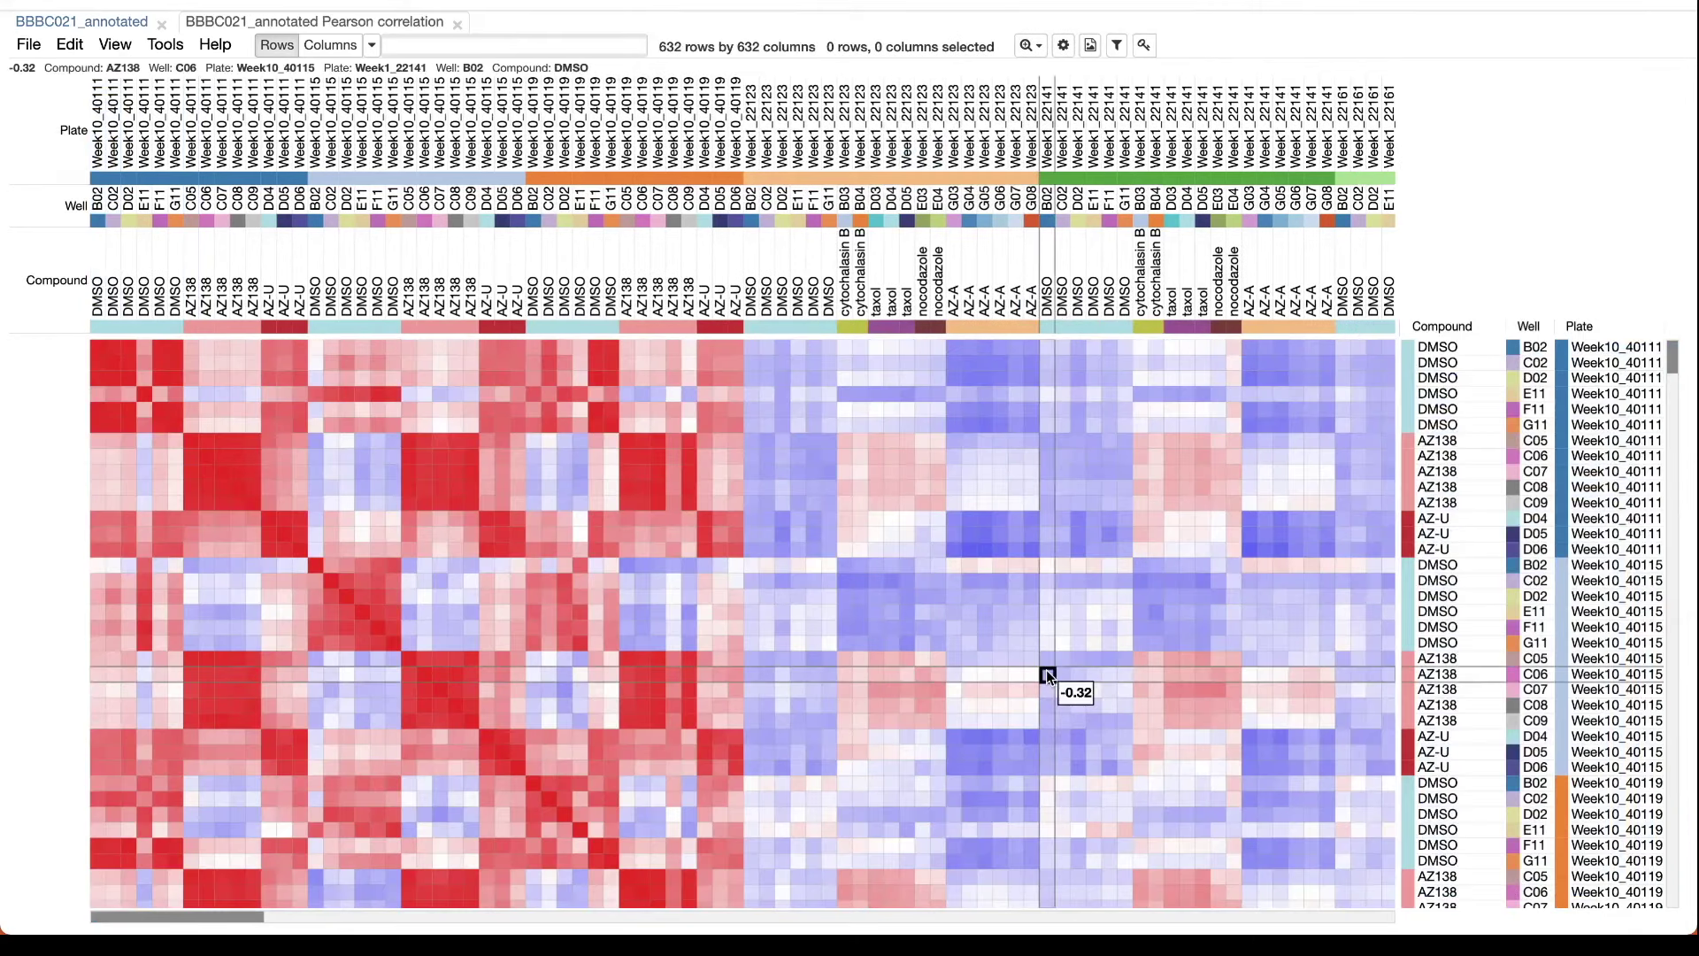
{"action": "left_click", "coordinate": [1030, 45]}
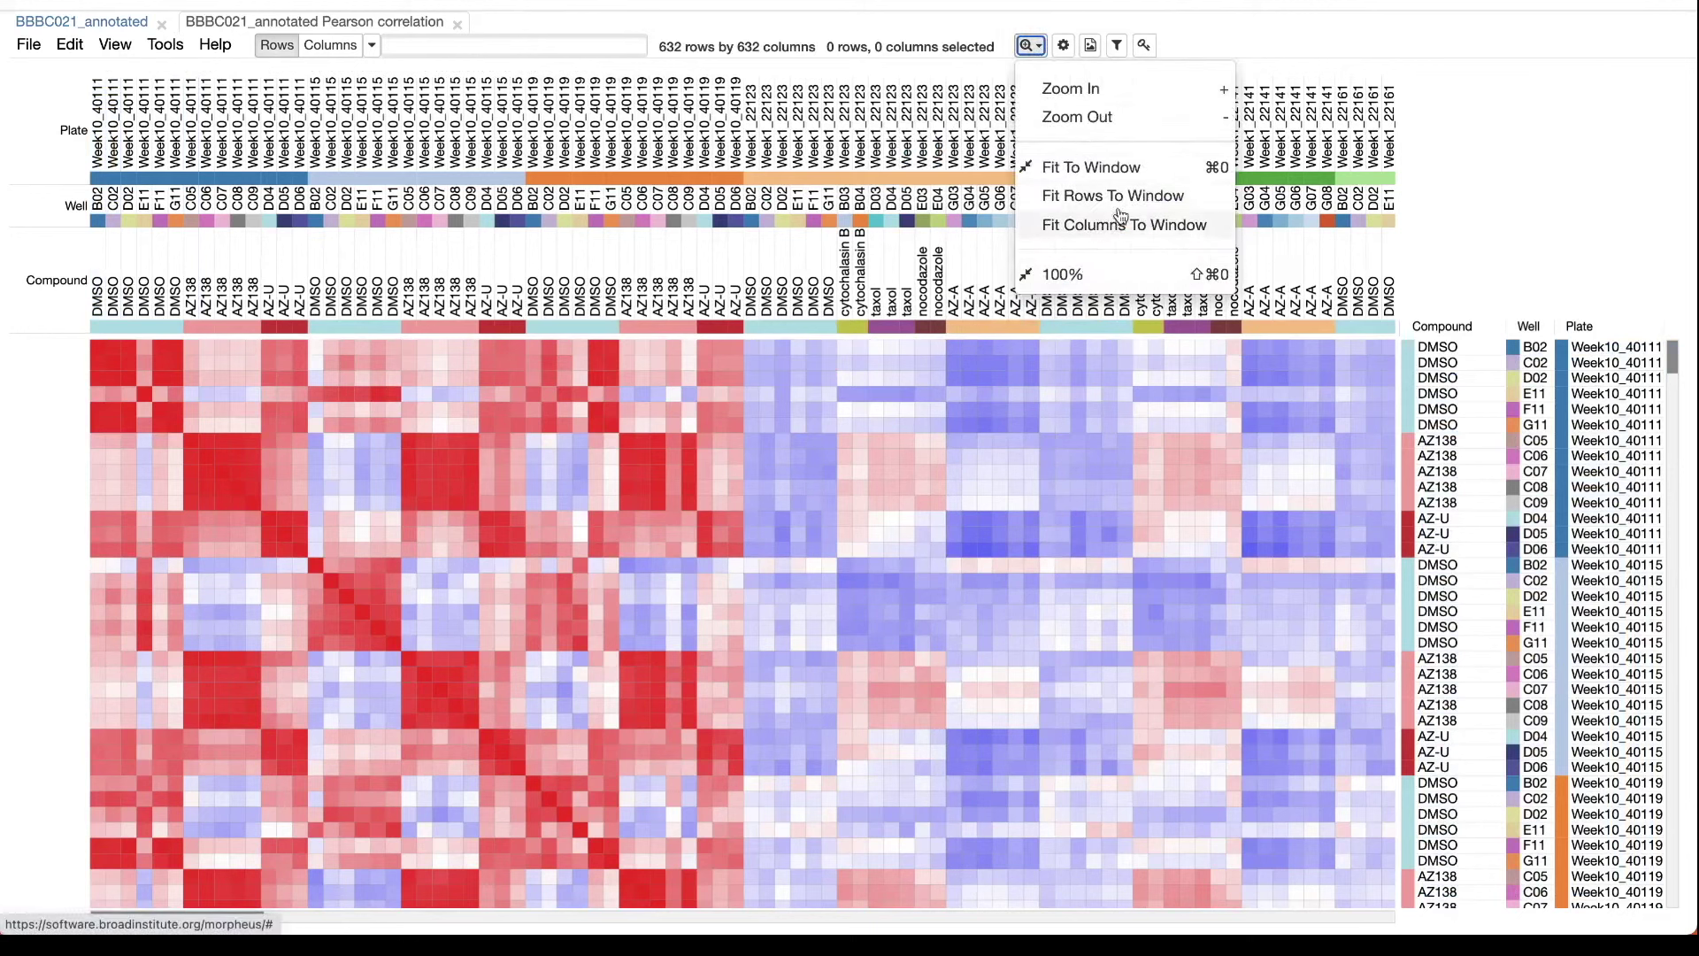
{"action": "left_click", "coordinate": [1093, 170]}
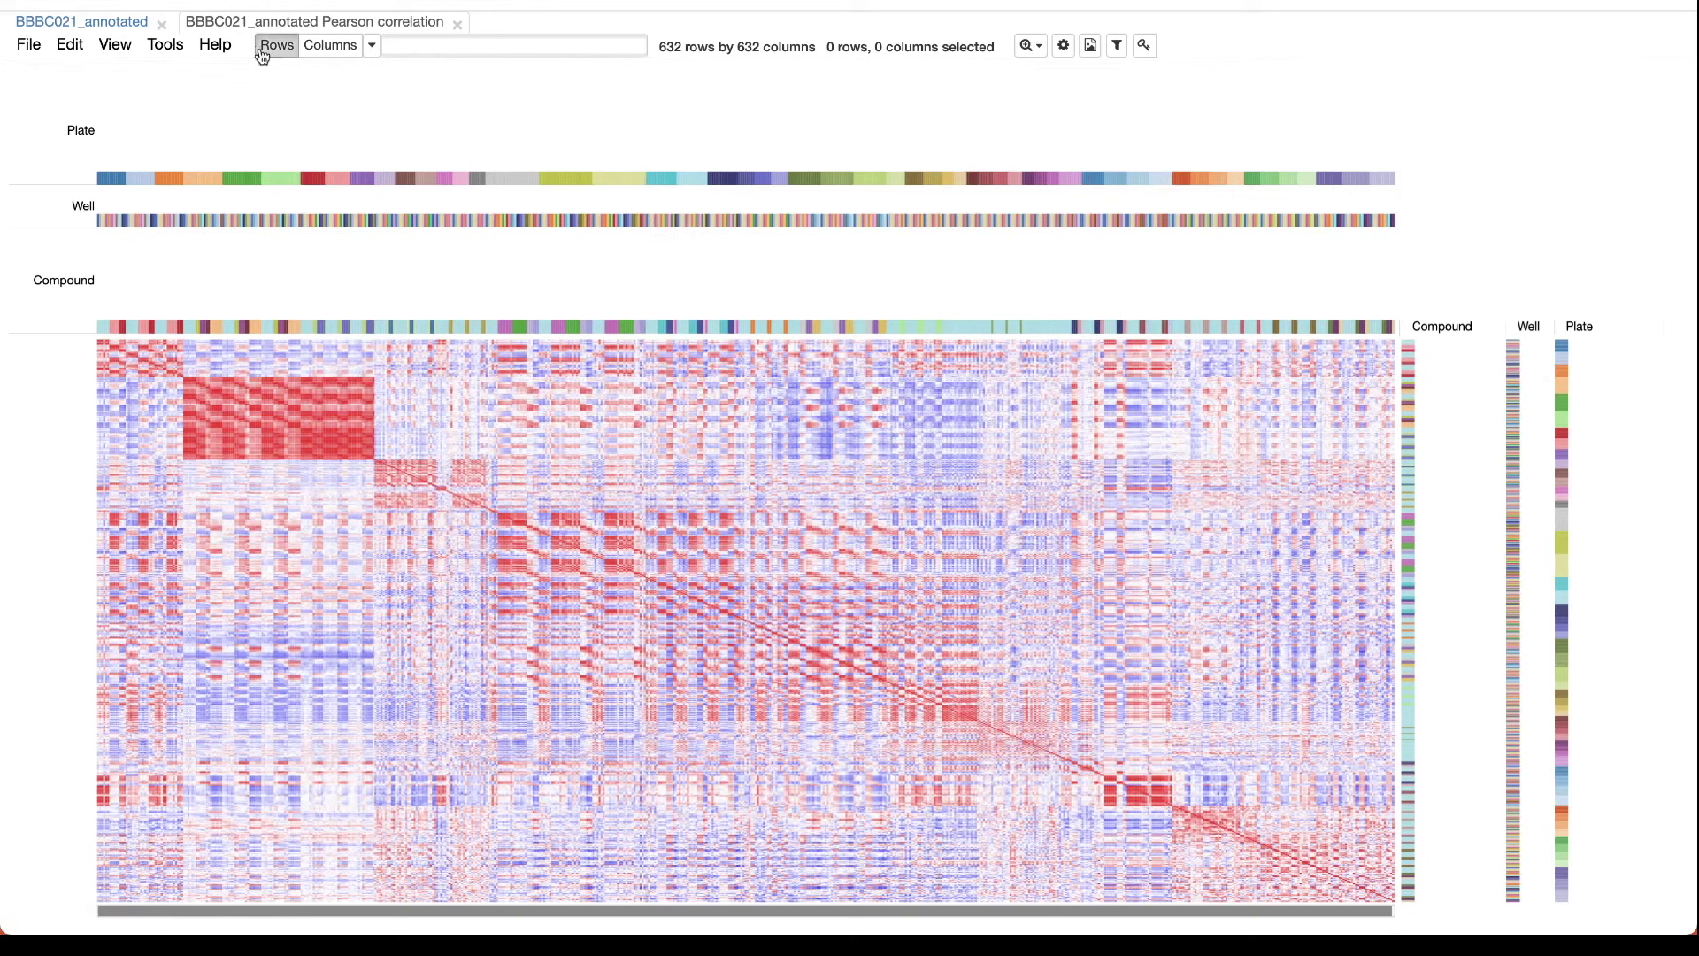
{"action": "left_click", "coordinate": [134, 22]}
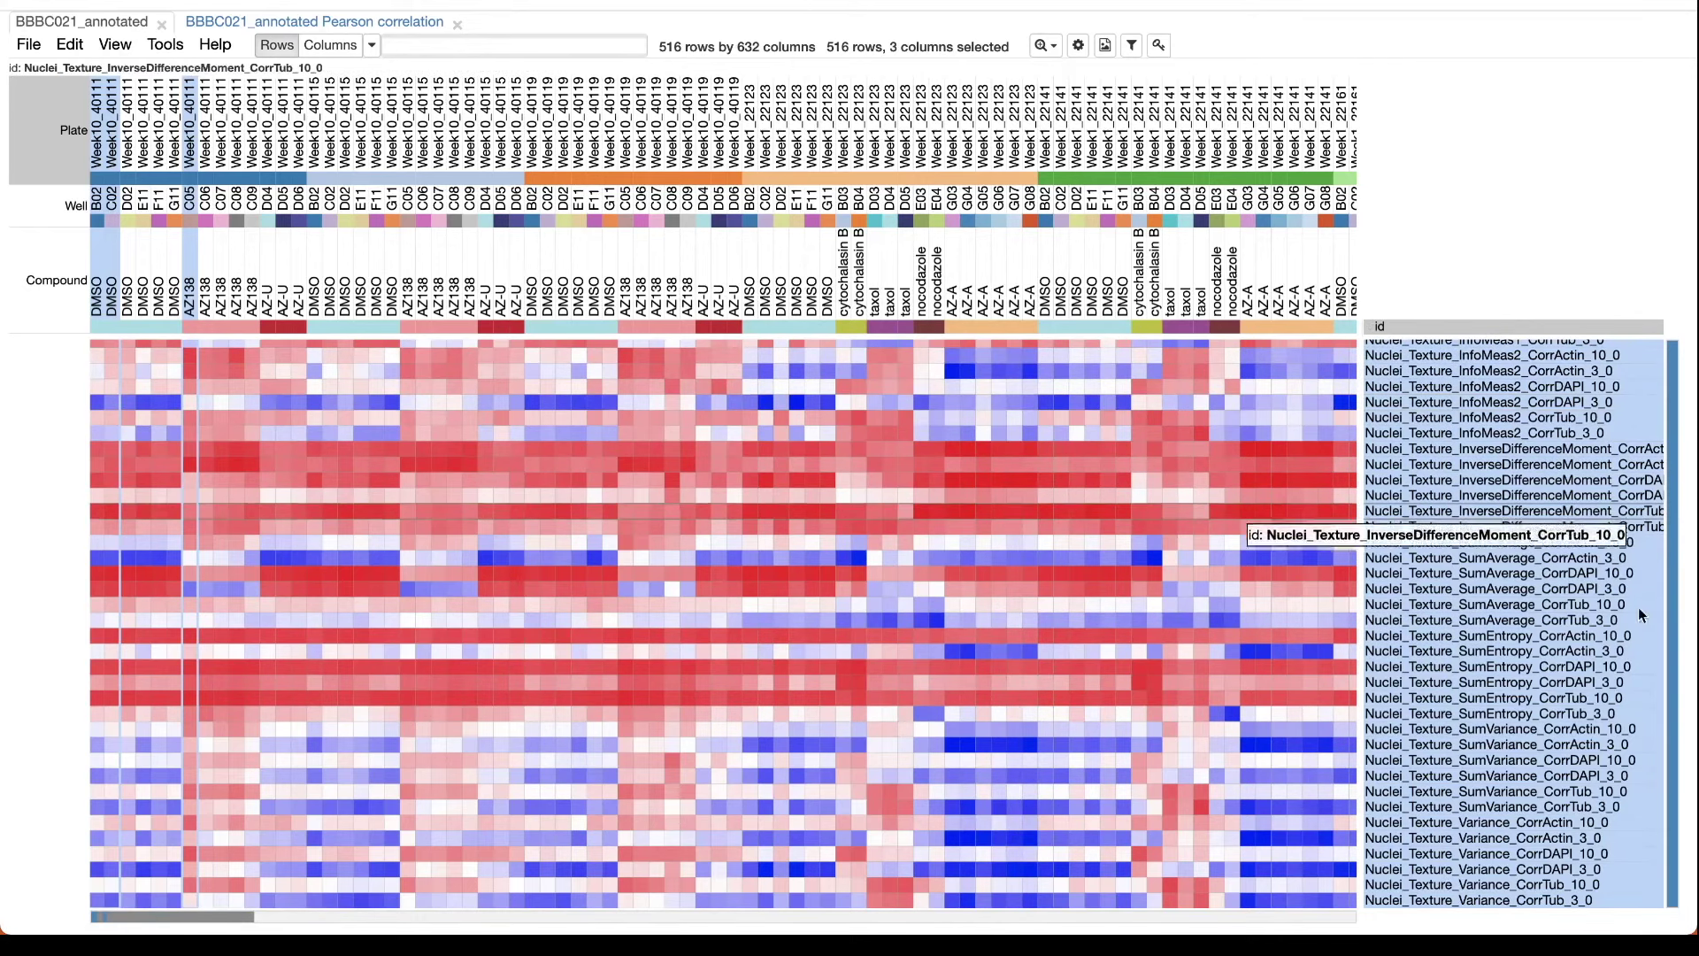
Step: Compute a 516×516 row-wise Pearson correlation matrix of the features
{"action": "left_click", "coordinate": [173, 50]}
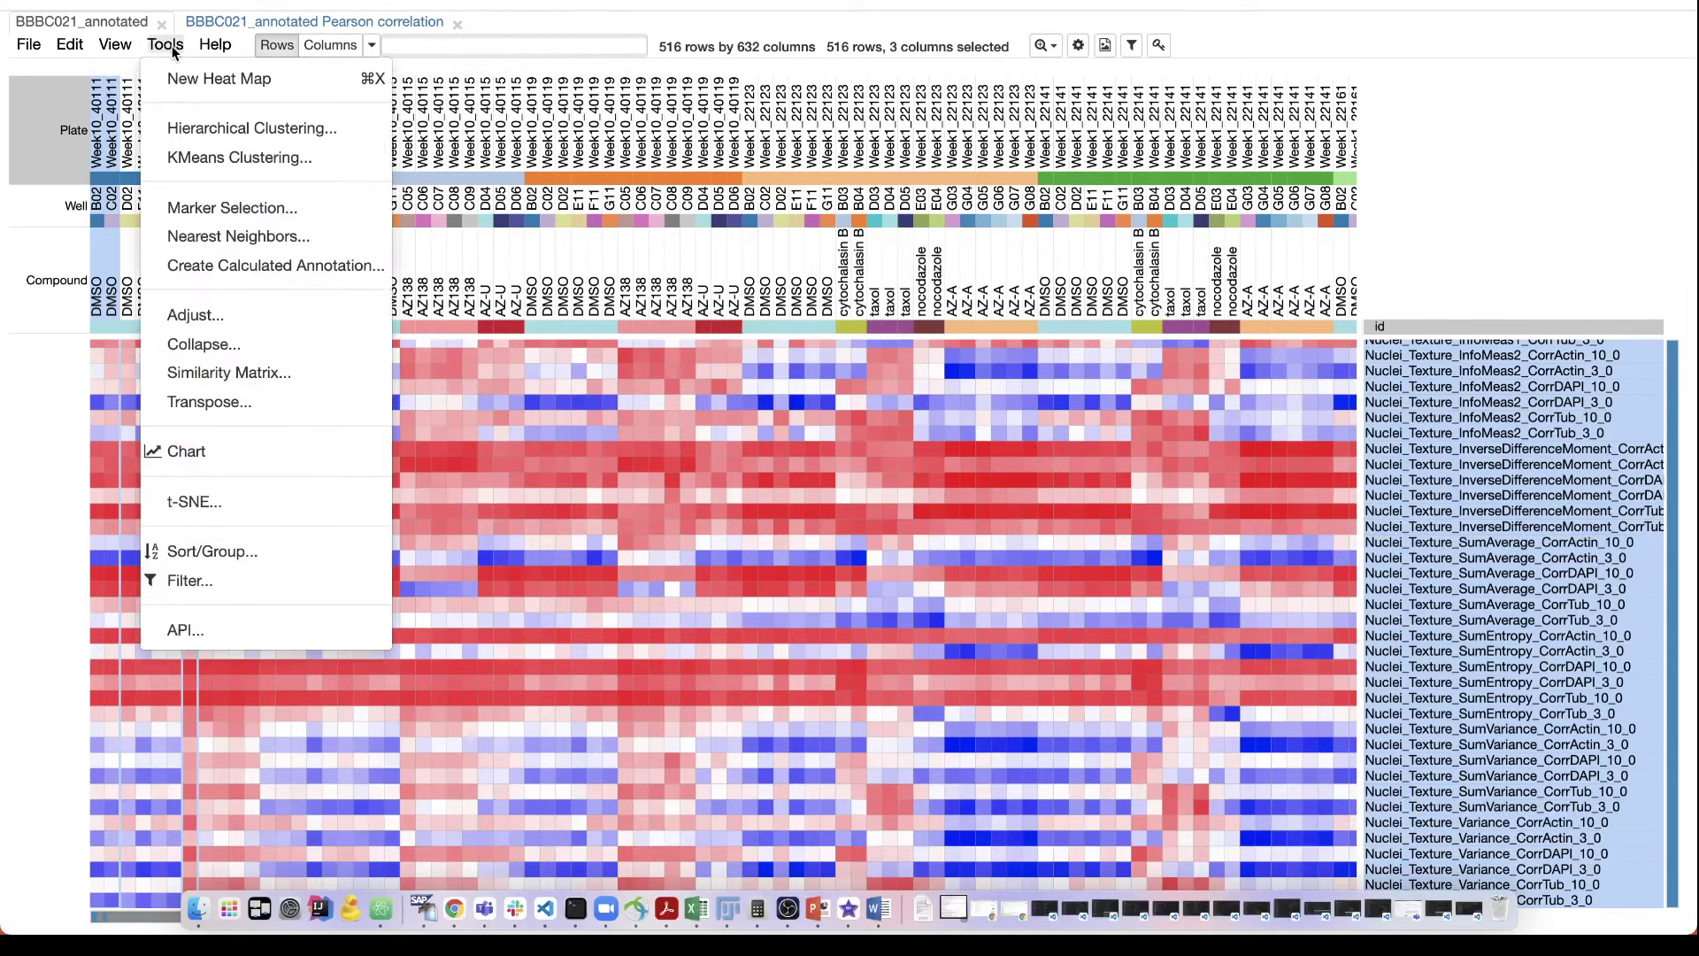
{"action": "left_click", "coordinate": [210, 379]}
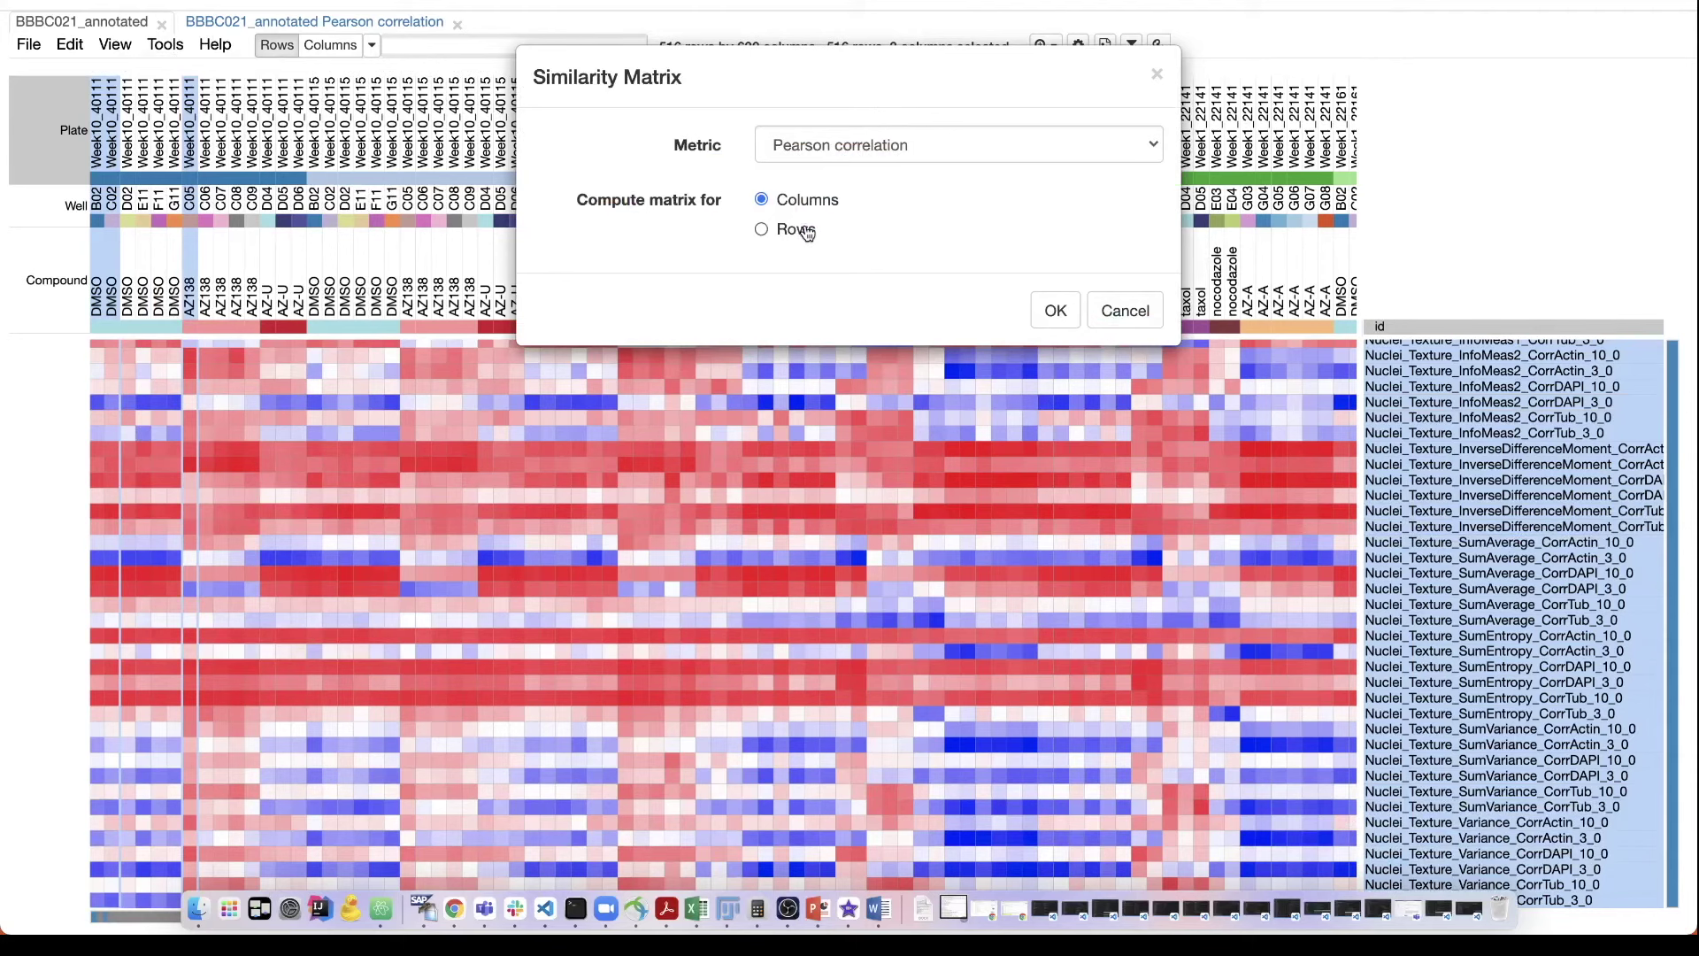
{"action": "left_click", "coordinate": [1054, 312]}
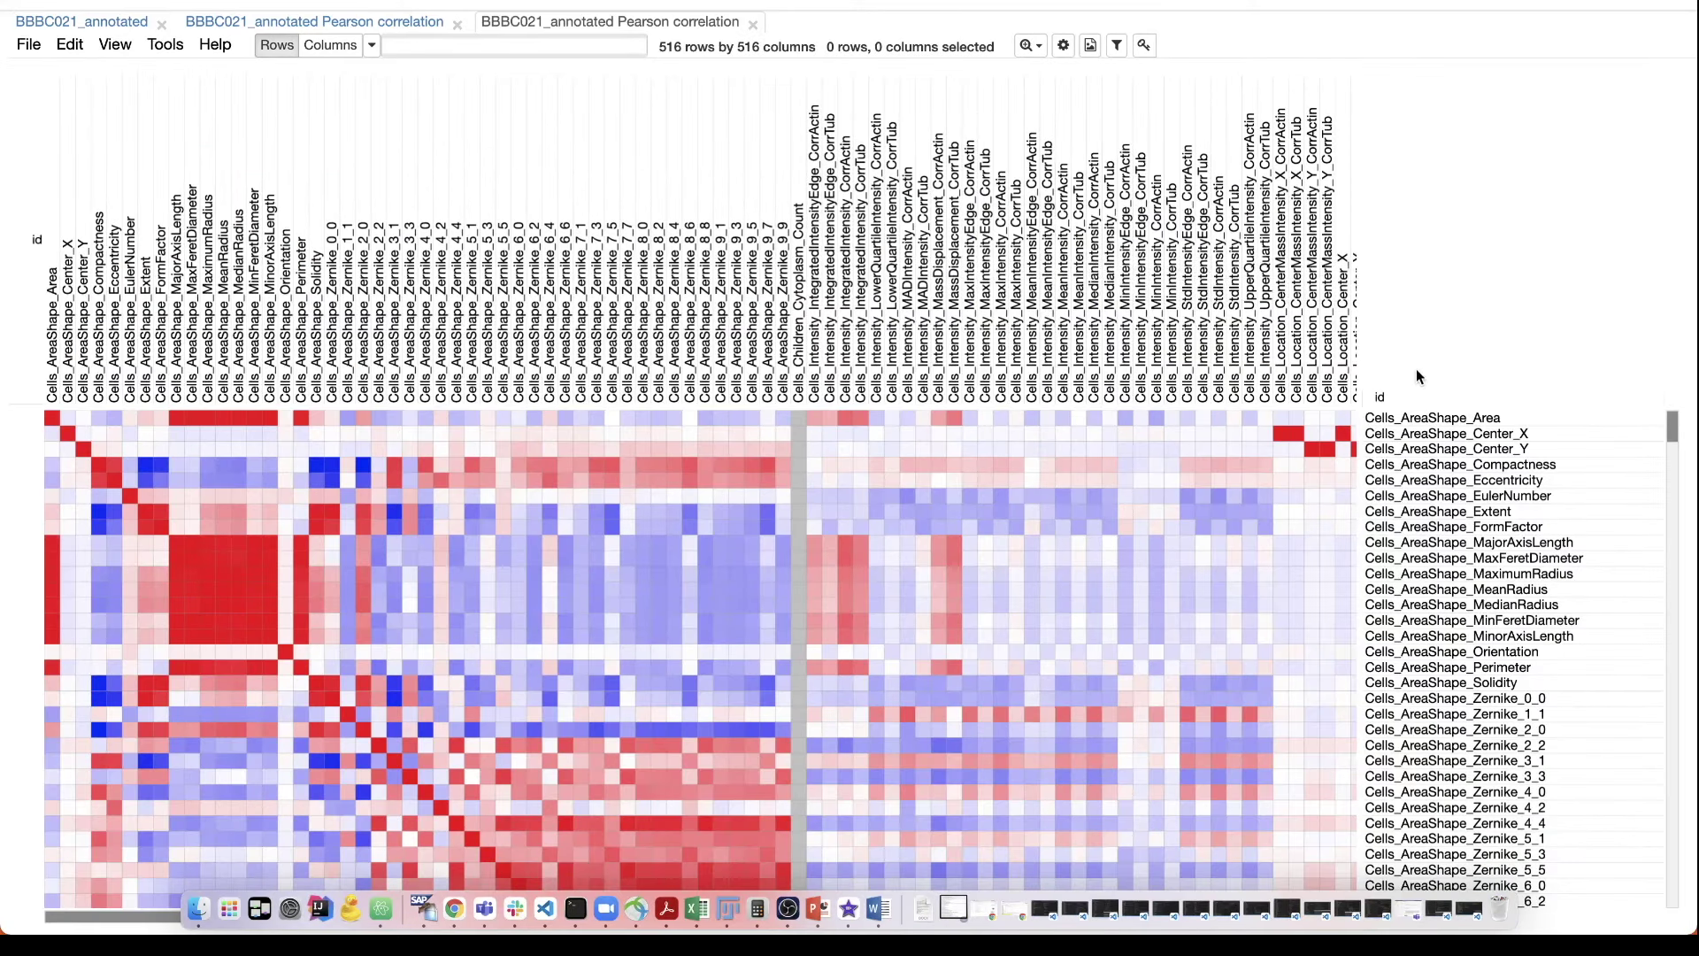
Step: Review the grid and size display options, then fit the whole matrix to the window
{"action": "left_click", "coordinate": [1063, 49]}
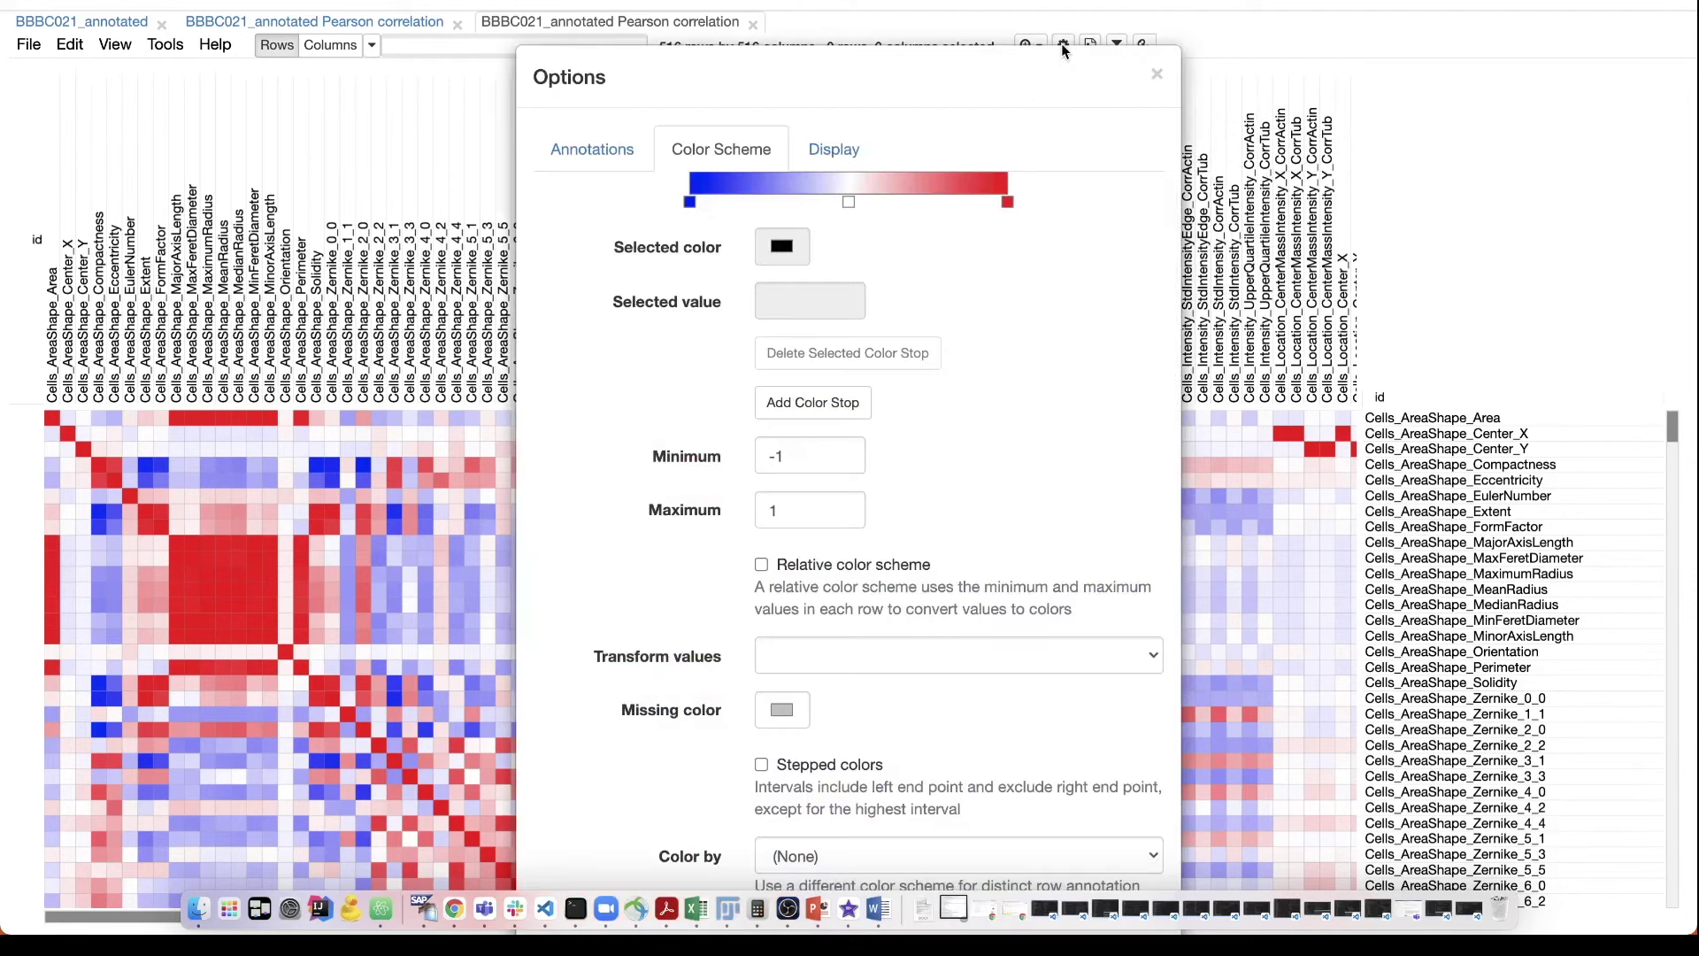
{"action": "left_click", "coordinate": [818, 157]}
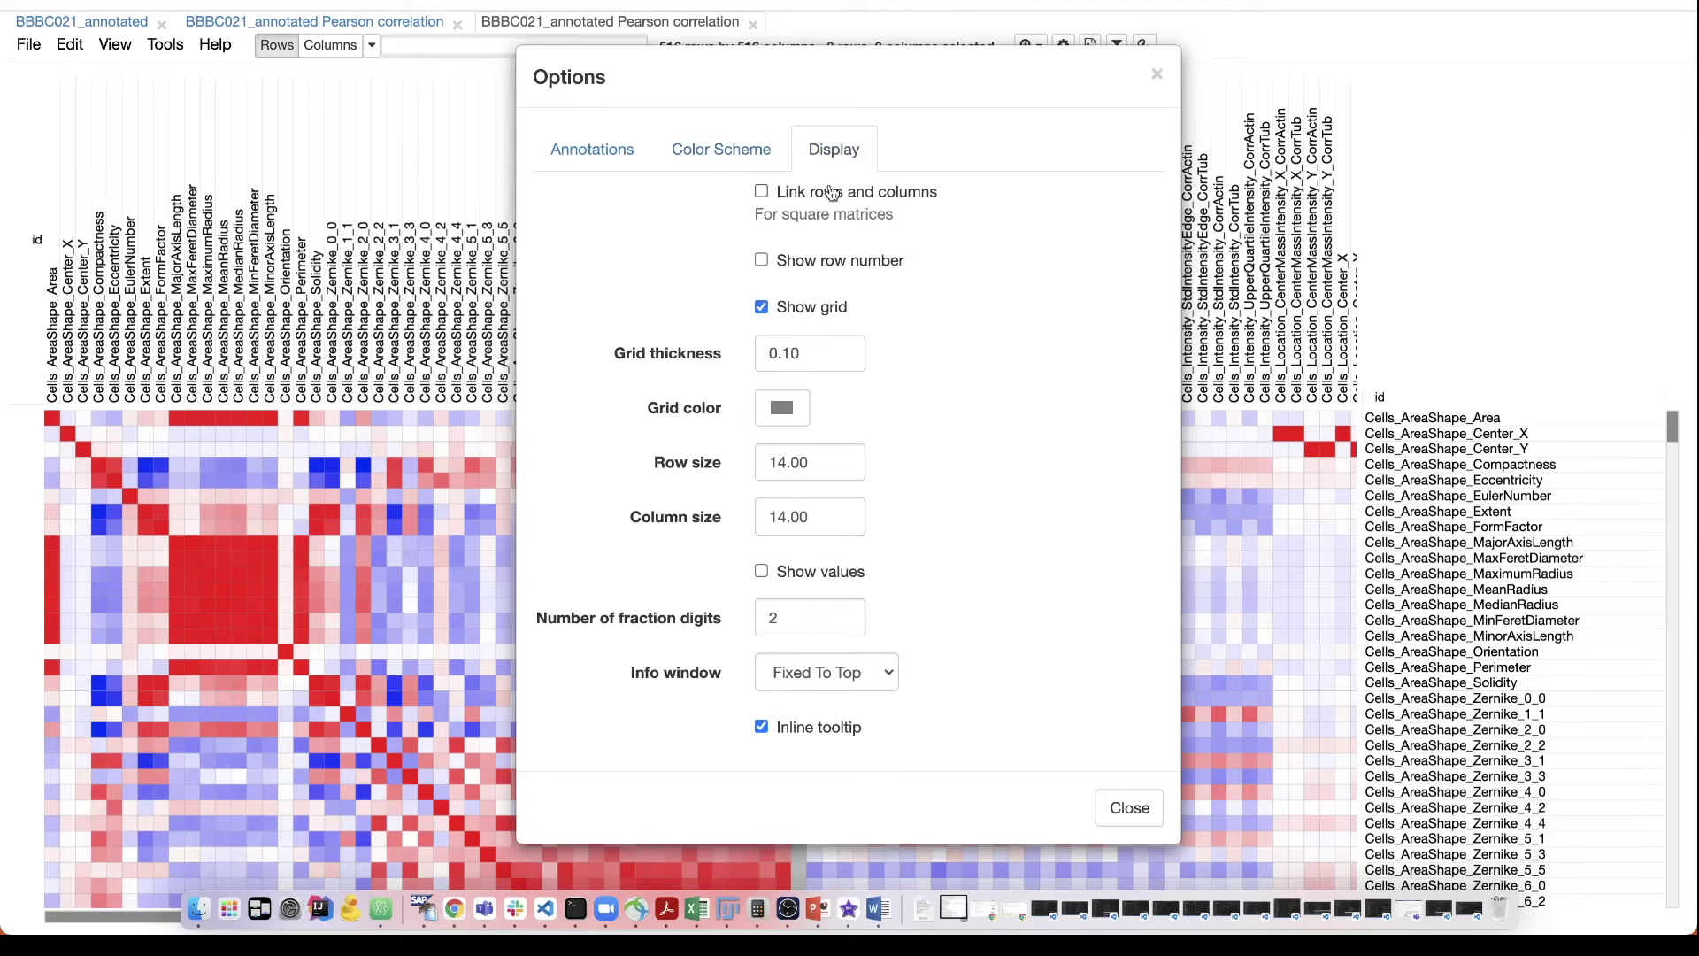
{"action": "key", "text": "Escape"}
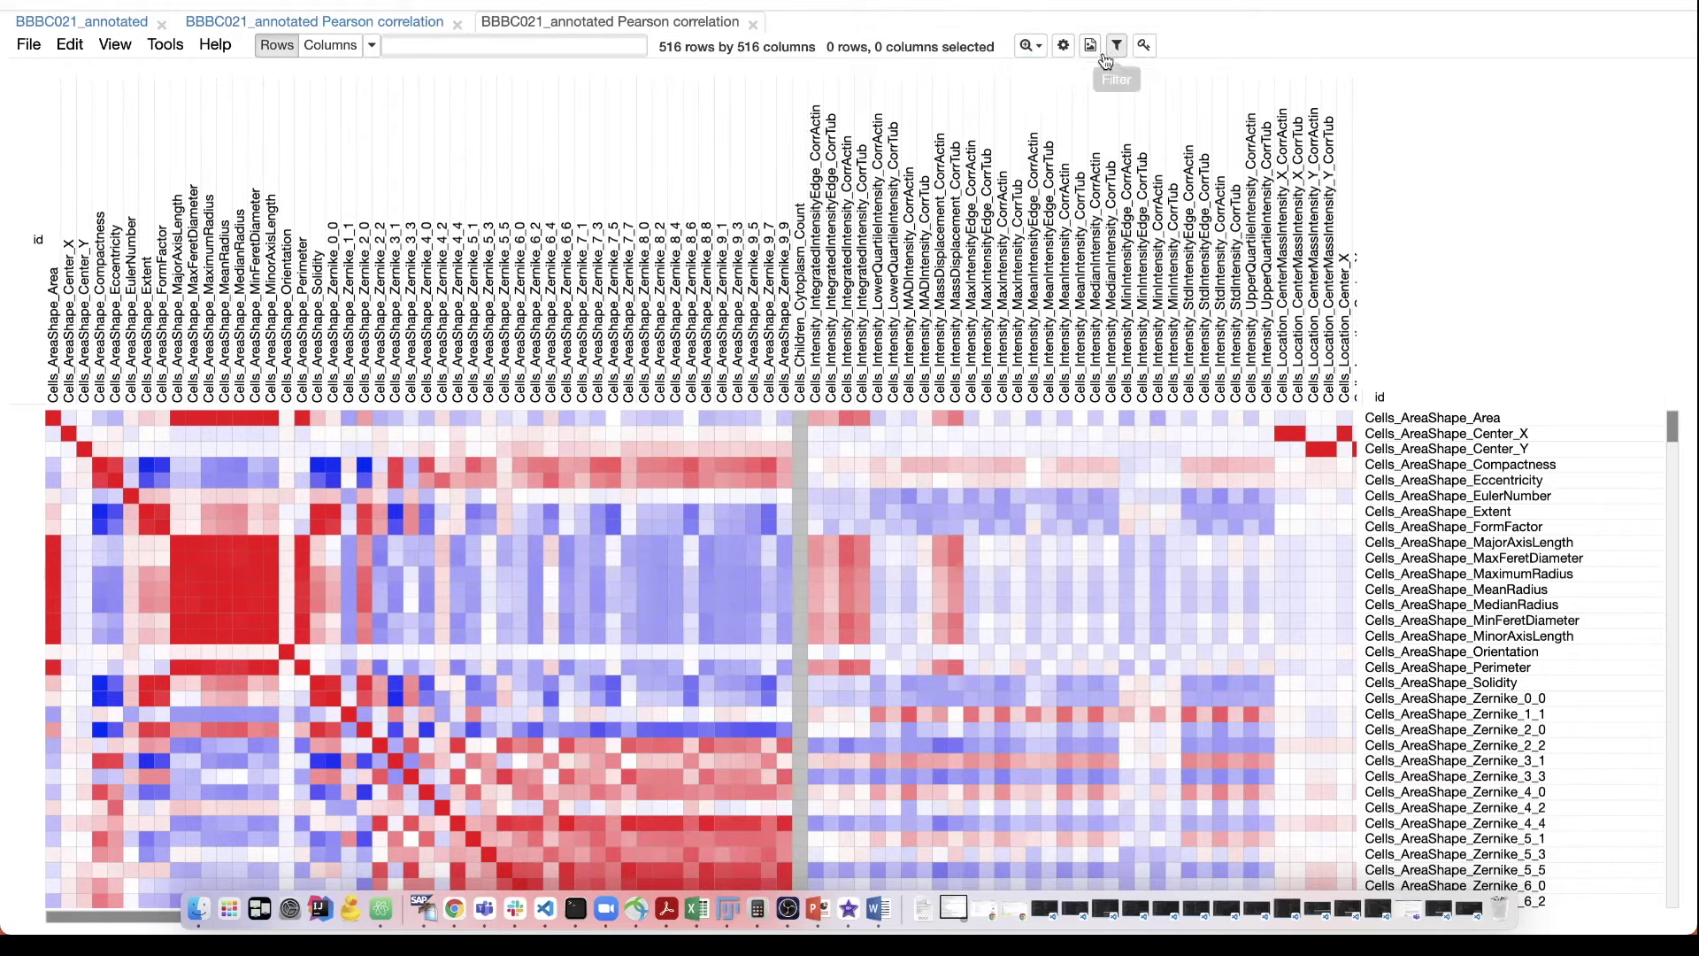
{"action": "left_click", "coordinate": [1040, 49]}
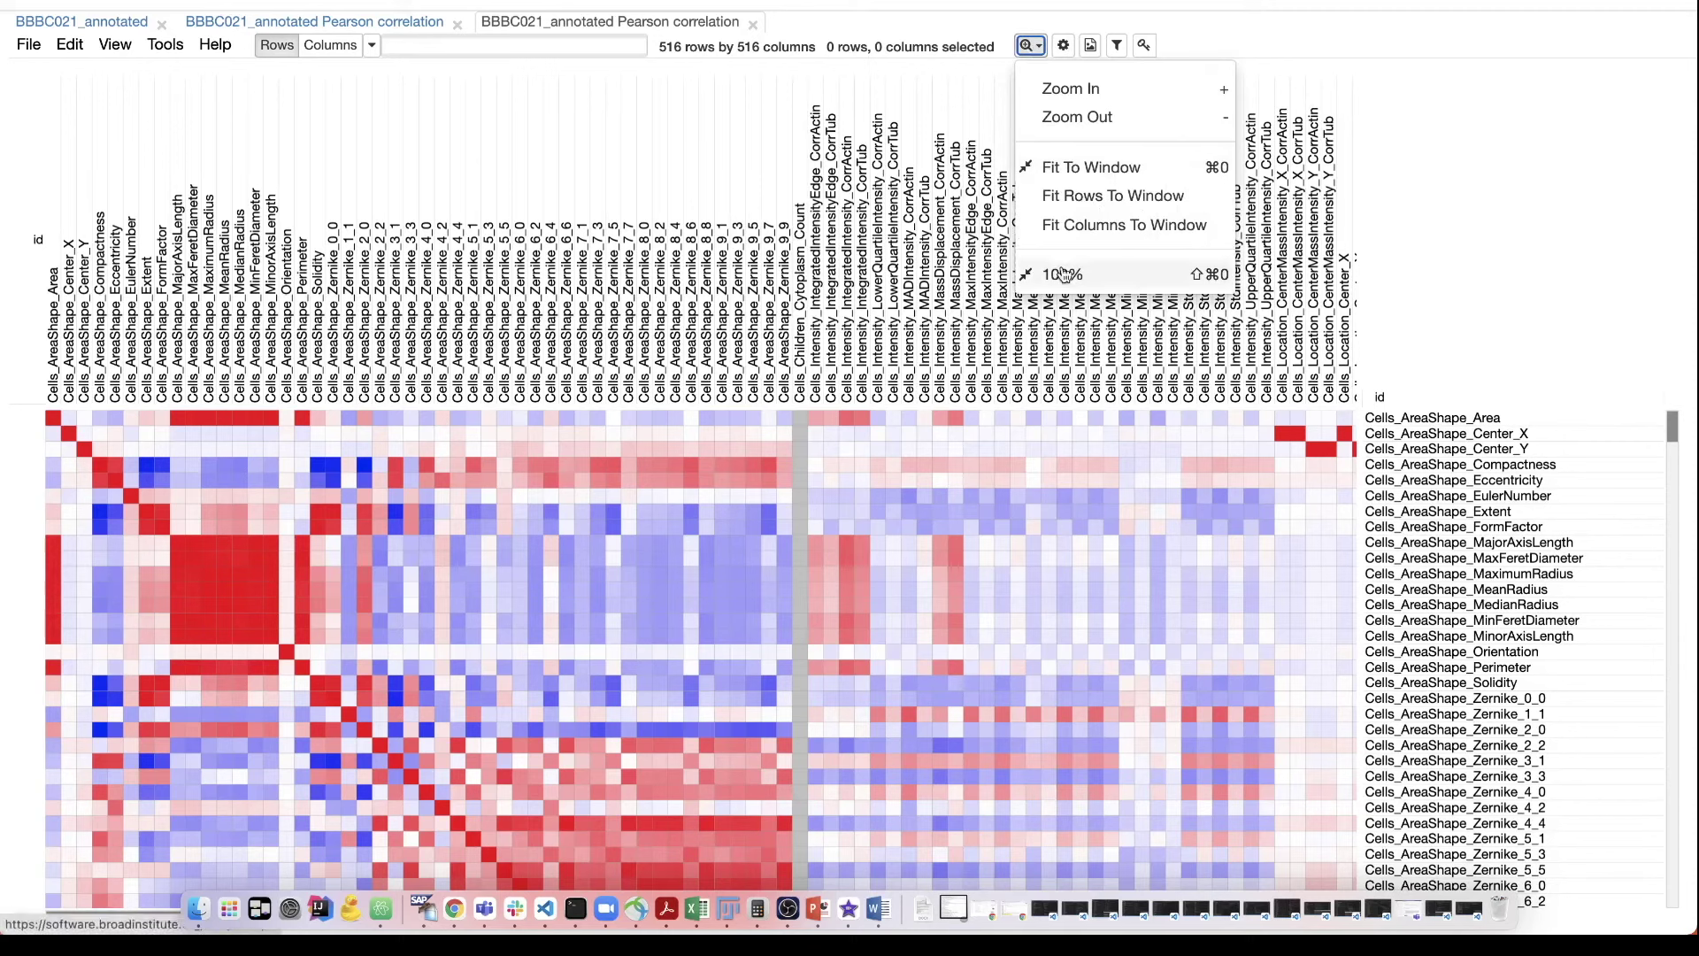
{"action": "left_click", "coordinate": [1095, 167]}
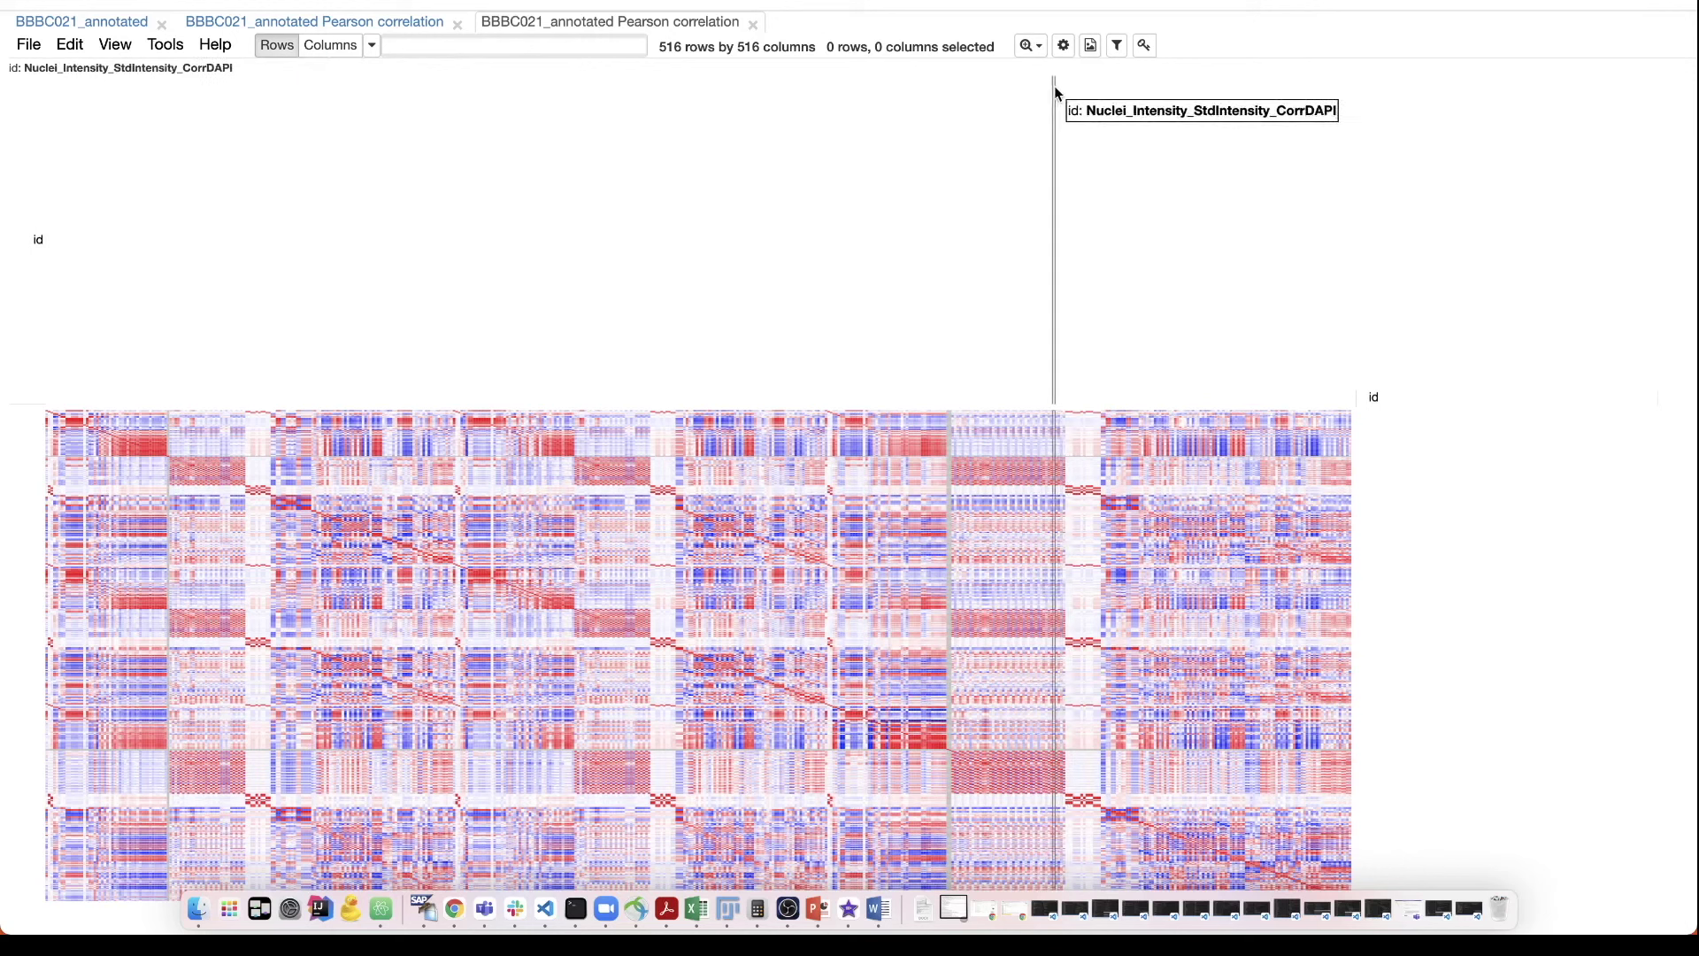
Step: Add two colour stops to the gradient and make one white (255,255,255) at -0.9
{"action": "left_click", "coordinate": [1065, 46]}
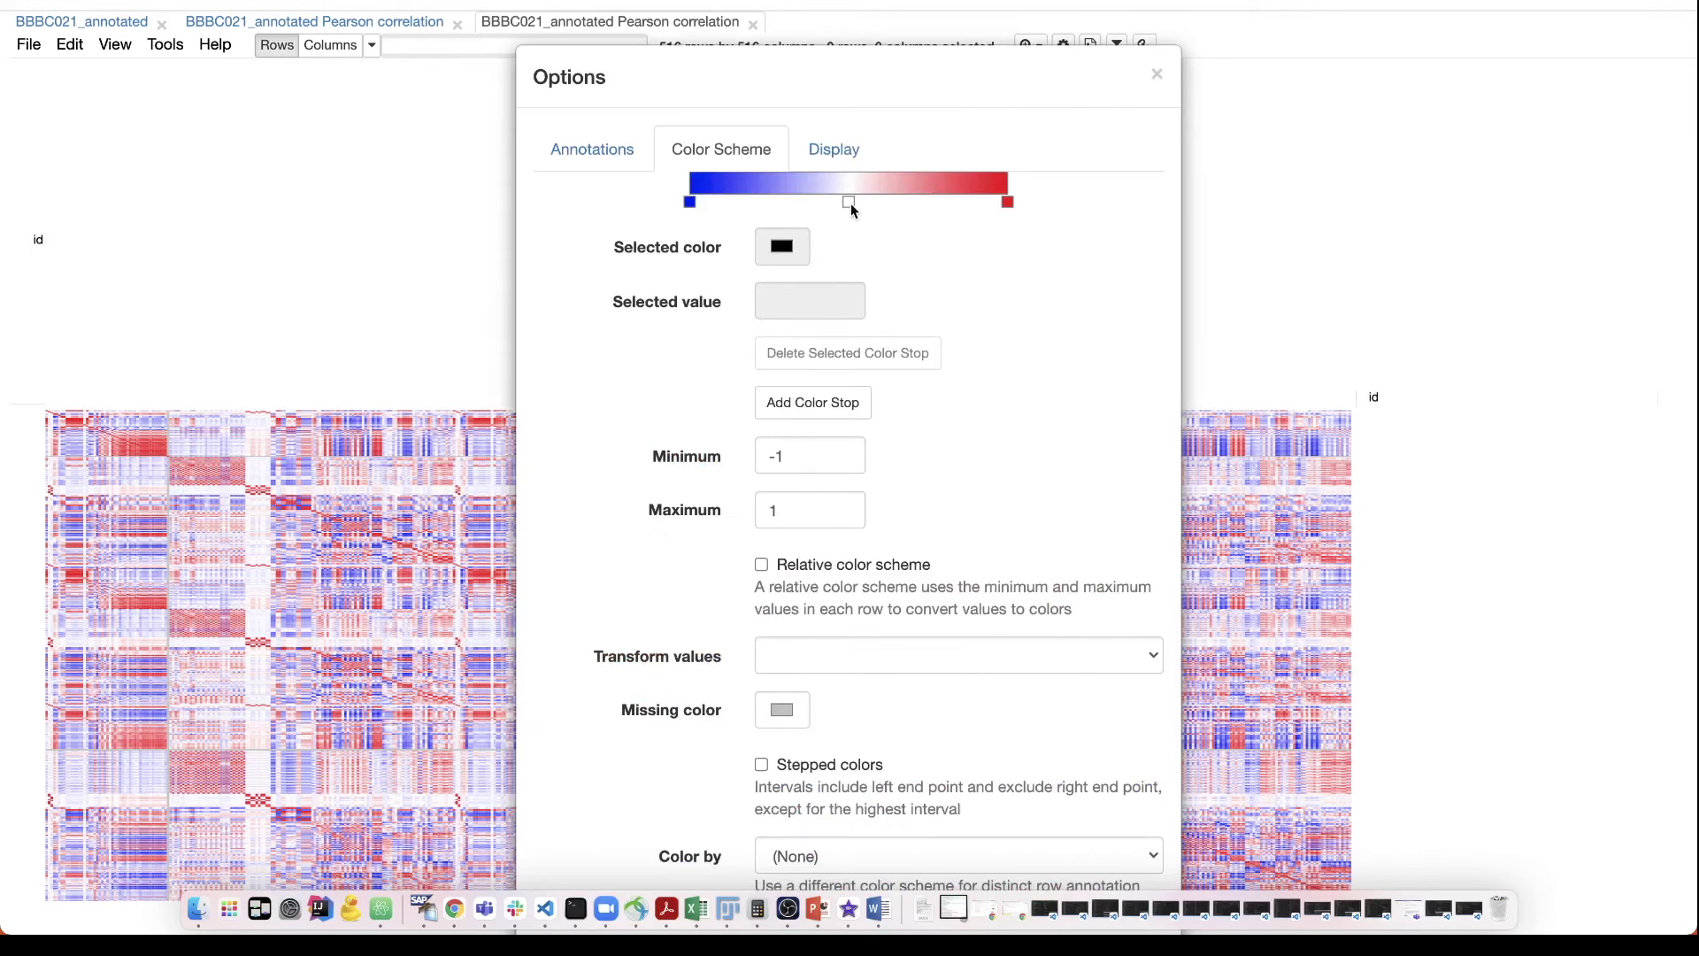
{"action": "left_click", "coordinate": [805, 404]}
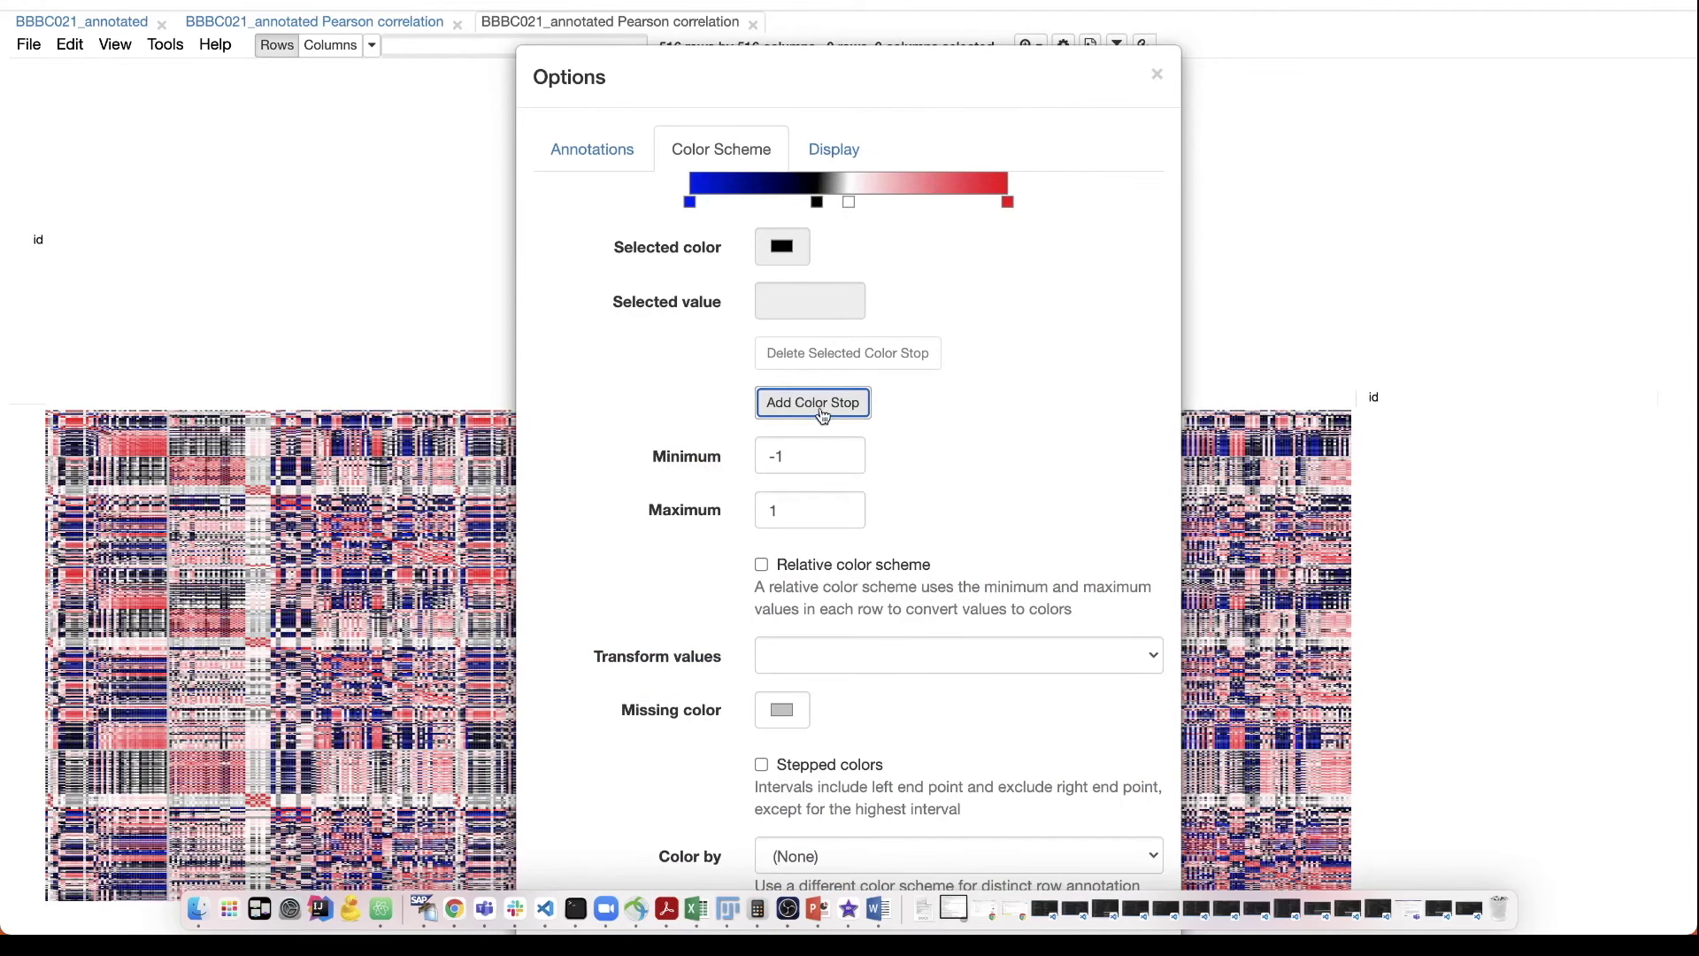
{"action": "left_click", "coordinate": [822, 415]}
{"action": "left_click_drag", "start_coordinate": [785, 204], "coordinate": [746, 204]}
{"action": "left_click_drag", "start_coordinate": [790, 305], "coordinate": [854, 313]}
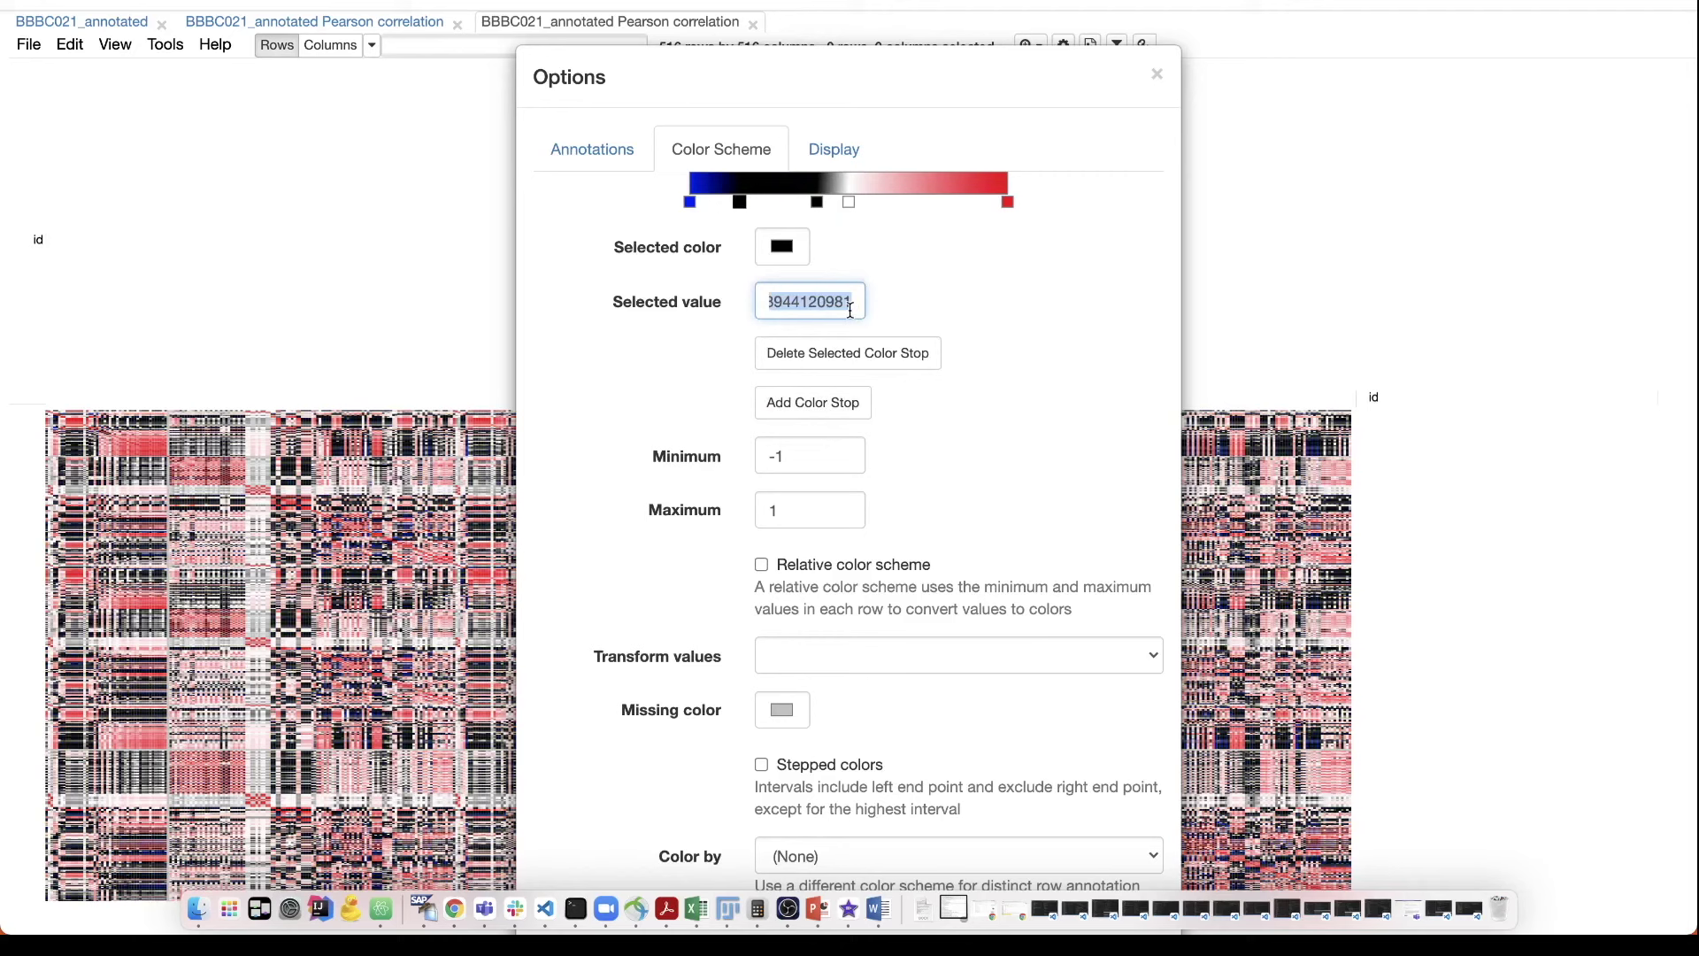
{"action": "type", "text": "-0.9"}
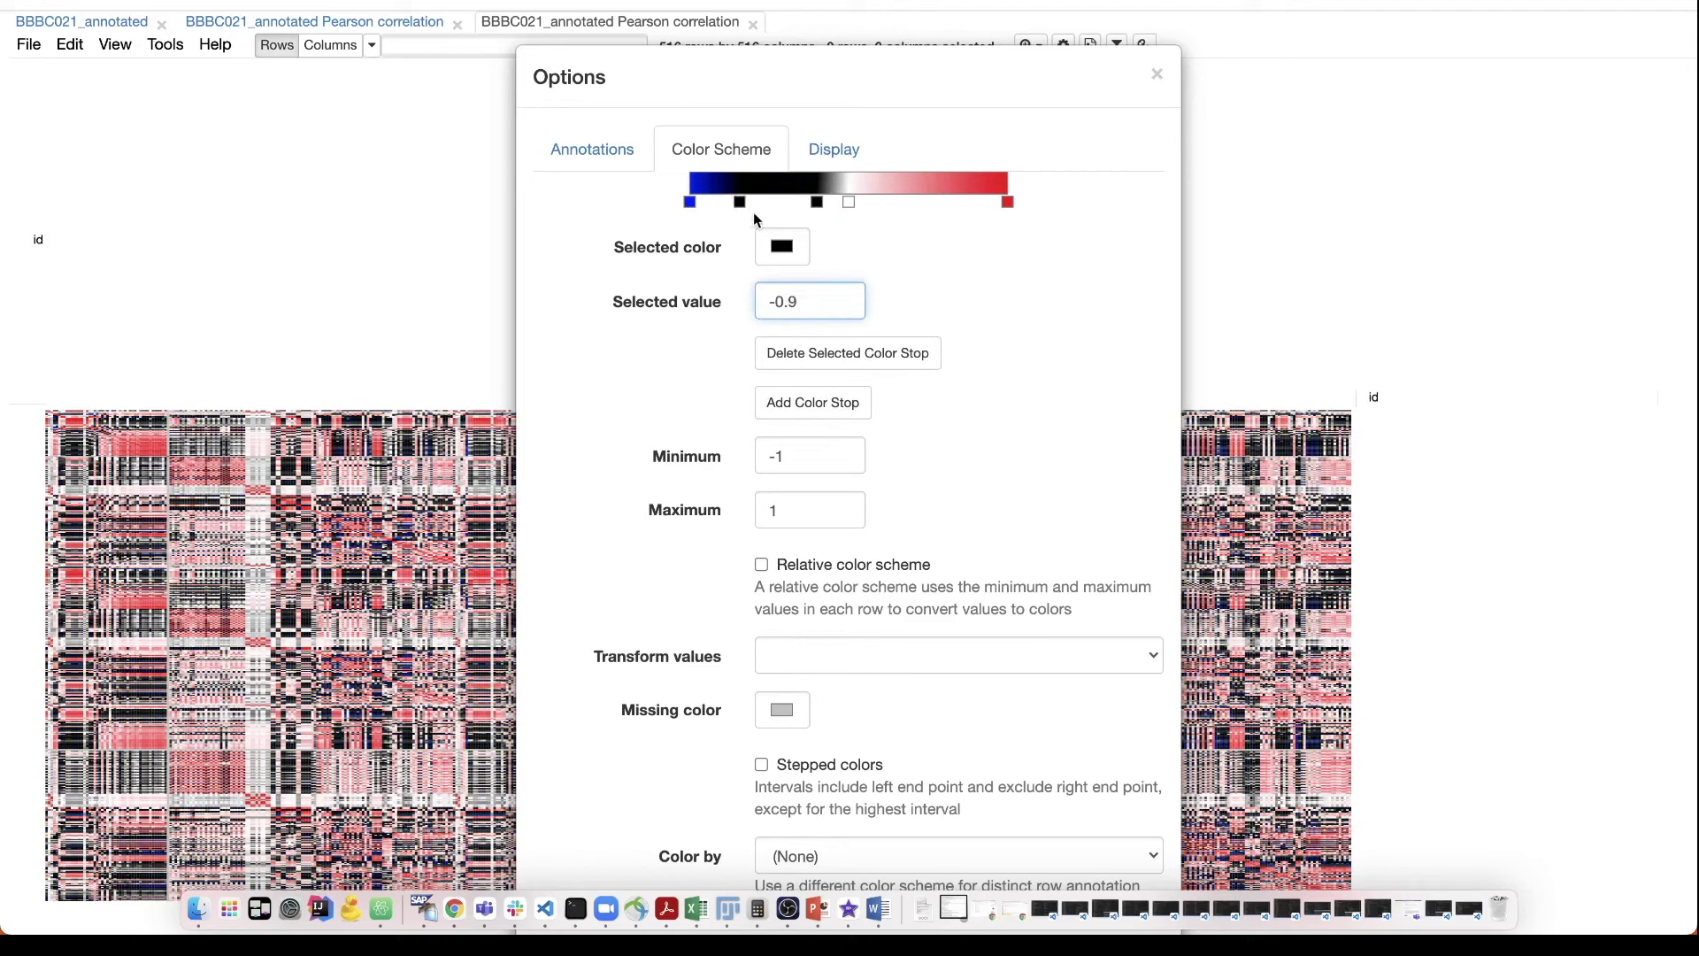
{"action": "left_click", "coordinate": [780, 248]}
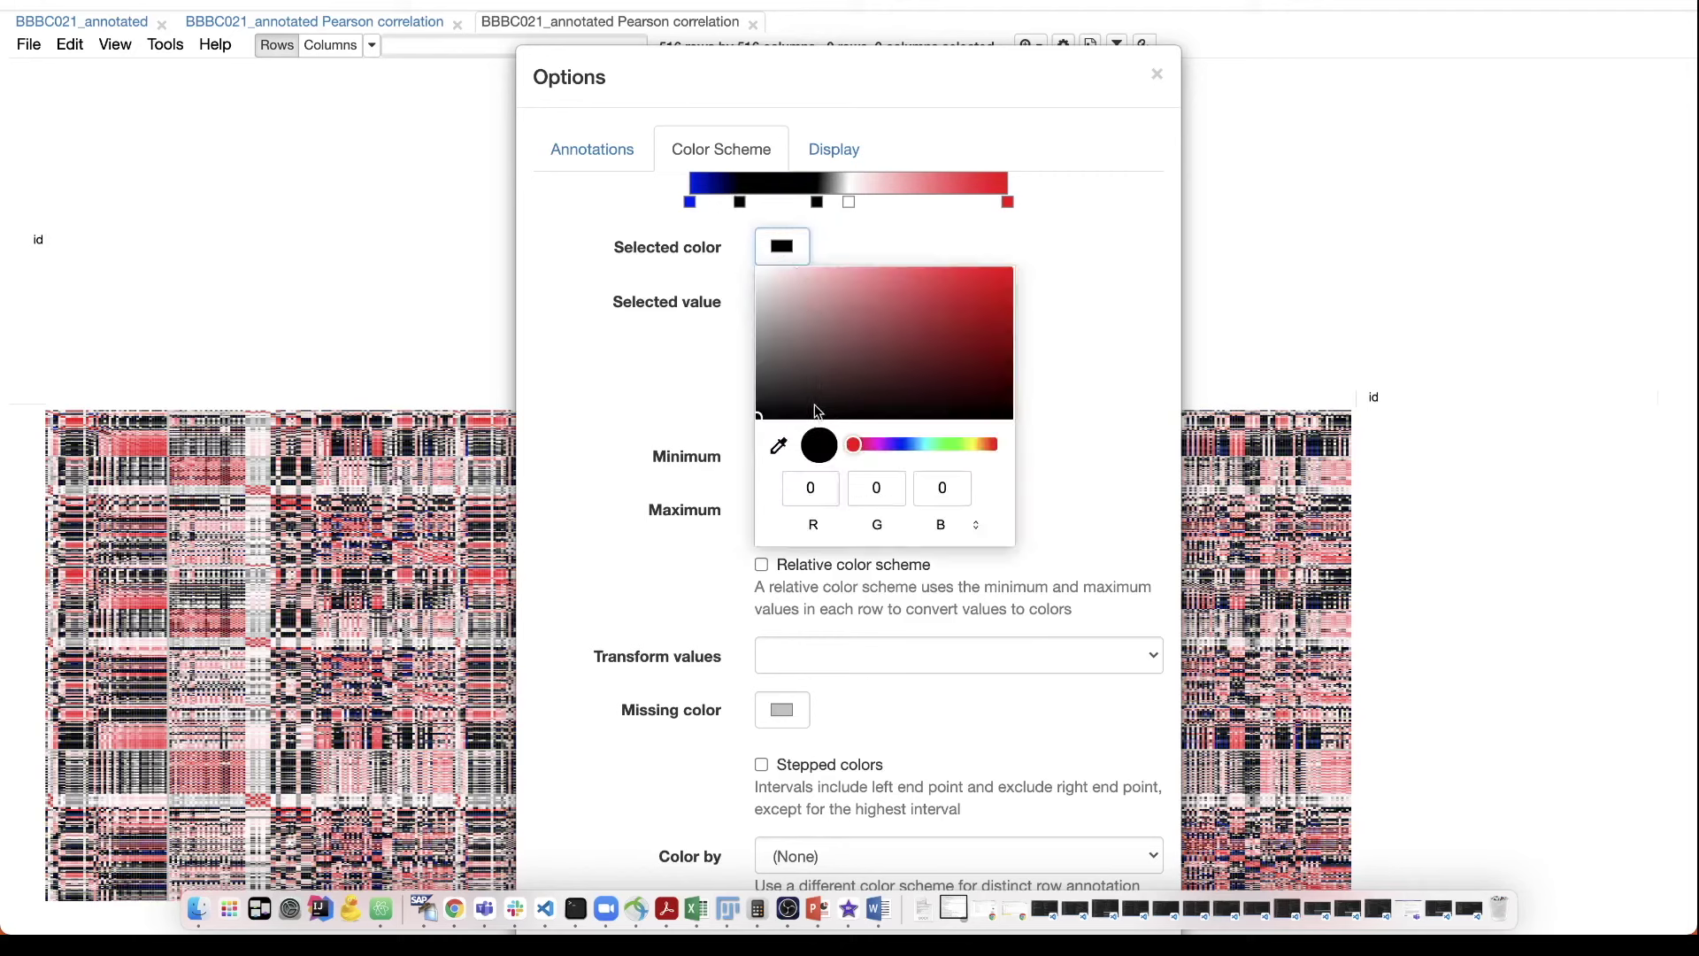
{"action": "double_click", "coordinate": [831, 490]}
{"action": "type", "text": "255"}
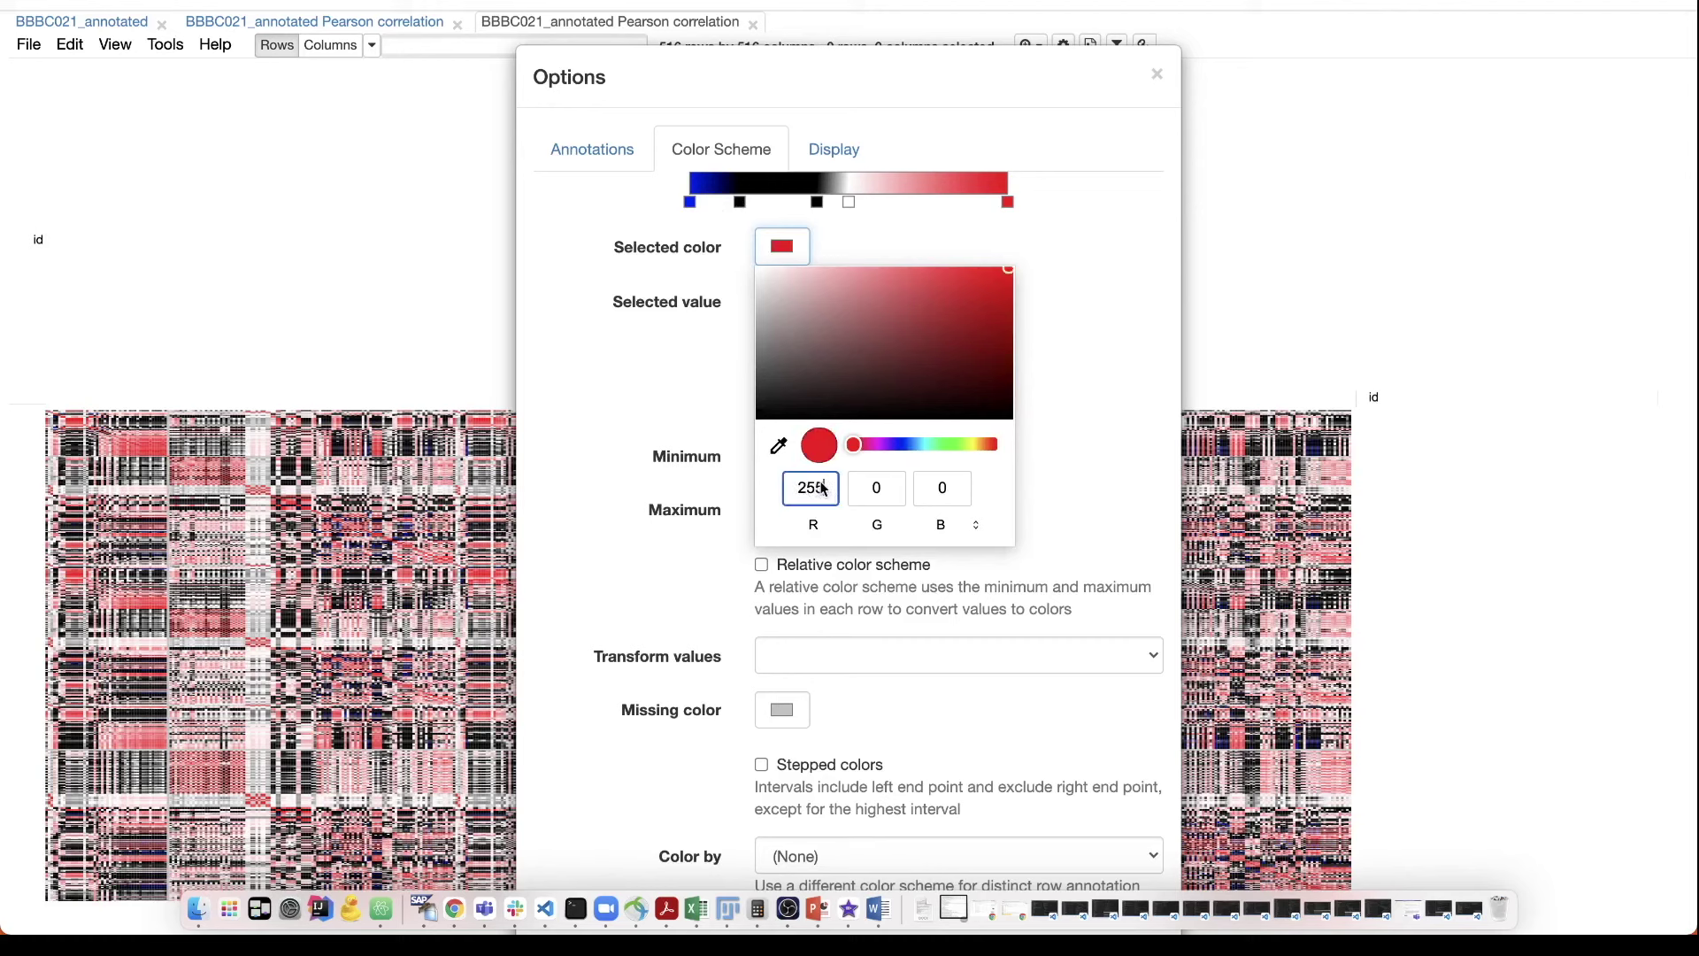
{"action": "double_click", "coordinate": [876, 490]}
{"action": "type", "text": "255"}
{"action": "double_click", "coordinate": [953, 492]}
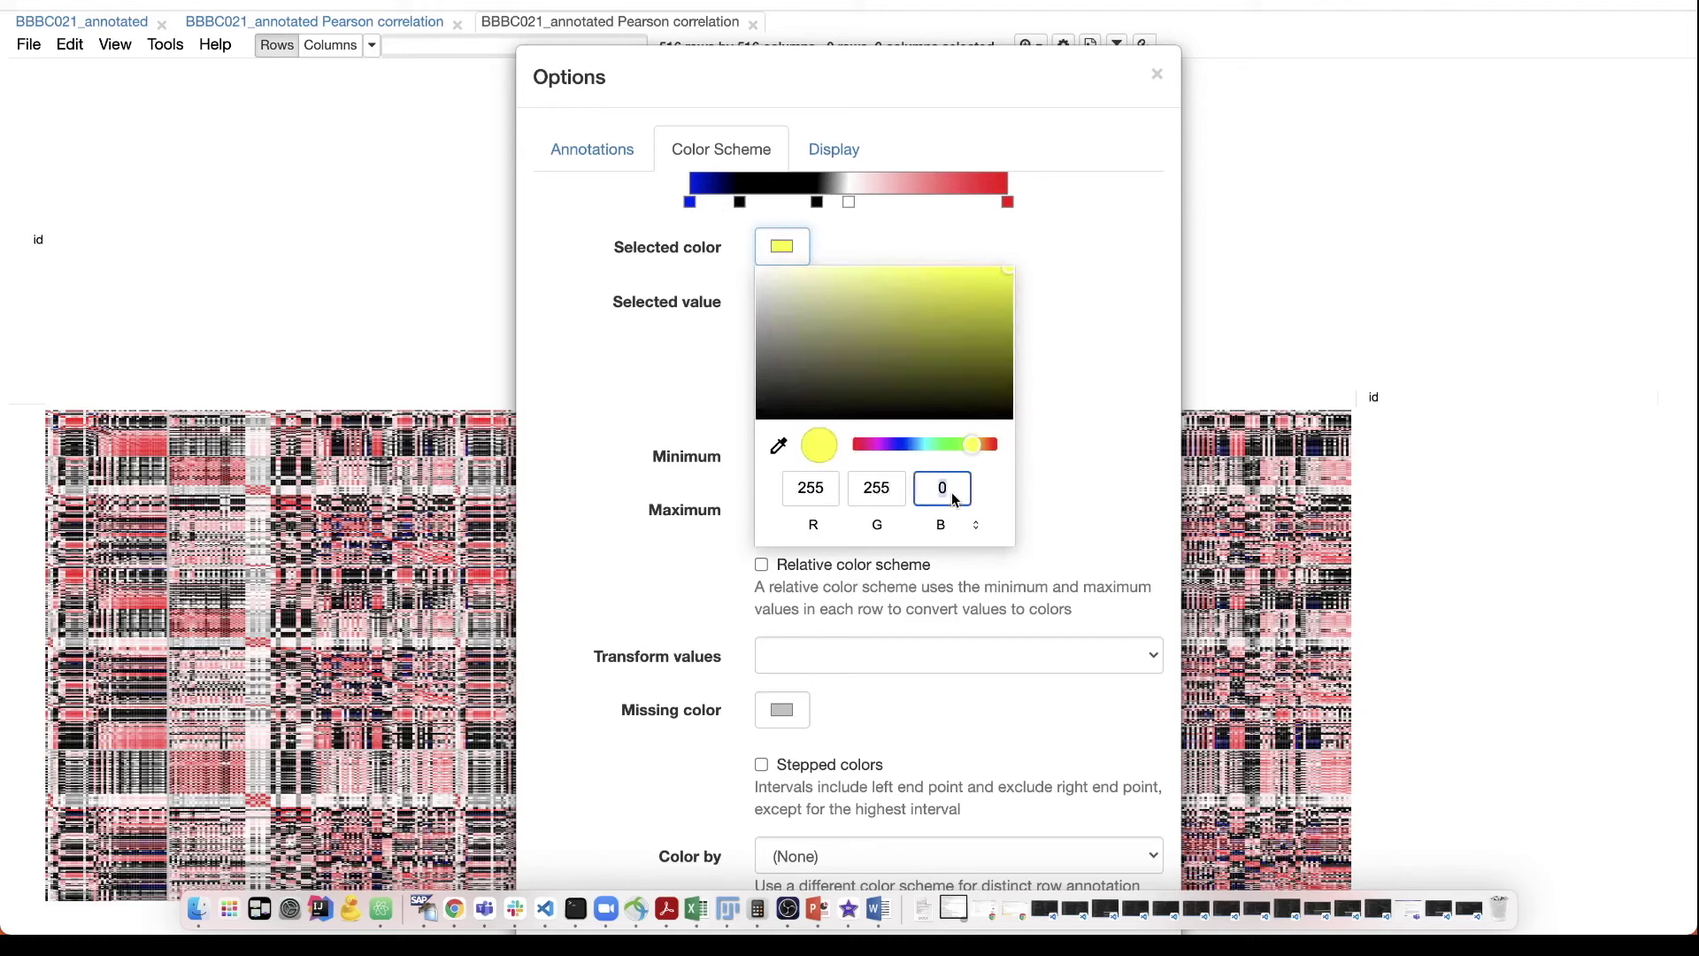
{"action": "type", "text": "255"}
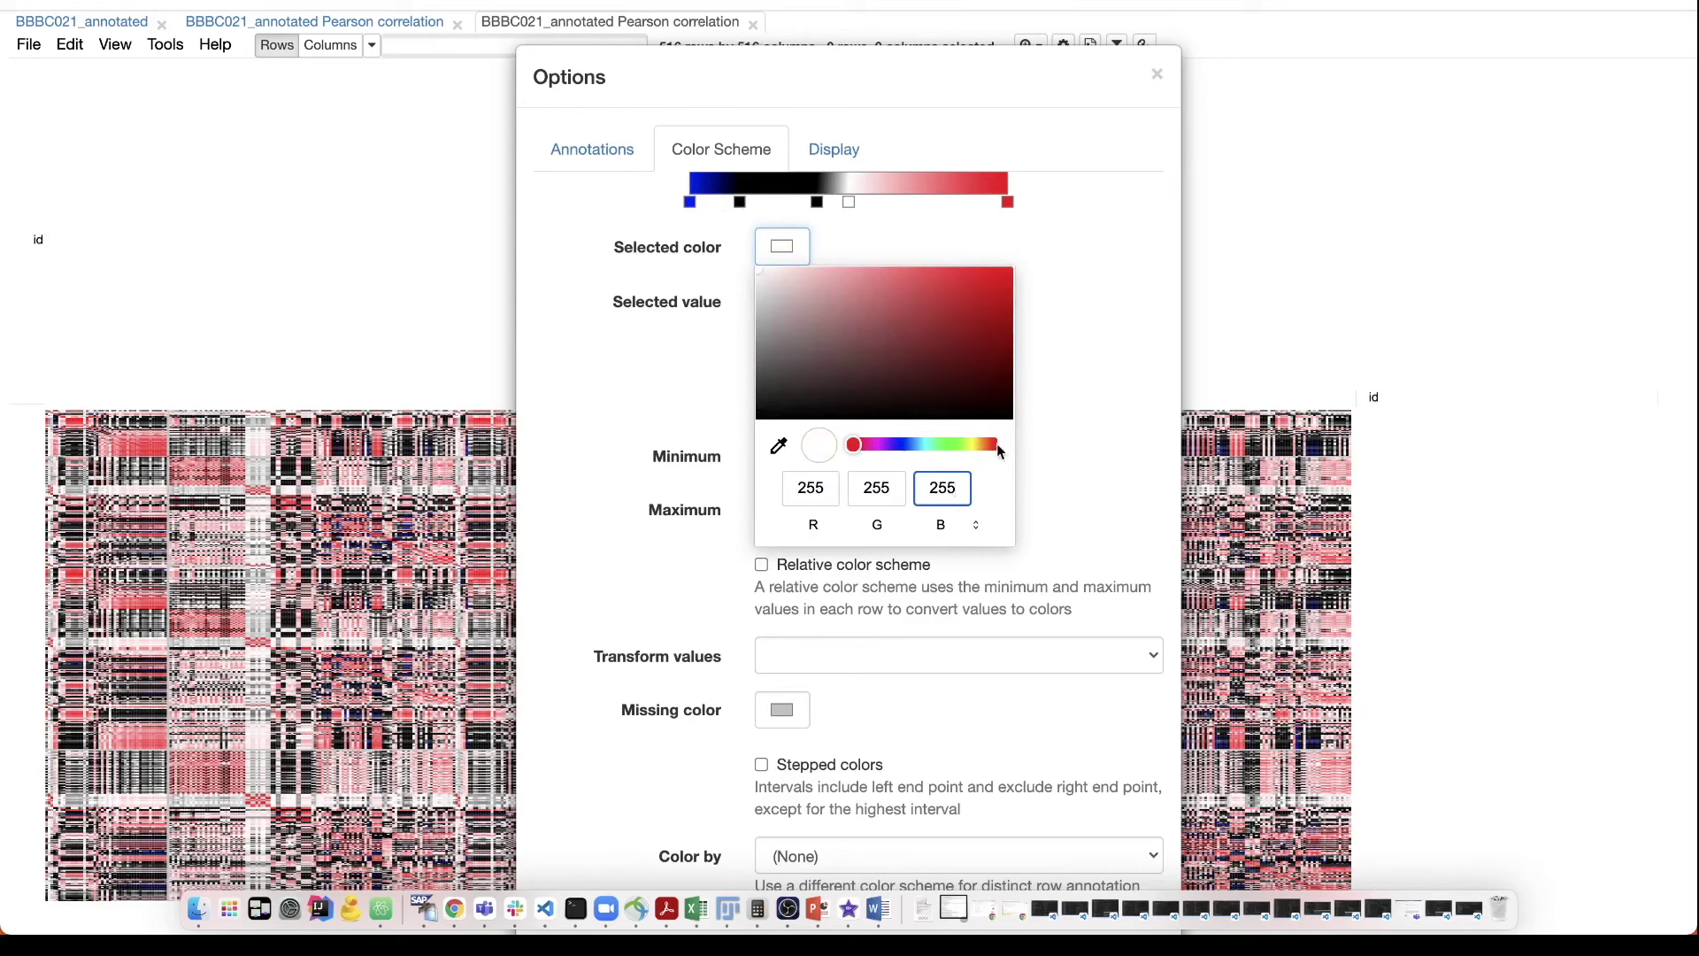
{"action": "left_click", "coordinate": [1057, 360]}
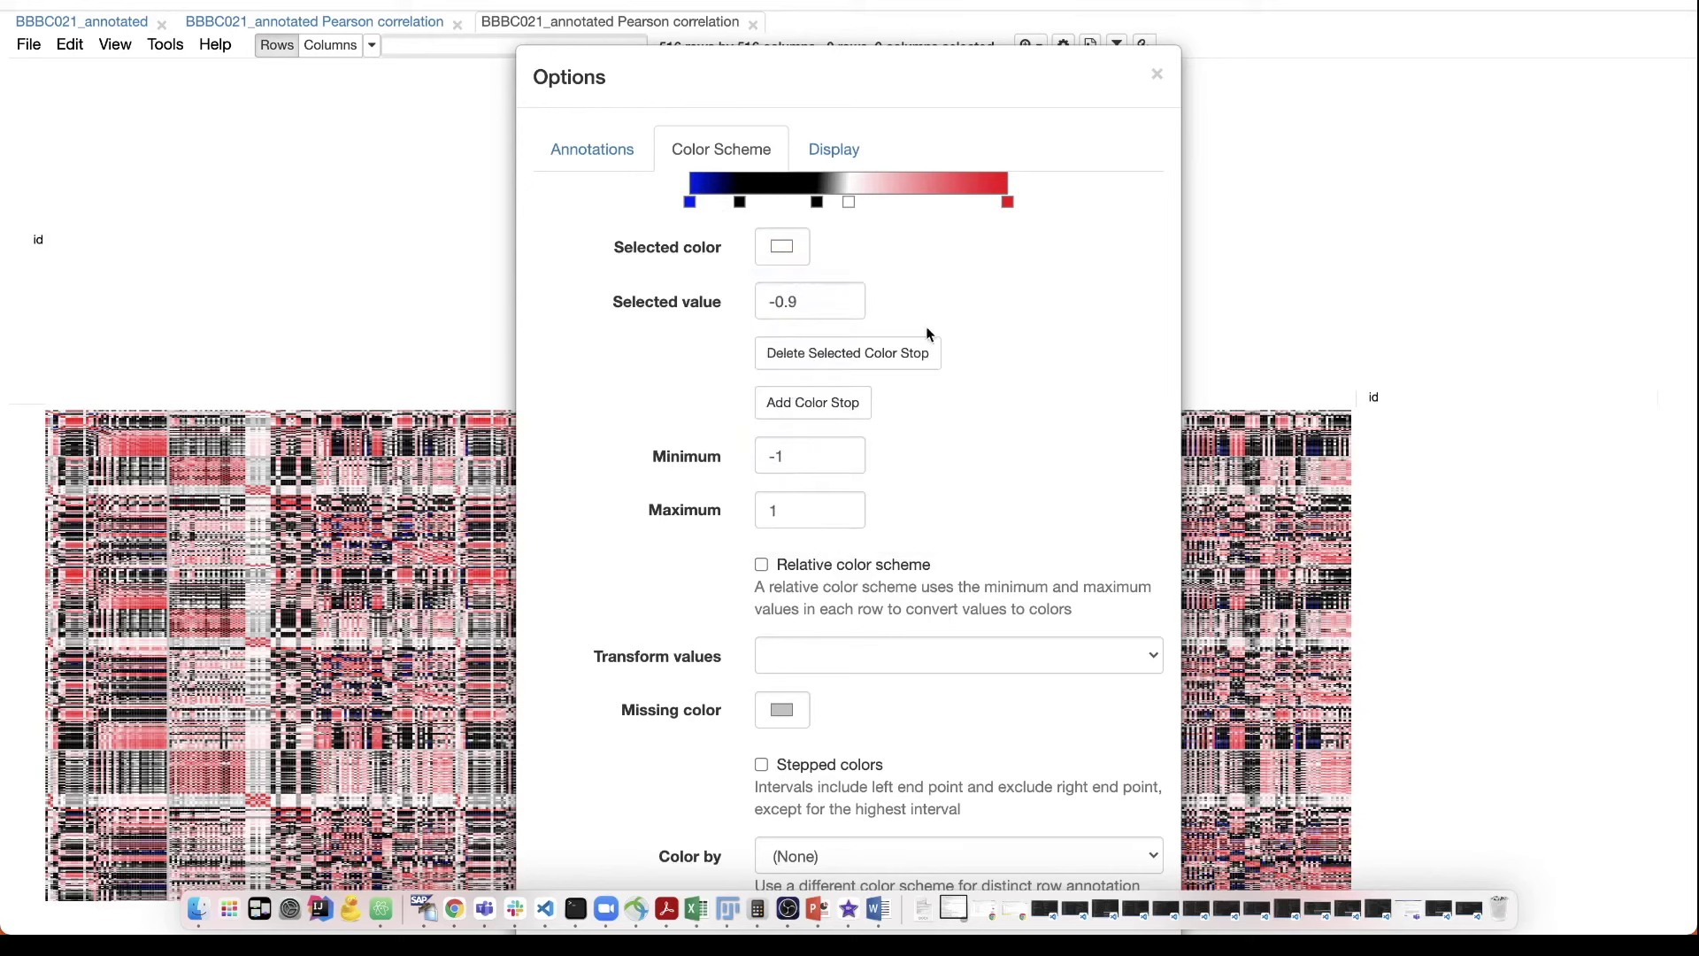
Step: Set the other black stop to position -0.9 and colour it white (255,255,255)
{"action": "left_click", "coordinate": [740, 203]}
{"action": "left_click_drag", "start_coordinate": [793, 297], "coordinate": [914, 313]}
{"action": "type", "text": "-0.9"}
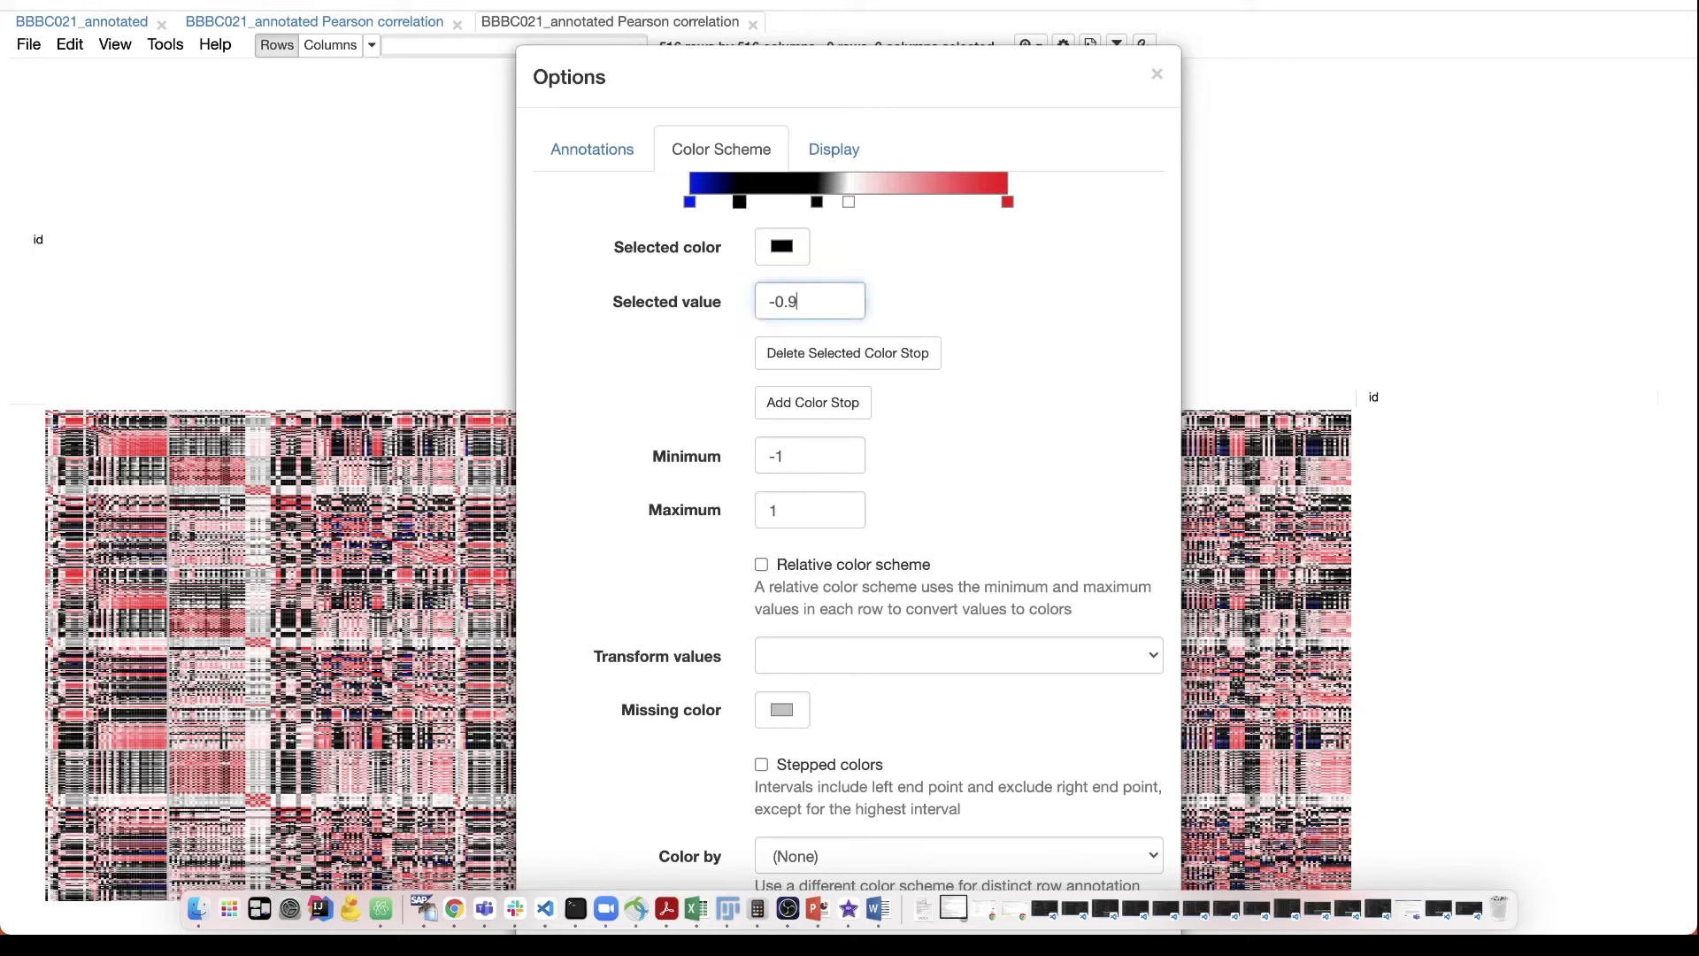
{"action": "key", "text": "Return"}
{"action": "left_click", "coordinate": [781, 249]}
{"action": "left_click", "coordinate": [825, 482]}
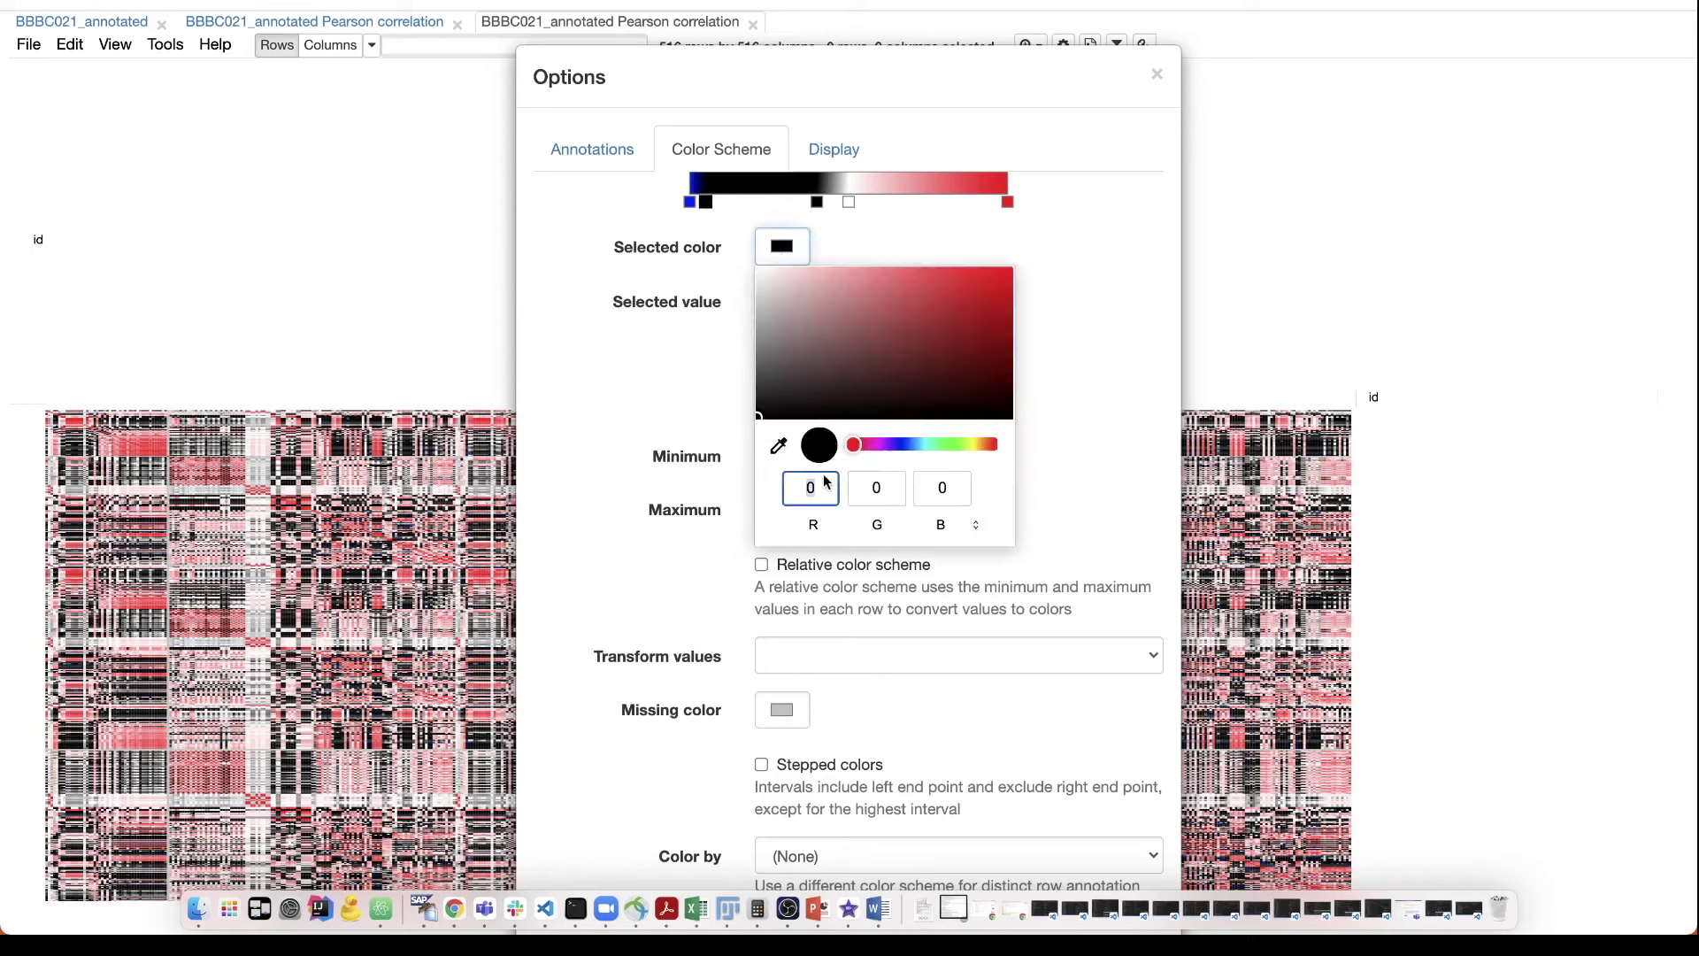
{"action": "type", "text": "255"}
{"action": "left_click", "coordinate": [876, 486]}
{"action": "type", "text": "255"}
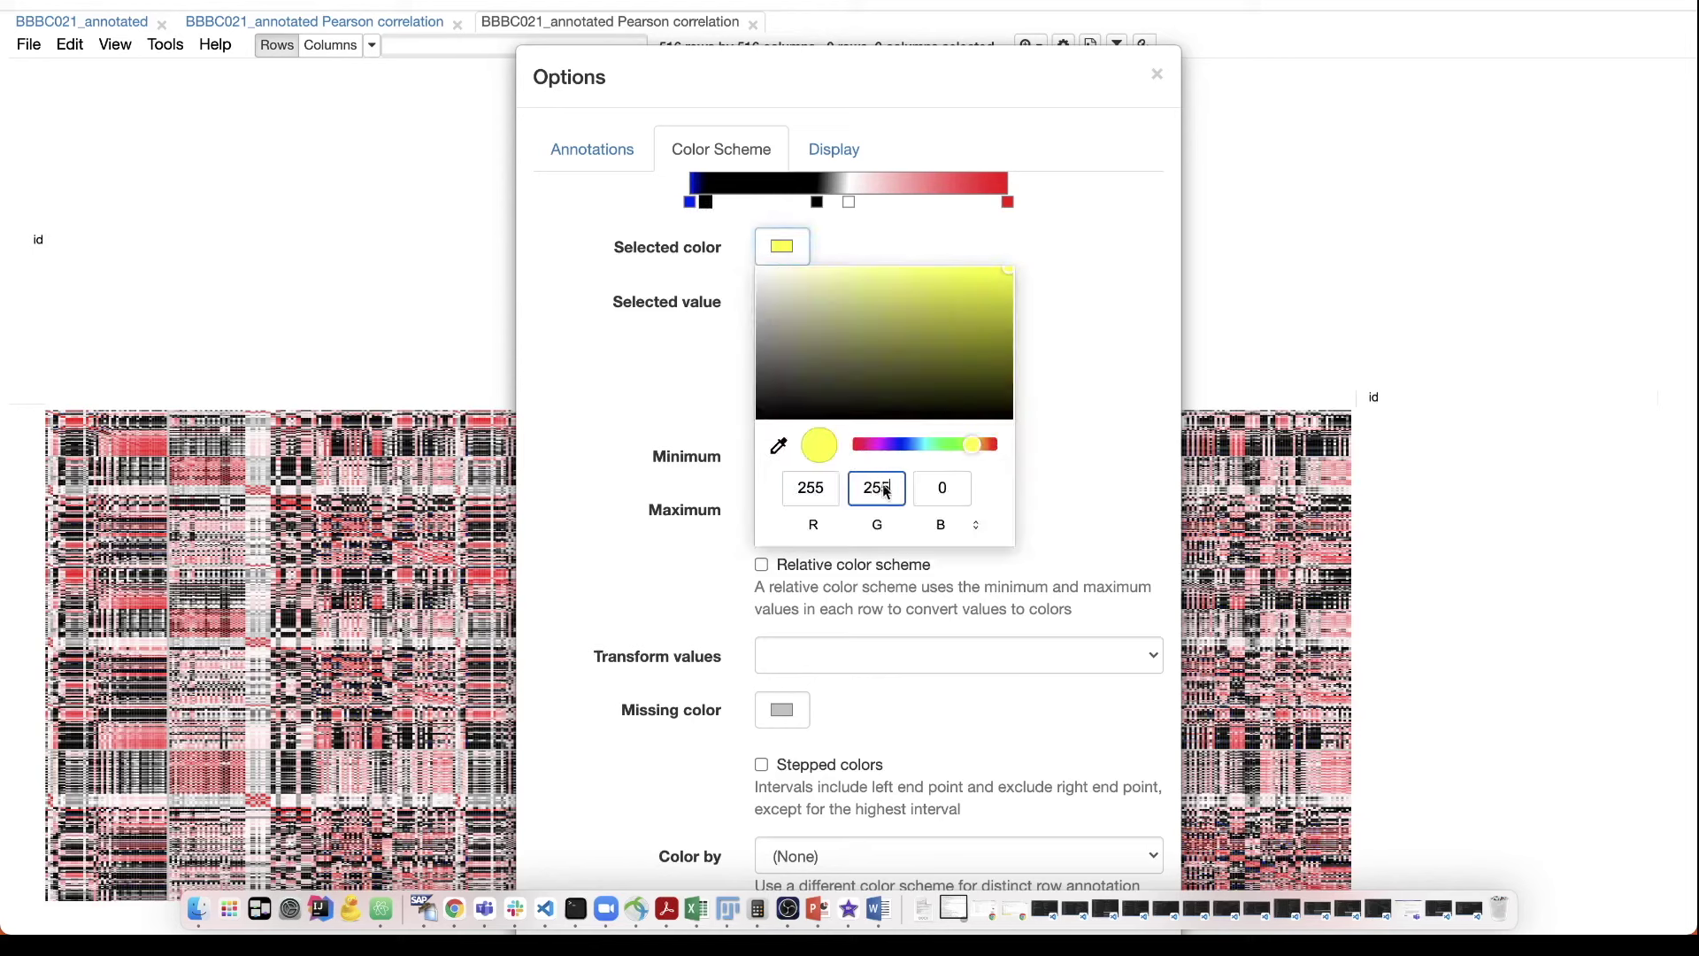
{"action": "left_click", "coordinate": [959, 489]}
{"action": "type", "text": "255"}
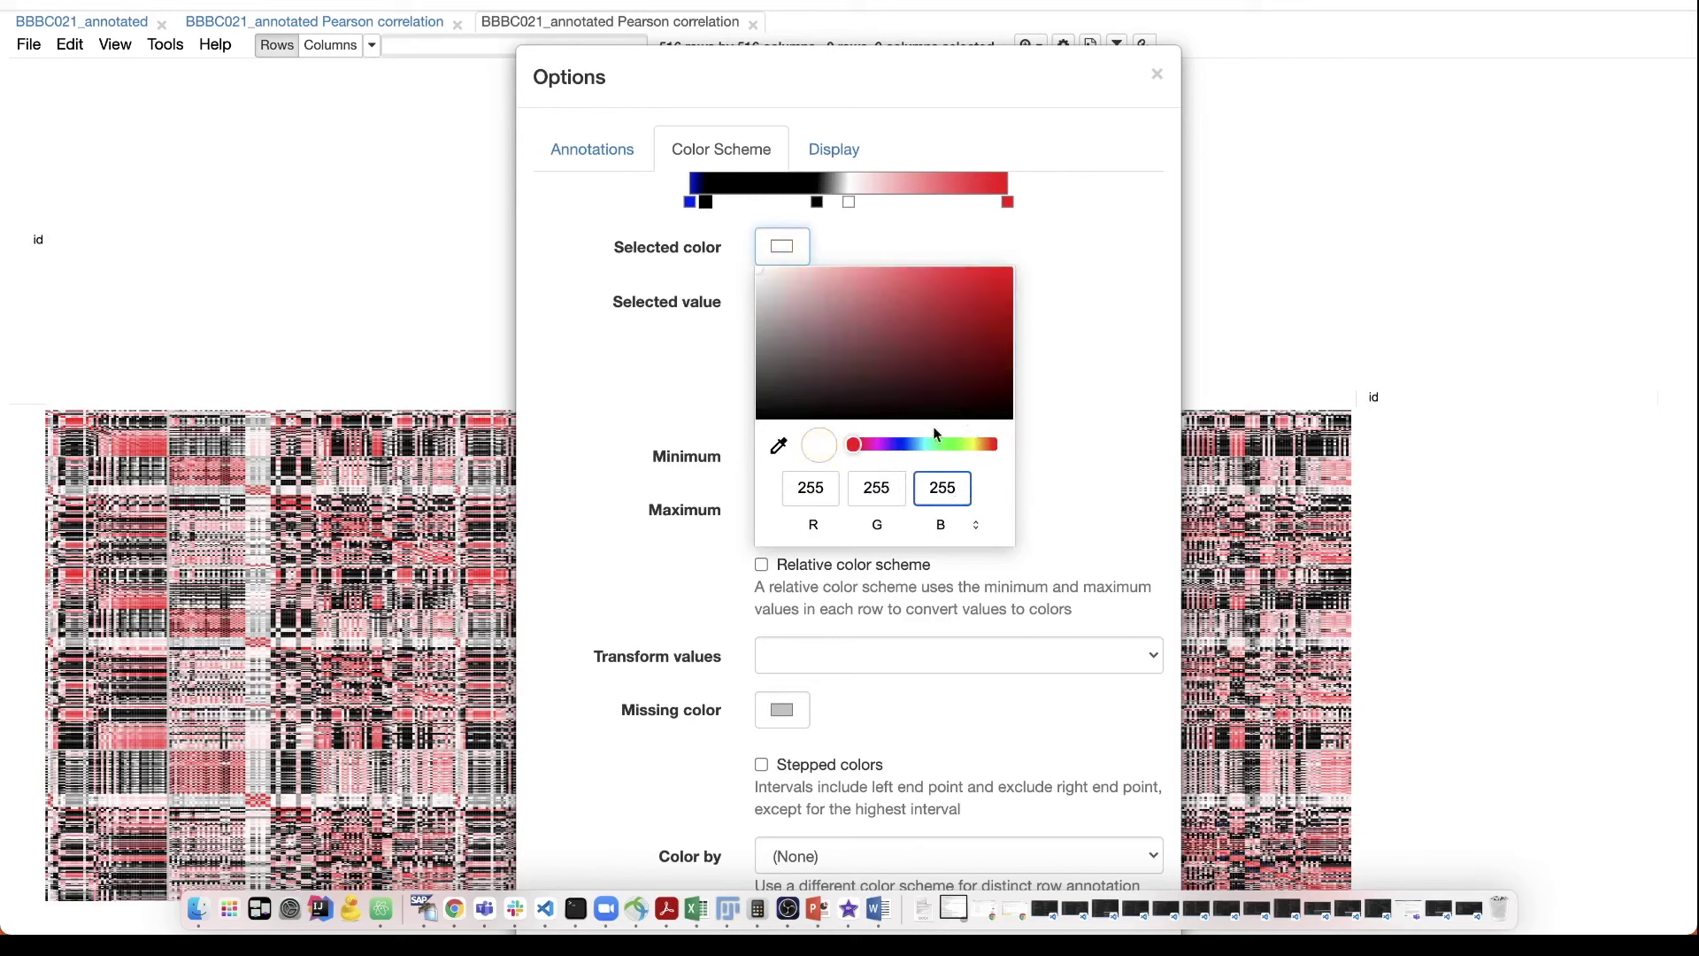
{"action": "left_click", "coordinate": [1065, 321]}
{"action": "left_click", "coordinate": [883, 274]}
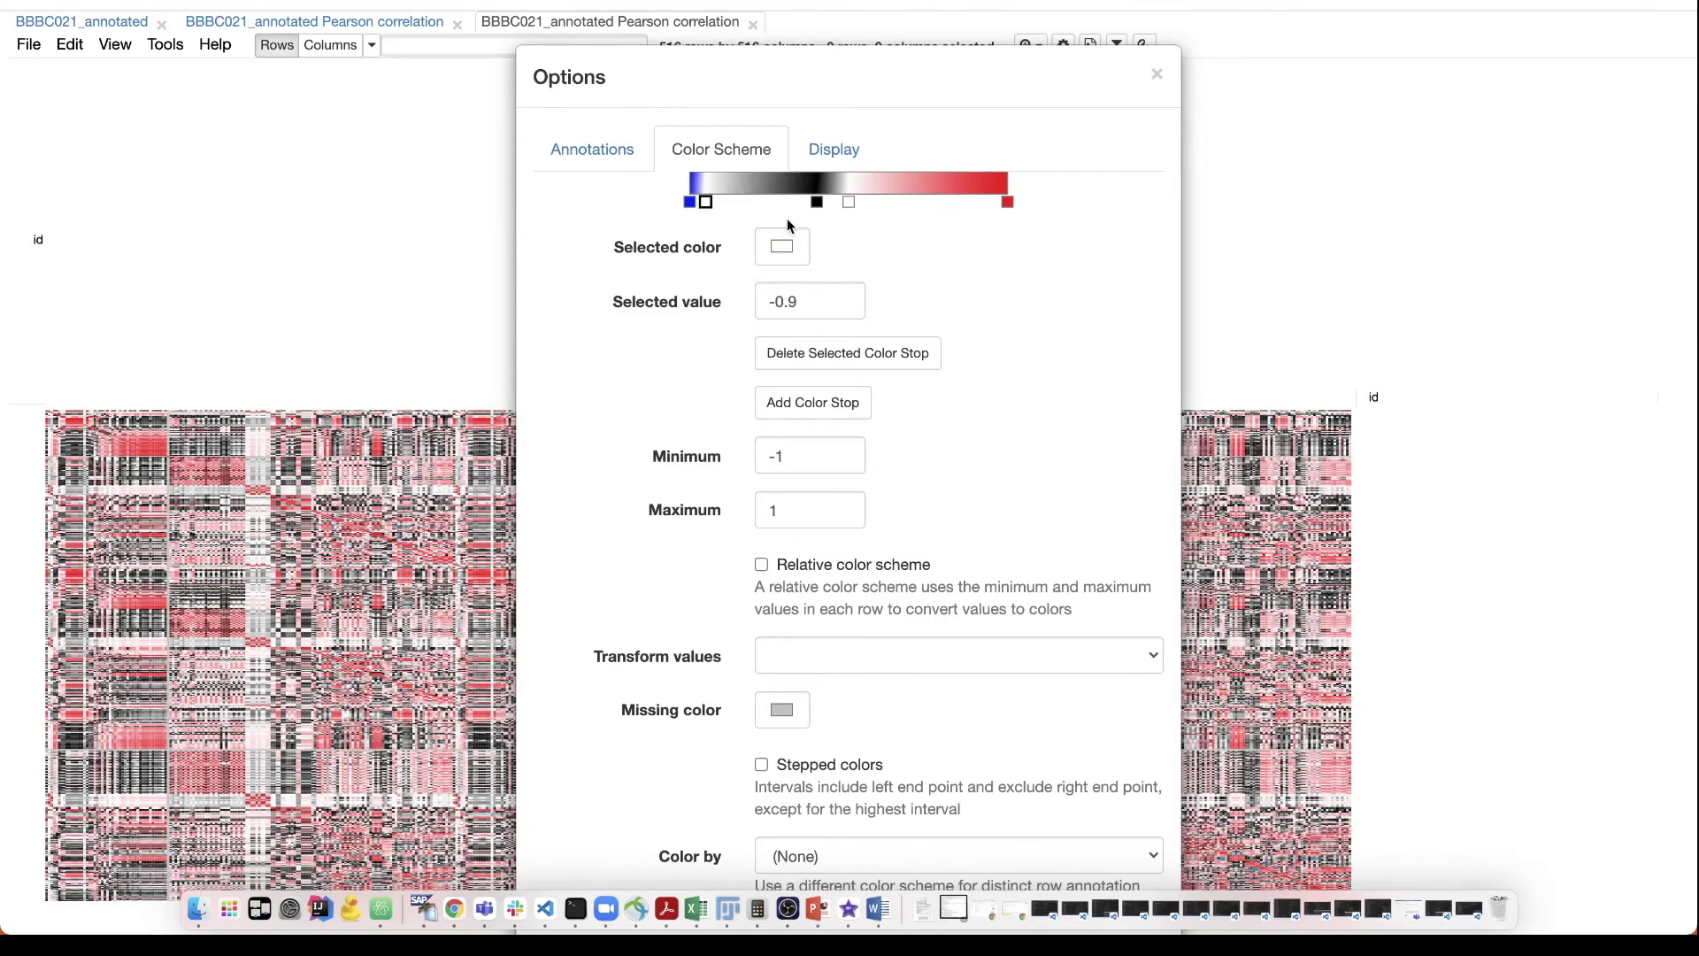
Step: Move the remaining black stop to 0.9, colour it white, and close the options
{"action": "left_click", "coordinate": [814, 201]}
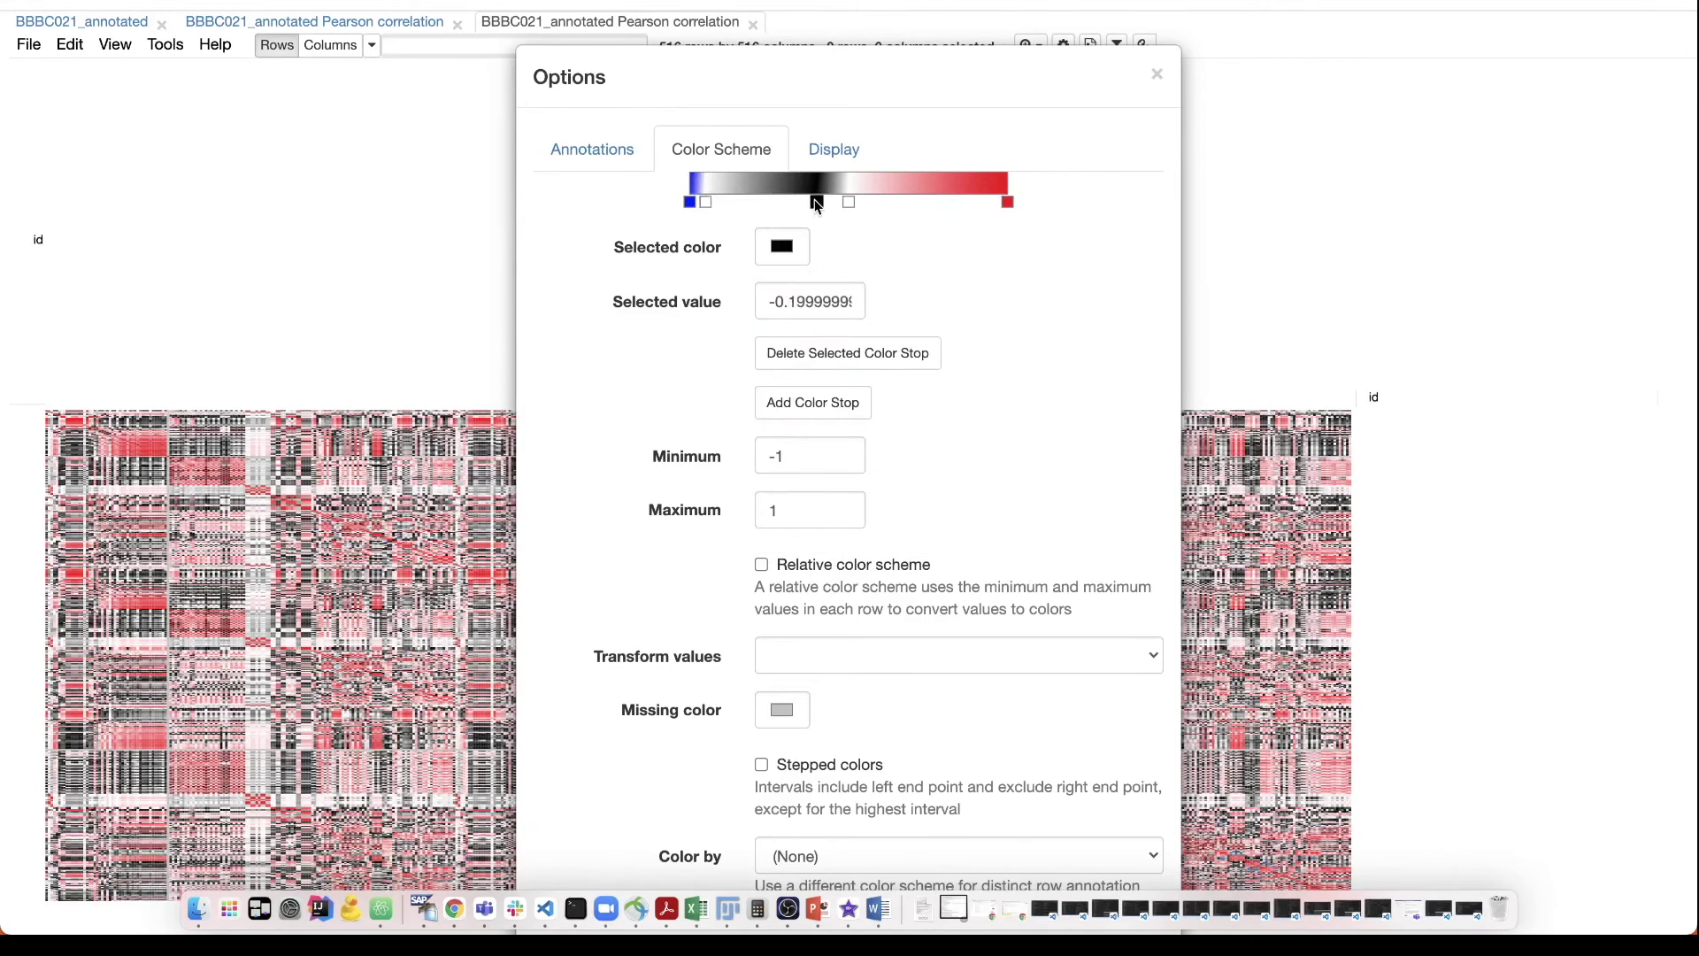
{"action": "left_click", "coordinate": [774, 302]}
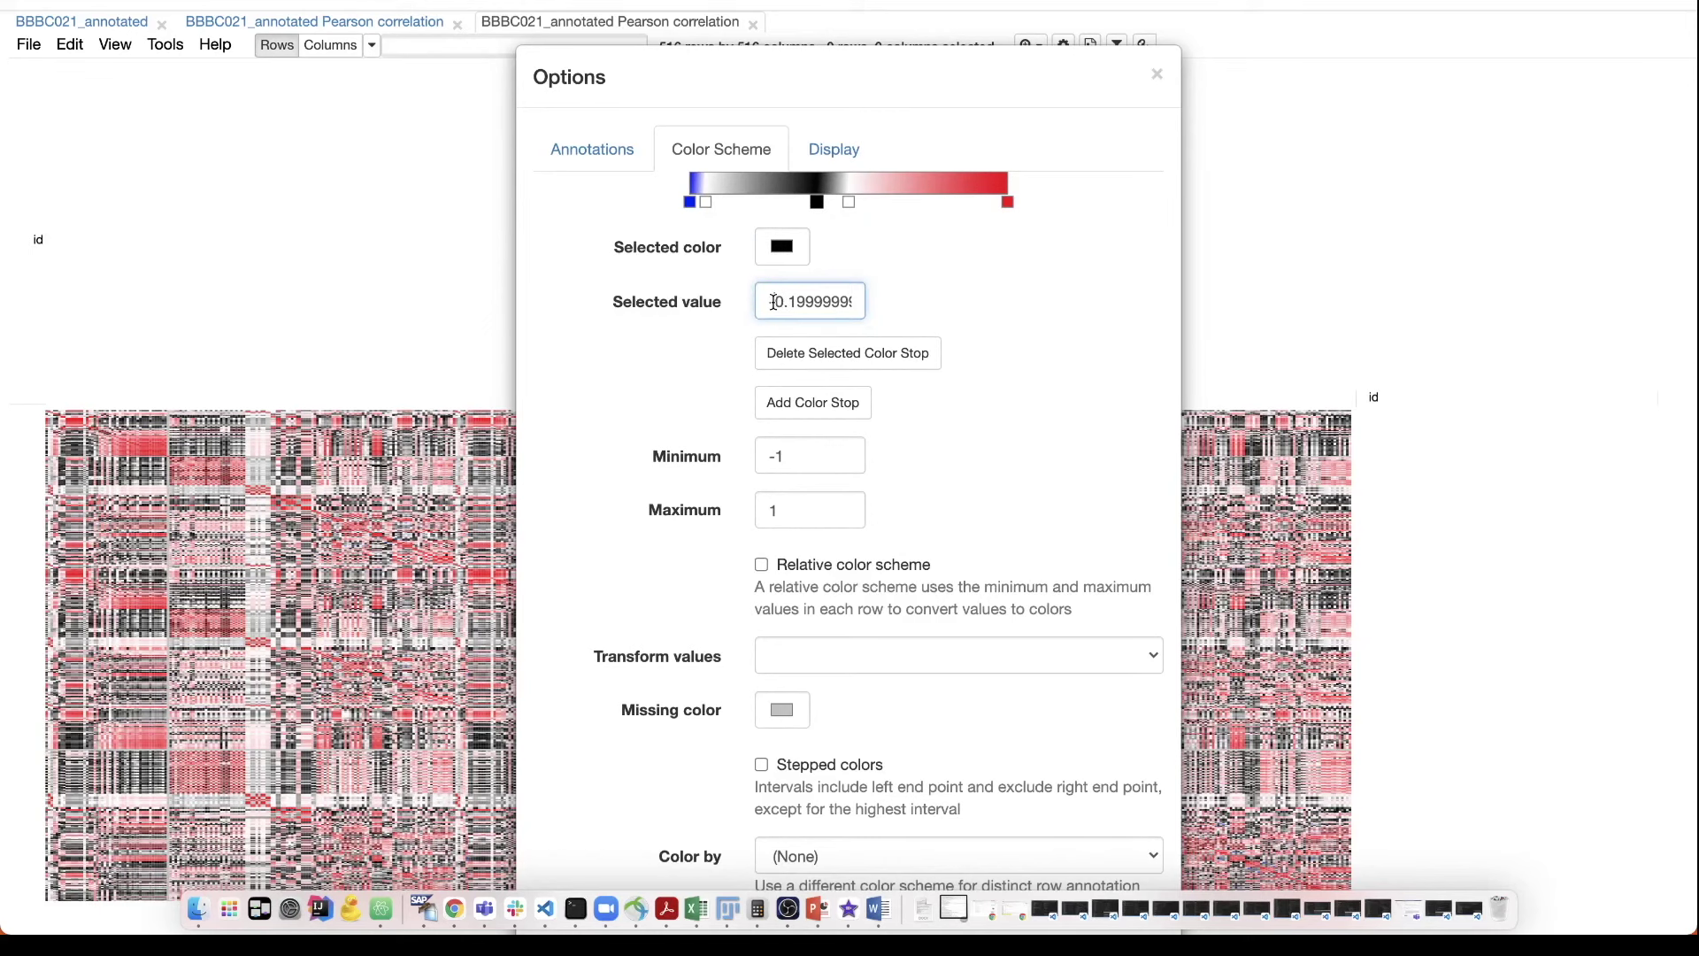
{"action": "key", "text": "BackSpace"}
{"action": "left_click_drag", "start_coordinate": [793, 303], "coordinate": [976, 348]}
{"action": "type", "text": "0.9"}
{"action": "key", "text": "Return"}
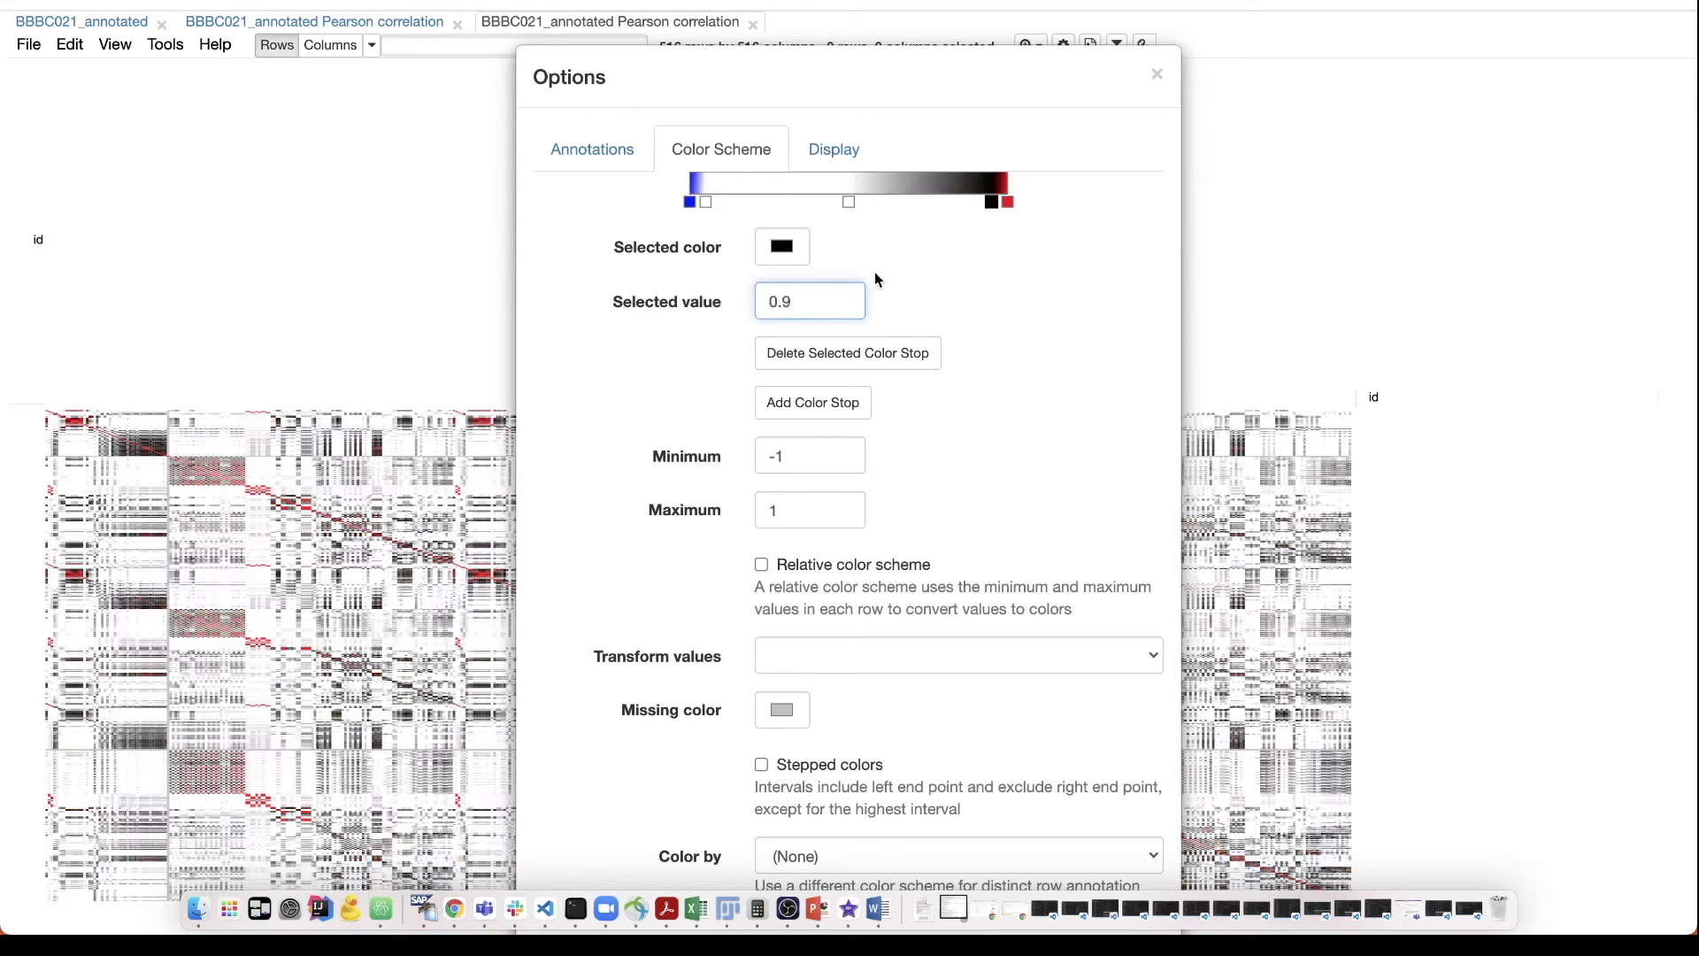
{"action": "left_click", "coordinate": [803, 251]}
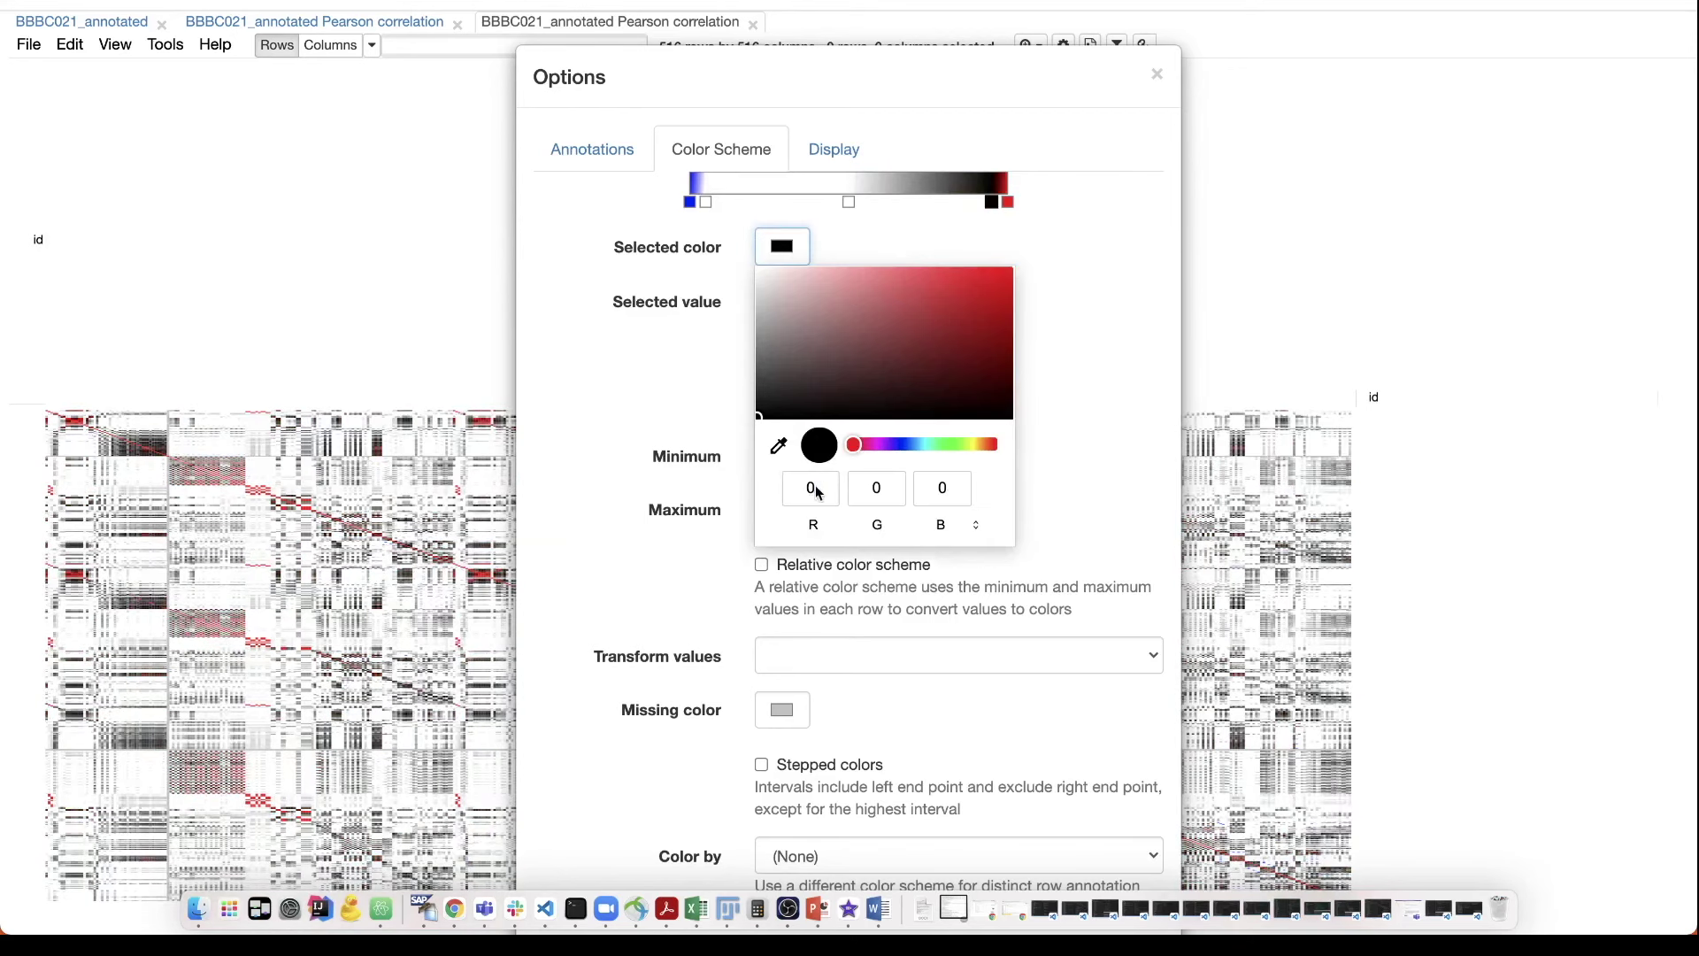
{"action": "left_click", "coordinate": [818, 493]}
{"action": "type", "text": "255"}
{"action": "left_click", "coordinate": [878, 487]}
{"action": "type", "text": "255"}
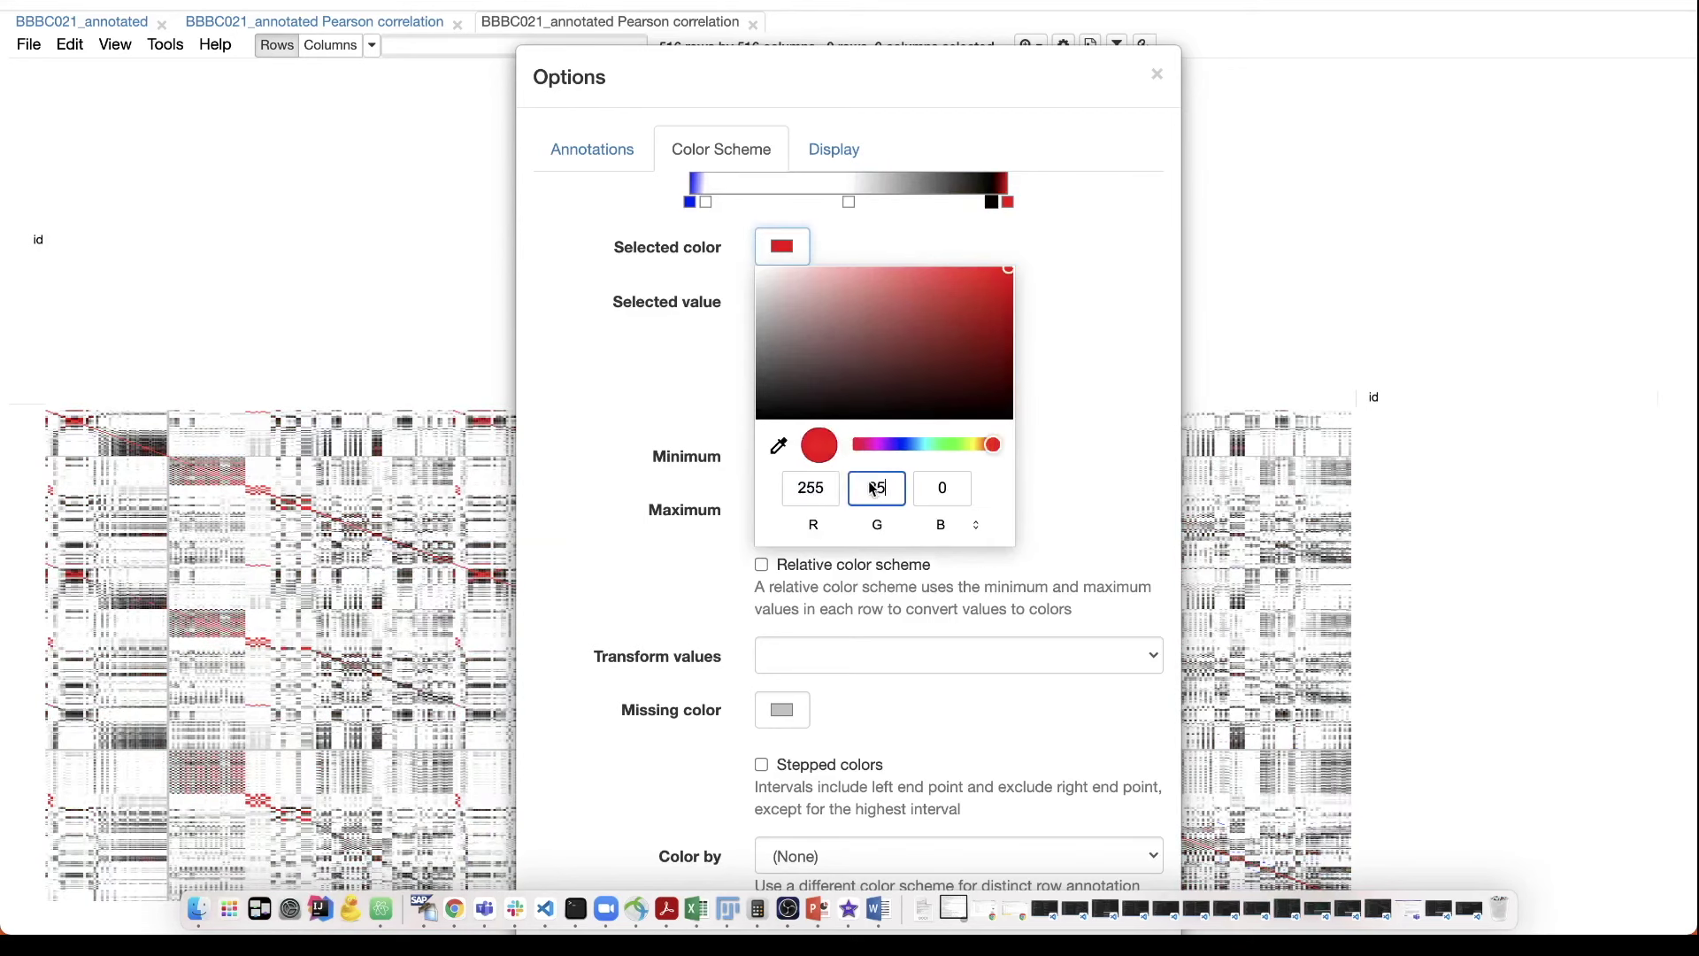
{"action": "left_click", "coordinate": [947, 491]}
{"action": "type", "text": "255"}
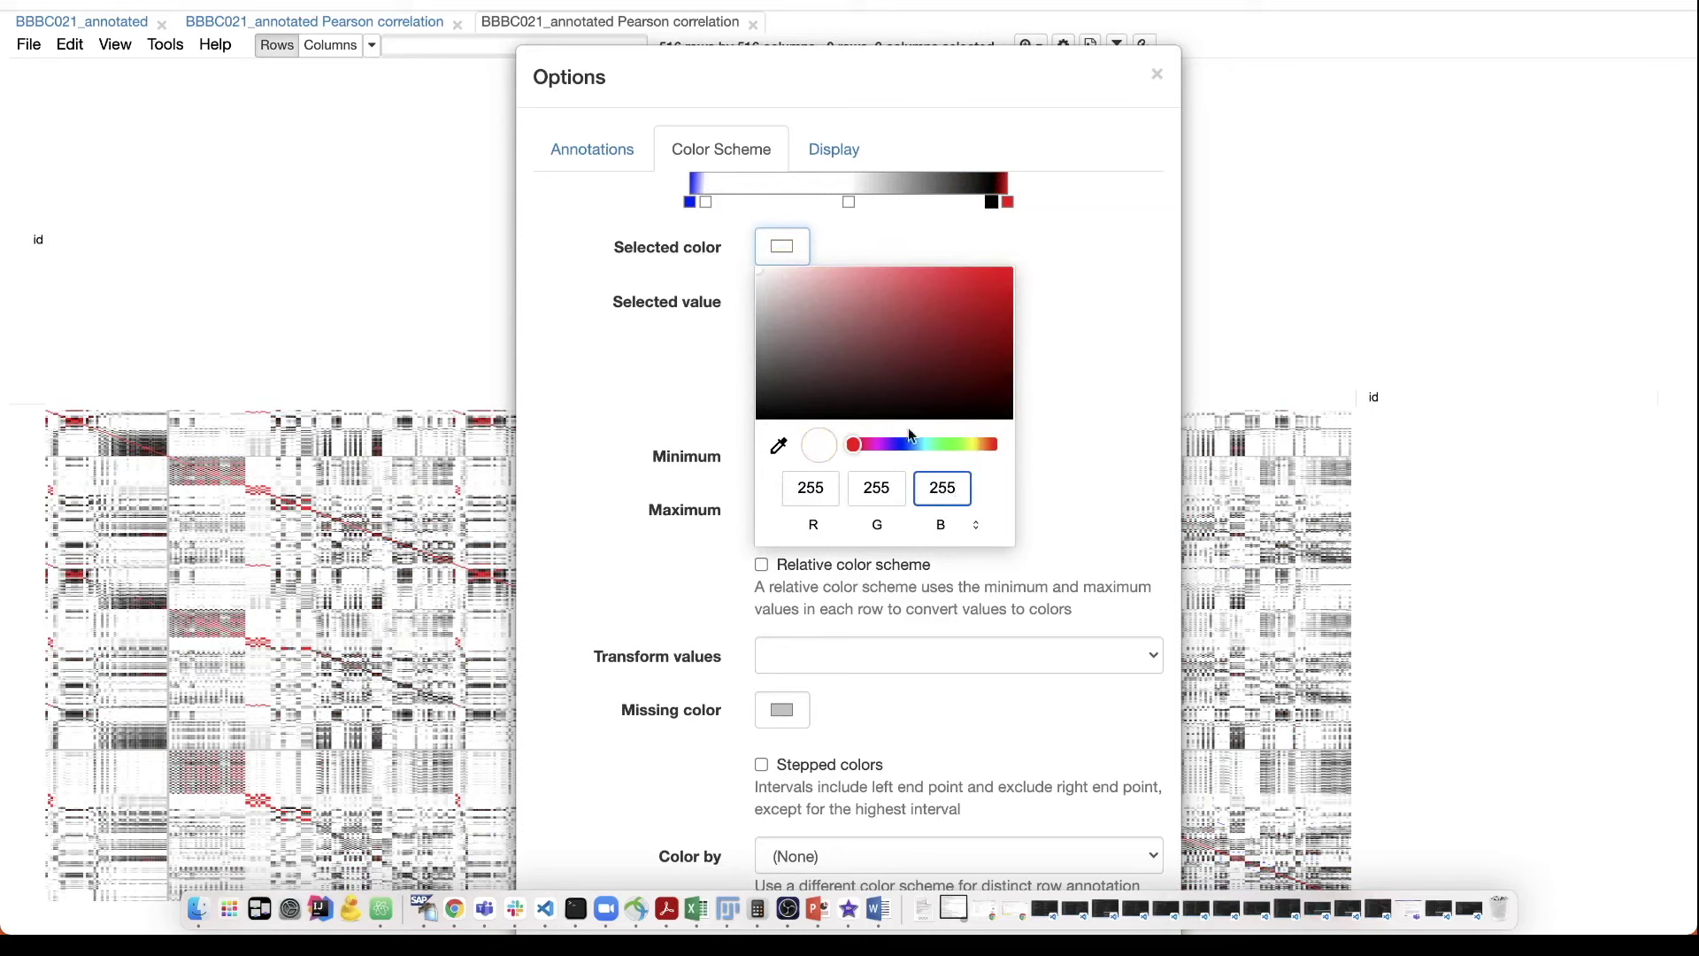
{"action": "left_click", "coordinate": [1072, 345]}
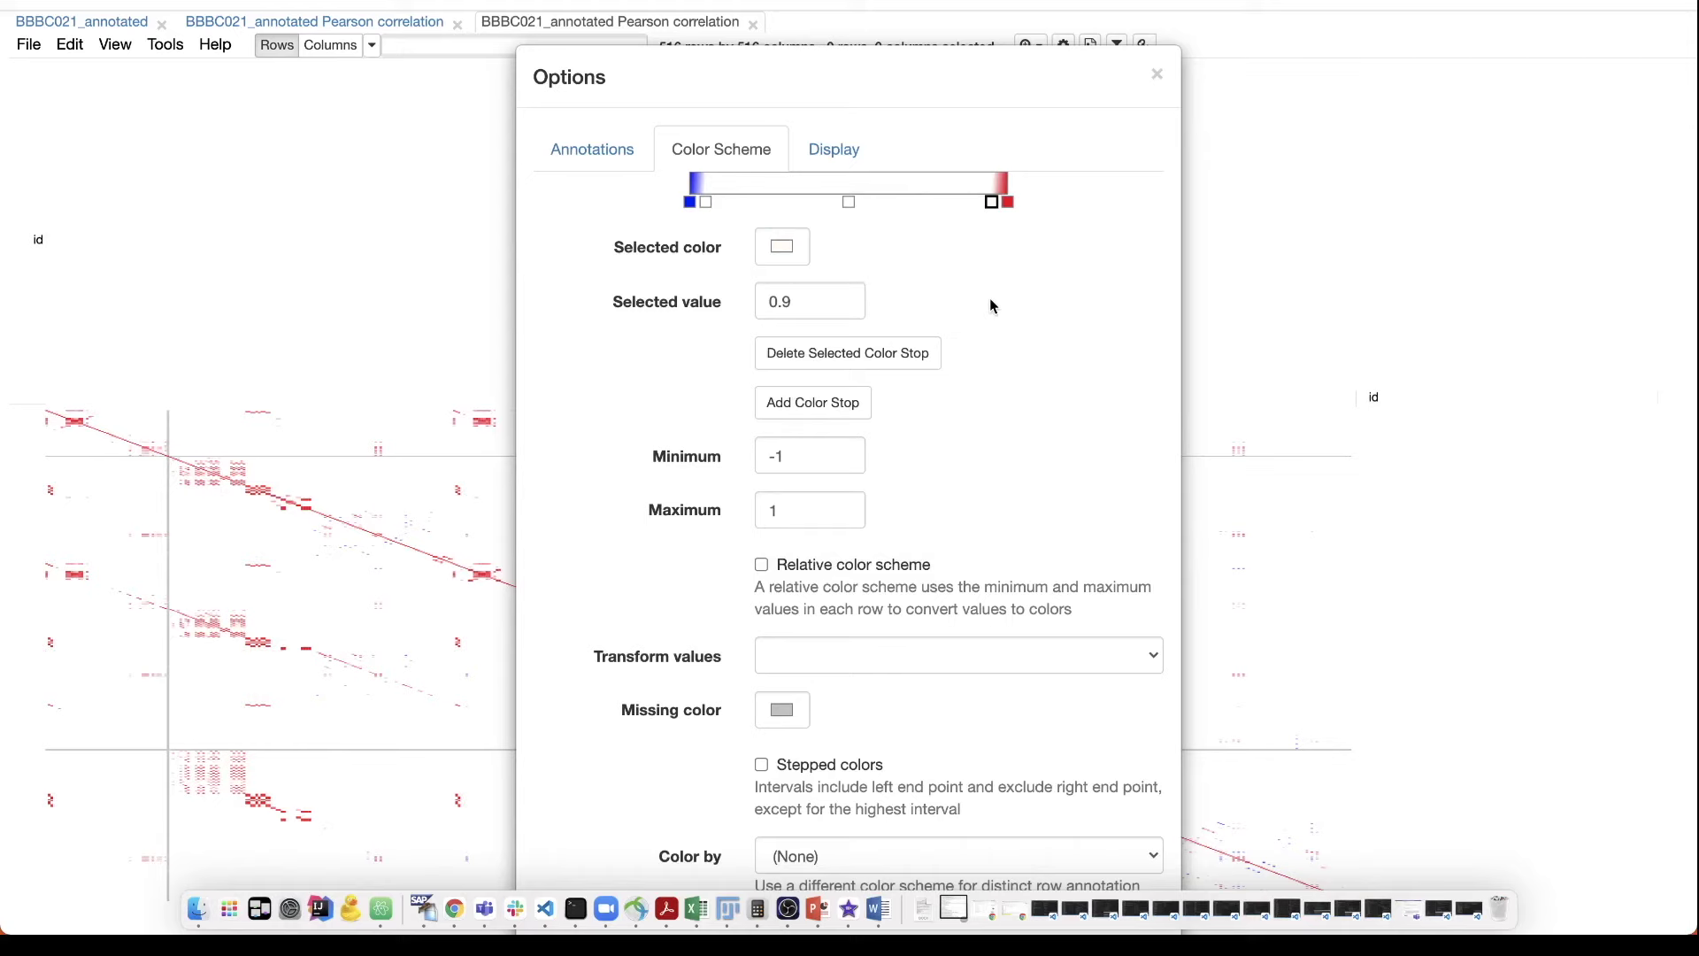
{"action": "scroll", "coordinate": [990, 305], "scroll_direction": "down", "scroll_amount": 3}
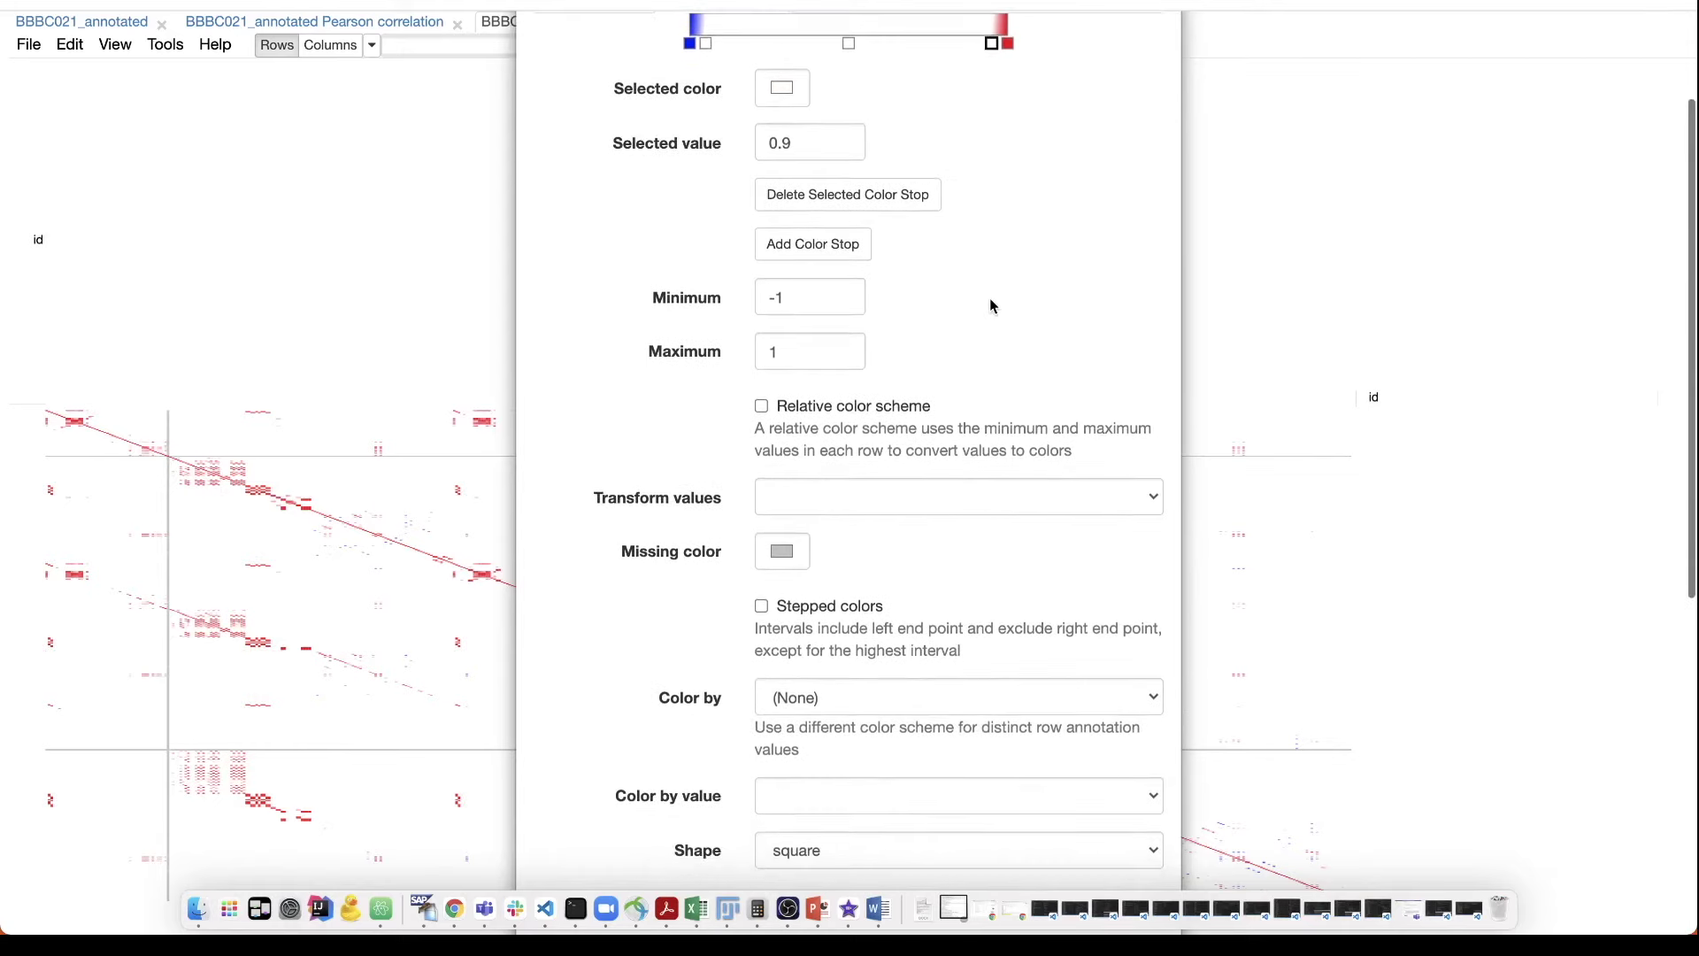
{"action": "scroll", "coordinate": [990, 305], "scroll_direction": "up", "scroll_amount": 3}
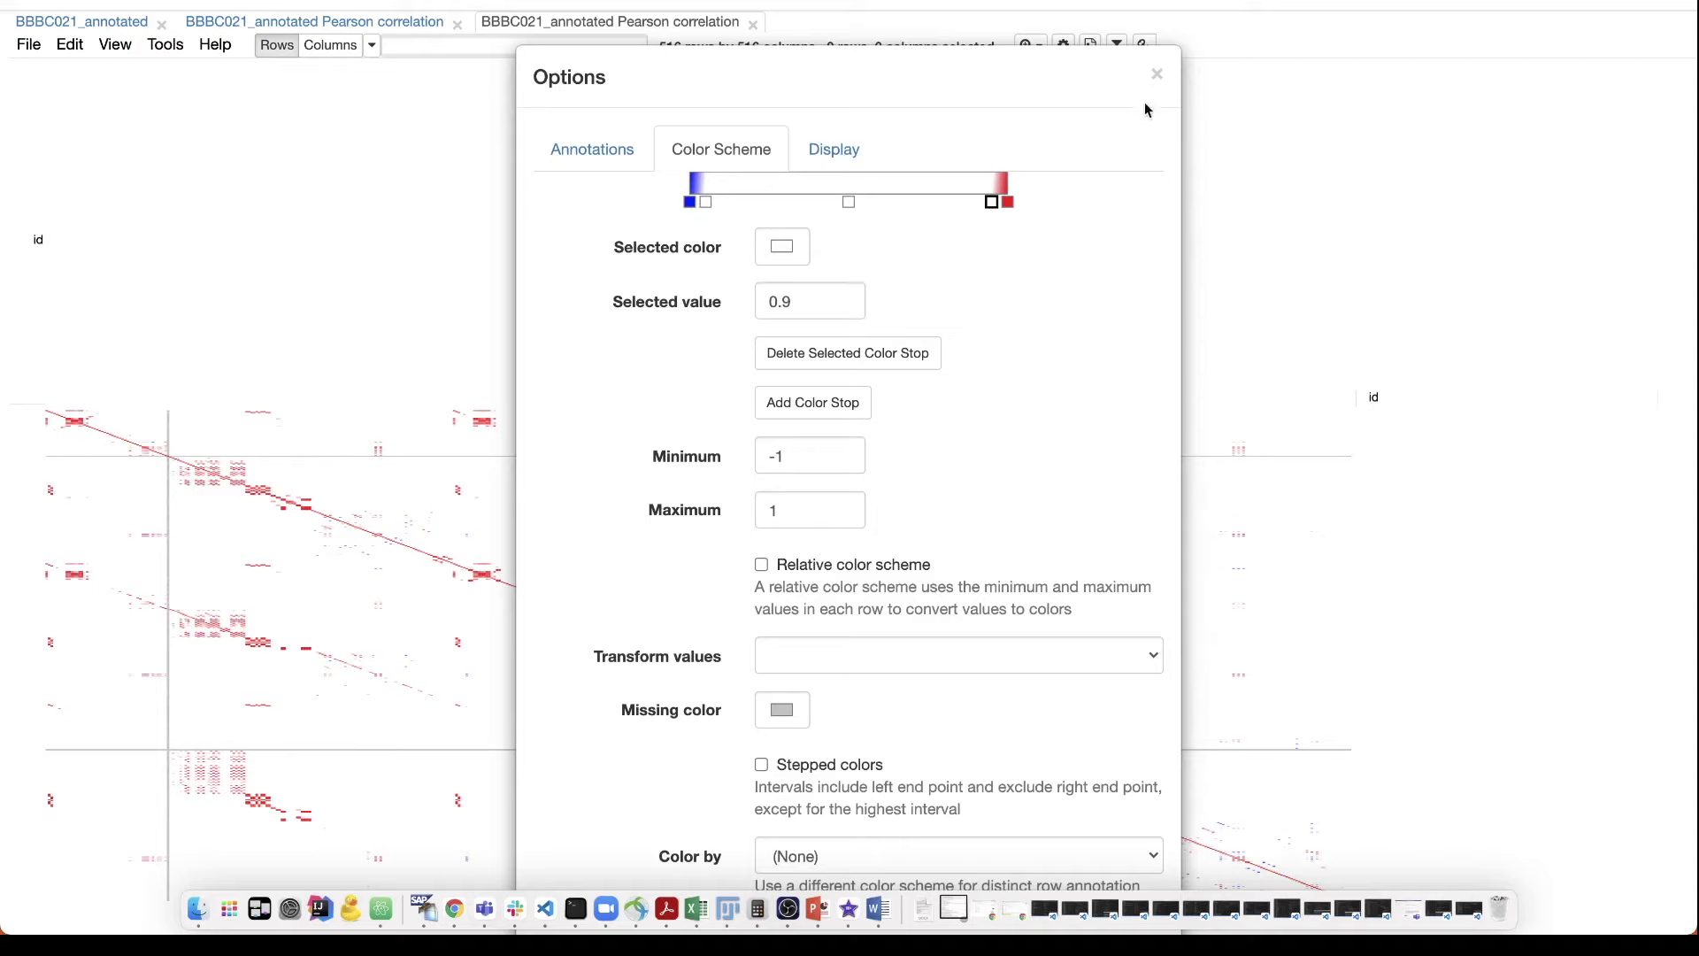
{"action": "left_click", "coordinate": [1157, 75]}
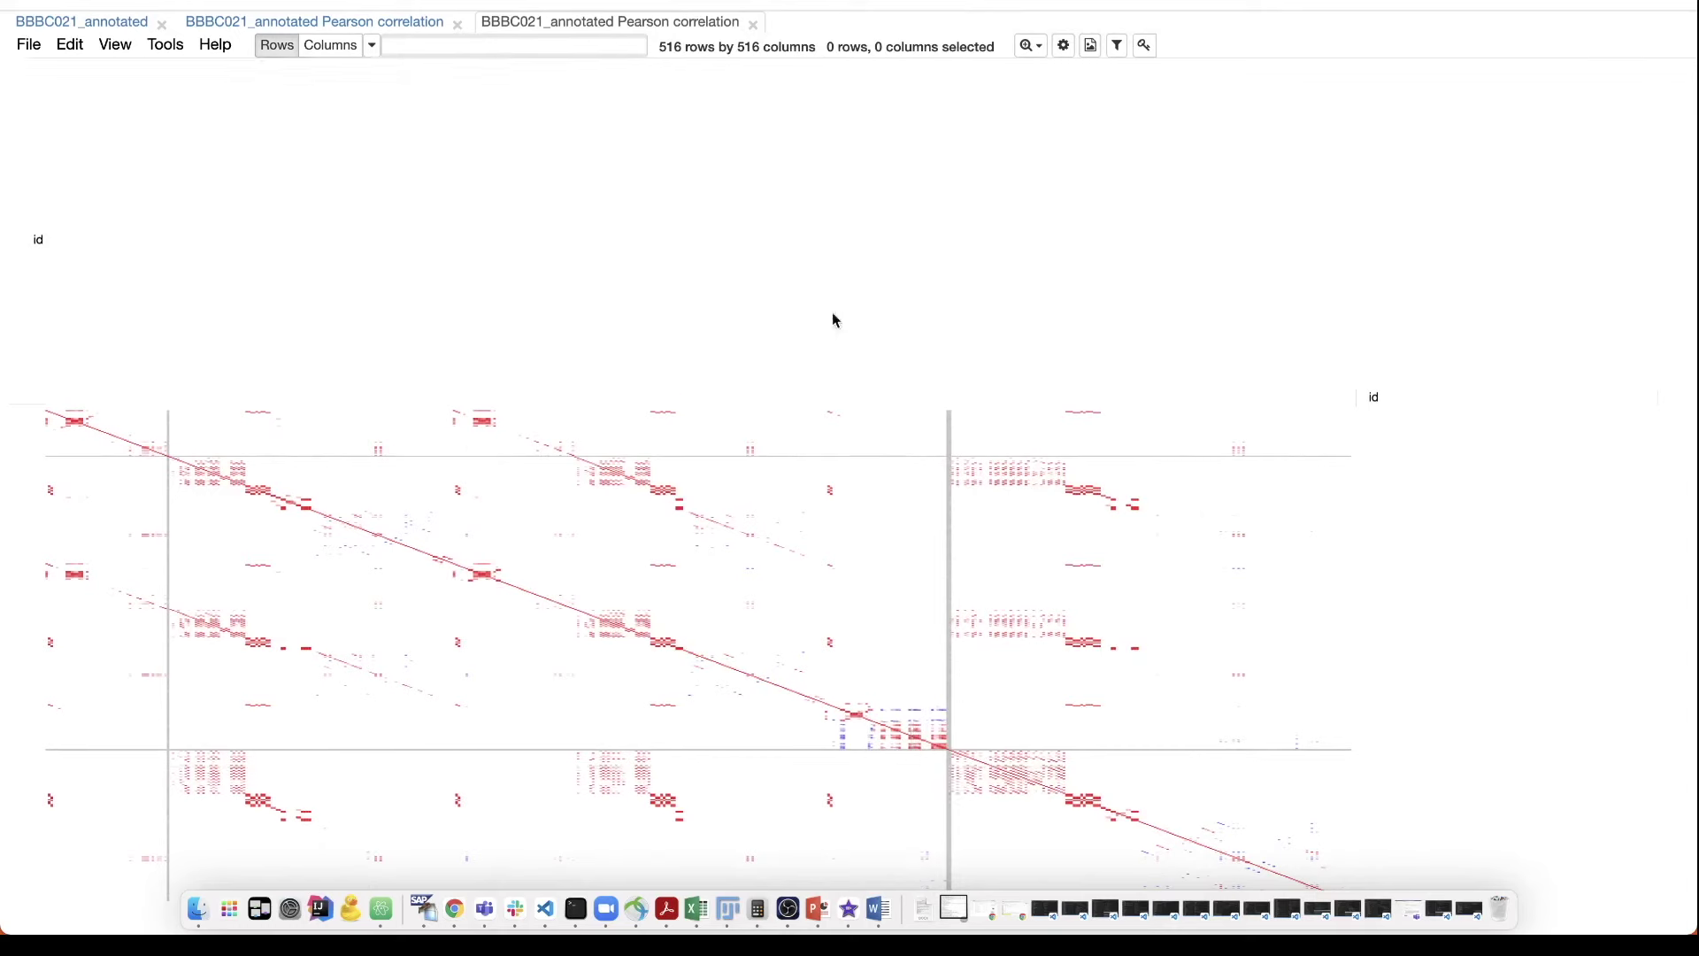
Step: Zoom in twice on the thresholded correlation matrix
{"action": "left_click", "coordinate": [1026, 49]}
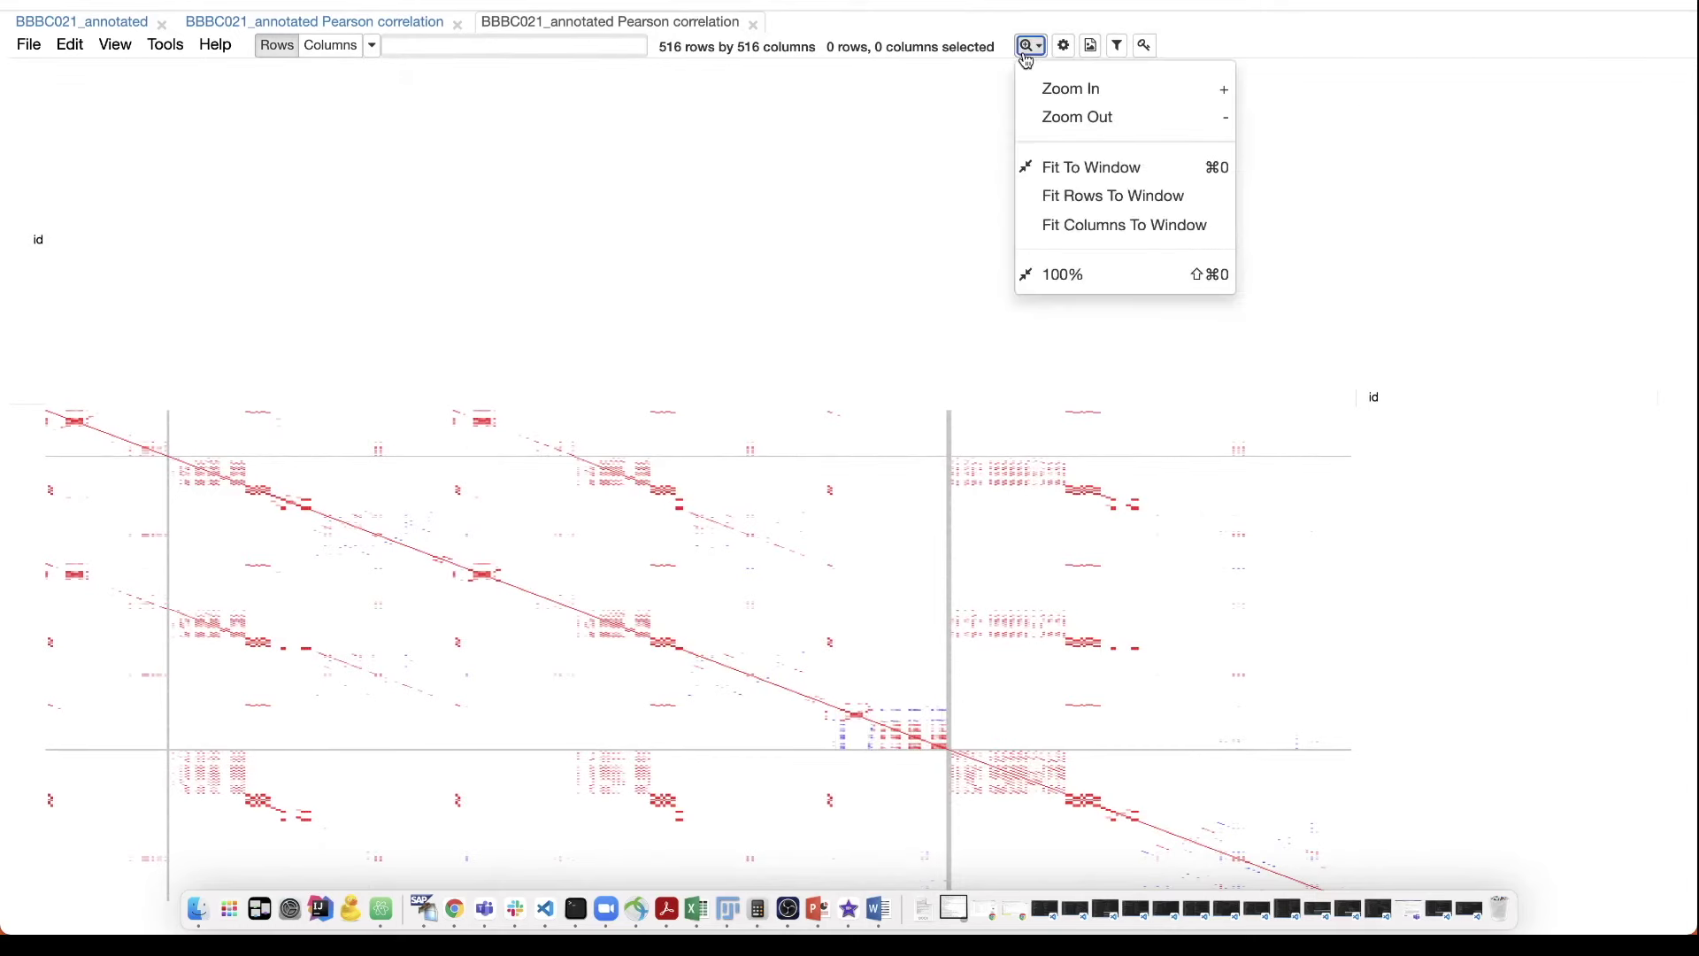
{"action": "left_click", "coordinate": [1058, 90]}
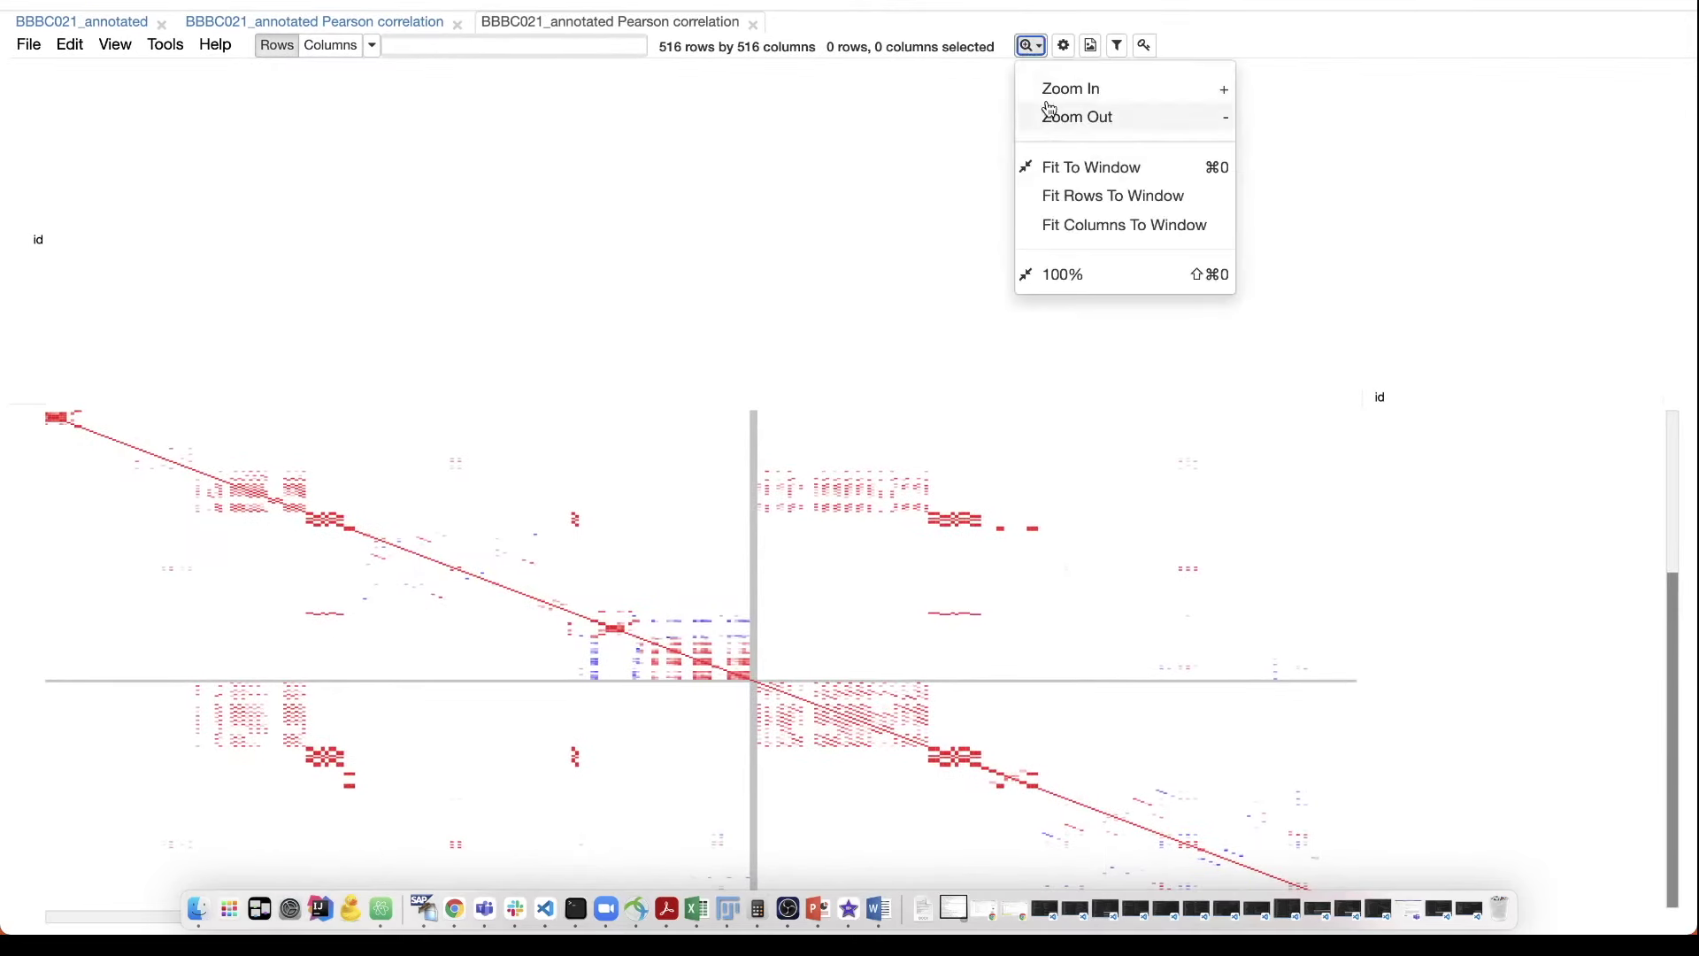
{"action": "left_click", "coordinate": [1048, 90]}
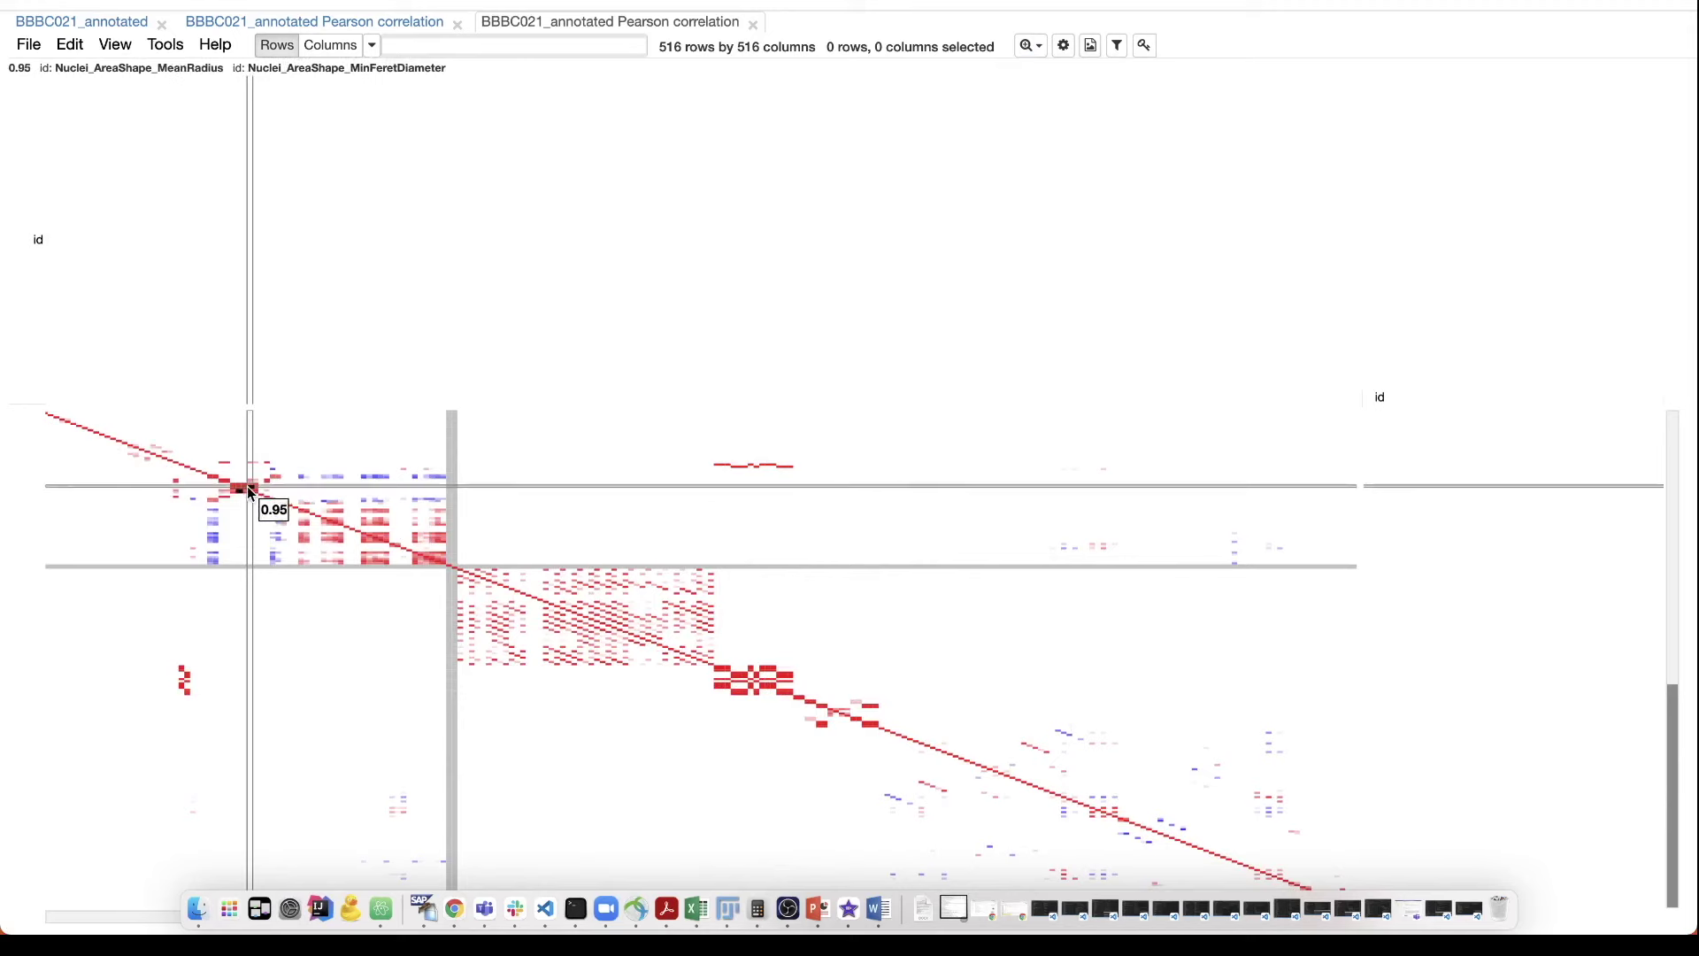
{"action": "left_click", "coordinate": [1029, 45]}
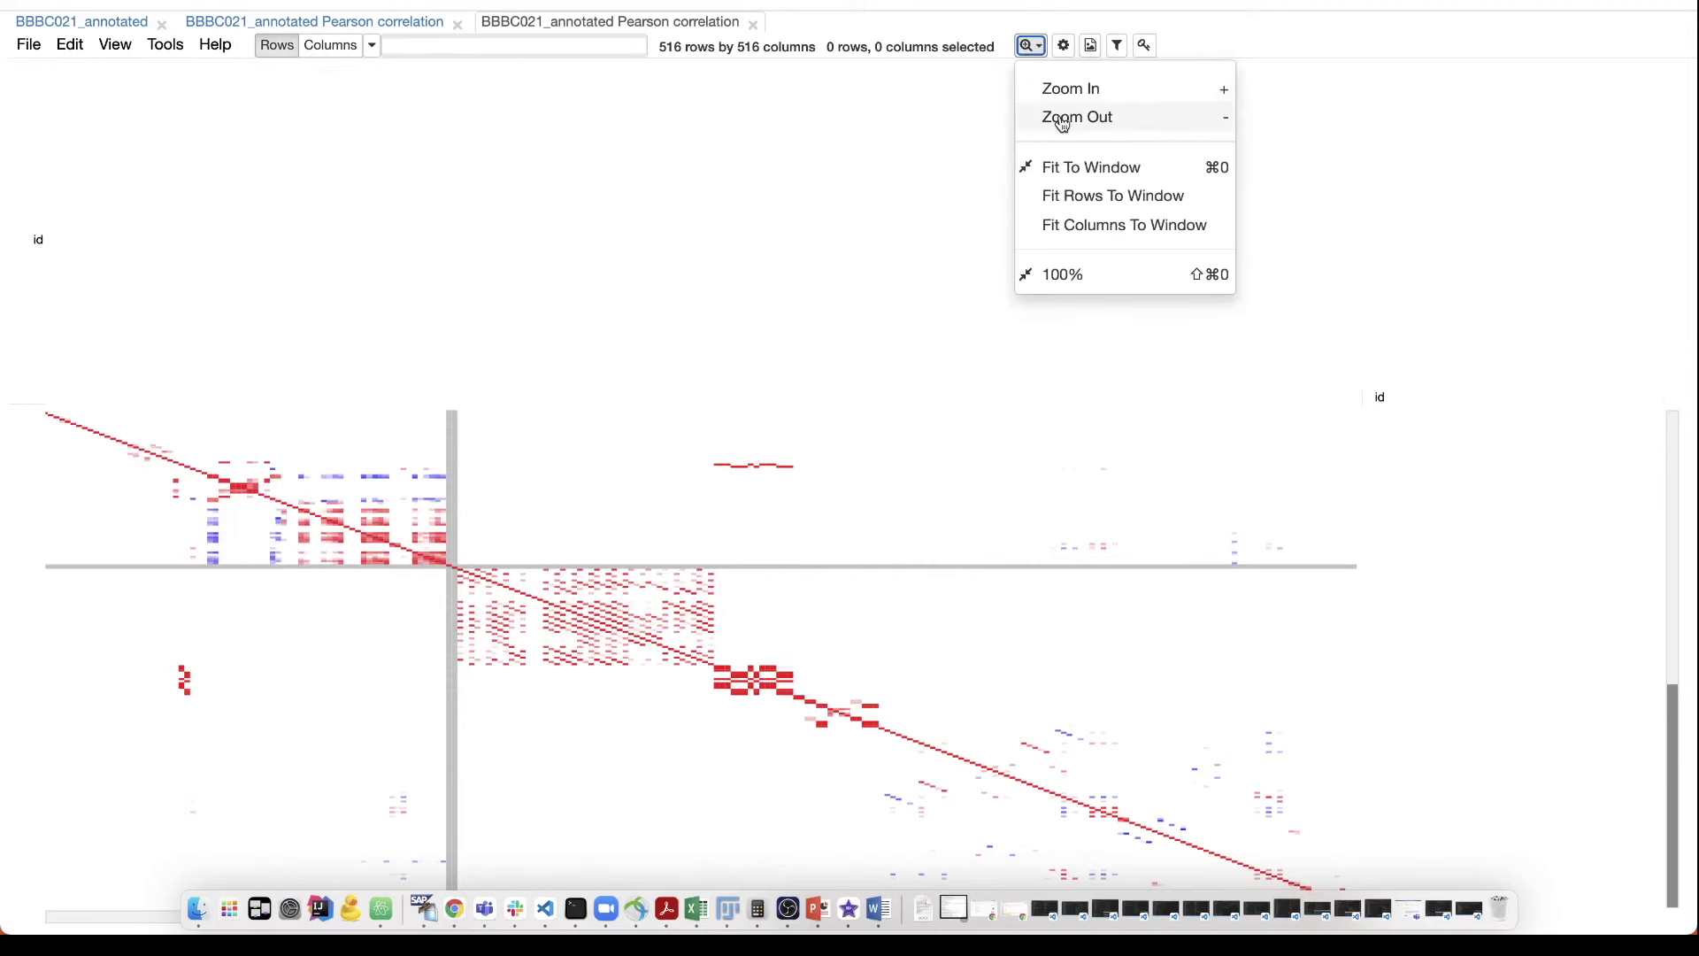
Step: Set the correlation matrix to 100% zoom and browse the red block of nuclear size features
{"action": "left_click", "coordinate": [1062, 285]}
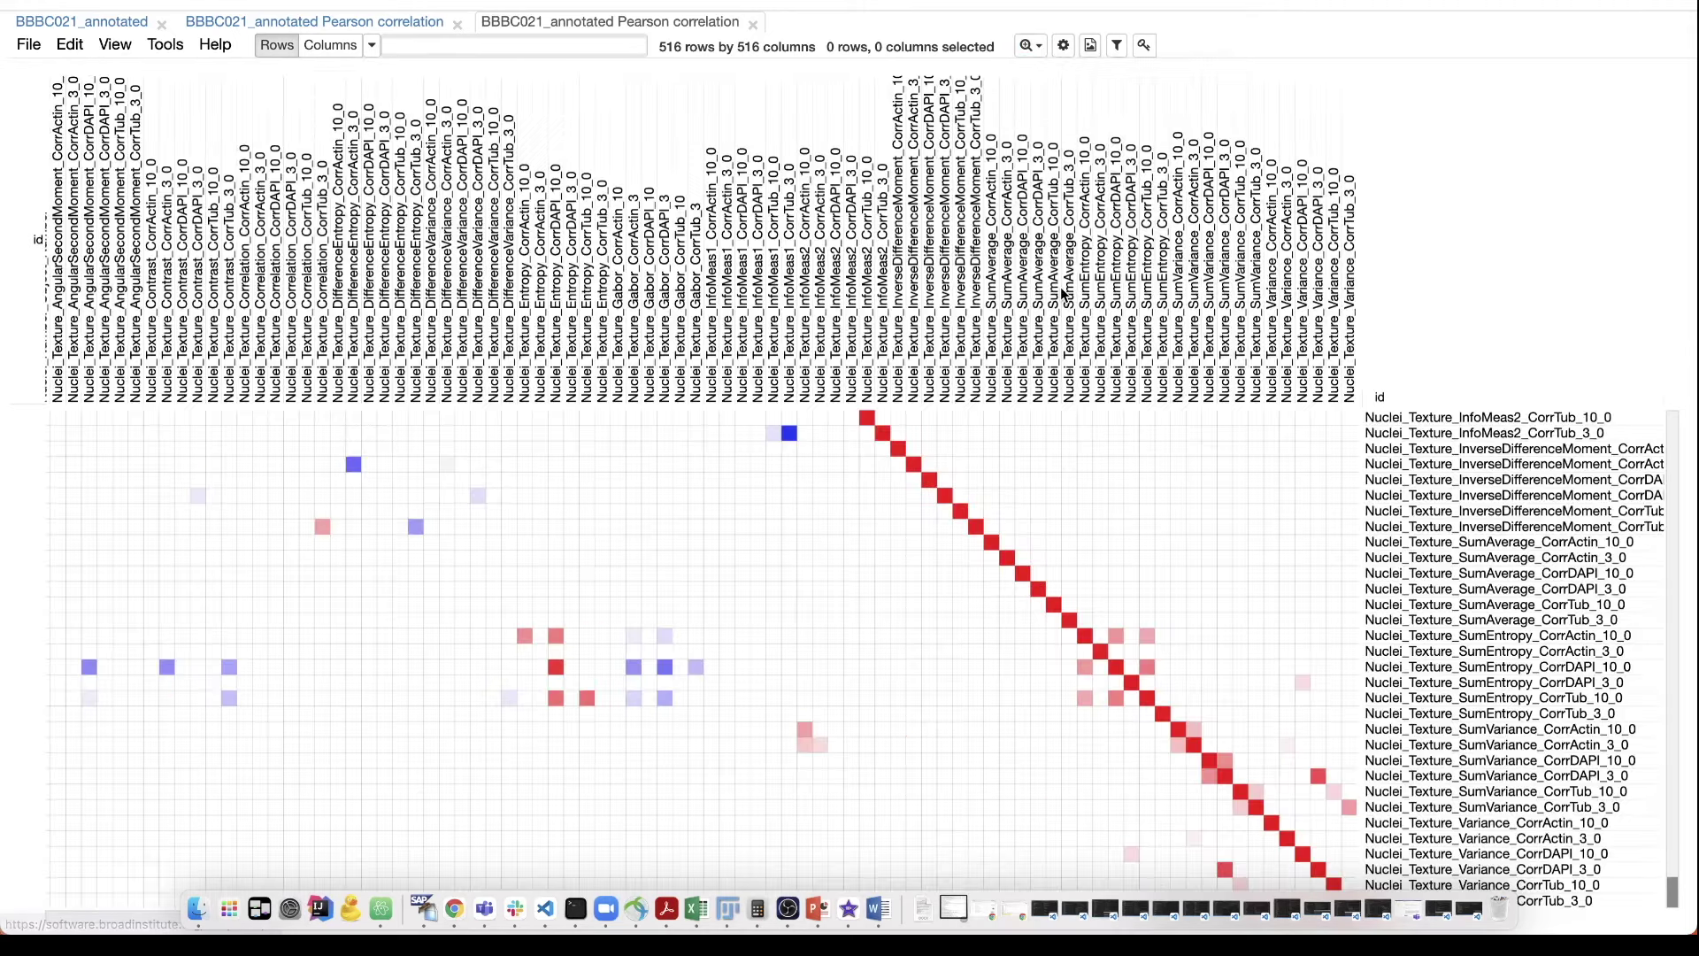
{"action": "scroll", "coordinate": [885, 471], "scroll_direction": "up", "scroll_amount": 10}
{"action": "scroll", "coordinate": [885, 471], "scroll_direction": "left", "scroll_amount": 10}
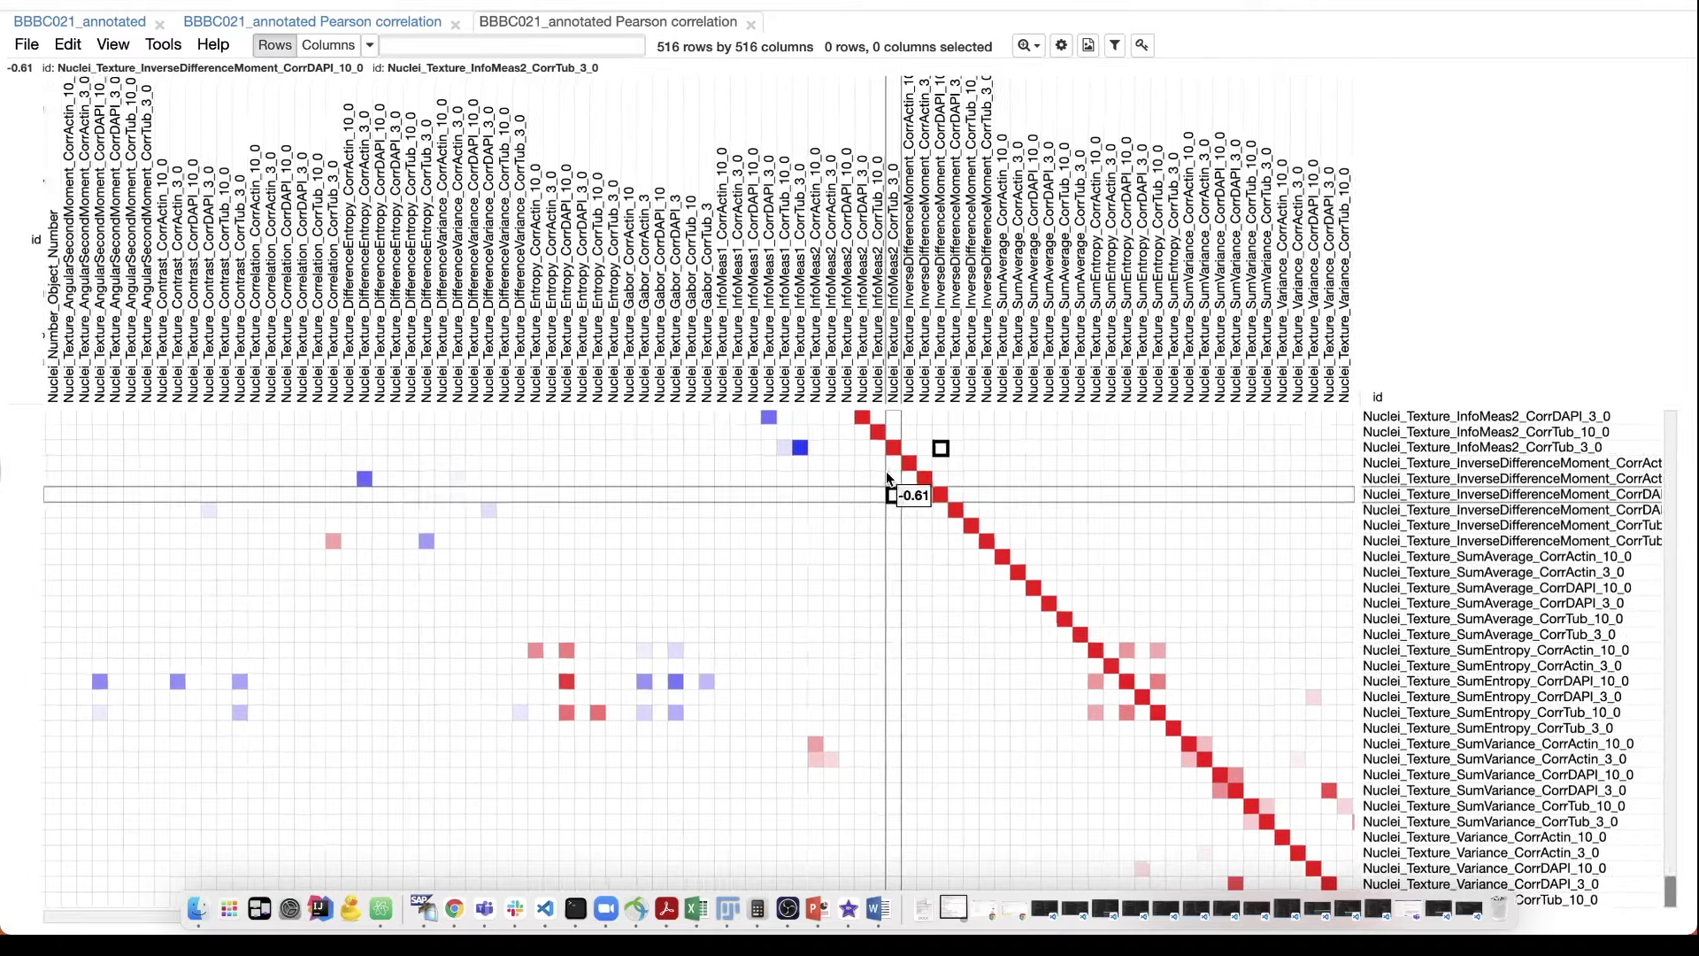
{"action": "scroll", "coordinate": [885, 471], "scroll_direction": "up", "scroll_amount": 15}
{"action": "scroll", "coordinate": [885, 471], "scroll_direction": "left", "scroll_amount": 10}
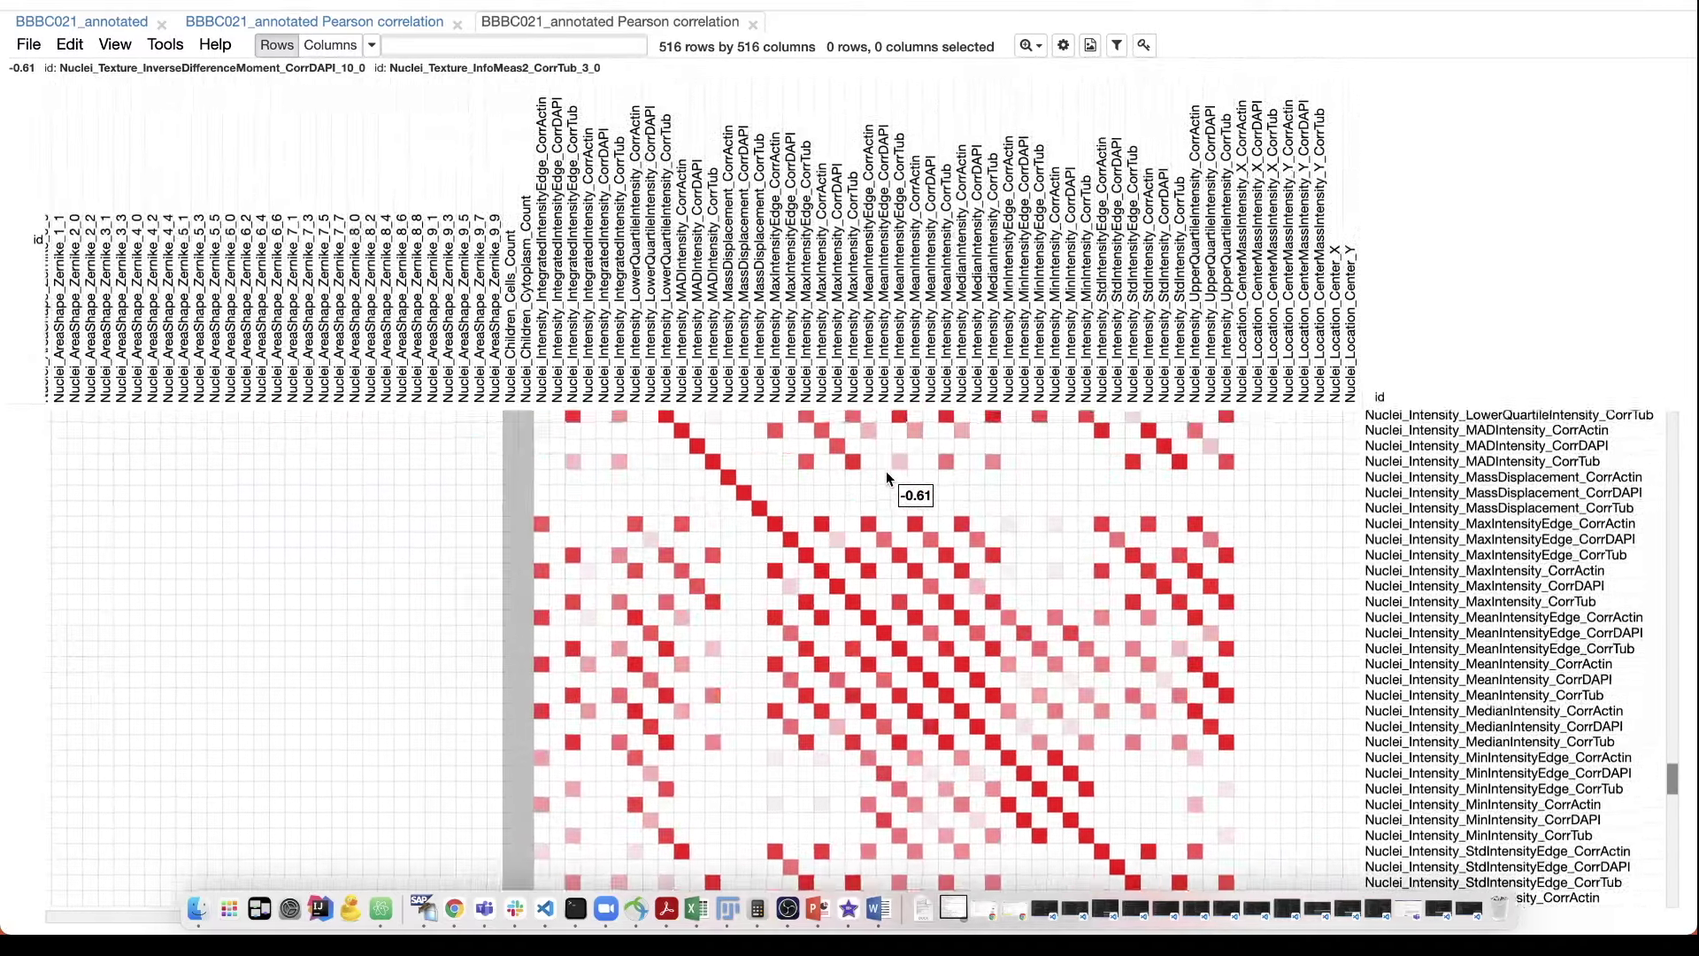
{"action": "scroll", "coordinate": [887, 478], "scroll_direction": "down", "scroll_amount": 10}
{"action": "scroll", "coordinate": [887, 478], "scroll_direction": "right", "scroll_amount": 10}
{"action": "scroll", "coordinate": [887, 478], "scroll_direction": "up", "scroll_amount": 15}
{"action": "scroll", "coordinate": [887, 478], "scroll_direction": "left", "scroll_amount": 15}
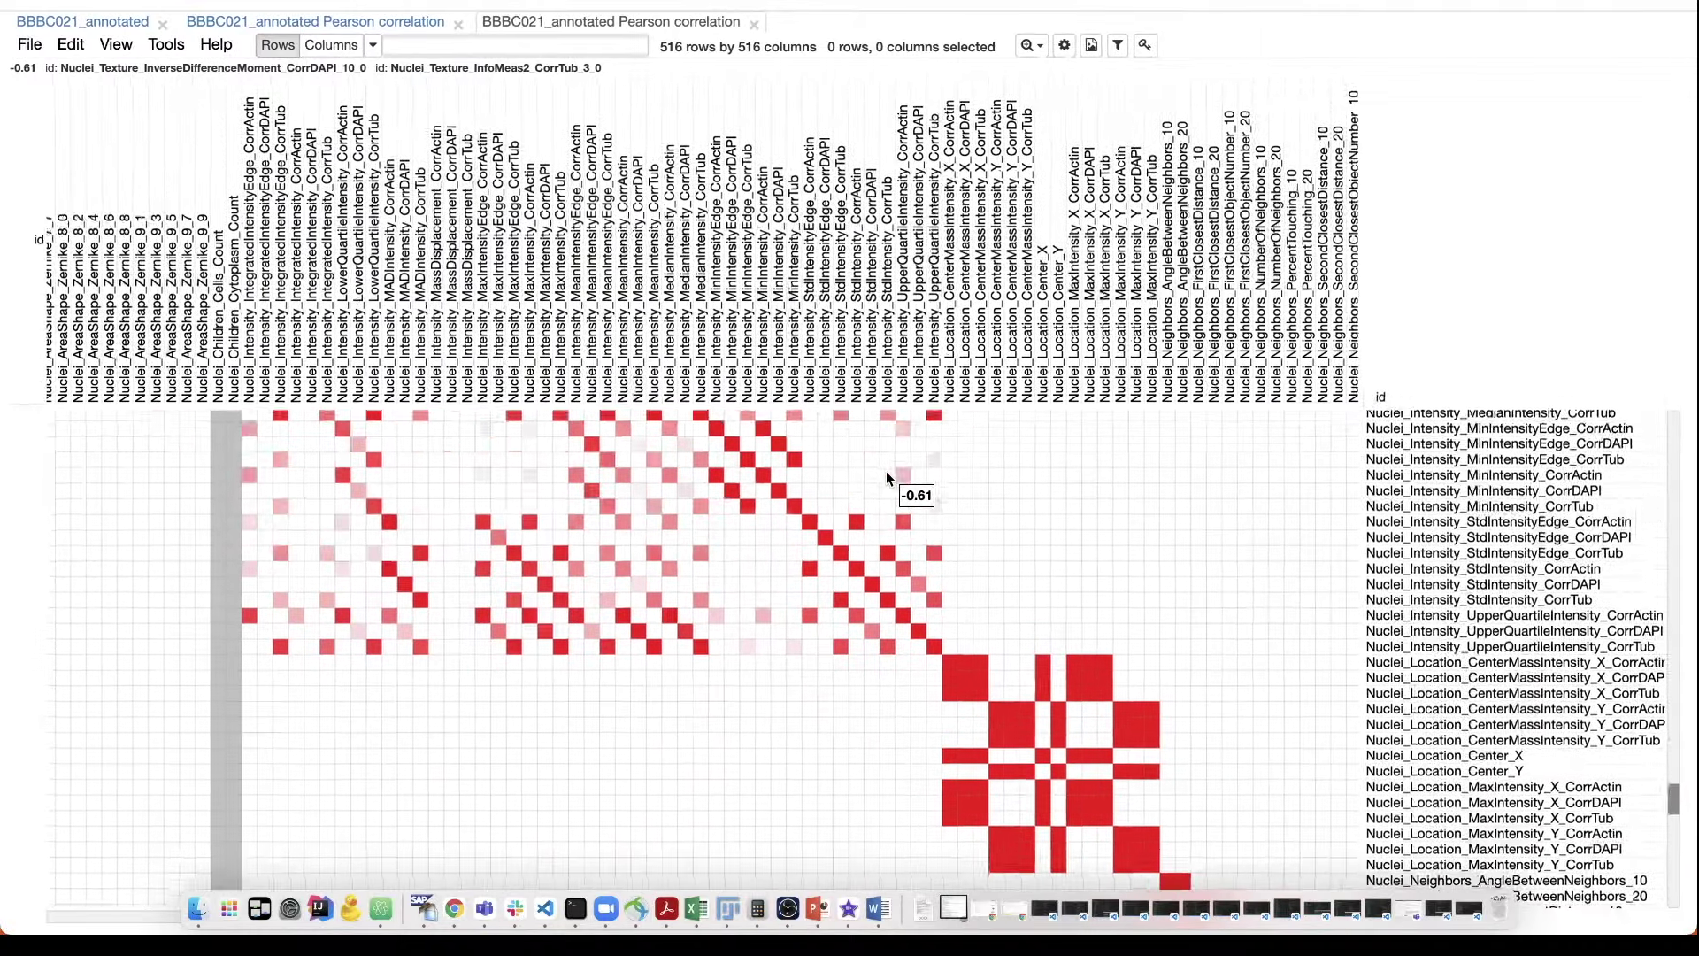
{"action": "scroll", "coordinate": [885, 471], "scroll_direction": "up", "scroll_amount": 10}
{"action": "scroll", "coordinate": [886, 471], "scroll_direction": "left", "scroll_amount": 10}
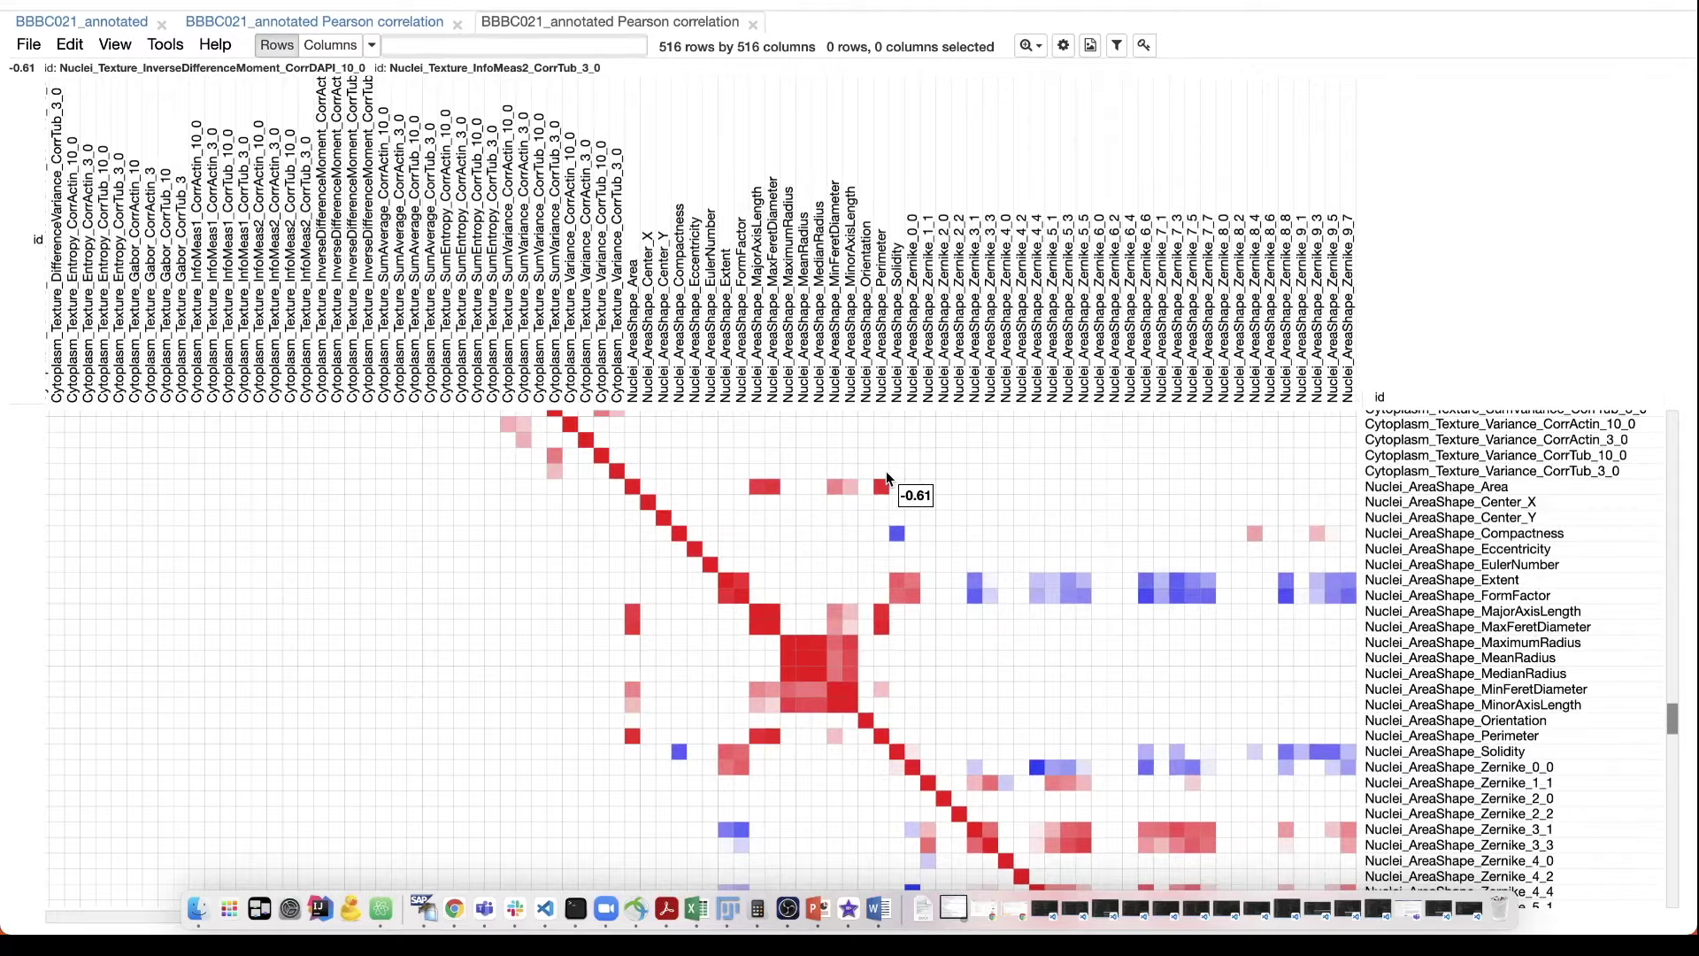
{"action": "scroll", "coordinate": [885, 471], "scroll_direction": "down", "scroll_amount": 2}
{"action": "scroll", "coordinate": [885, 471], "scroll_direction": "right", "scroll_amount": 2}
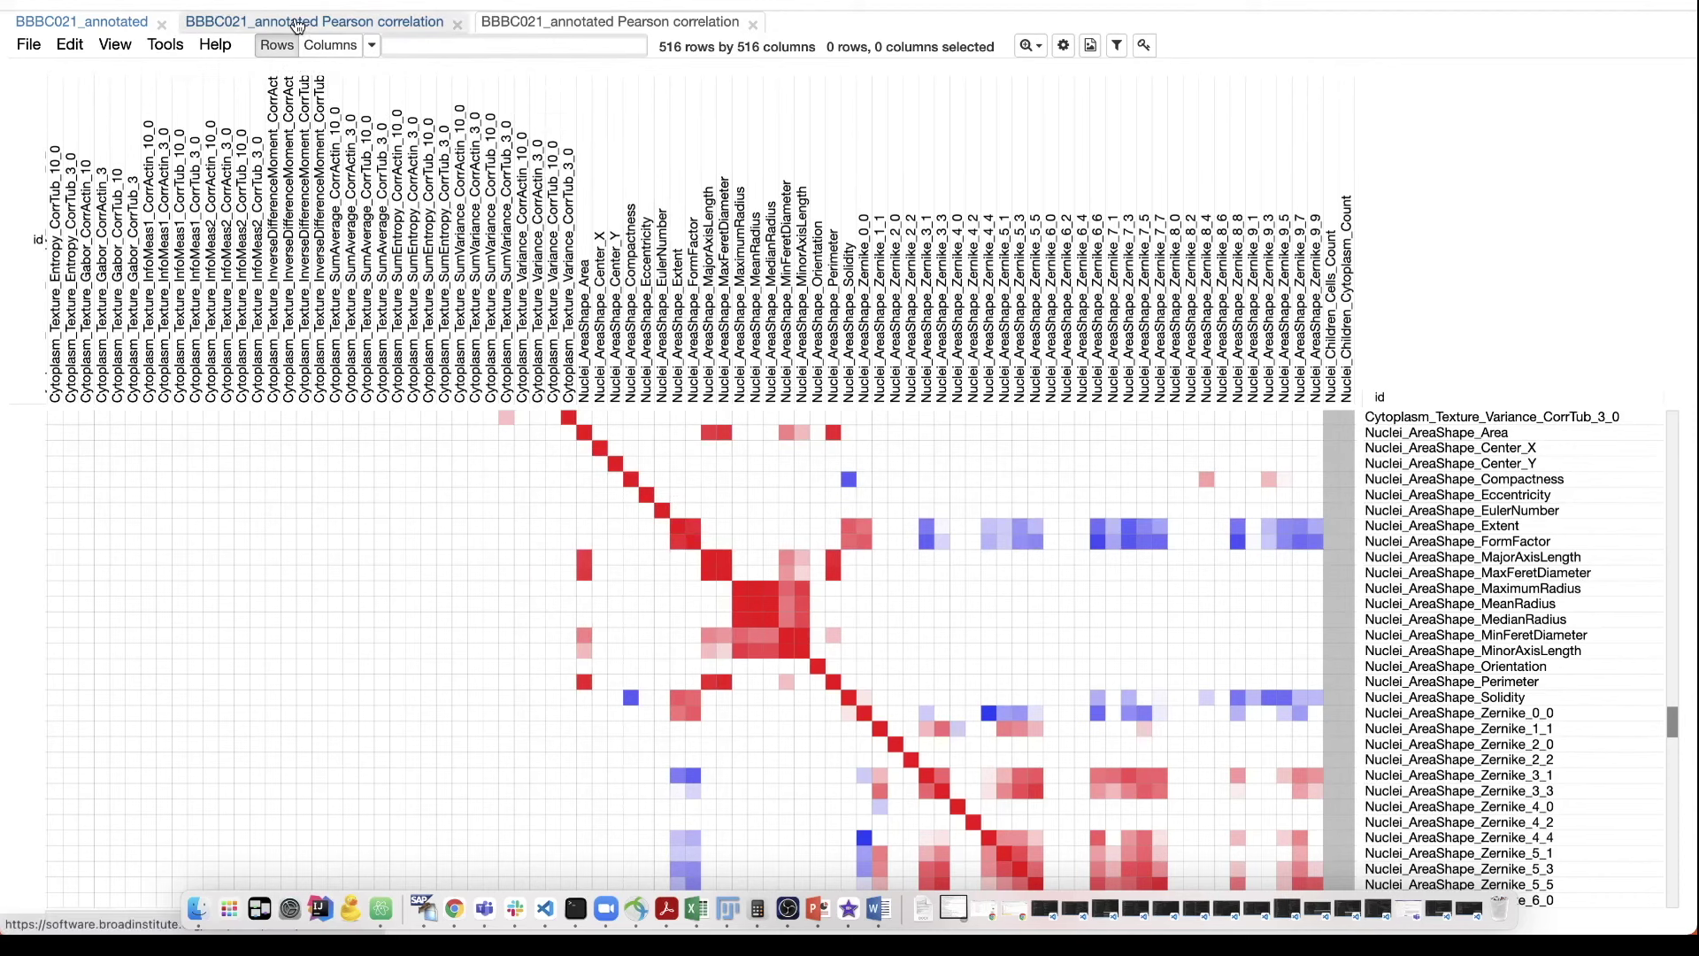
Step: Back on the BBBC021_annotated heatmap, add a row filter on the cp_feature_name field
{"action": "left_click", "coordinate": [124, 21]}
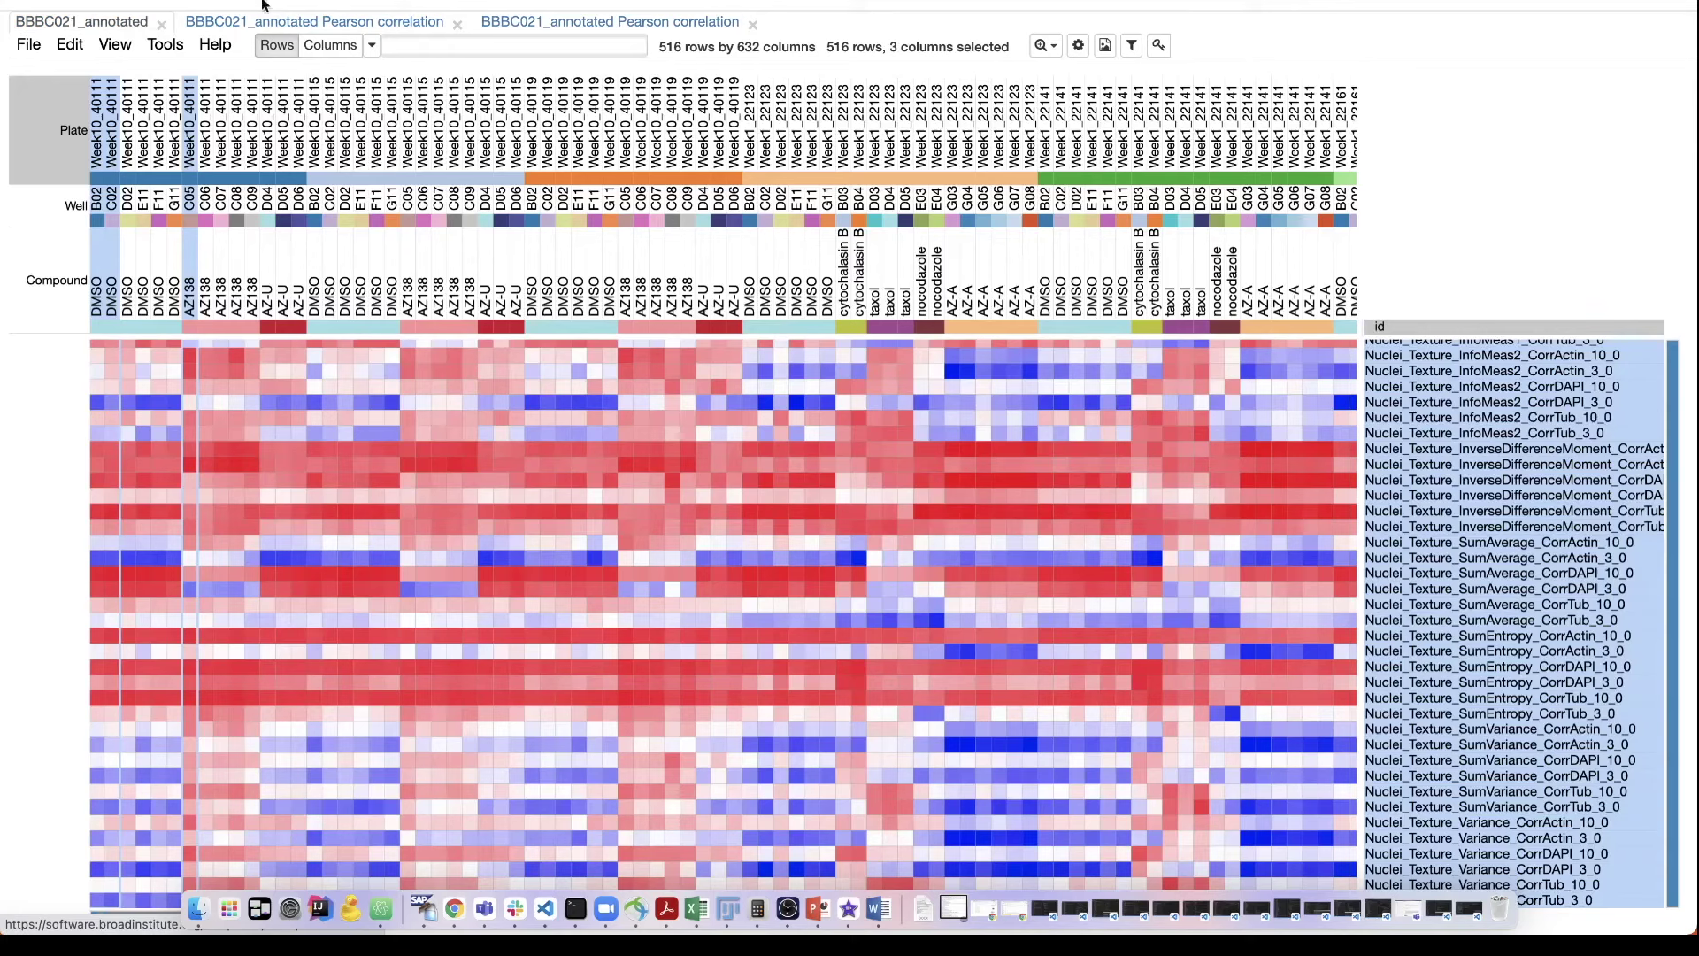
{"action": "left_click", "coordinate": [166, 46]}
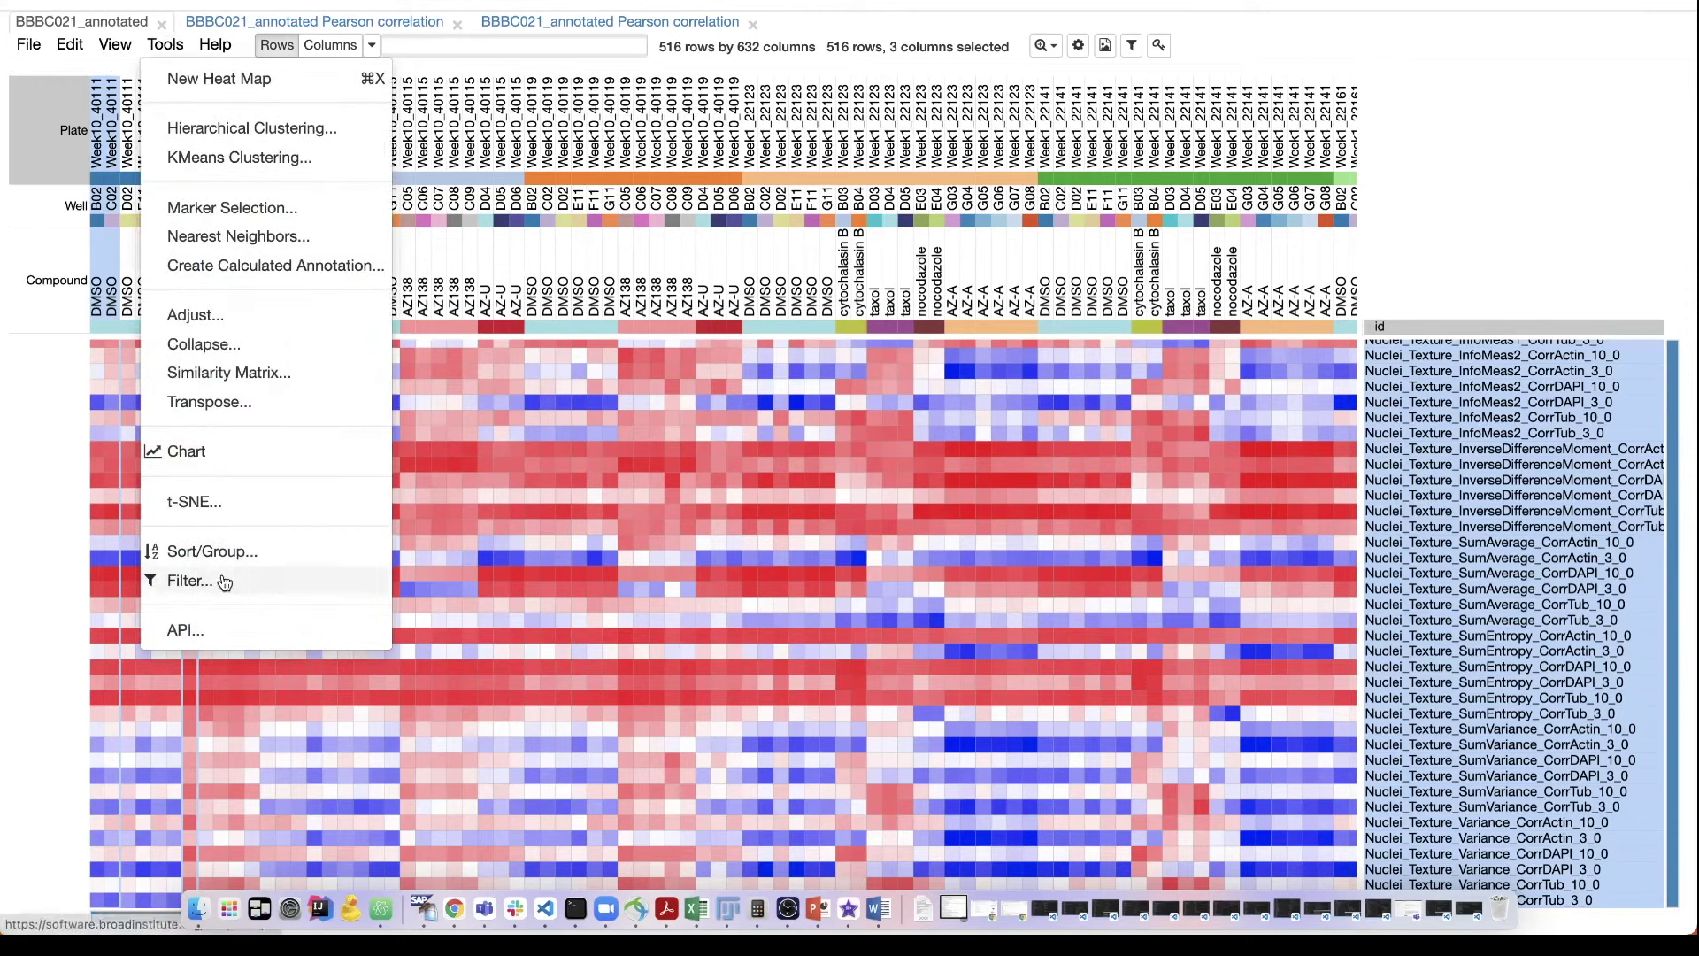
{"action": "left_click", "coordinate": [188, 581]}
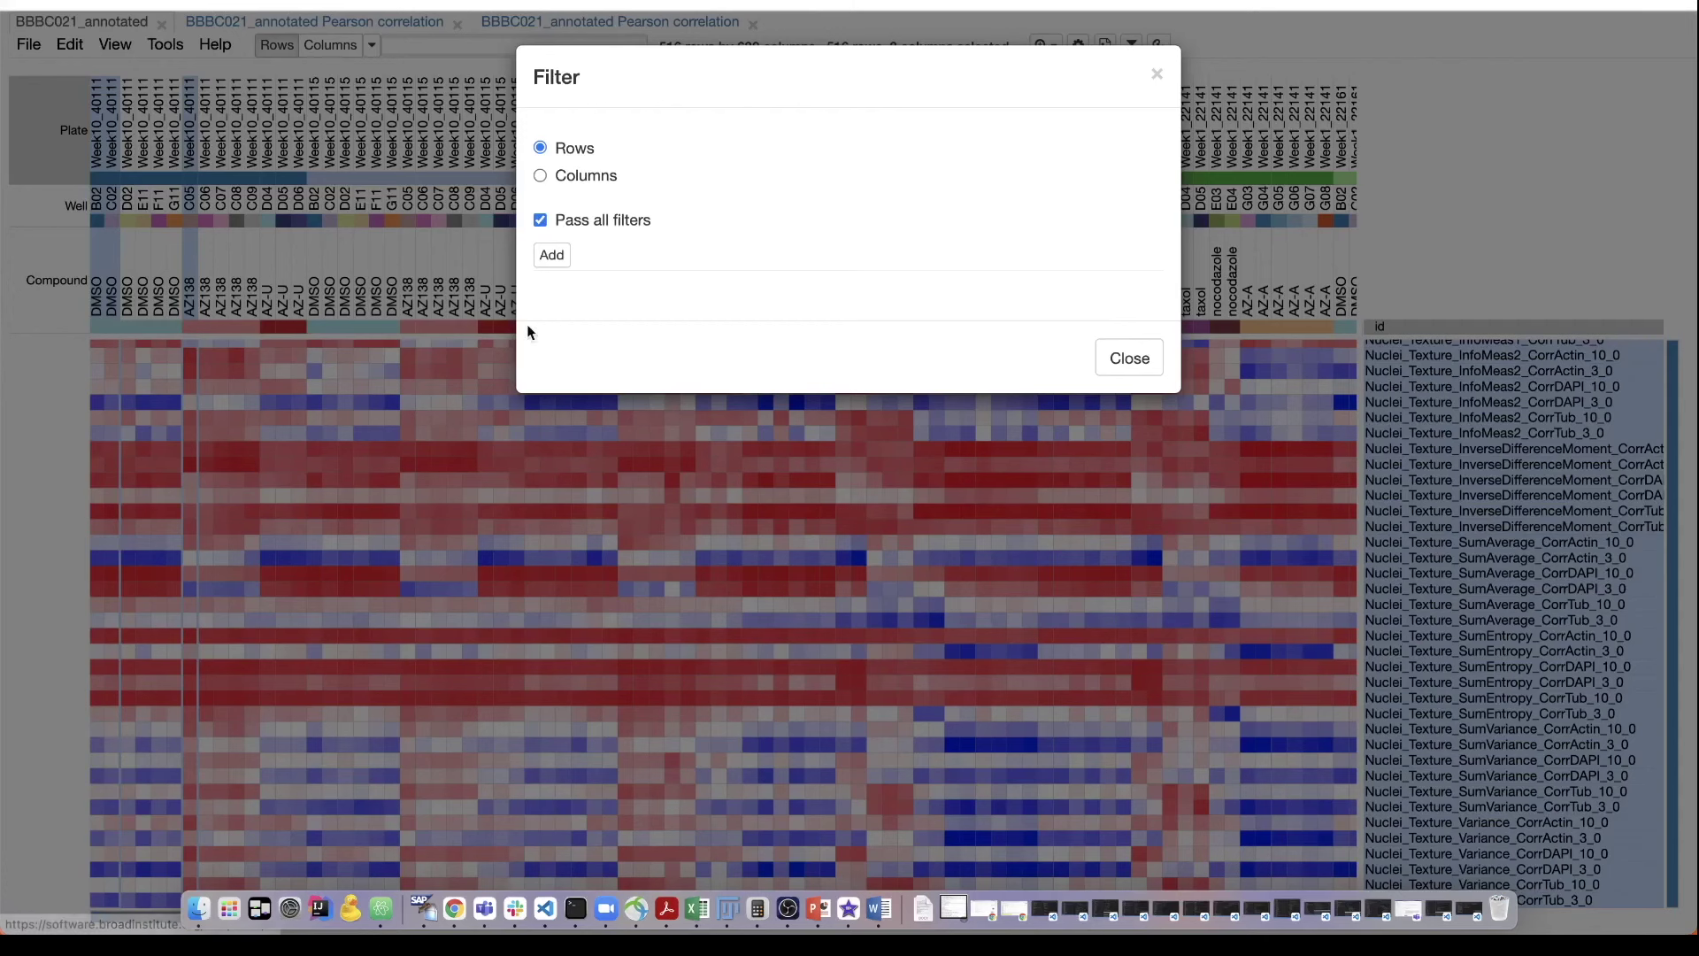
{"action": "left_click", "coordinate": [567, 259]}
{"action": "left_click", "coordinate": [616, 323]}
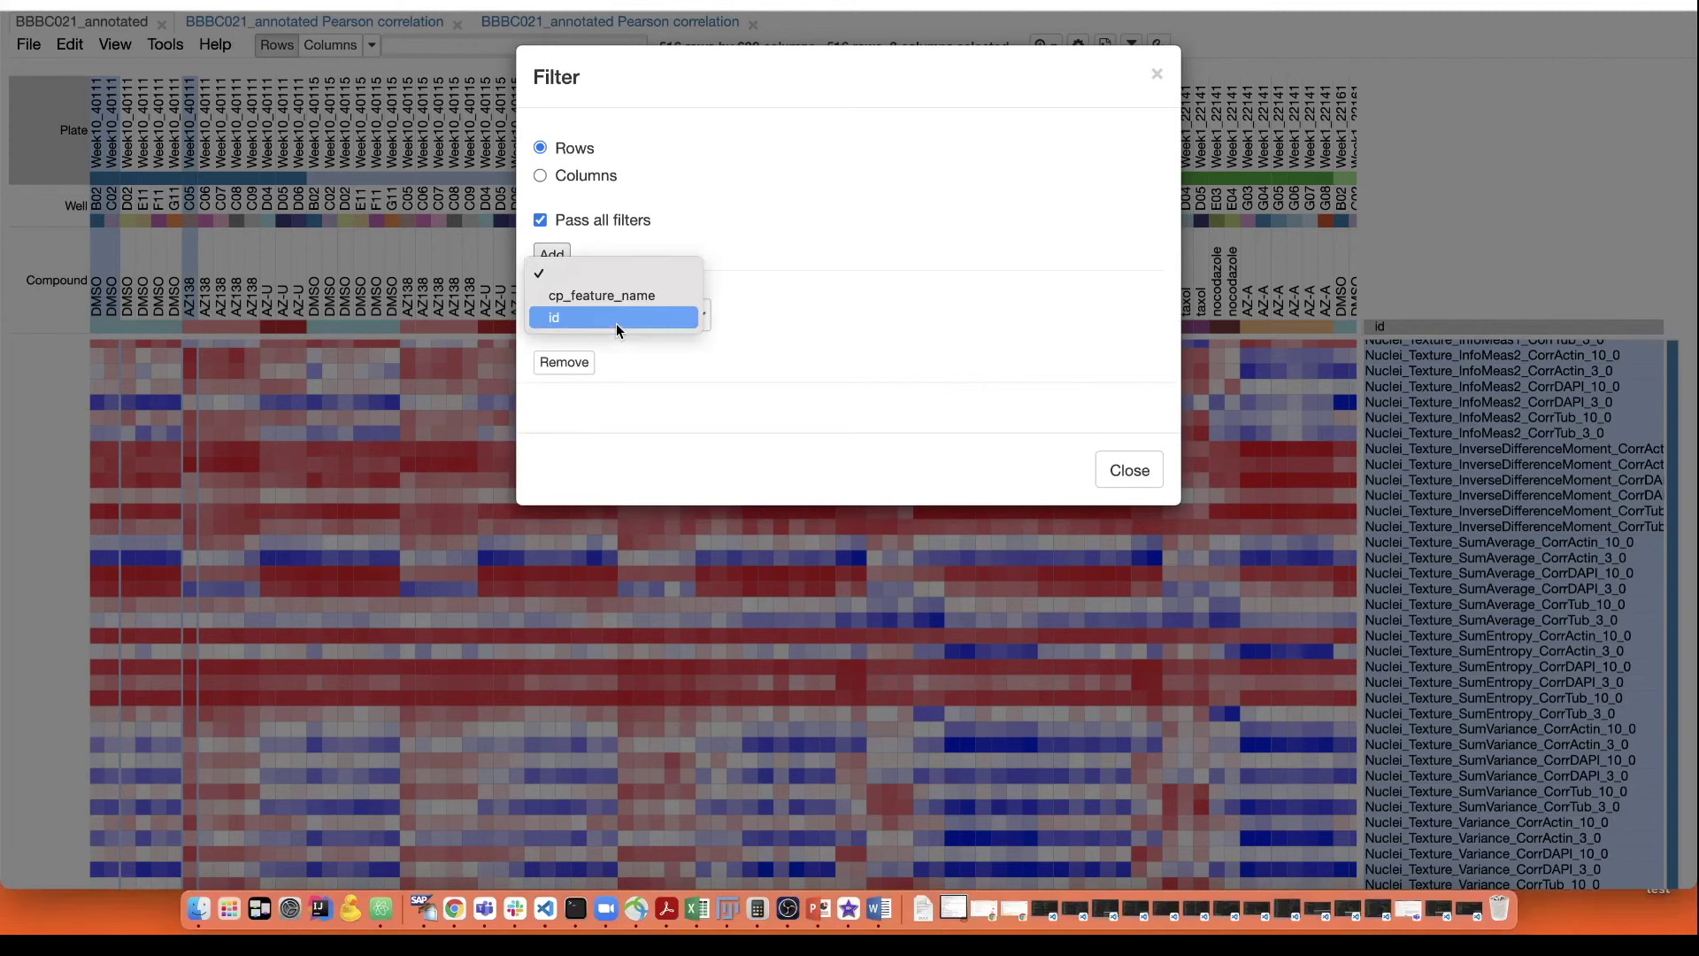
{"action": "left_click", "coordinate": [618, 294]}
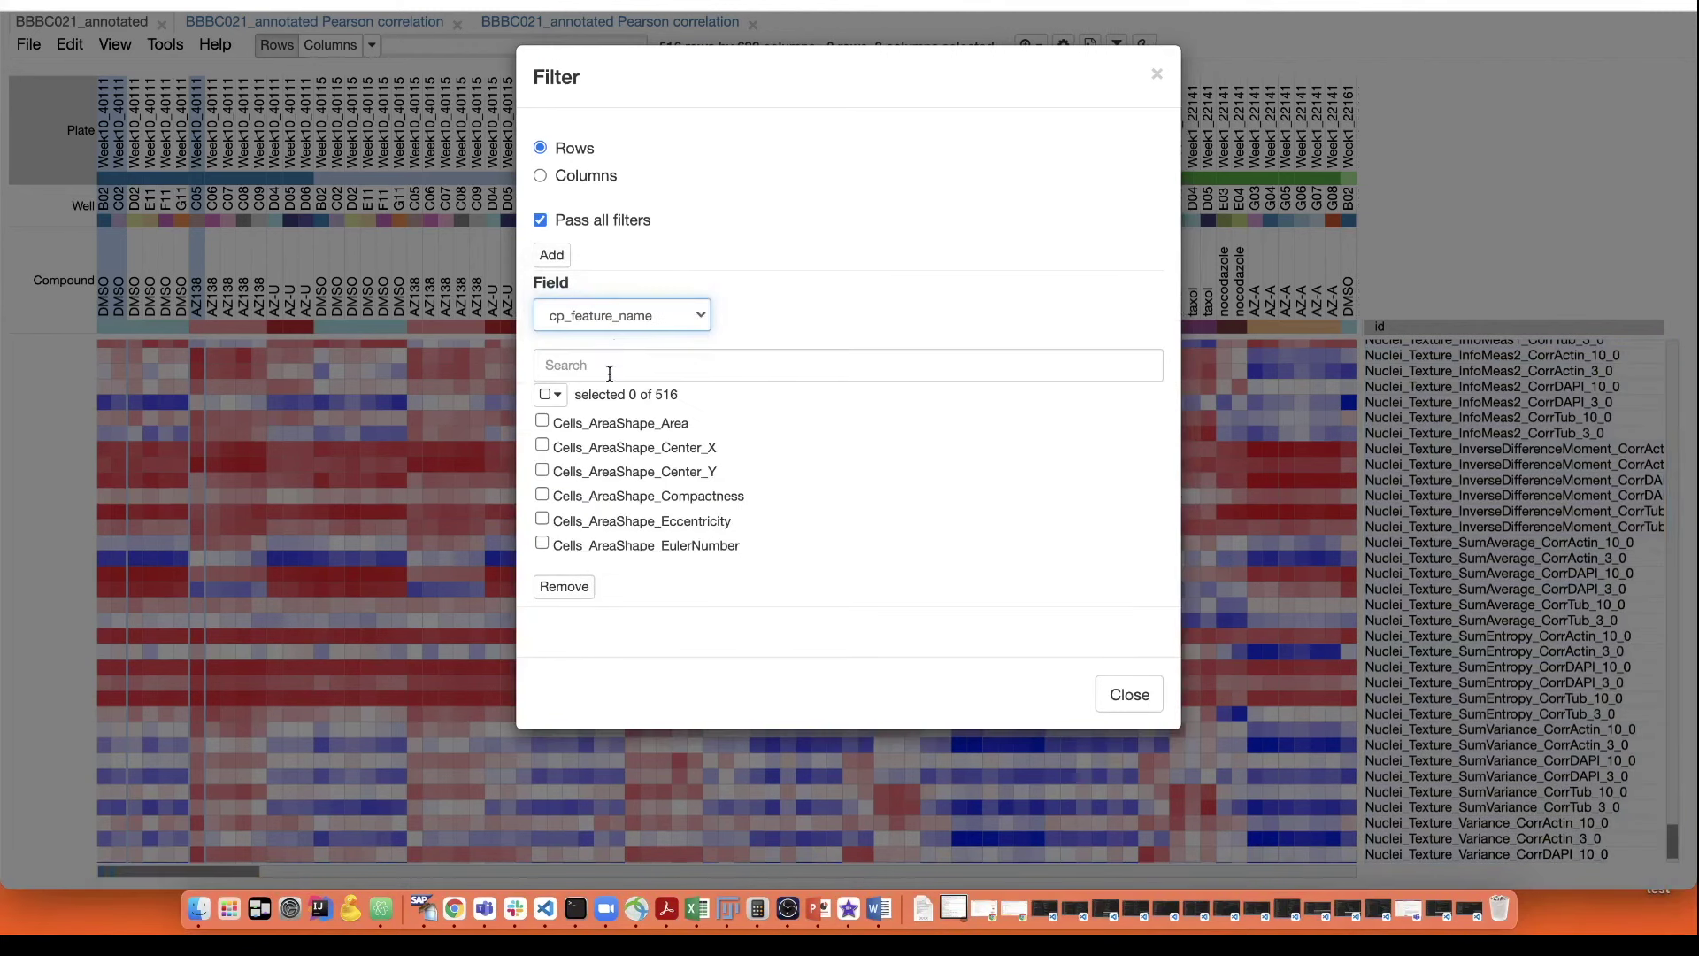
Step: Search feature names for 'Neighb', then 'Texture', and close the filter without applying it
{"action": "left_click", "coordinate": [613, 367]}
{"action": "type", "text": "Neight"}
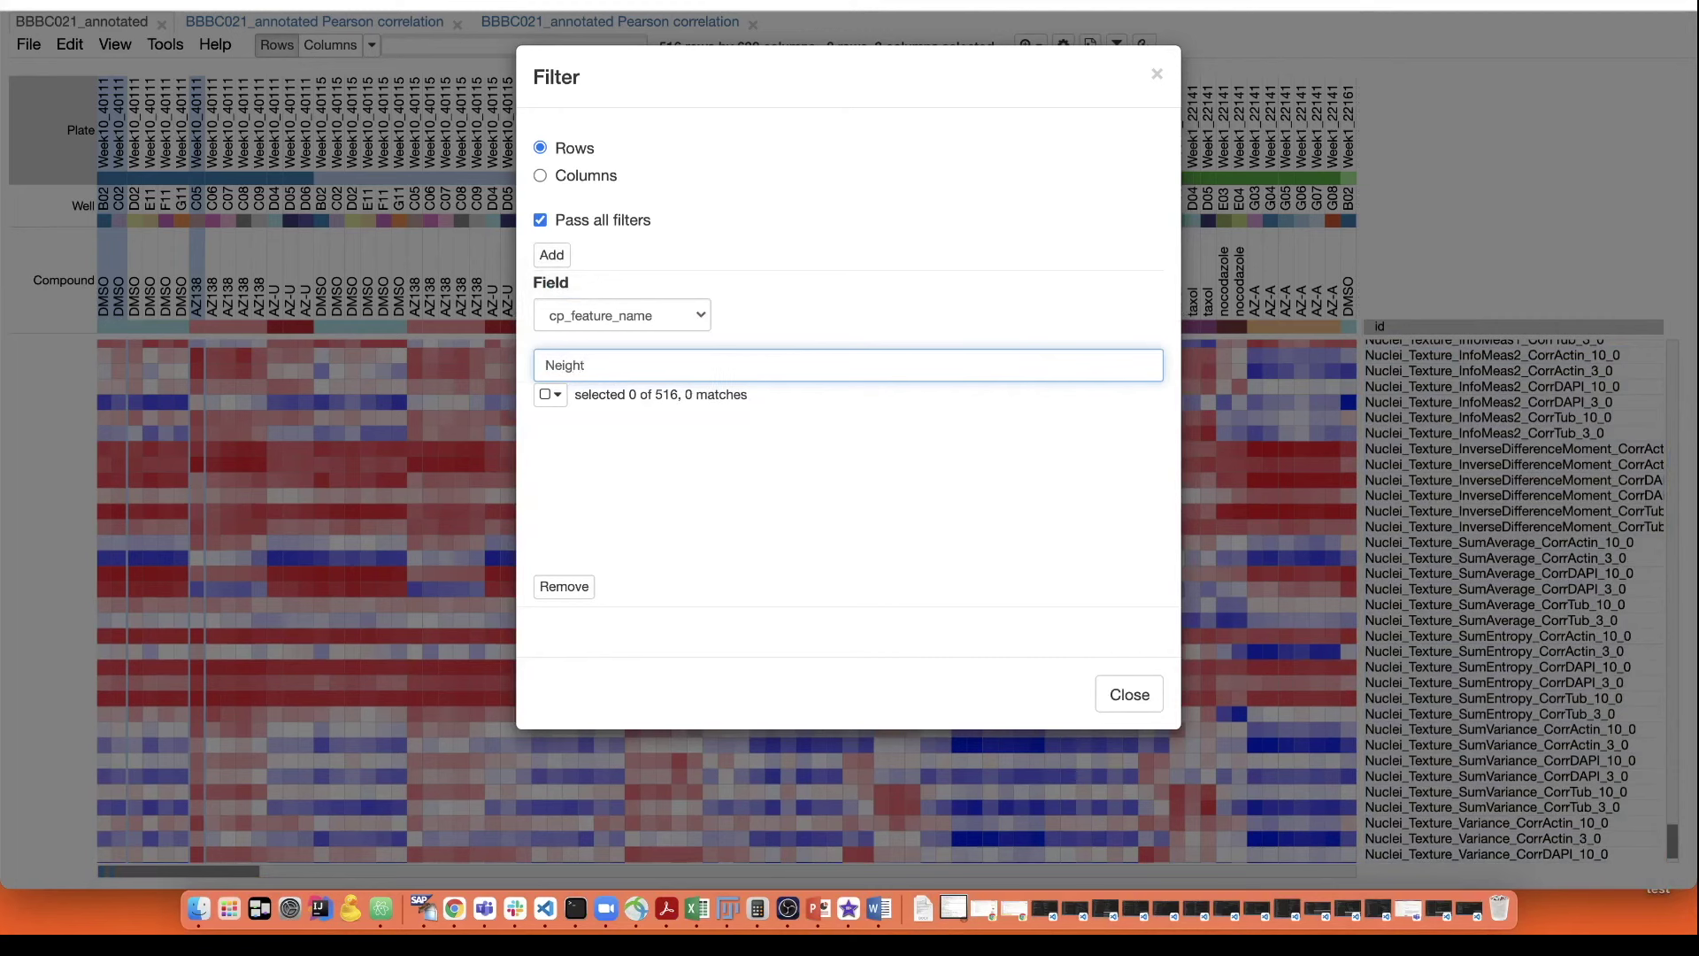
{"action": "key", "text": "BackSpace"}
{"action": "type", "text": "b"}
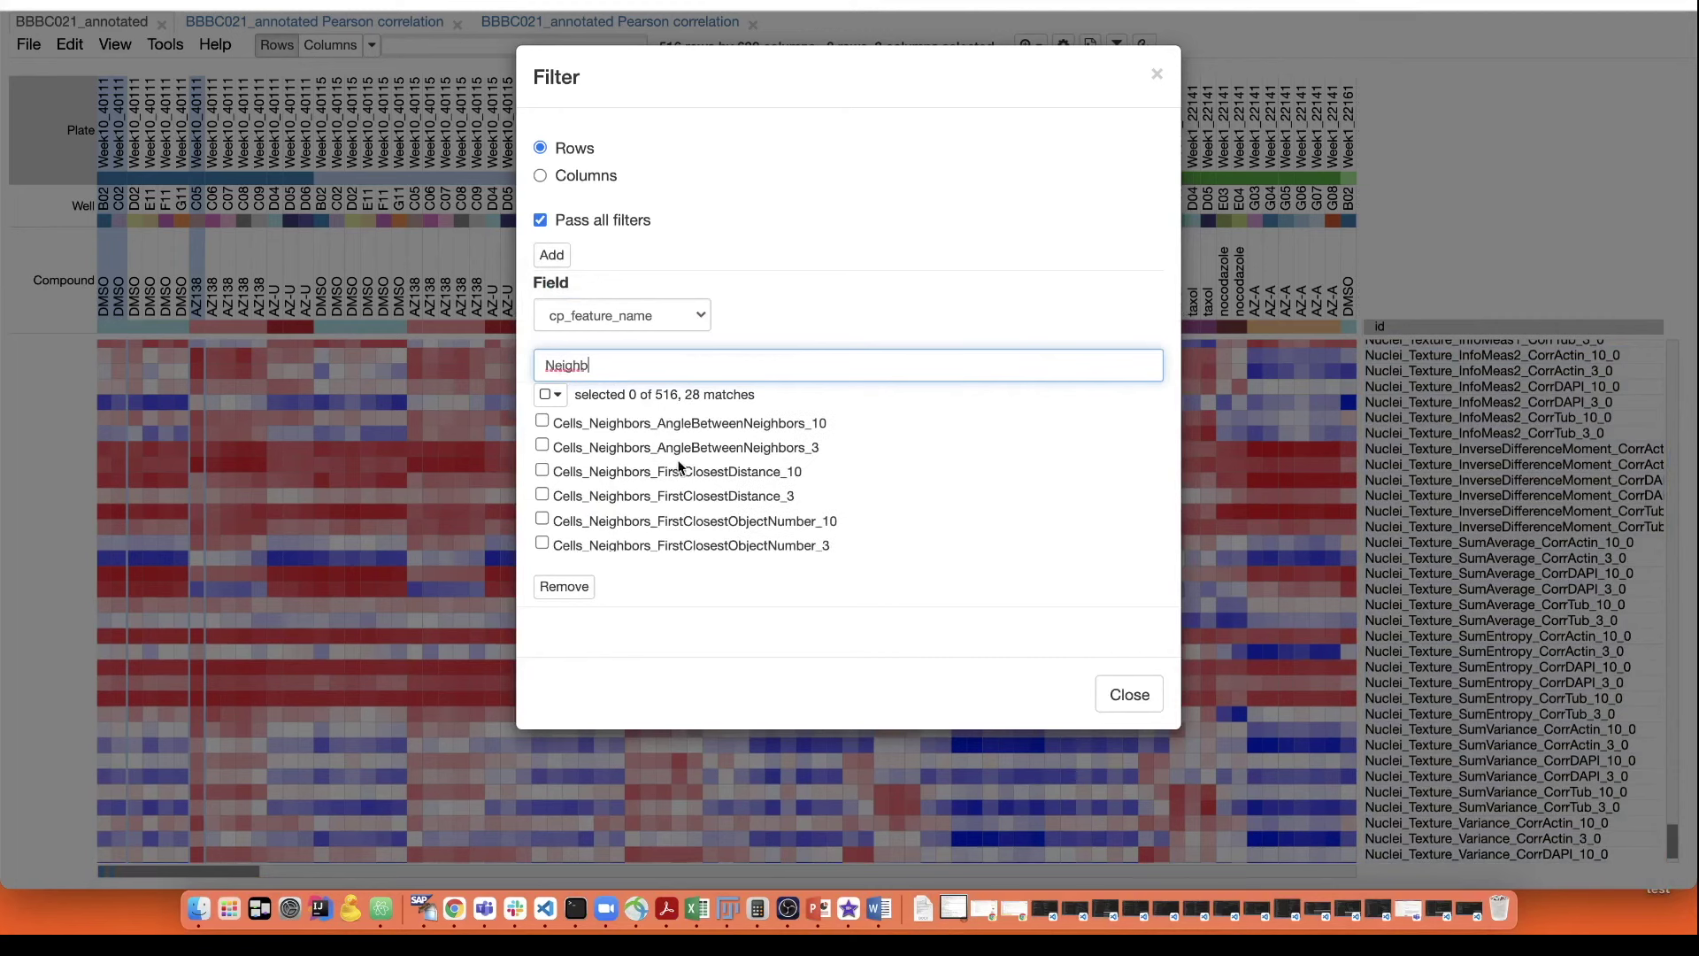
{"action": "scroll", "coordinate": [671, 460], "scroll_direction": "down", "scroll_amount": 10}
{"action": "scroll", "coordinate": [680, 466], "scroll_direction": "up", "scroll_amount": 10}
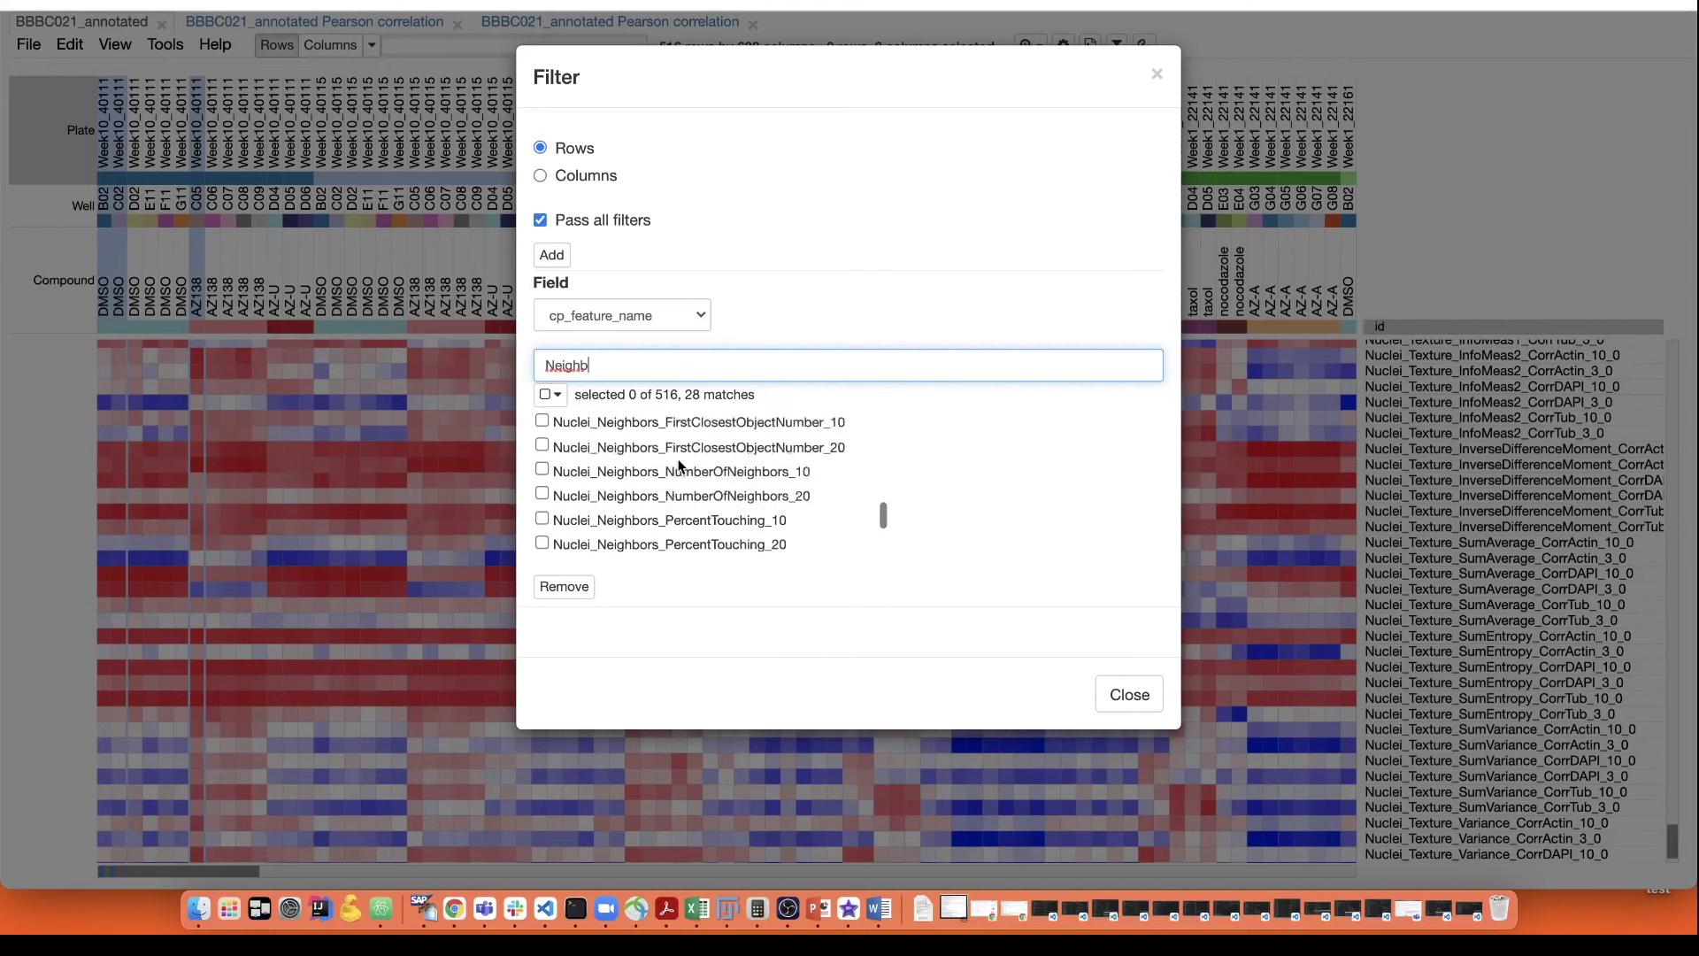
{"action": "left_click_drag", "start_coordinate": [626, 362], "coordinate": [523, 361]}
{"action": "type", "text": "Textu"}
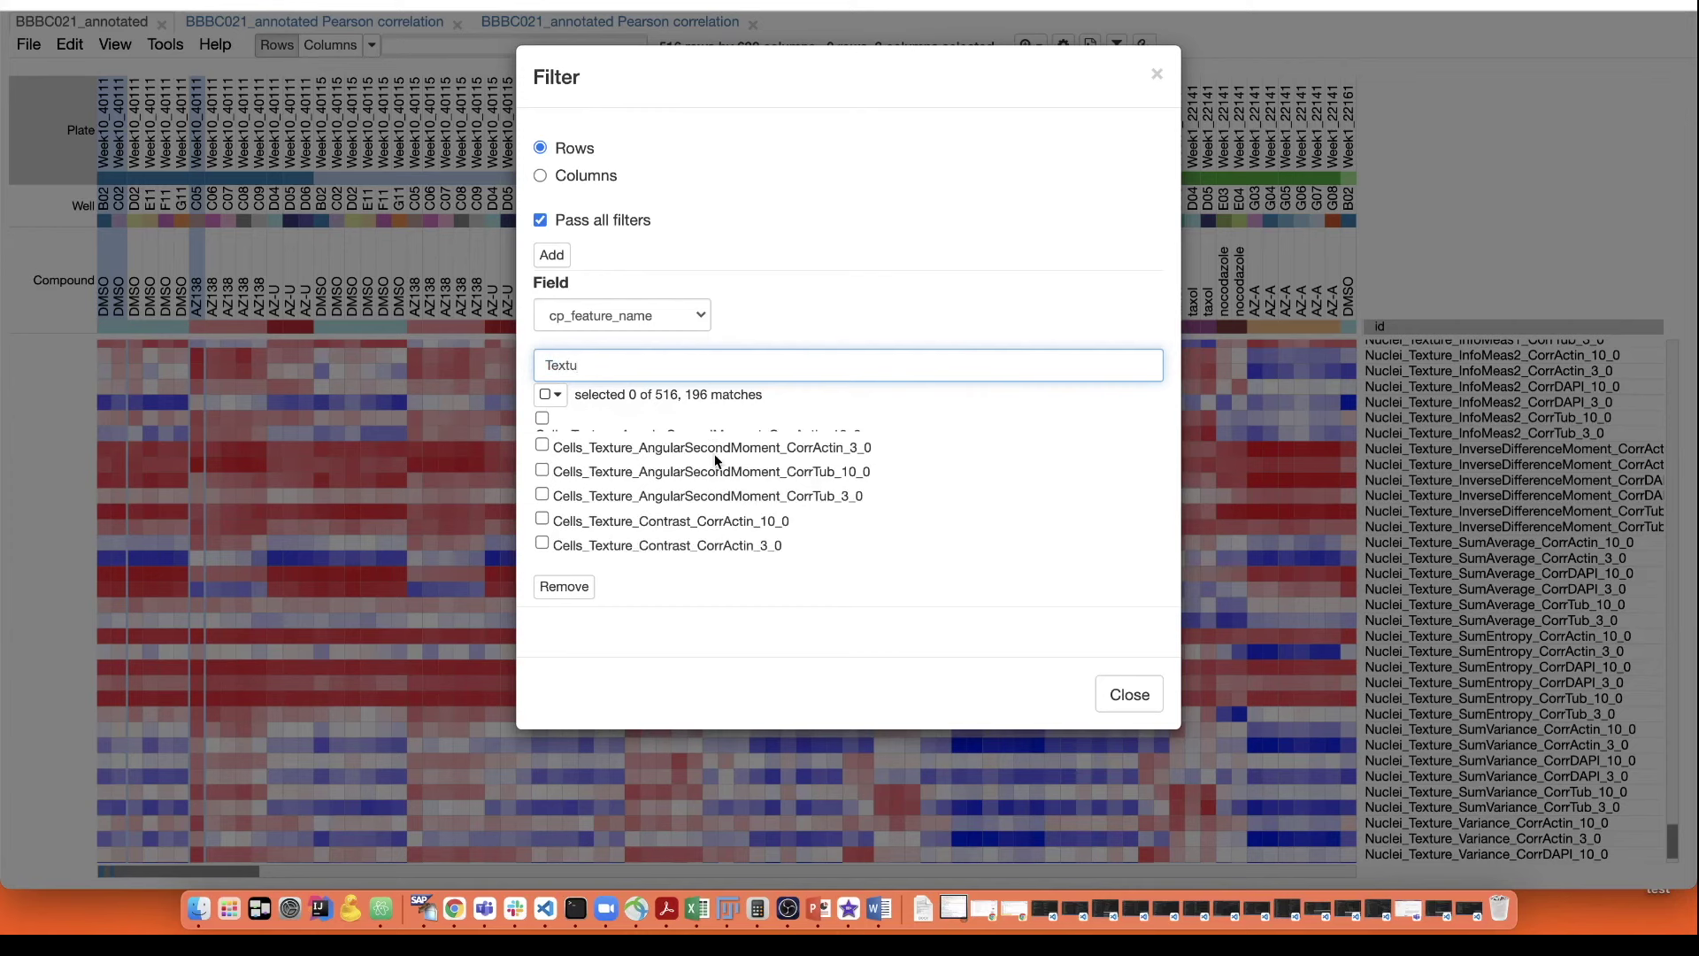
{"action": "type", "text": "re"}
{"action": "left_click", "coordinate": [1157, 74]}
Step: Inspect the 632-sample Pearson similarity matrix, then scroll through the 516-feature correlation matrix
{"action": "left_click", "coordinate": [663, 21]}
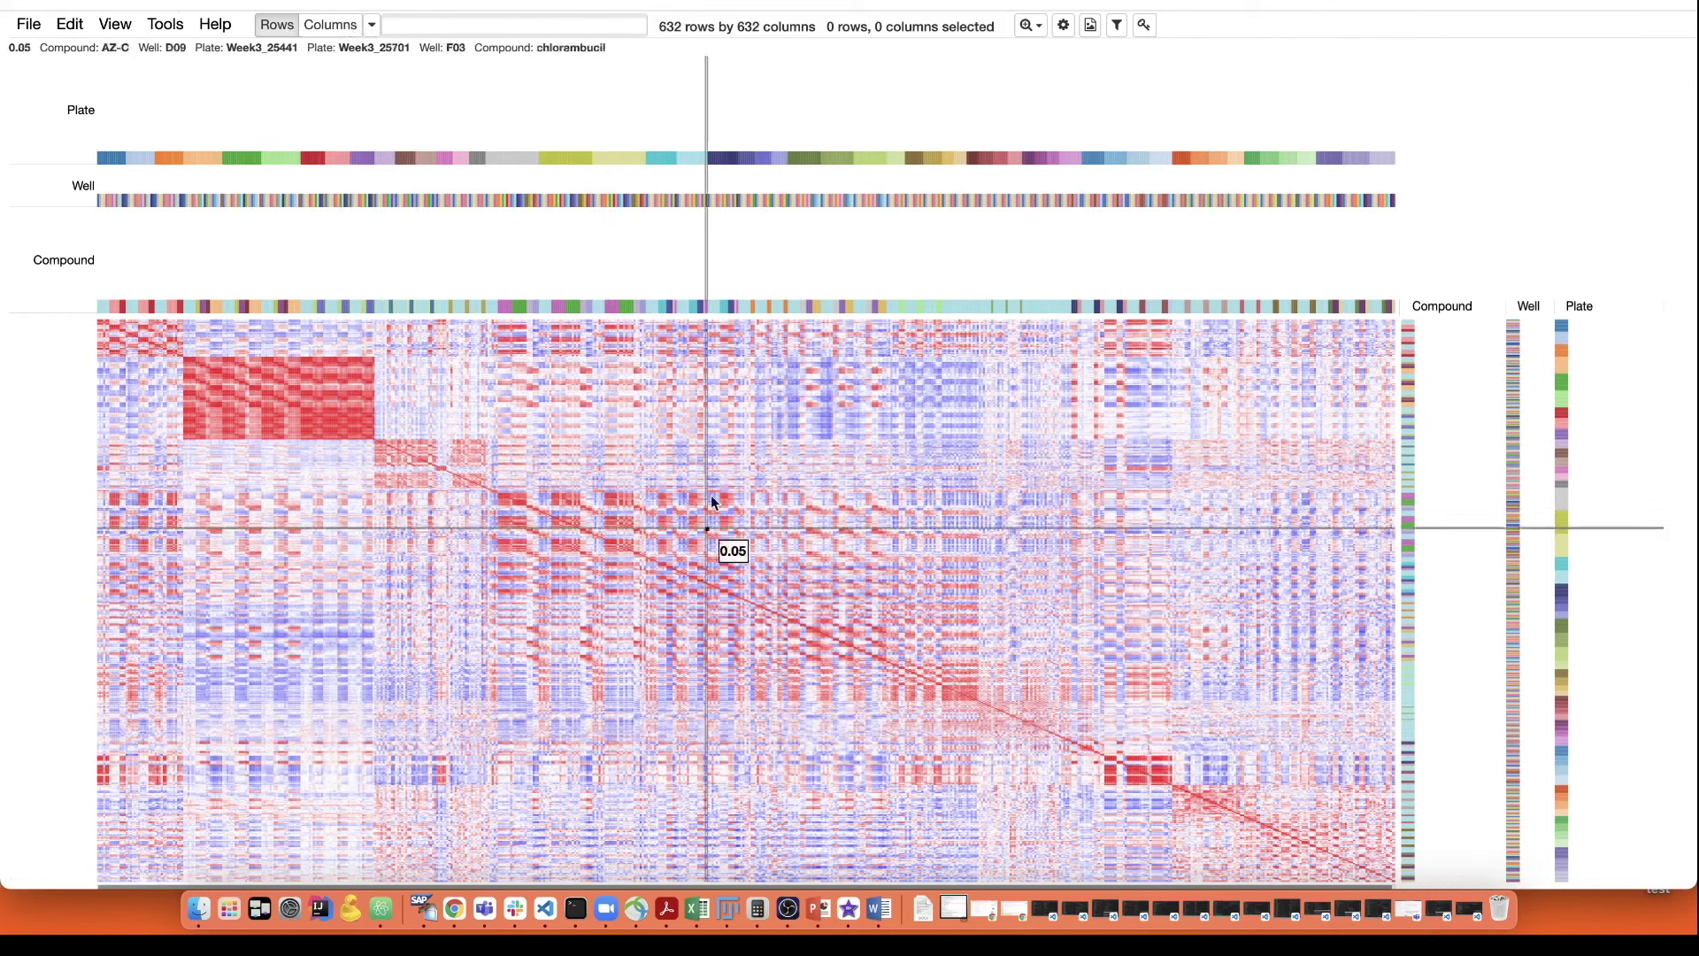
{"action": "scroll", "coordinate": [417, 146], "scroll_direction": "up", "scroll_amount": 1}
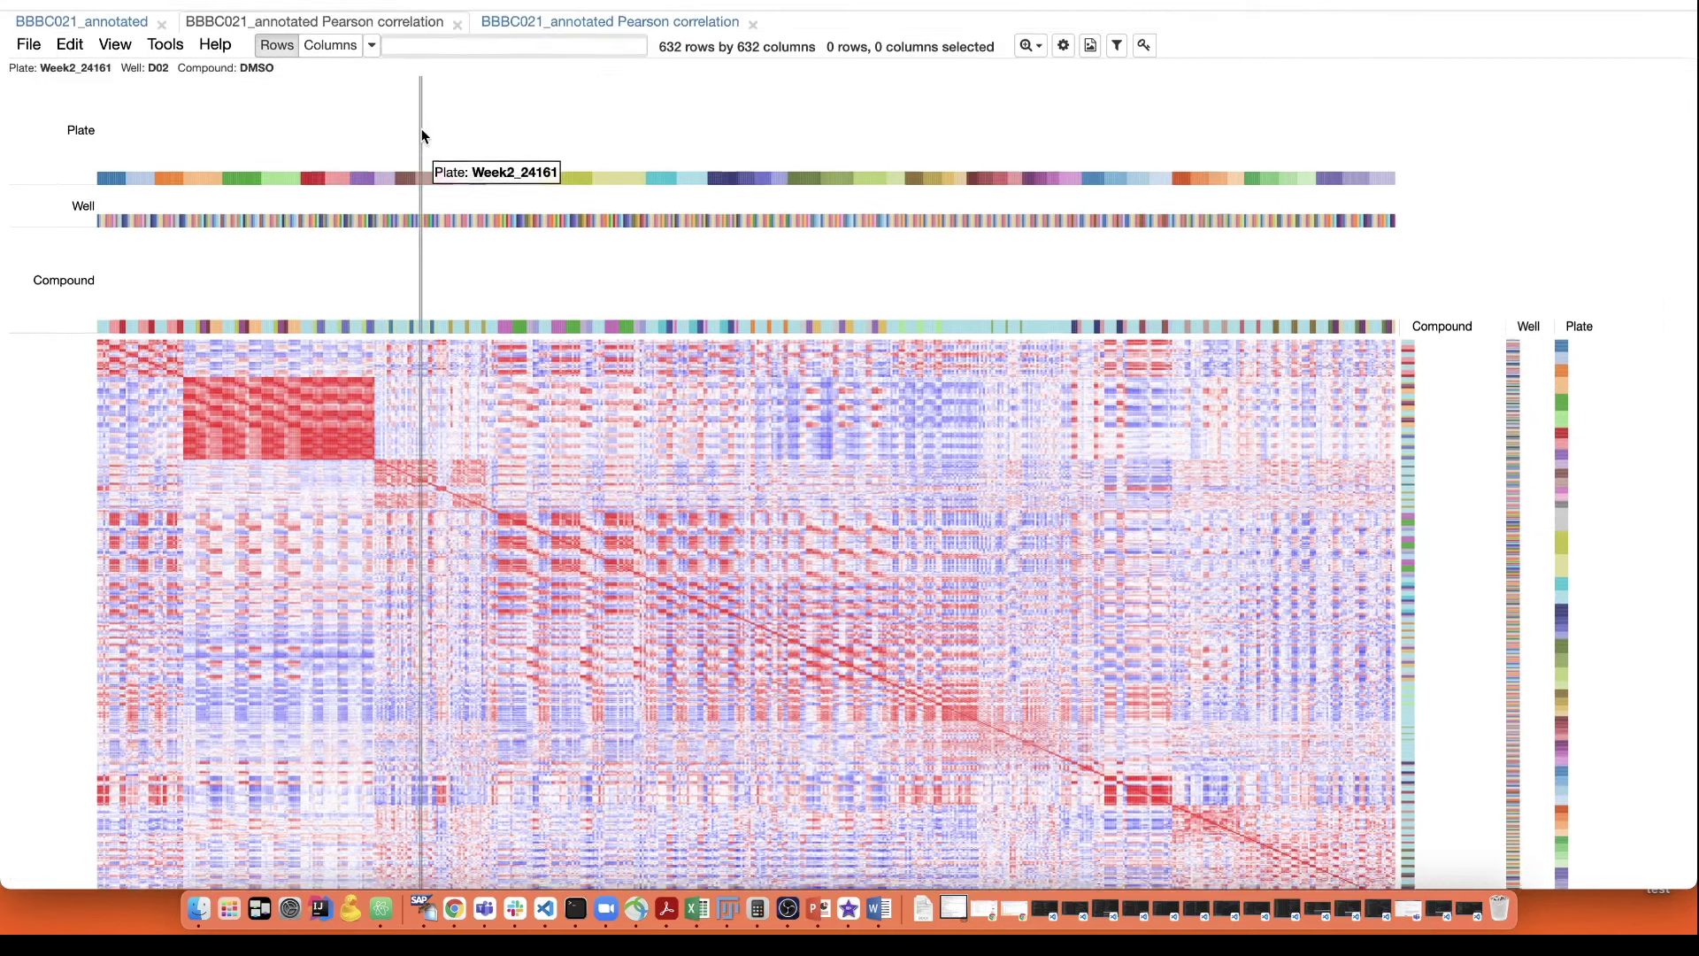
{"action": "left_click", "coordinate": [515, 25]}
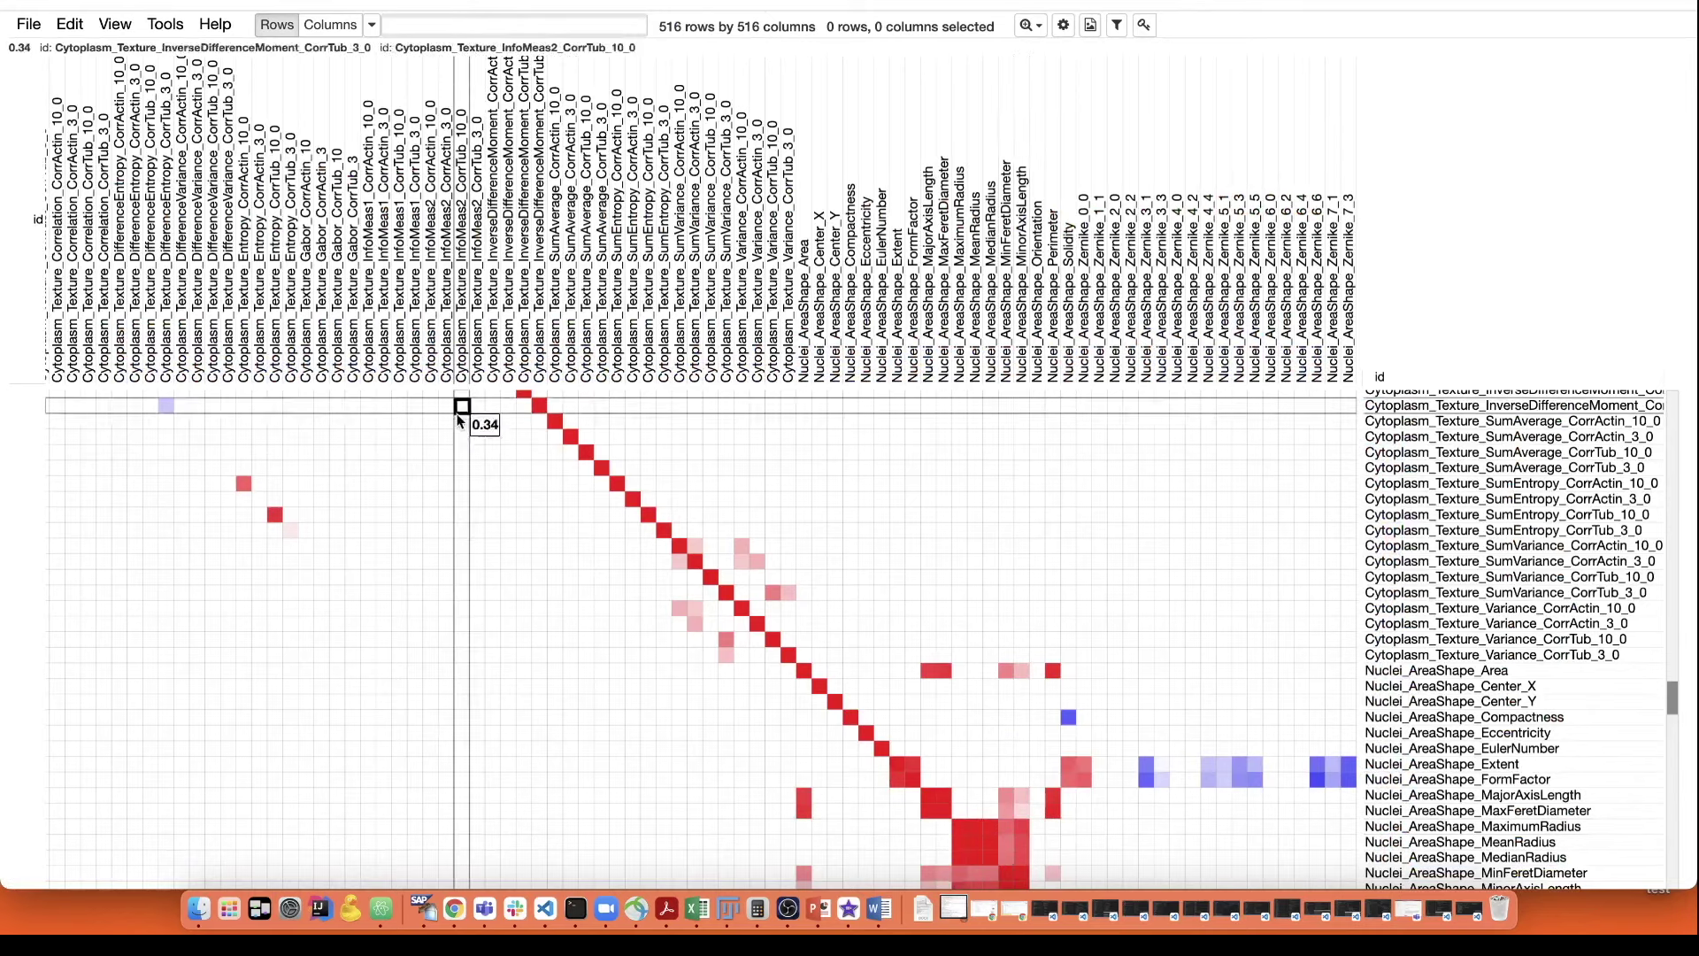
{"action": "scroll", "coordinate": [459, 422], "scroll_direction": "up", "scroll_amount": 15}
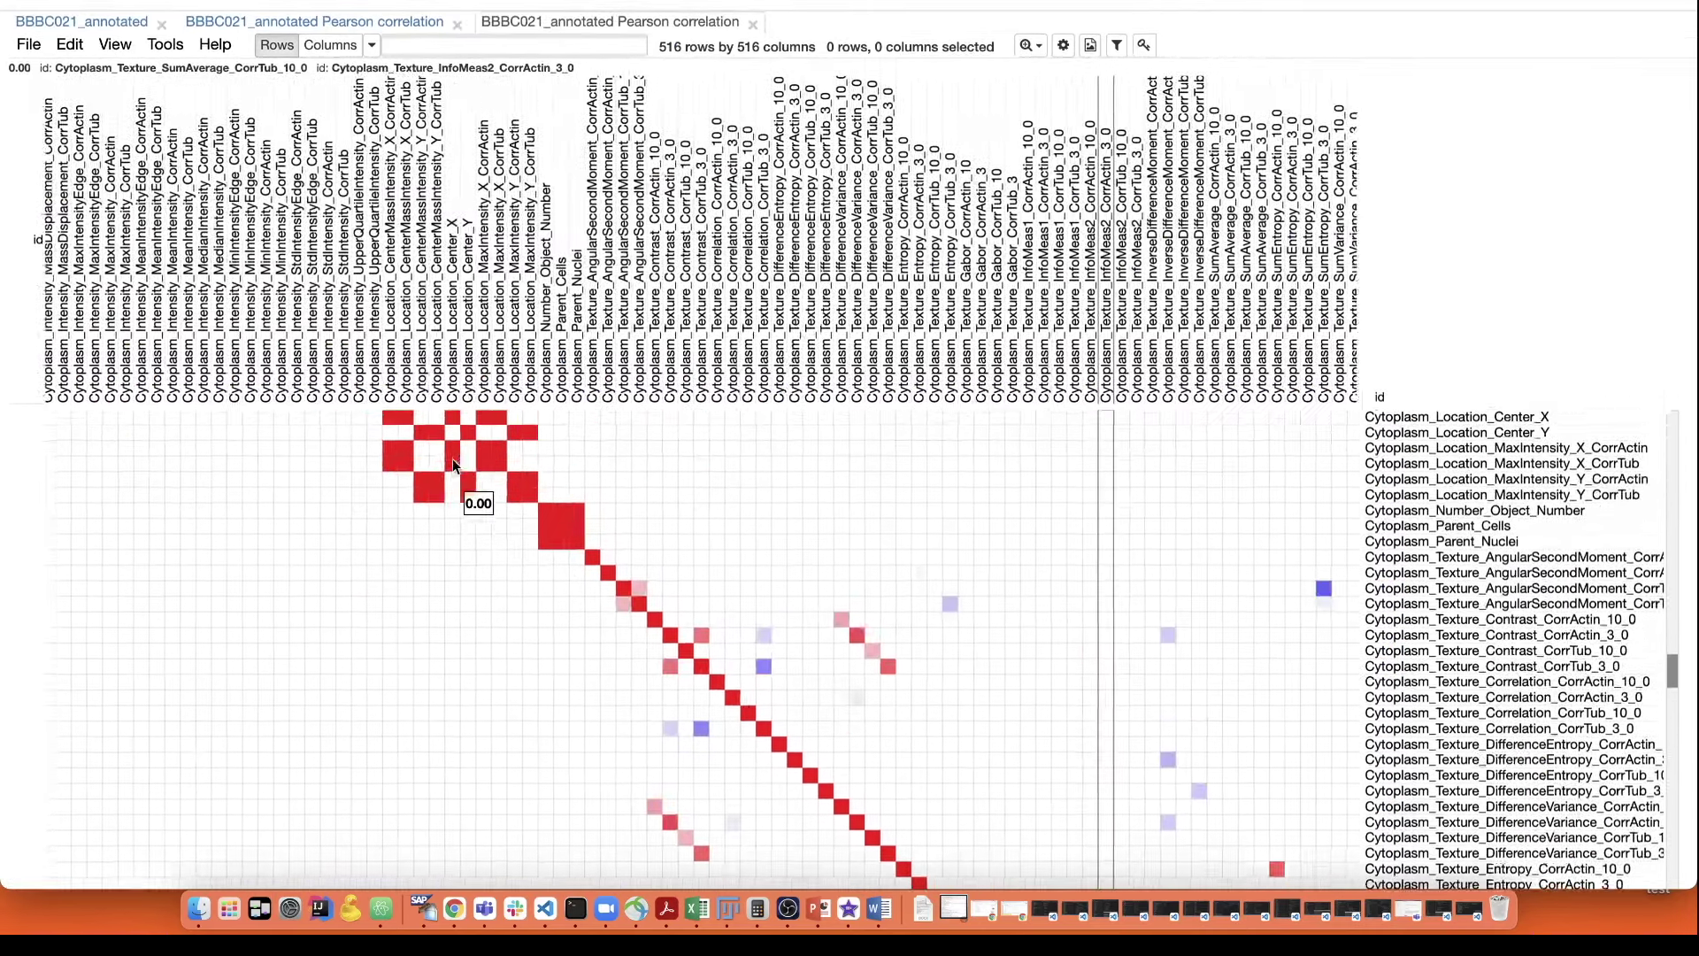
{"action": "scroll", "coordinate": [453, 458], "scroll_direction": "up", "scroll_amount": 10}
Step: Close the correlation matrix's filter unused and switch to the BBBC021_annotated heatmap
{"action": "left_click", "coordinate": [176, 53]}
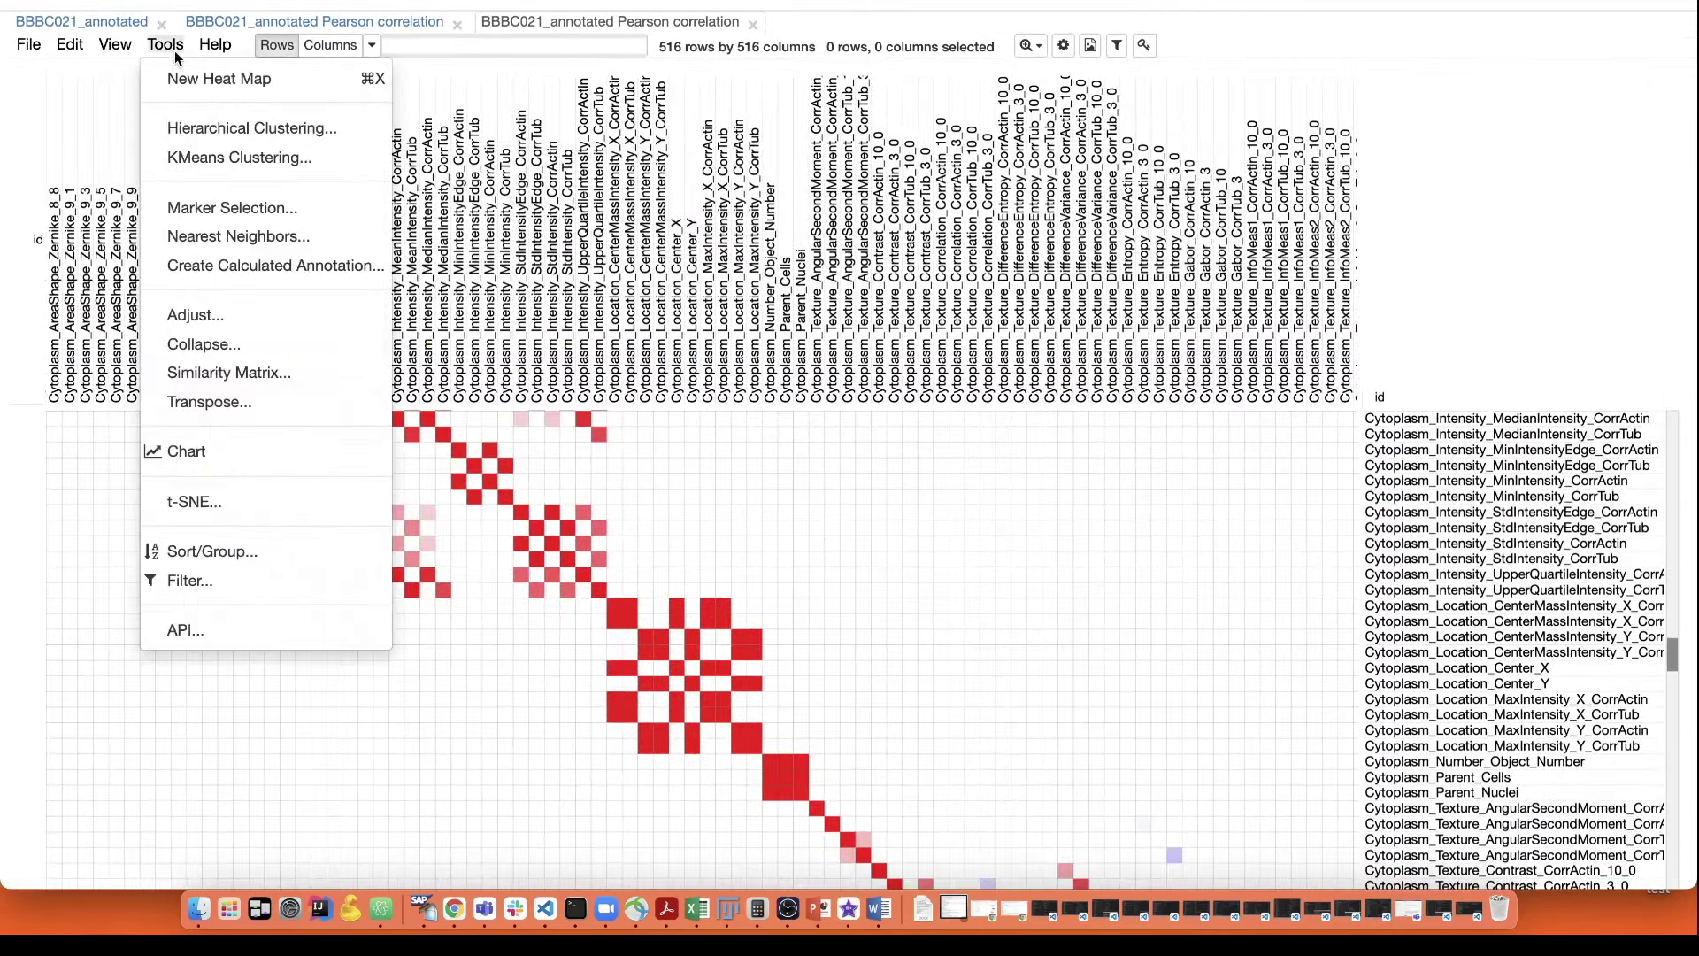
{"action": "left_click", "coordinate": [247, 580]}
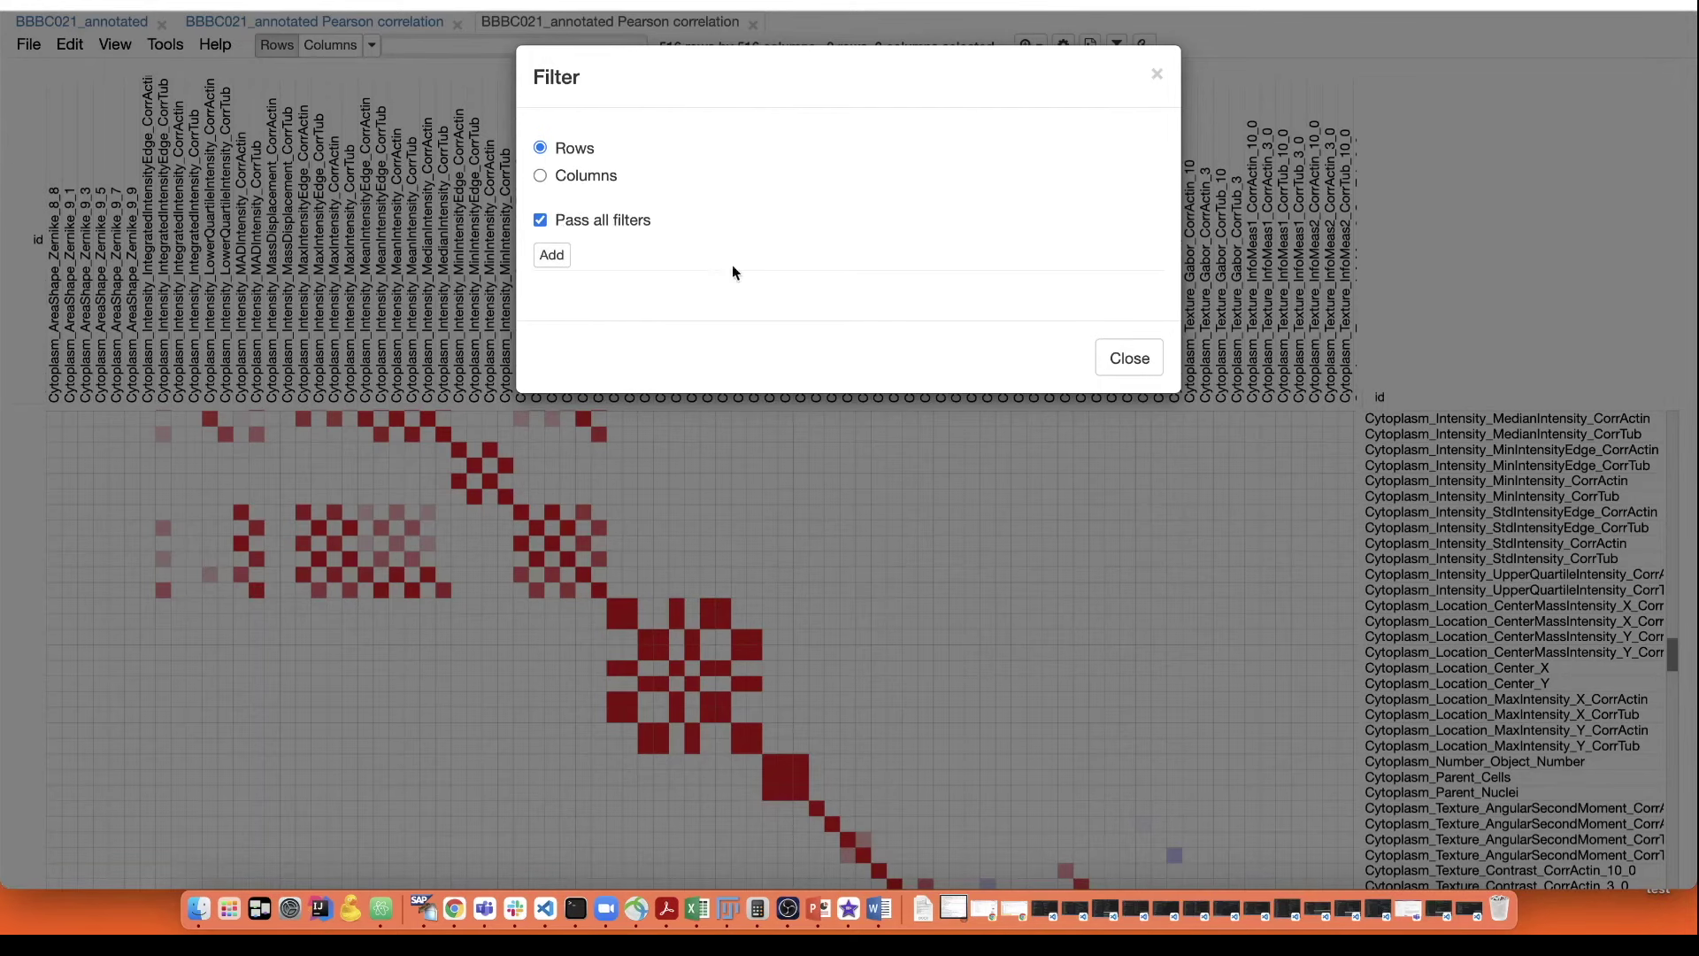
{"action": "left_click", "coordinate": [1130, 357]}
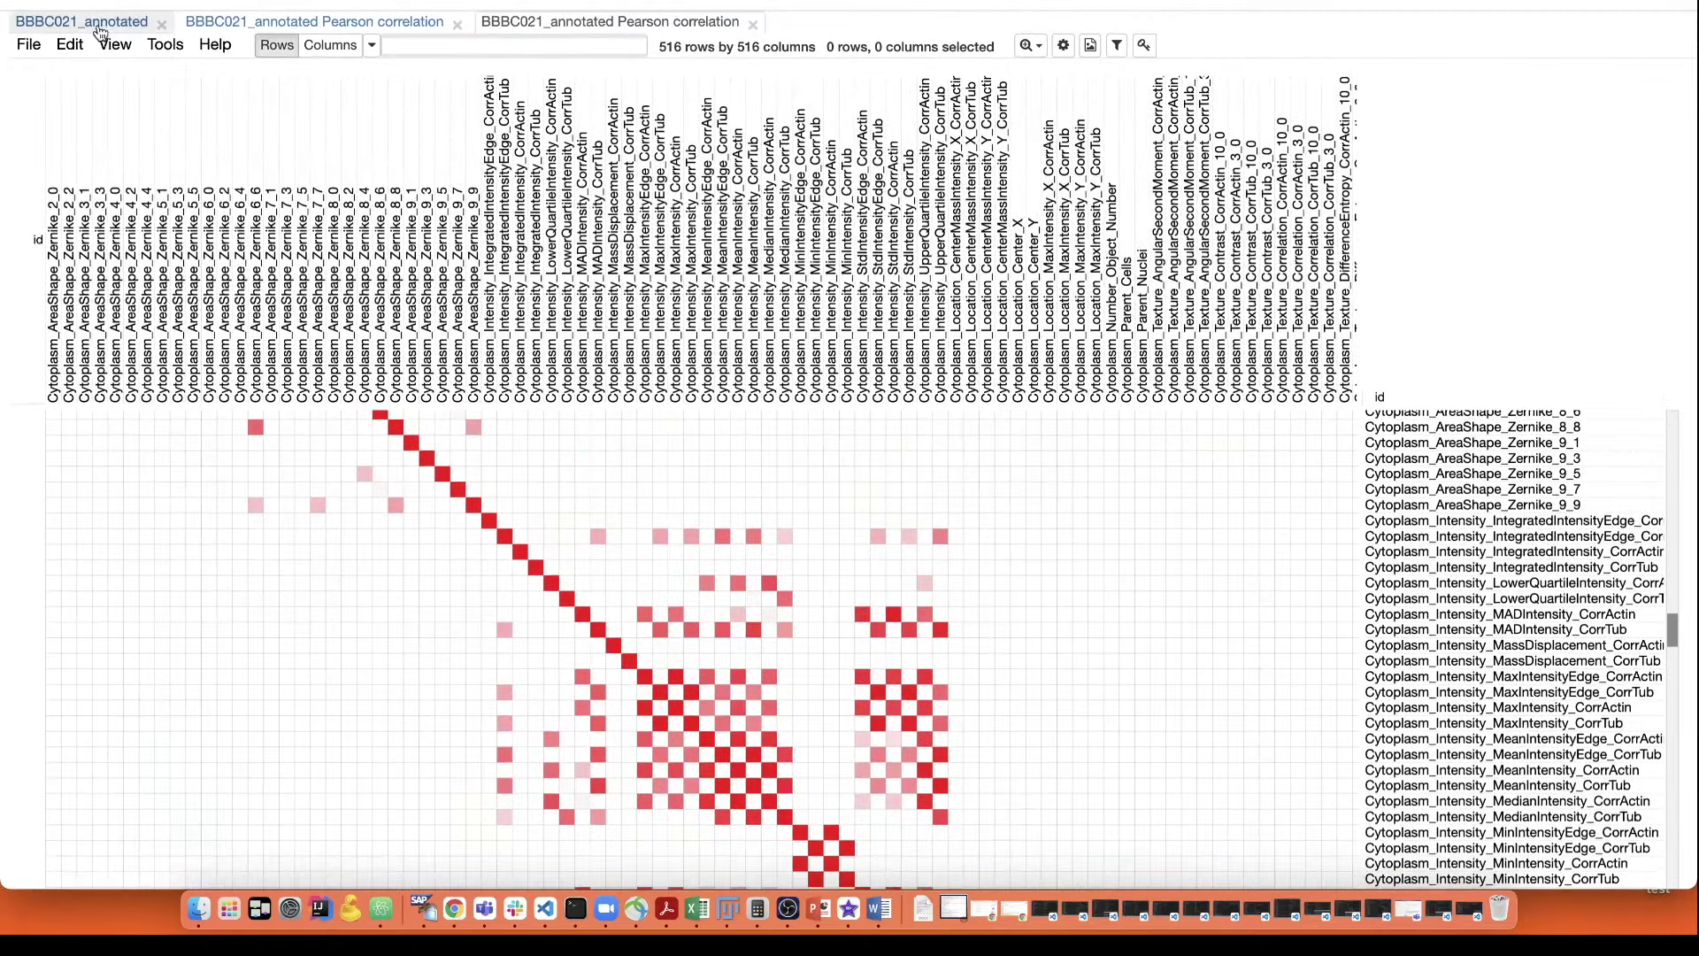
{"action": "left_click", "coordinate": [82, 21]}
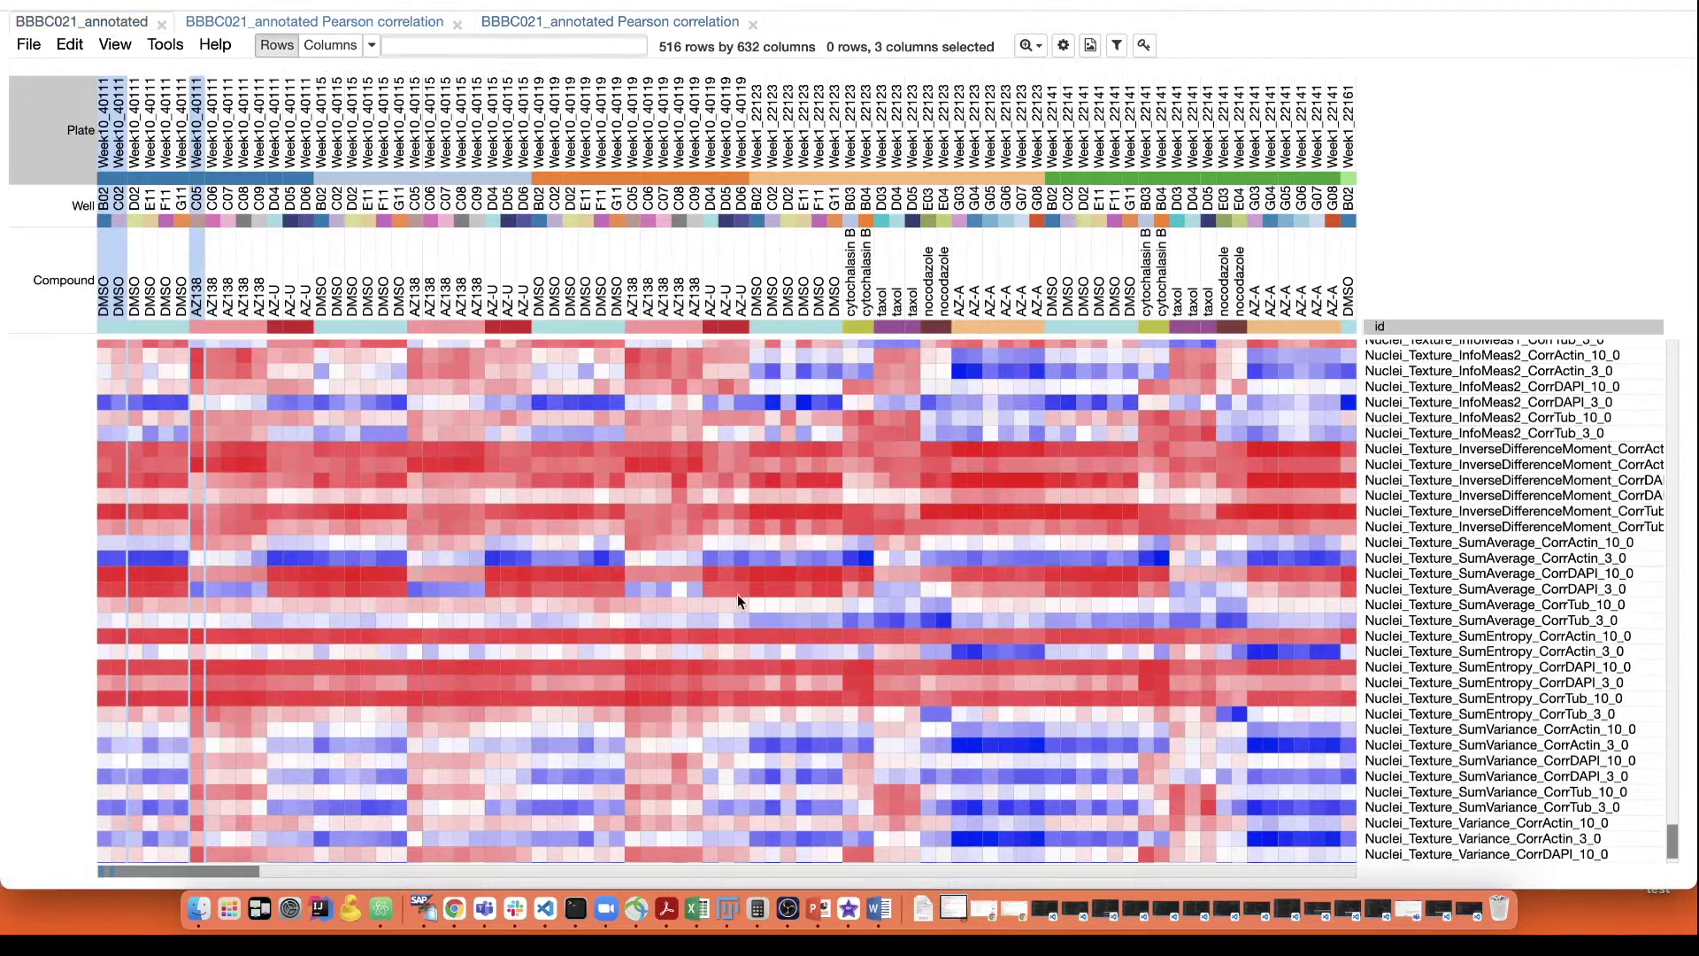
{"action": "left_click", "coordinate": [632, 30]}
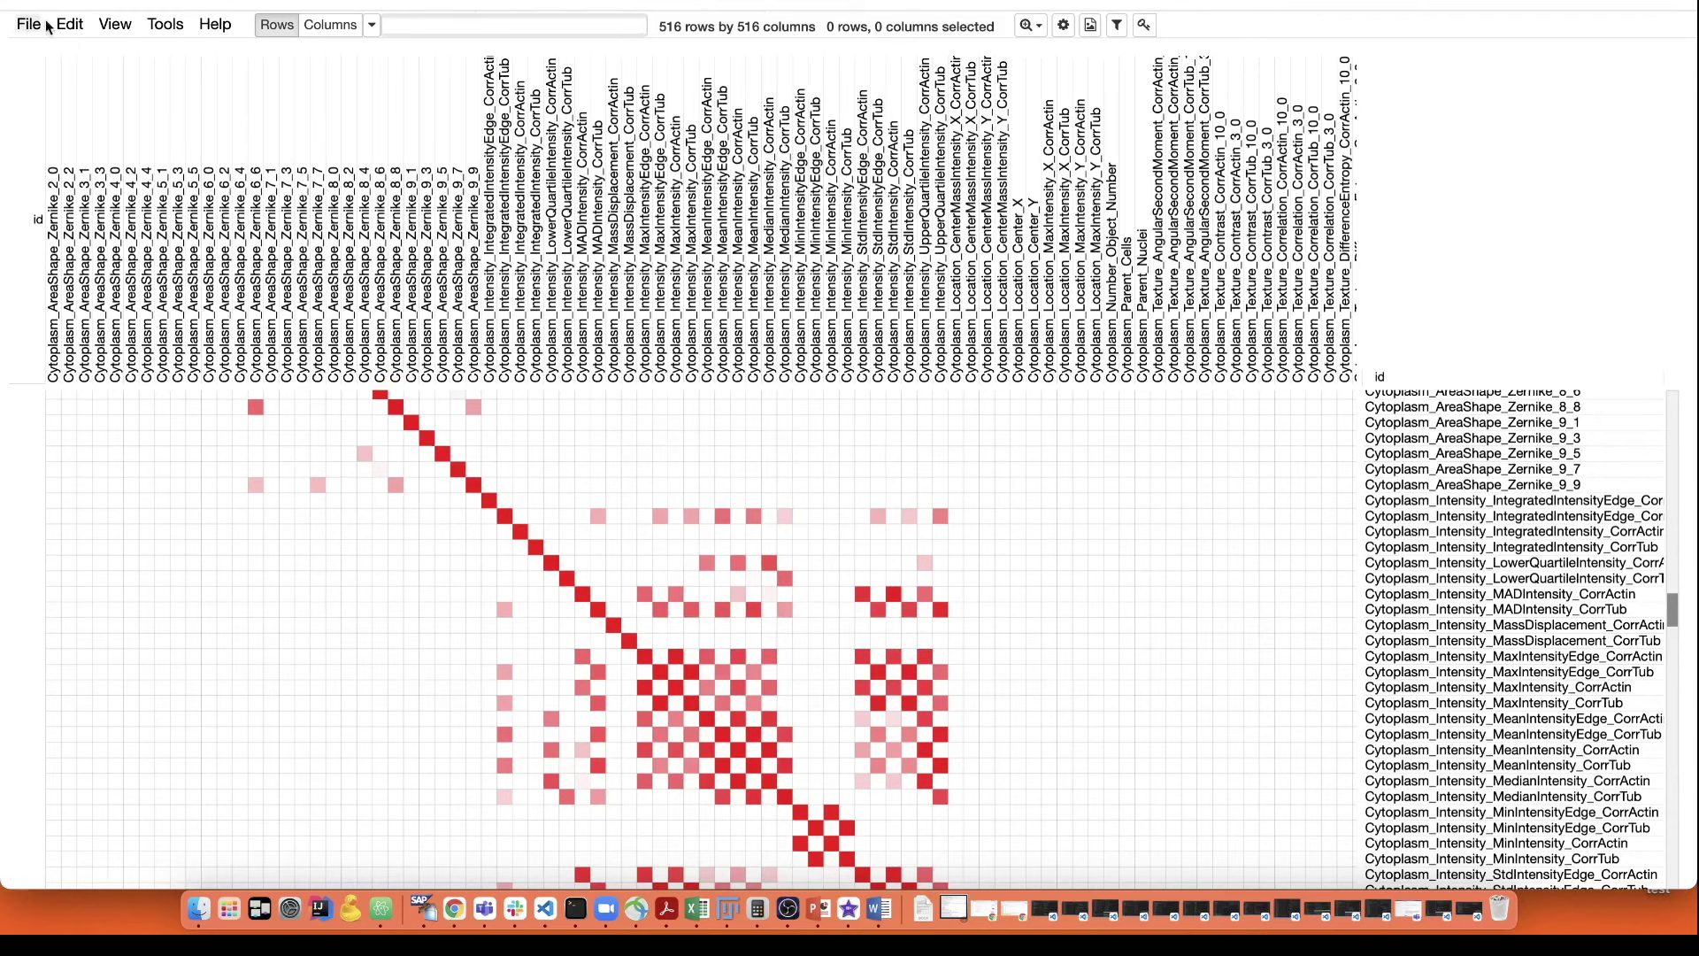
{"action": "scroll", "coordinate": [139, 124], "scroll_direction": "up", "scroll_amount": 3}
{"action": "scroll", "coordinate": [140, 124], "scroll_direction": "left", "scroll_amount": 3}
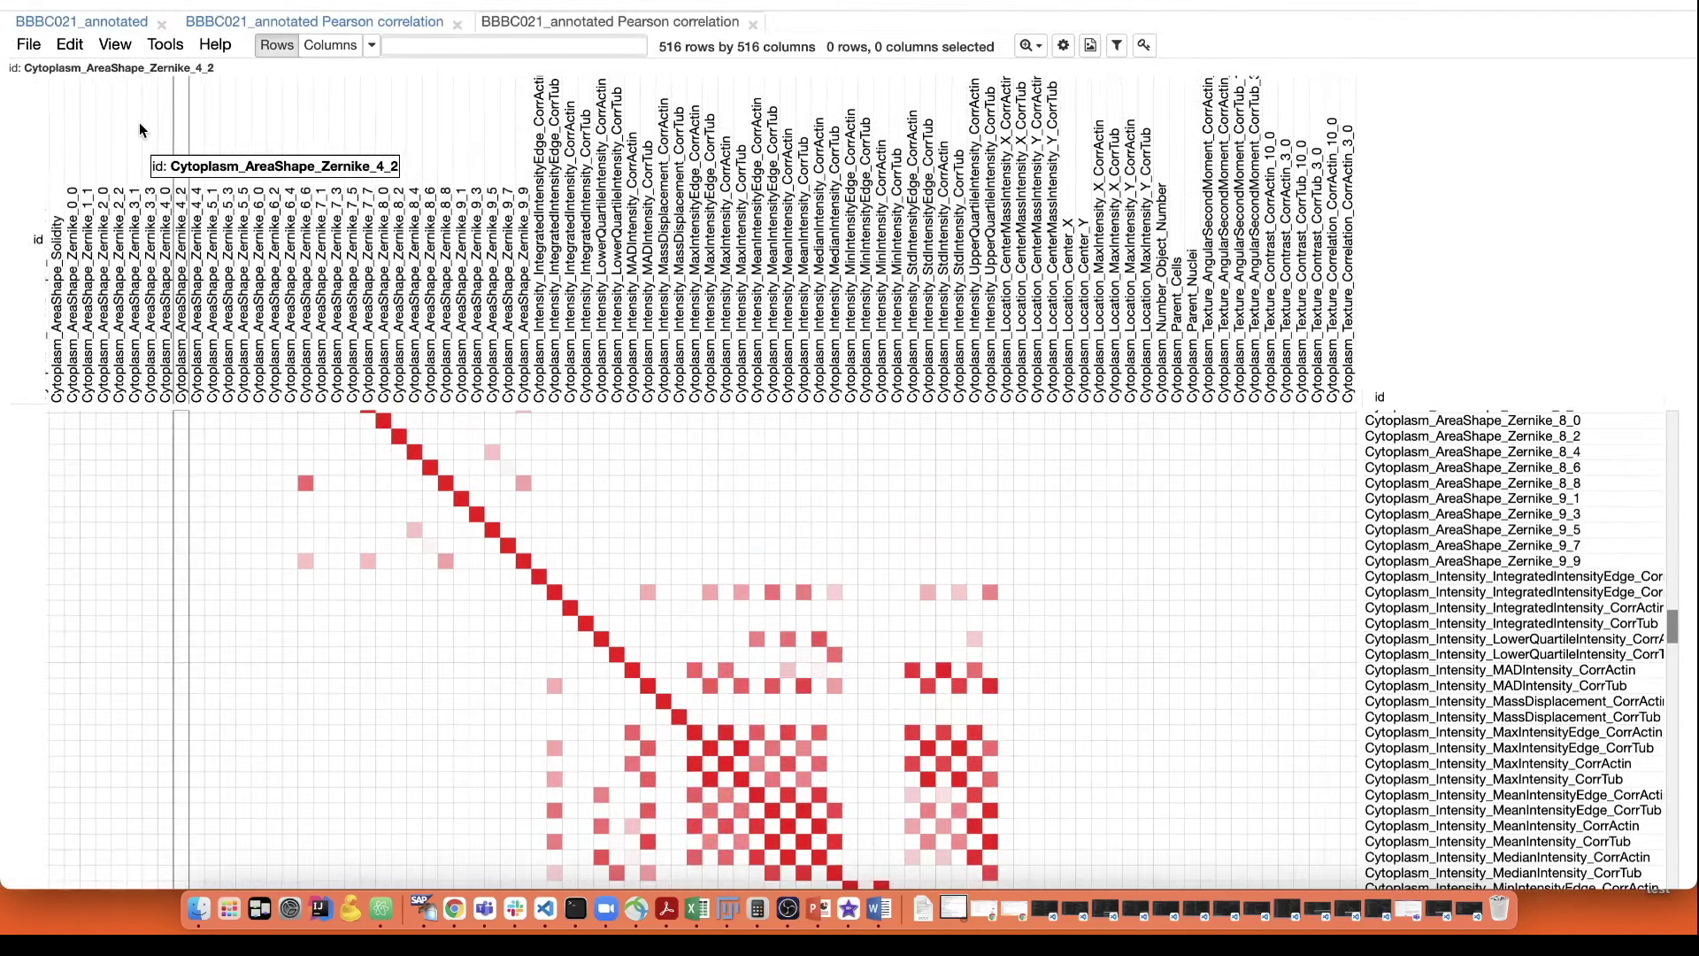
{"action": "left_click", "coordinate": [107, 25]}
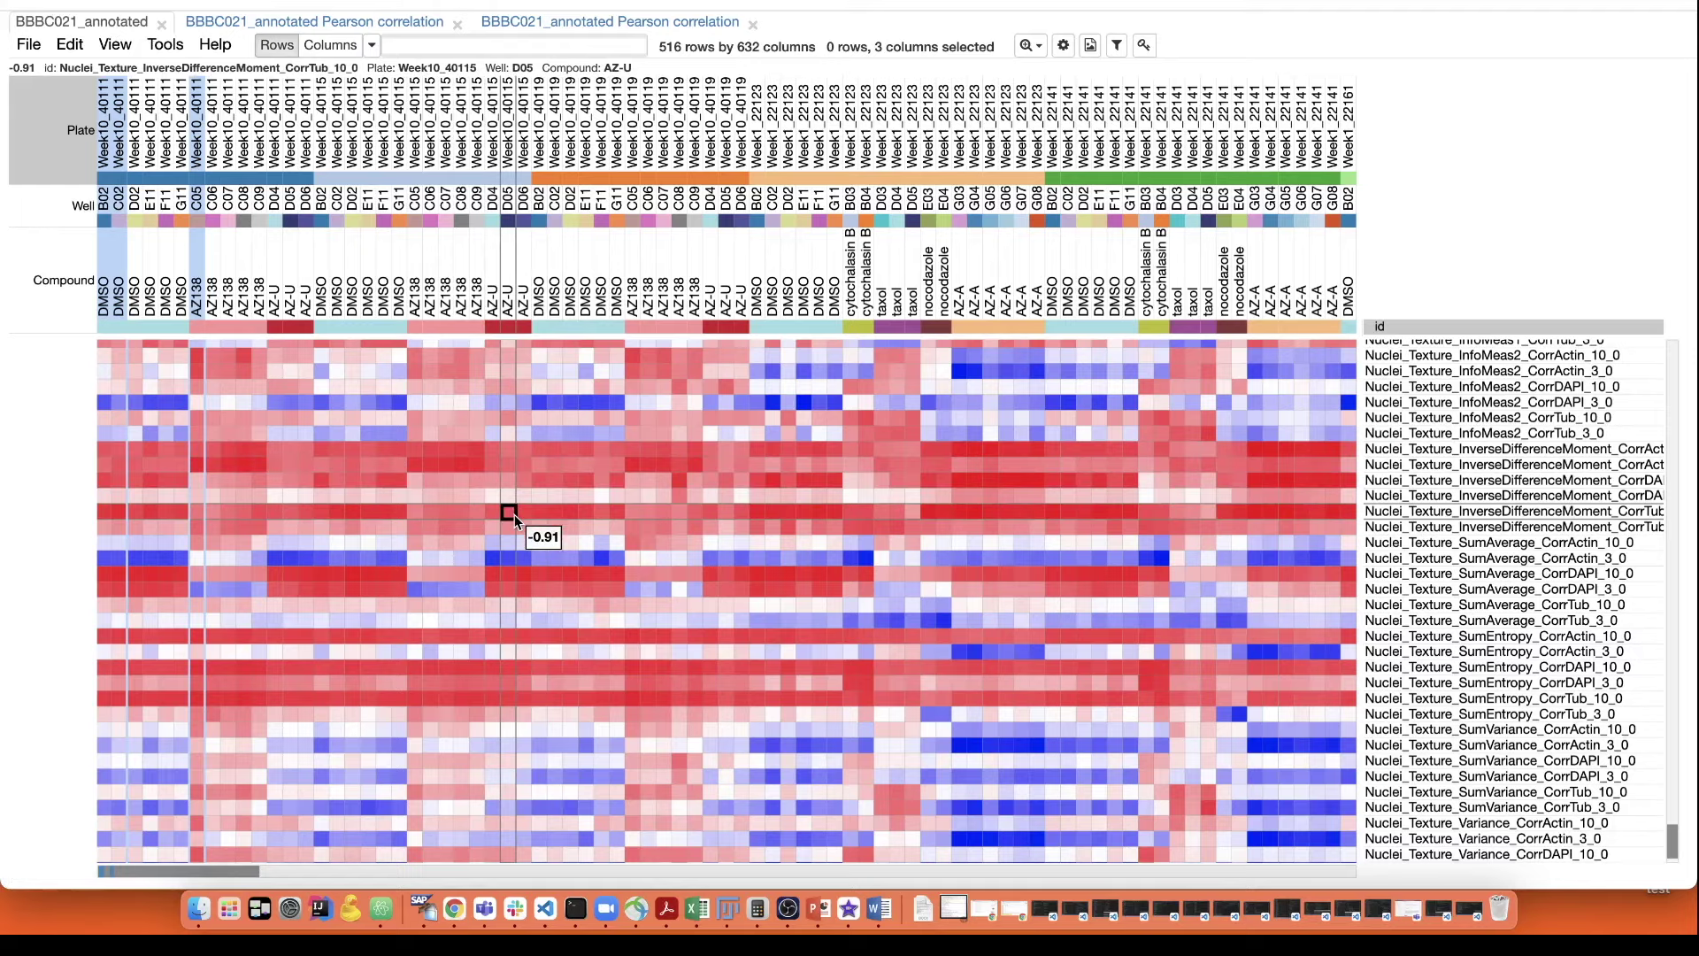
{"action": "scroll", "coordinate": [513, 513], "scroll_direction": "up", "scroll_amount": 10}
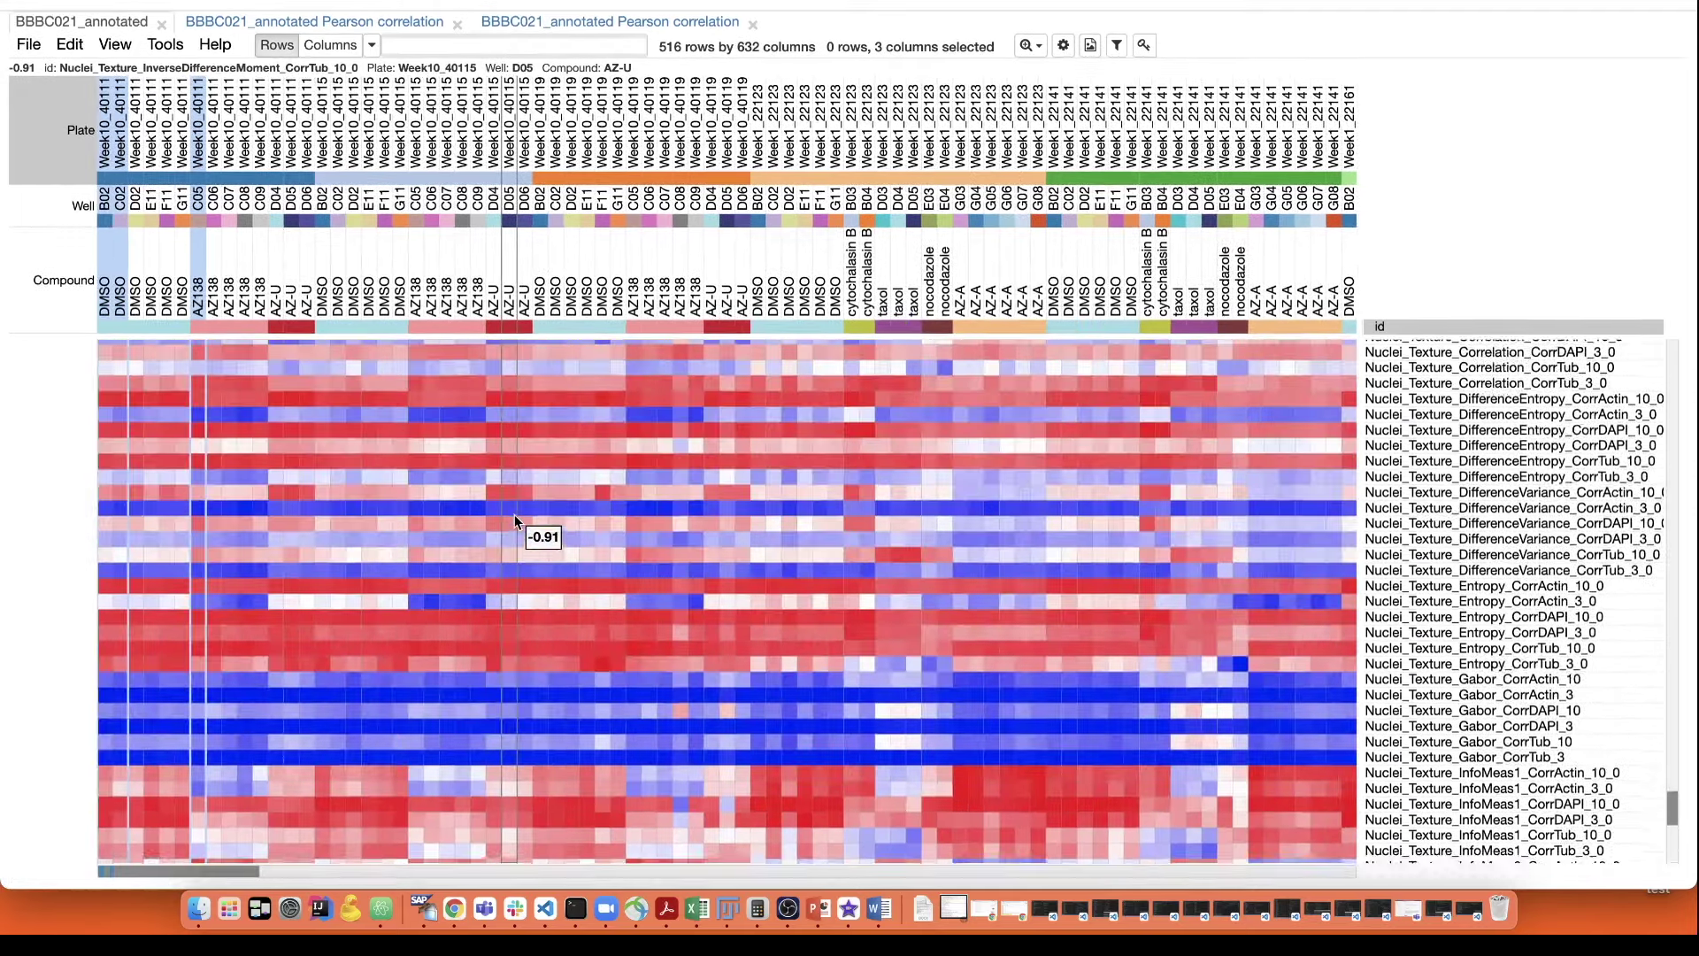
{"action": "scroll", "coordinate": [514, 514], "scroll_direction": "up", "scroll_amount": 20}
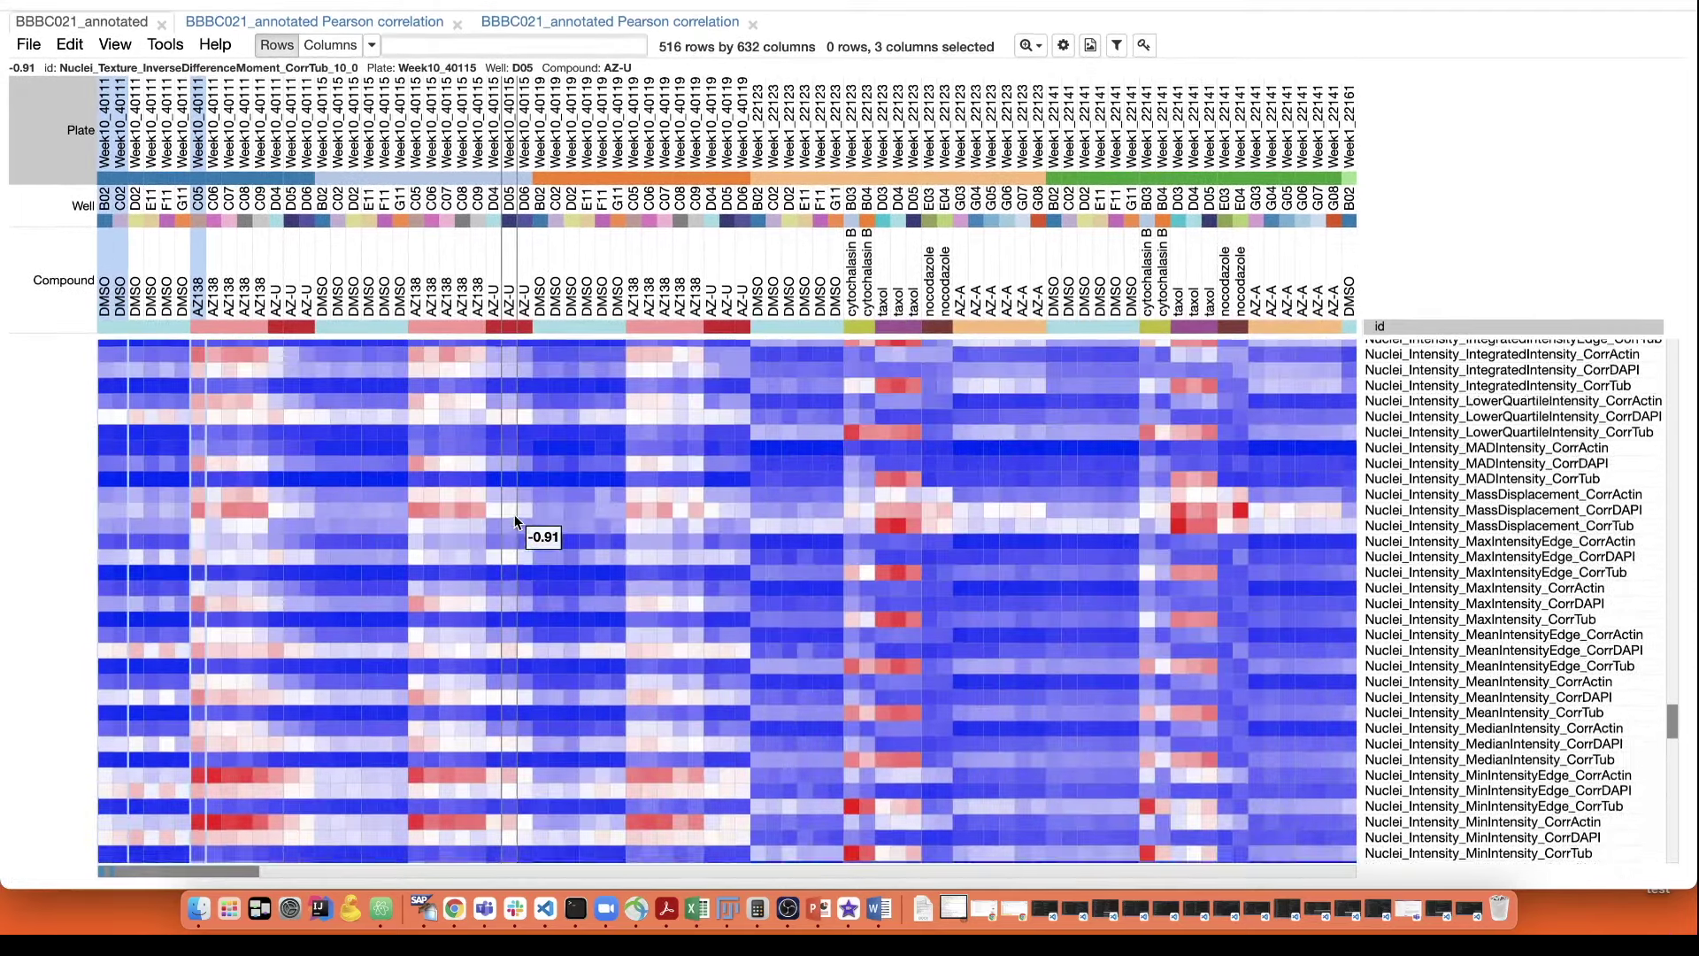
{"action": "scroll", "coordinate": [515, 521], "scroll_direction": "up", "scroll_amount": 5}
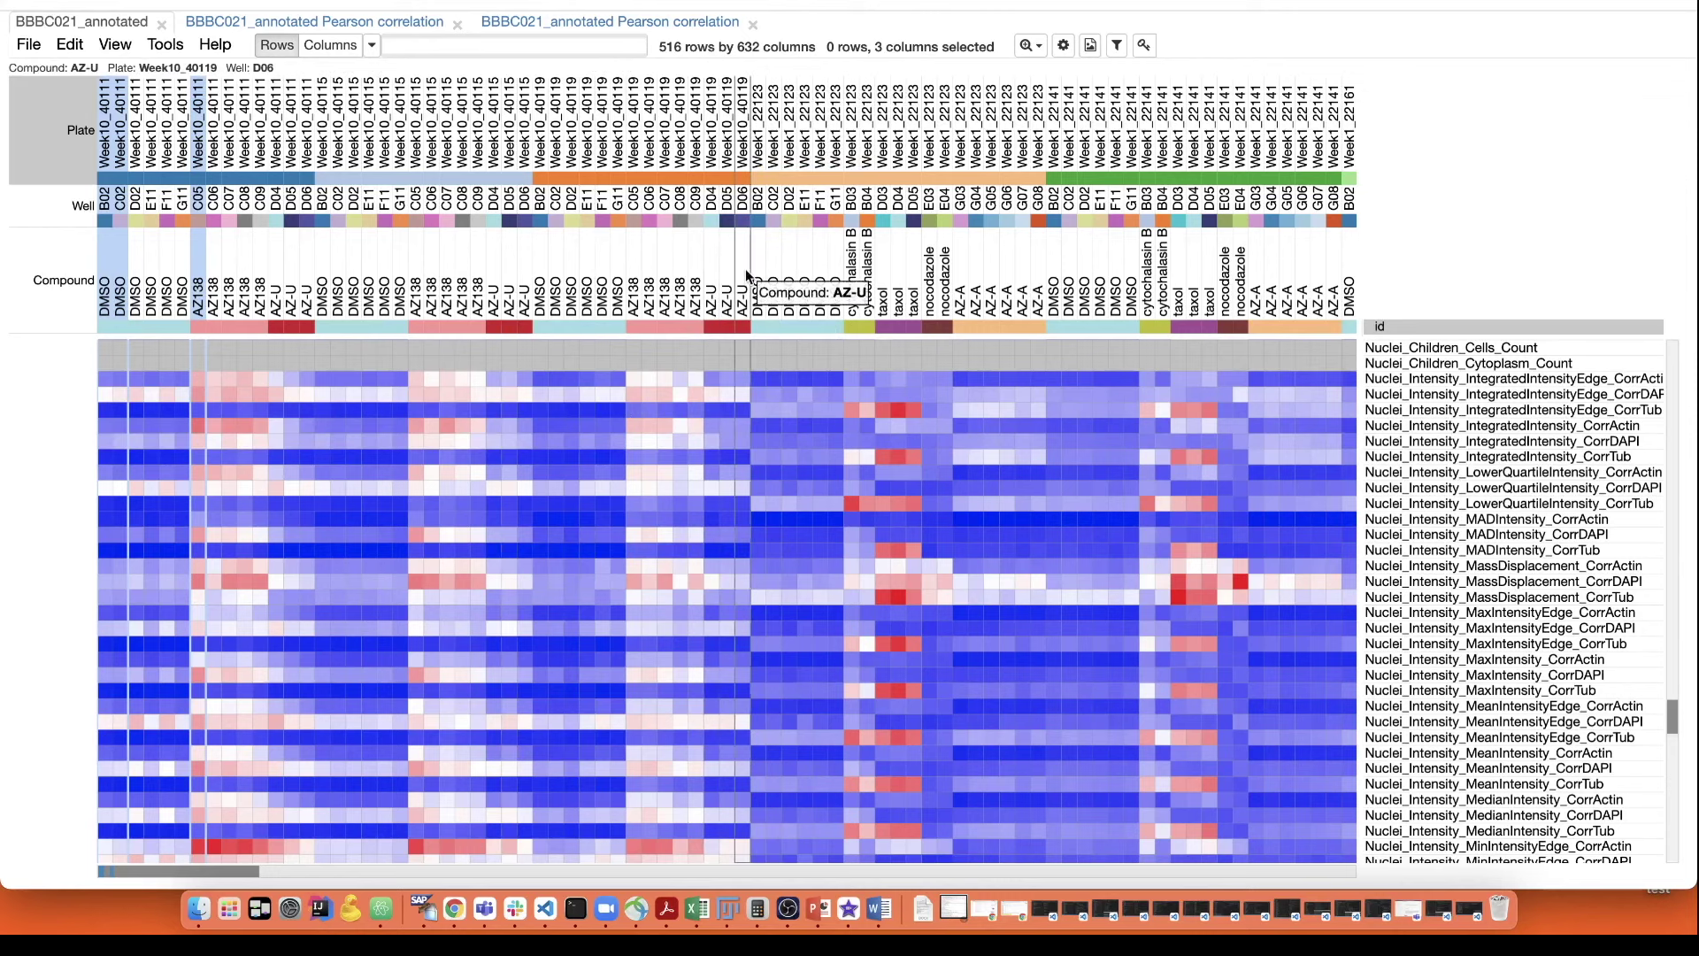
{"action": "mouse_move", "coordinate": [768, 480]}
{"action": "scroll", "coordinate": [768, 481], "scroll_direction": "up", "scroll_amount": 1}
{"action": "scroll", "coordinate": [768, 485], "scroll_direction": "up", "scroll_amount": 10}
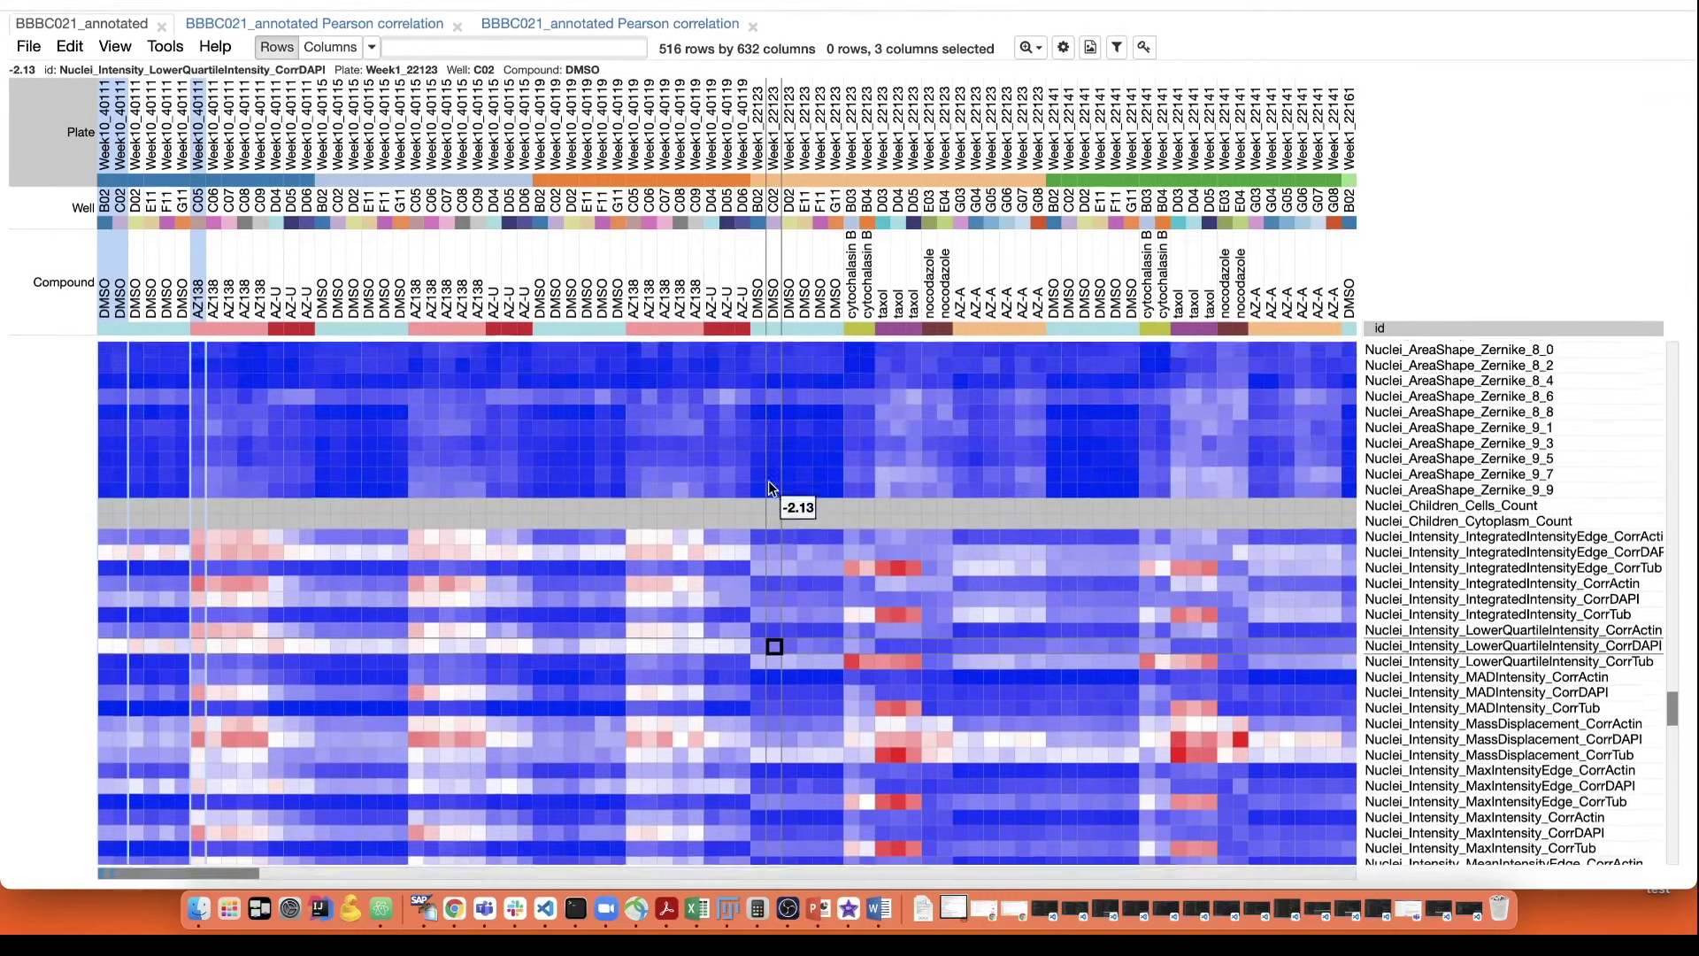
{"action": "scroll", "coordinate": [769, 485], "scroll_direction": "up", "scroll_amount": 8}
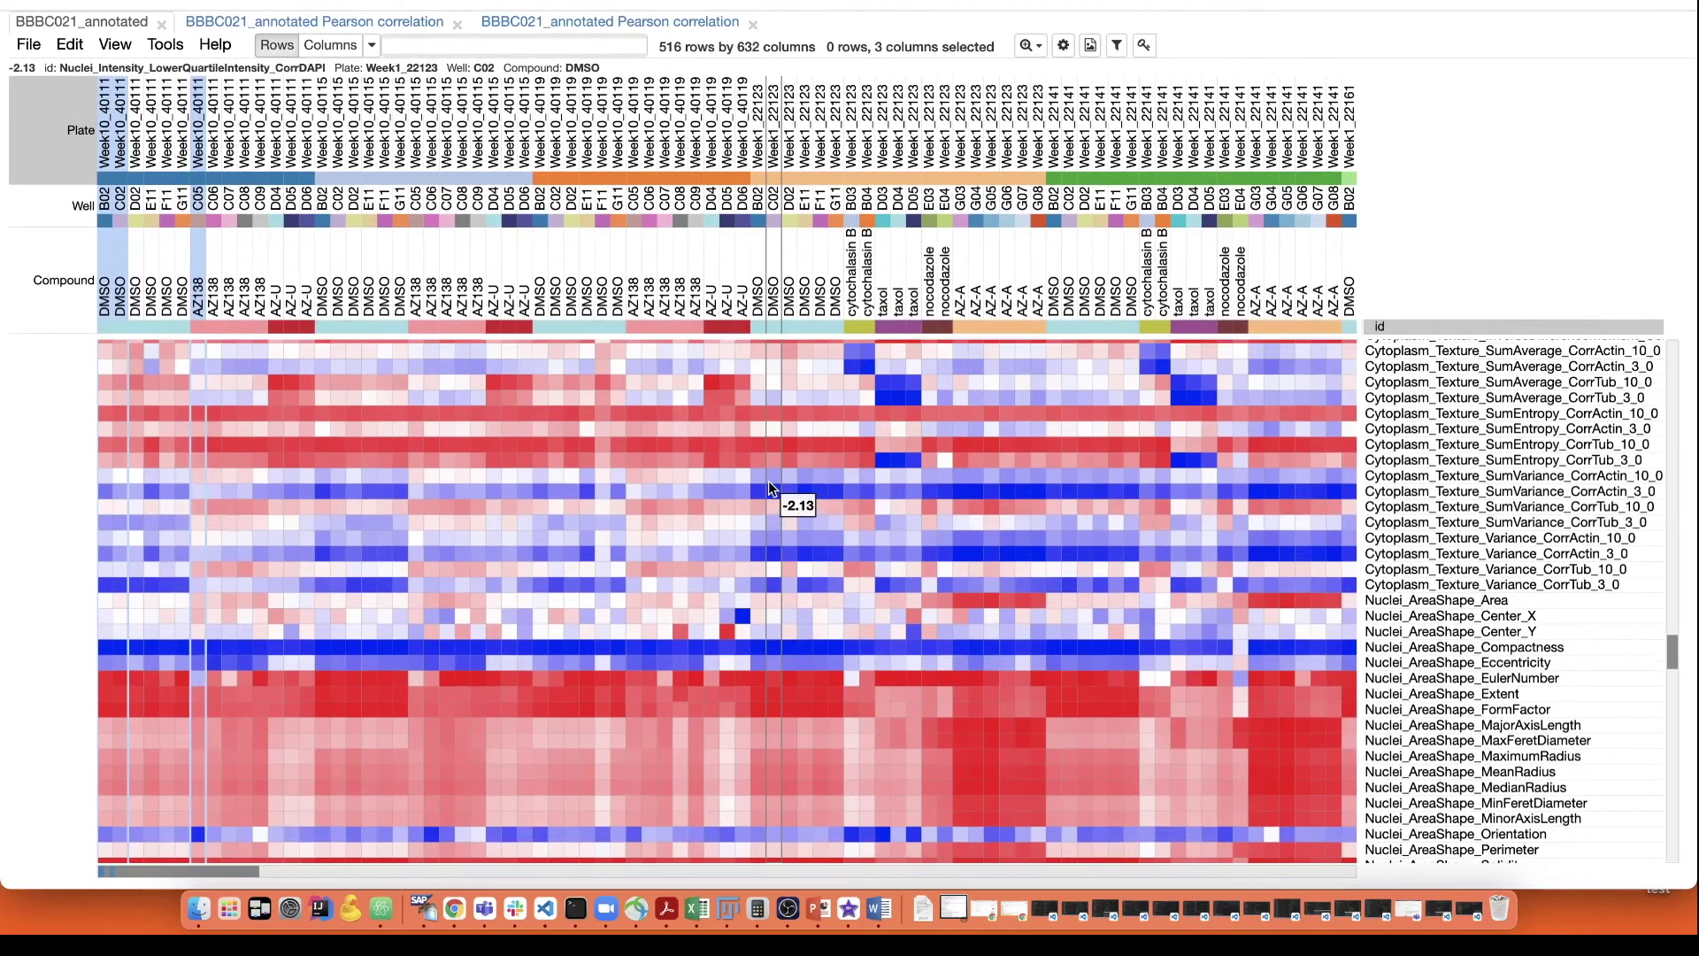